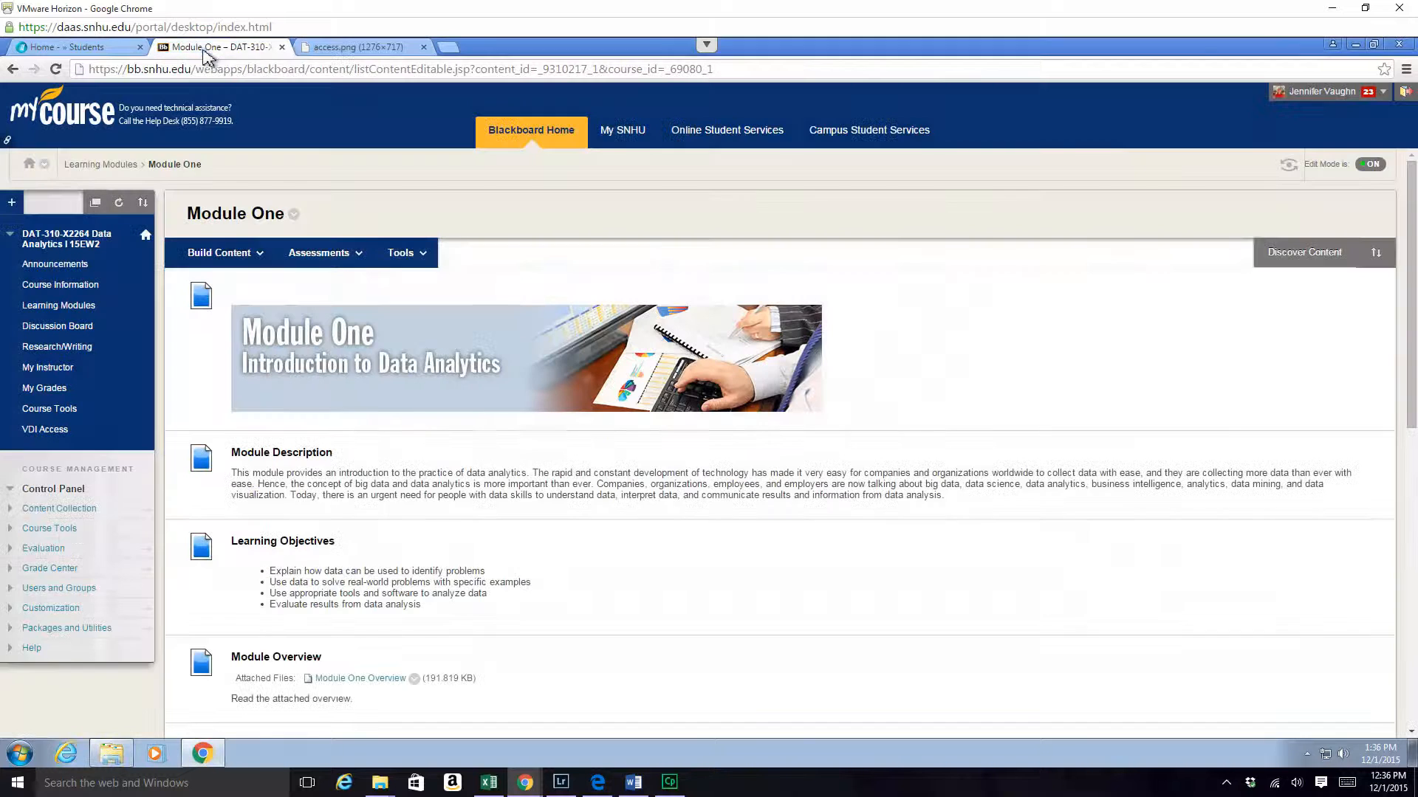
Step: Open the Assignment Guidelines and Rubrics page from Module One and locate the Airport Data file
drag(1409, 301, 1414, 649)
click(305, 695)
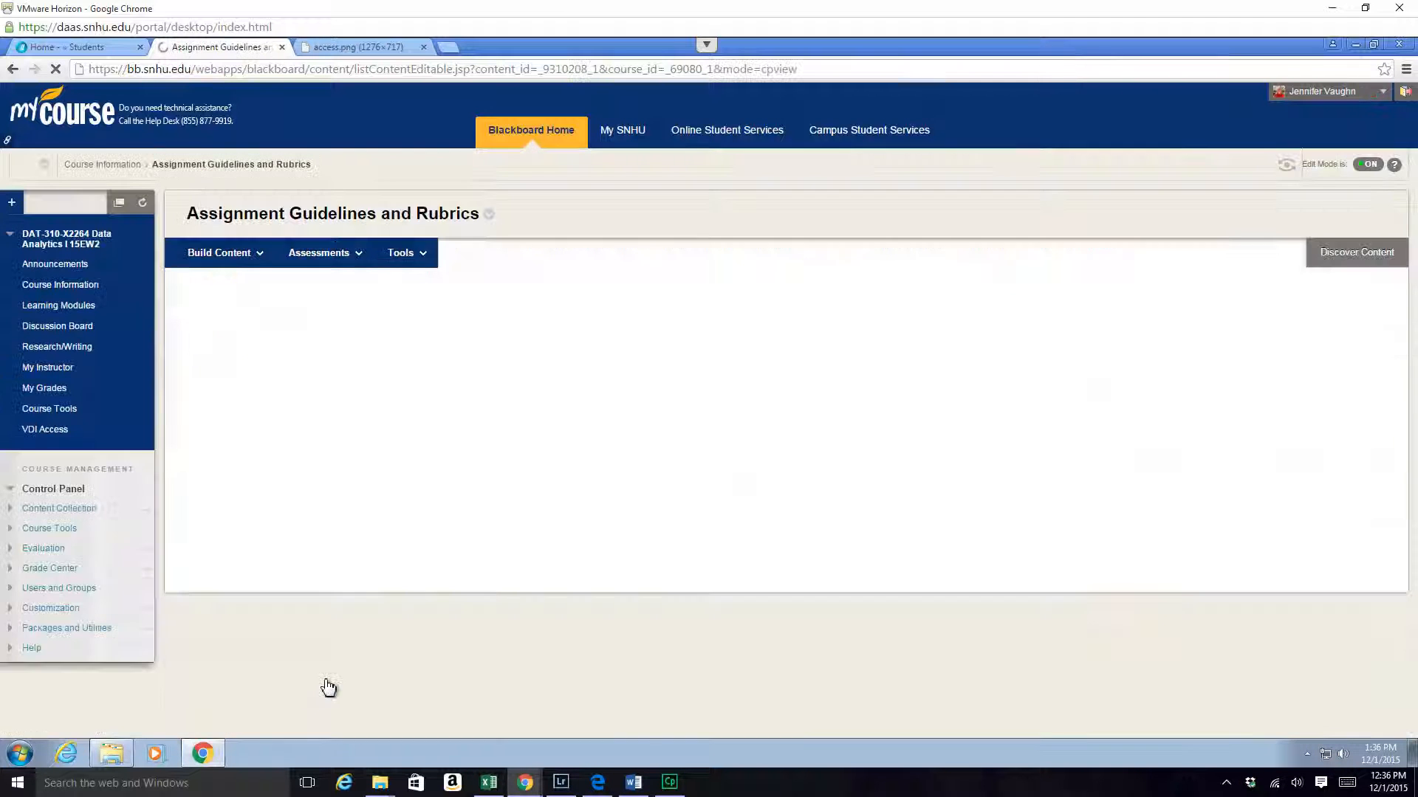
drag(1413, 321, 1414, 469)
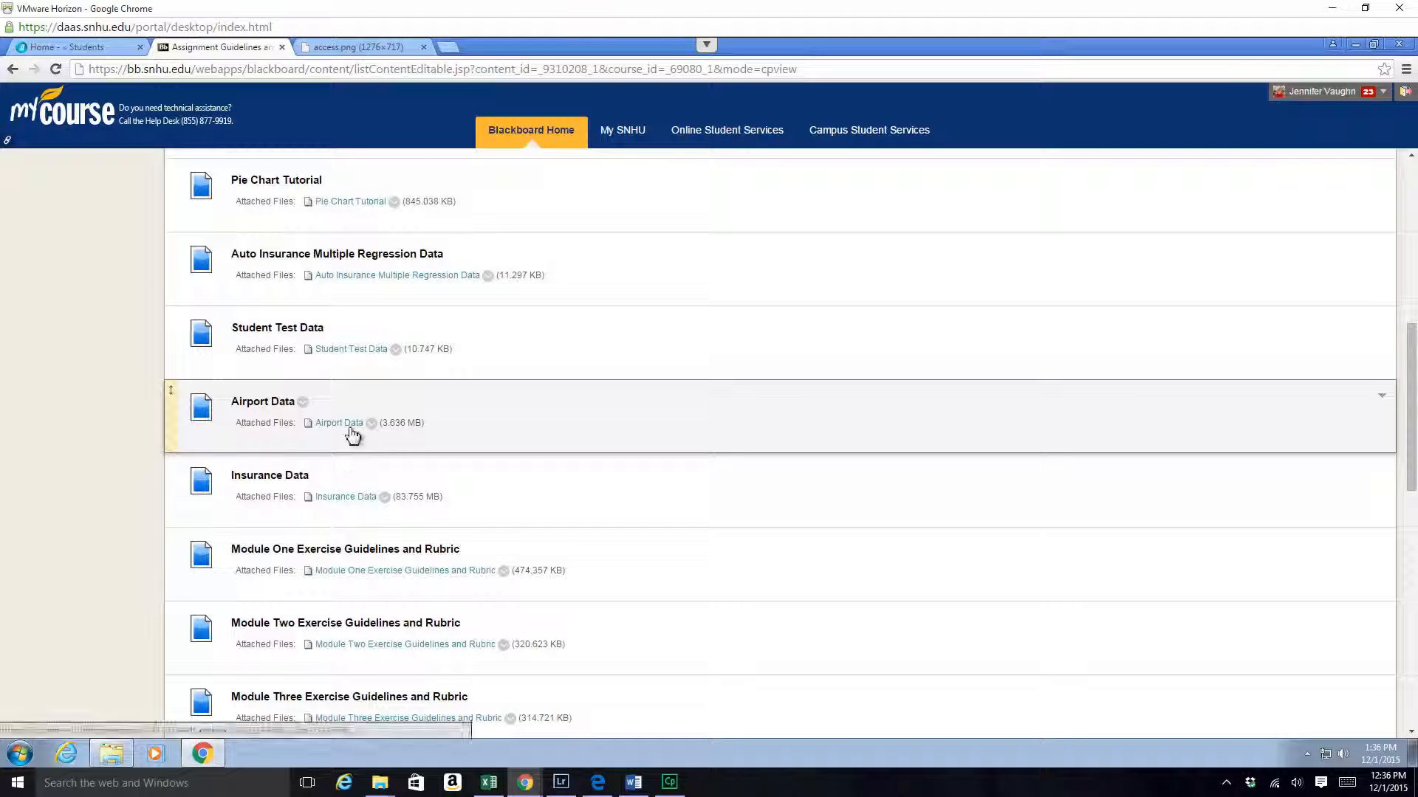
Step: Open the DAT 310 Airport Data workbook from the Course Content folder and display its Airports sheet
click(110, 755)
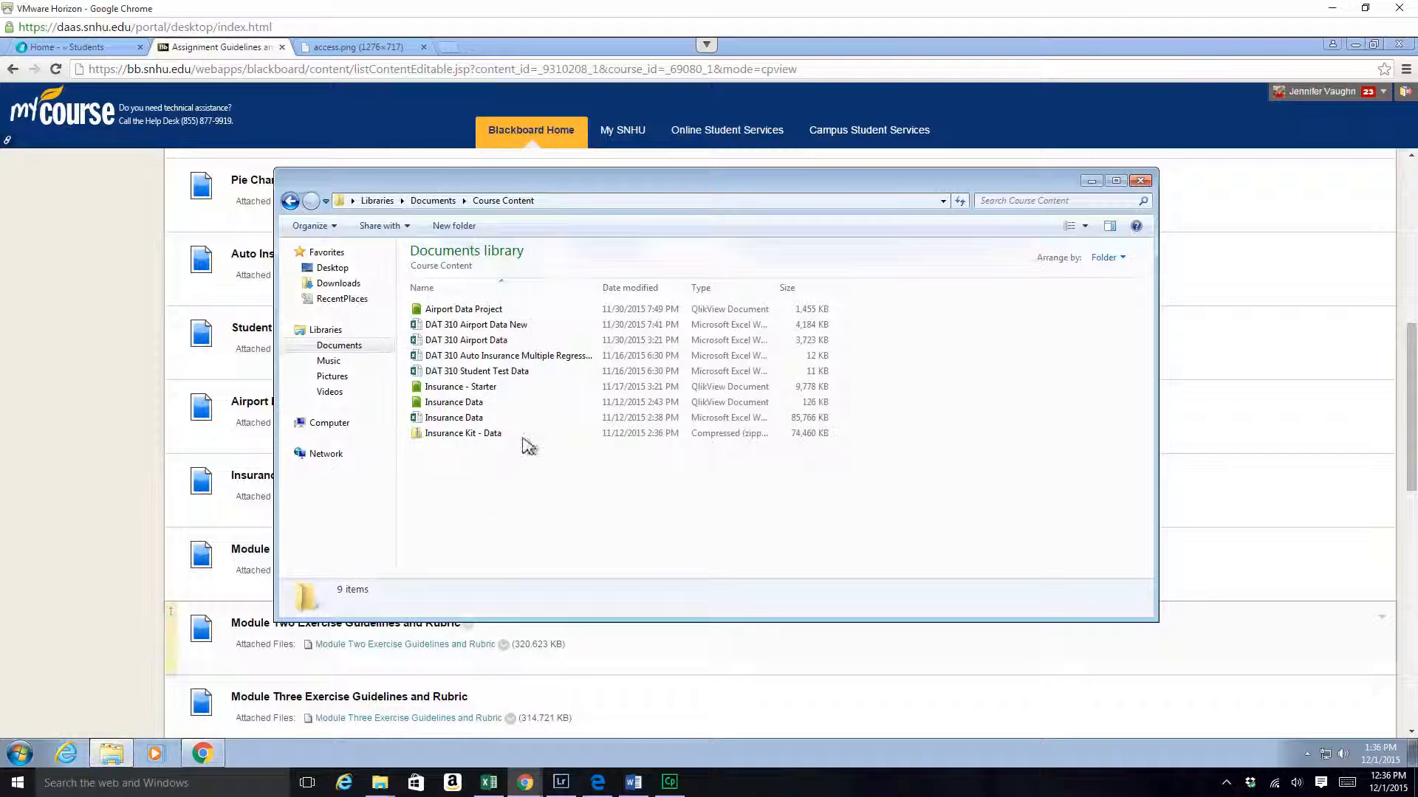
double_click(514, 342)
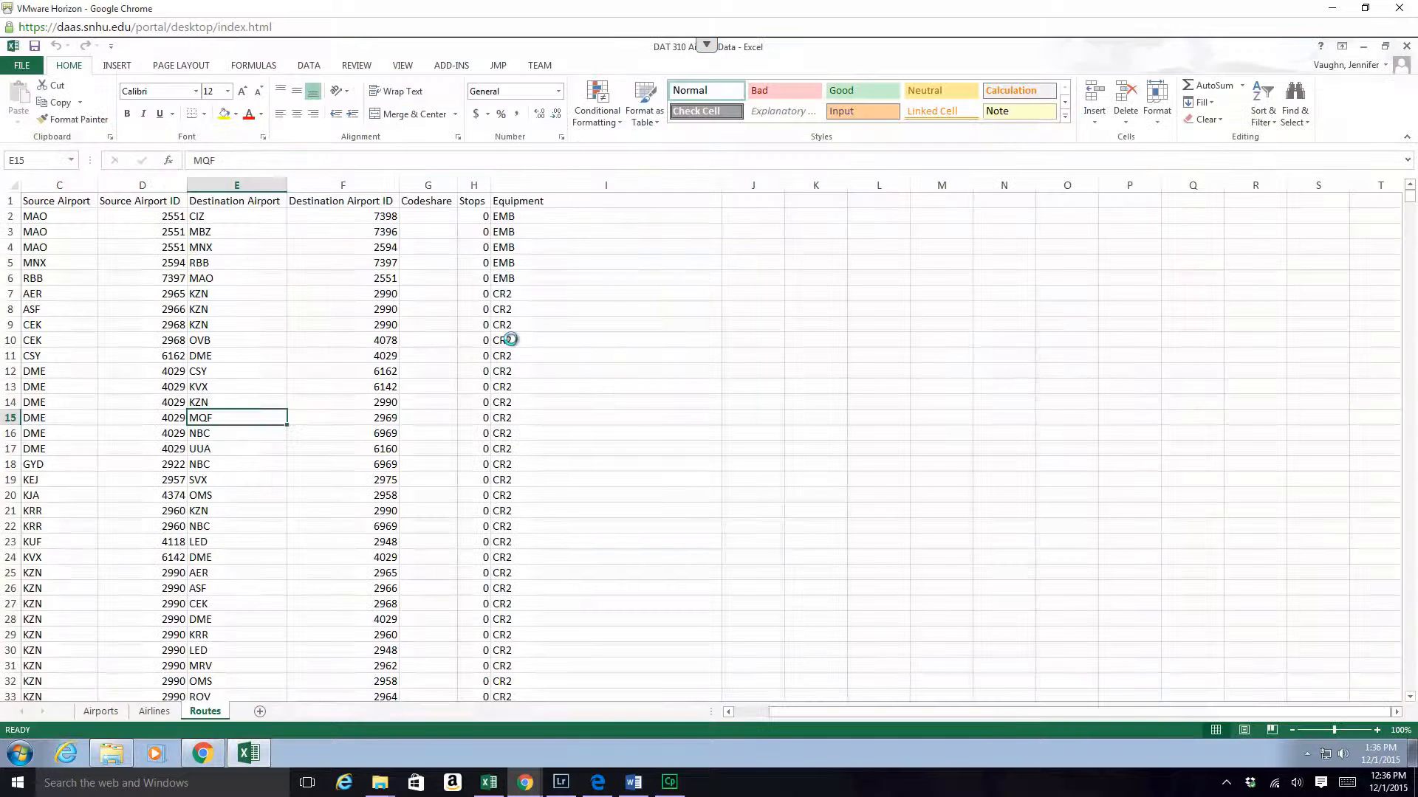
click(101, 713)
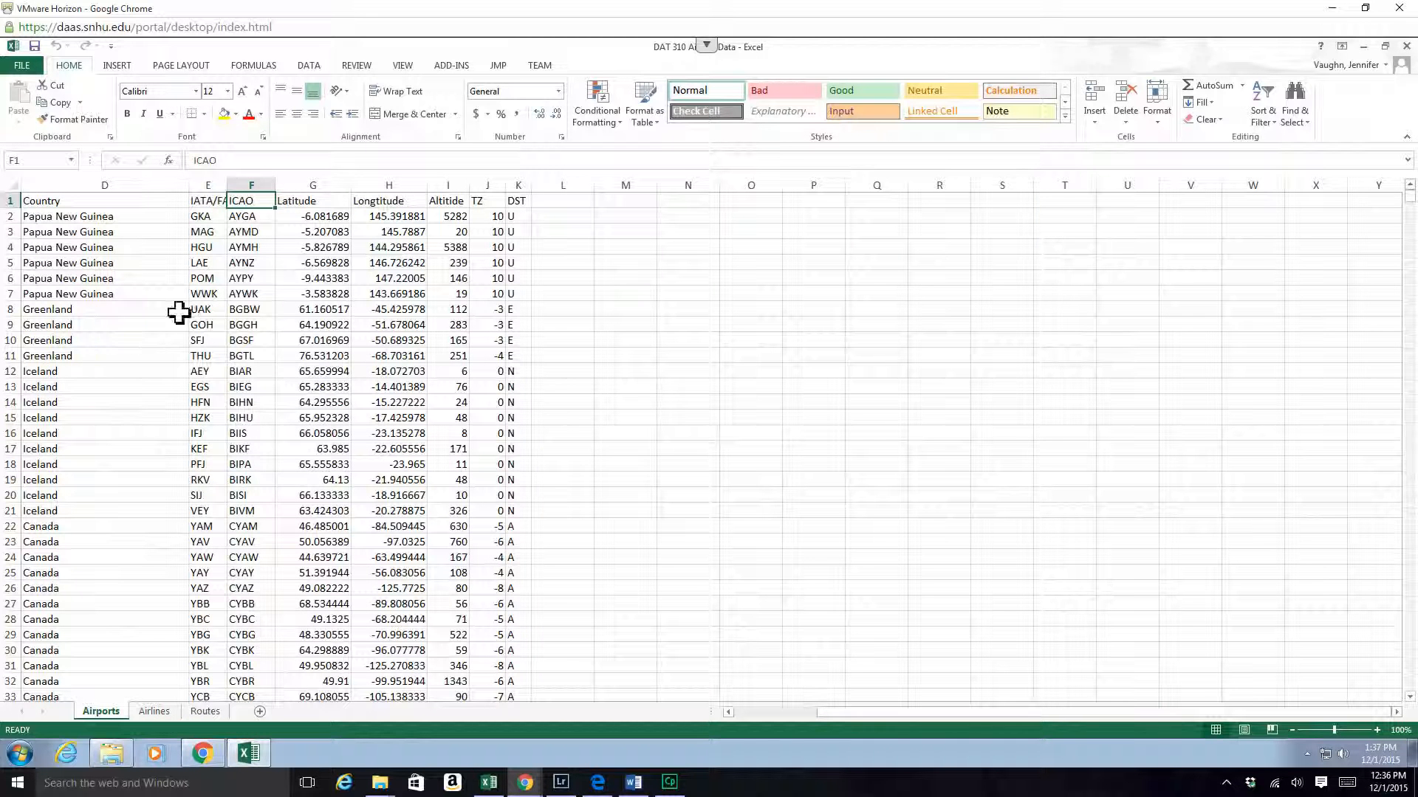
Step: On the Airports sheet, widen the IATA/FAA column and correct the header in cell I1 to Altitude
drag(230, 192, 245, 191)
click(771, 712)
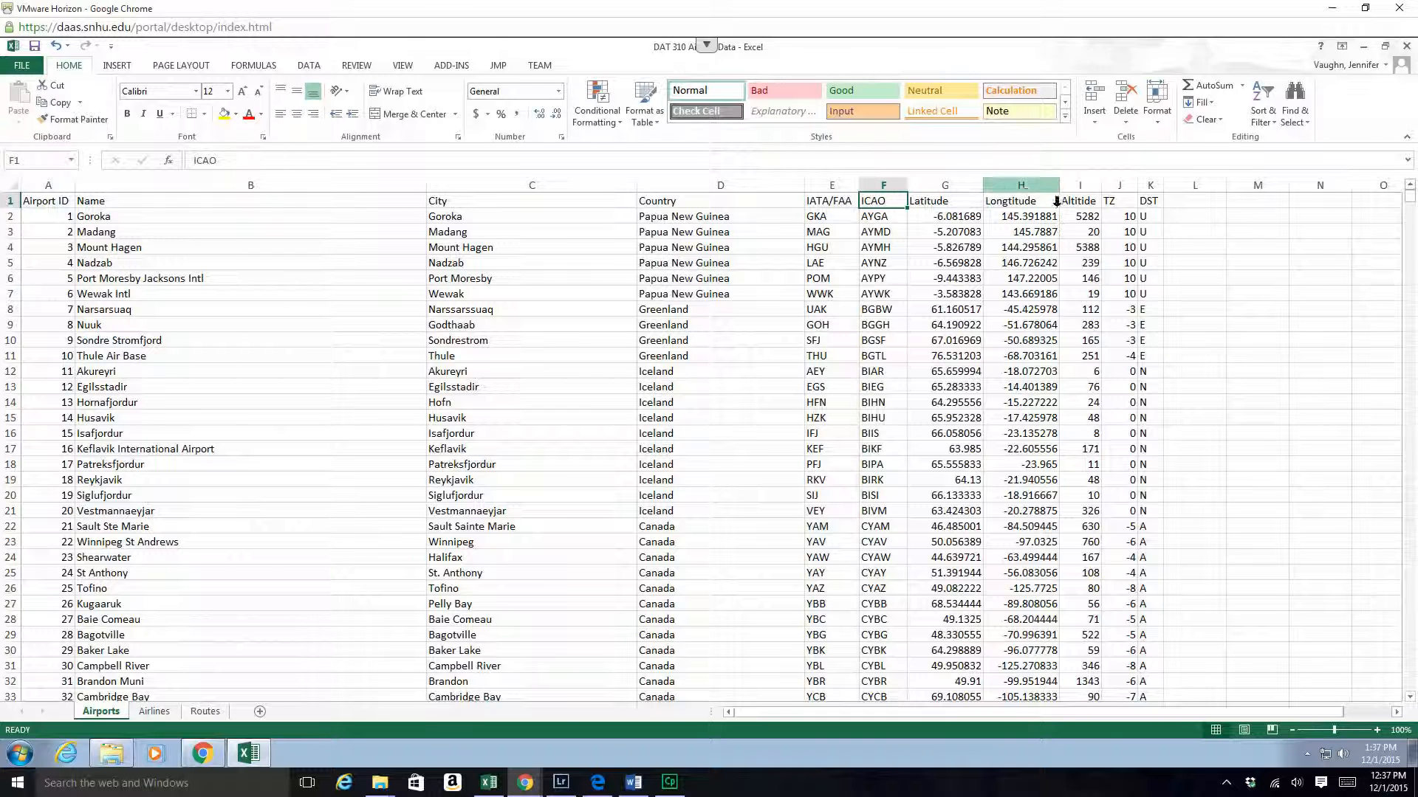
click(1087, 201)
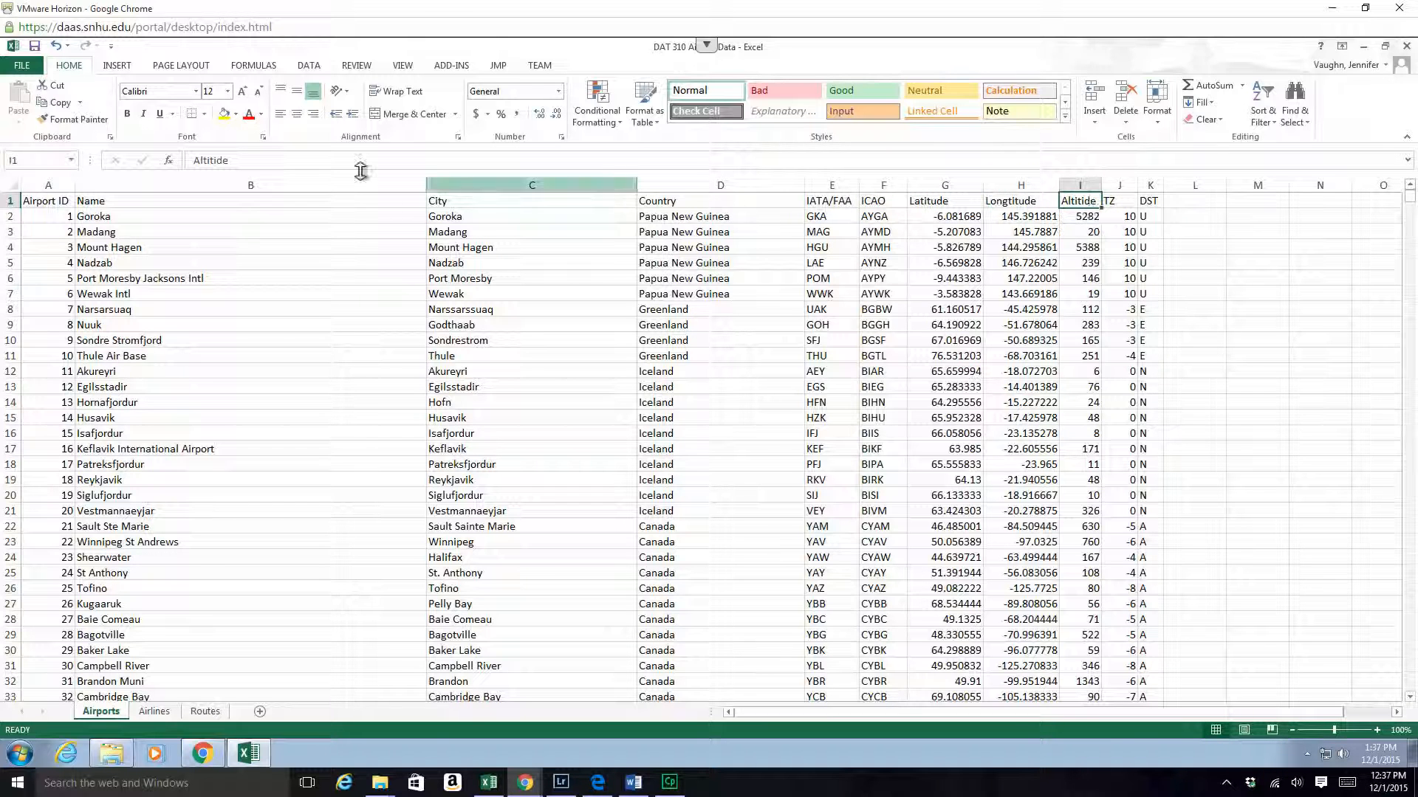
click(215, 160)
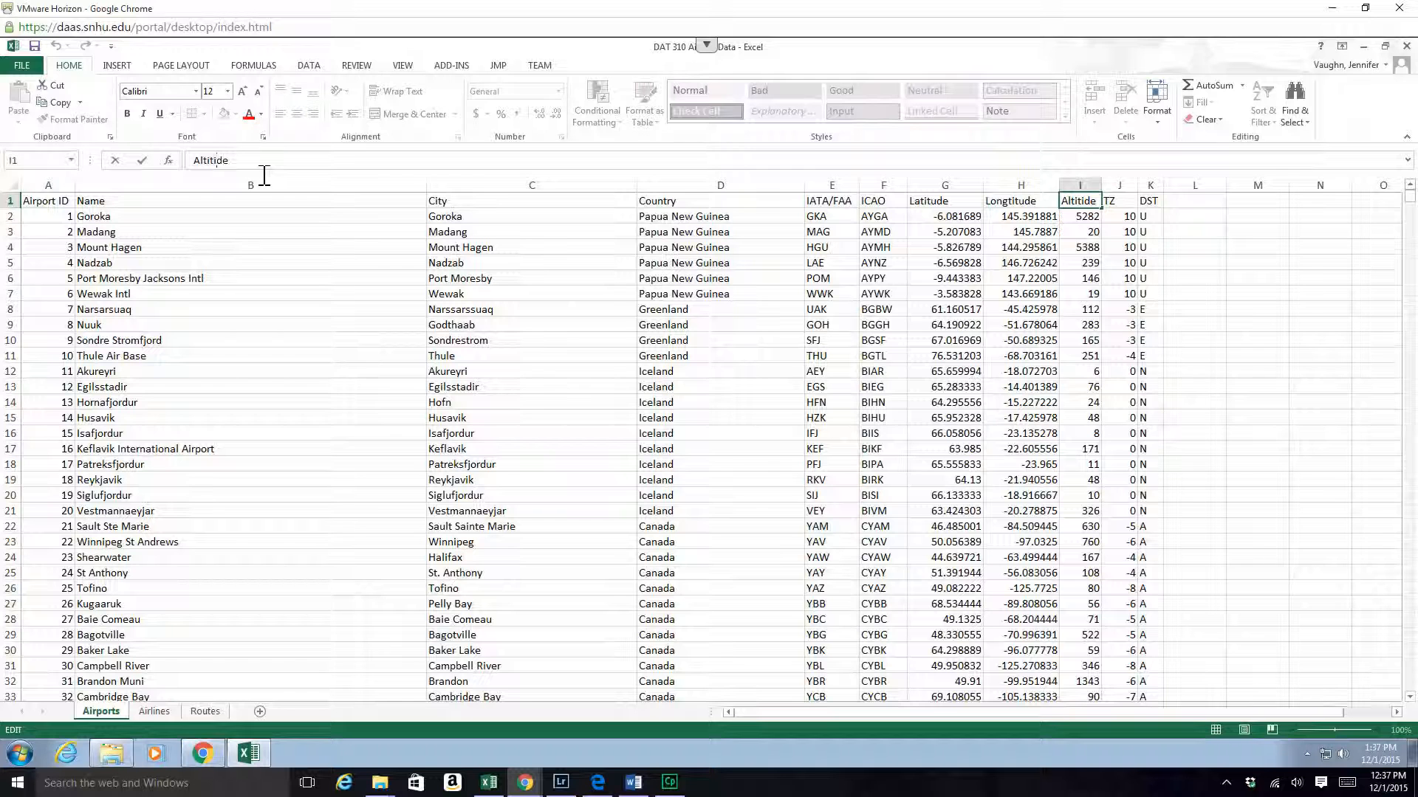
key(BackSpace)
text(u)
key(Return)
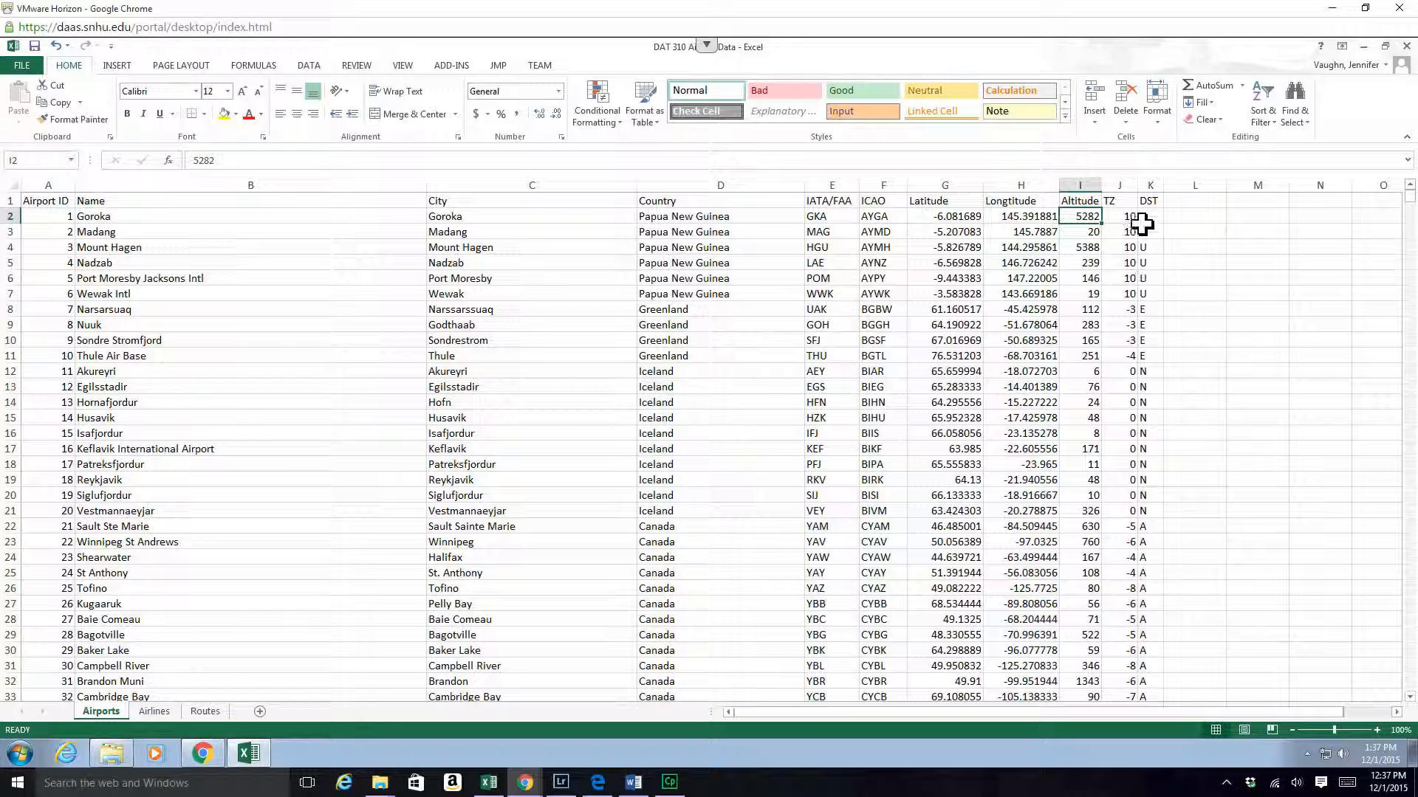
Step: On the Airlines sheet, widen the IATA and ICAO columns so their headers are fully readable
click(159, 713)
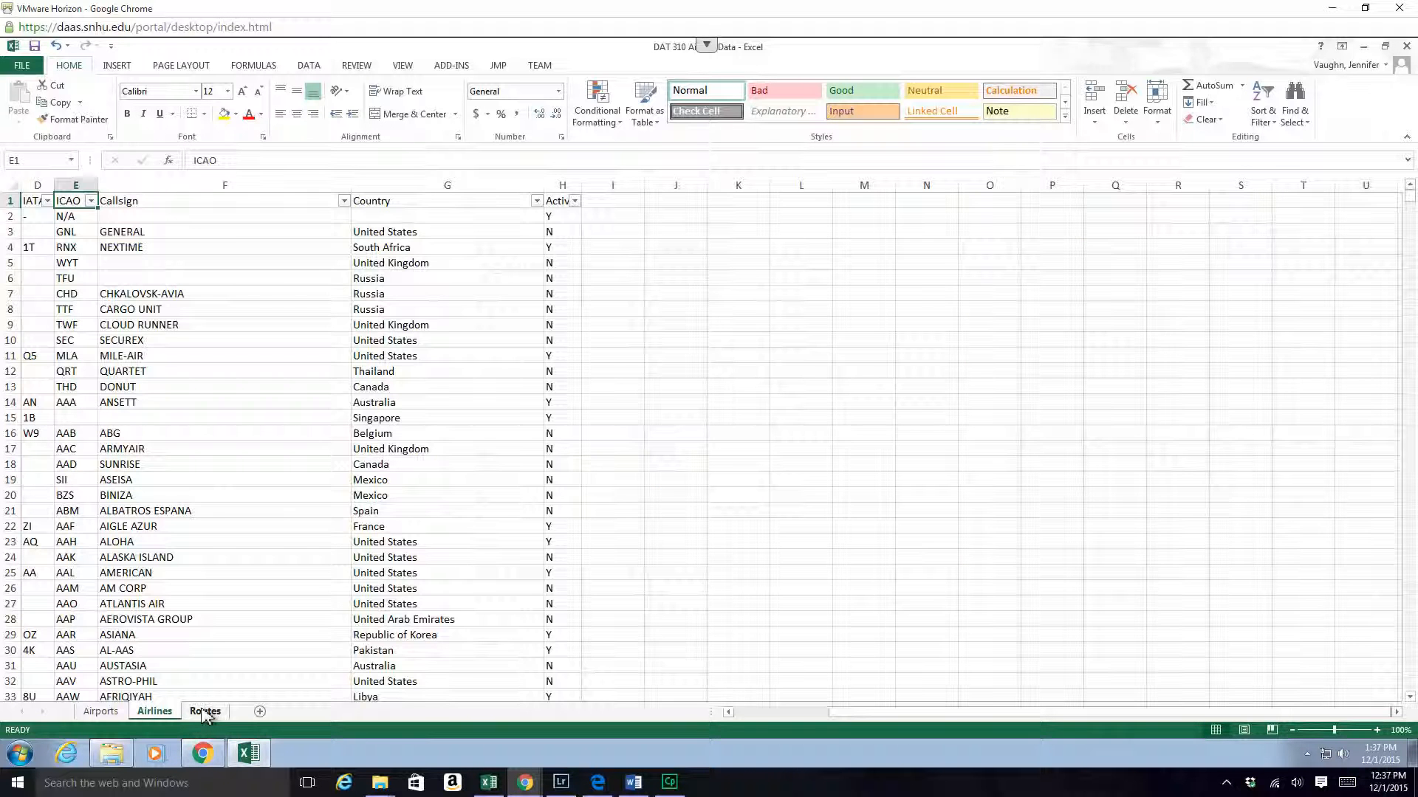
click(782, 713)
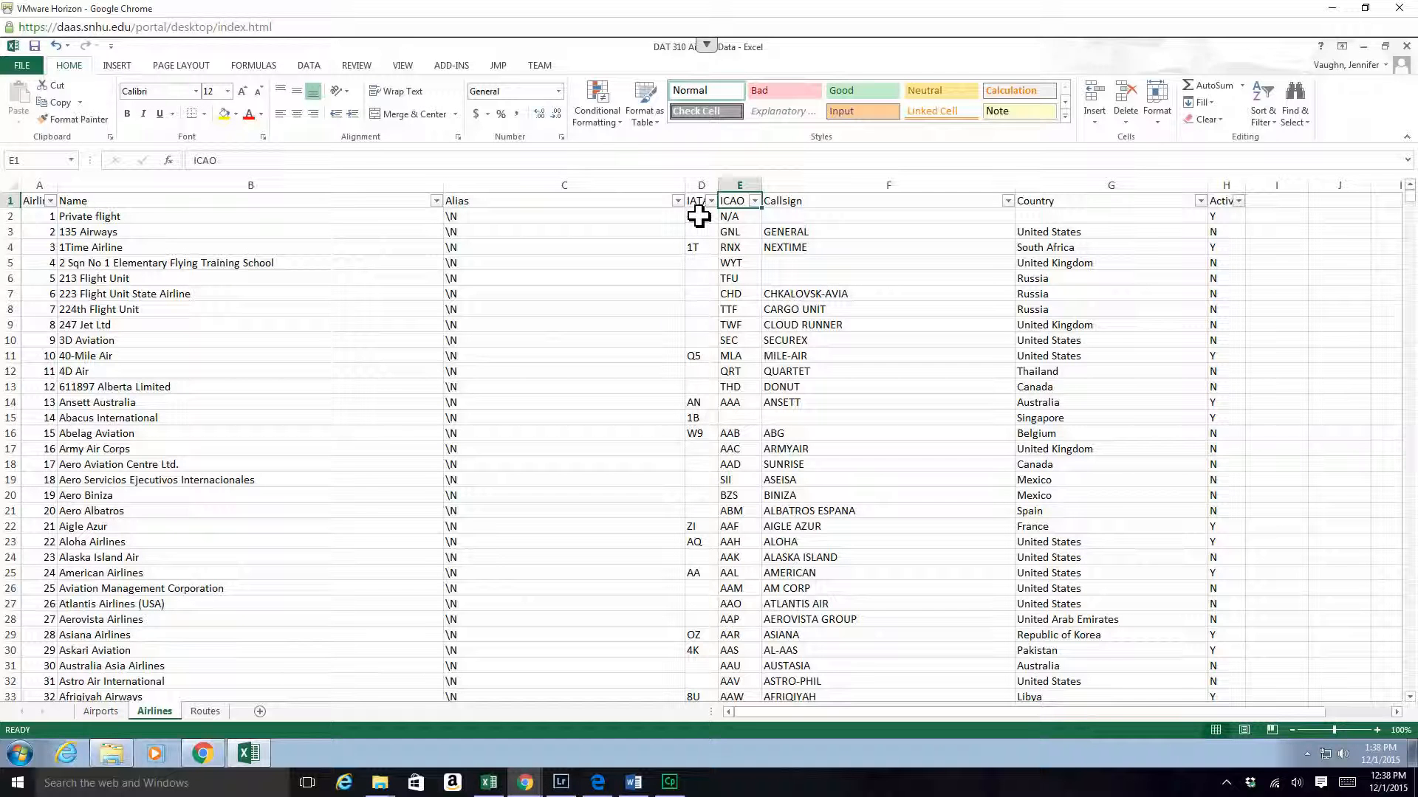
drag(720, 188, 766, 188)
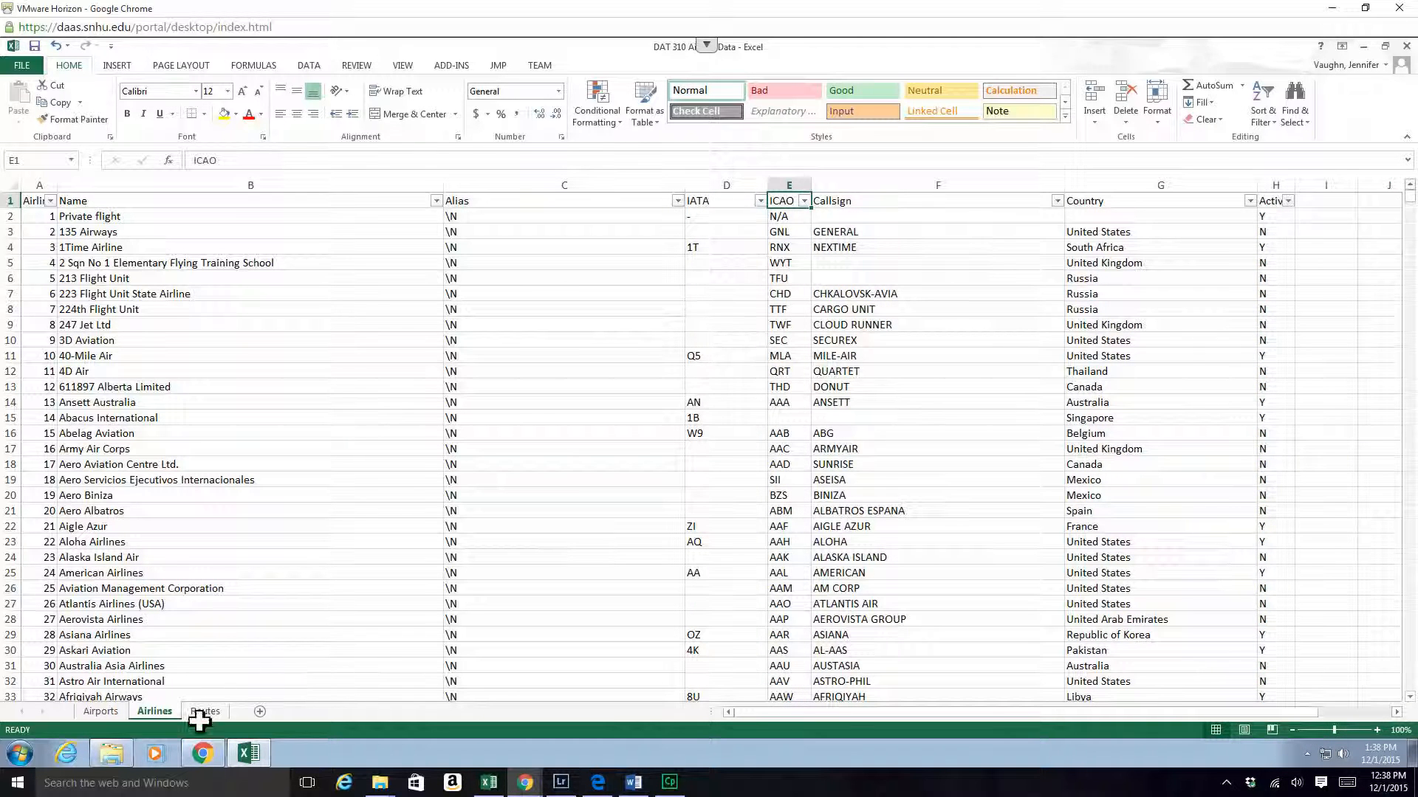
drag(811, 188, 859, 188)
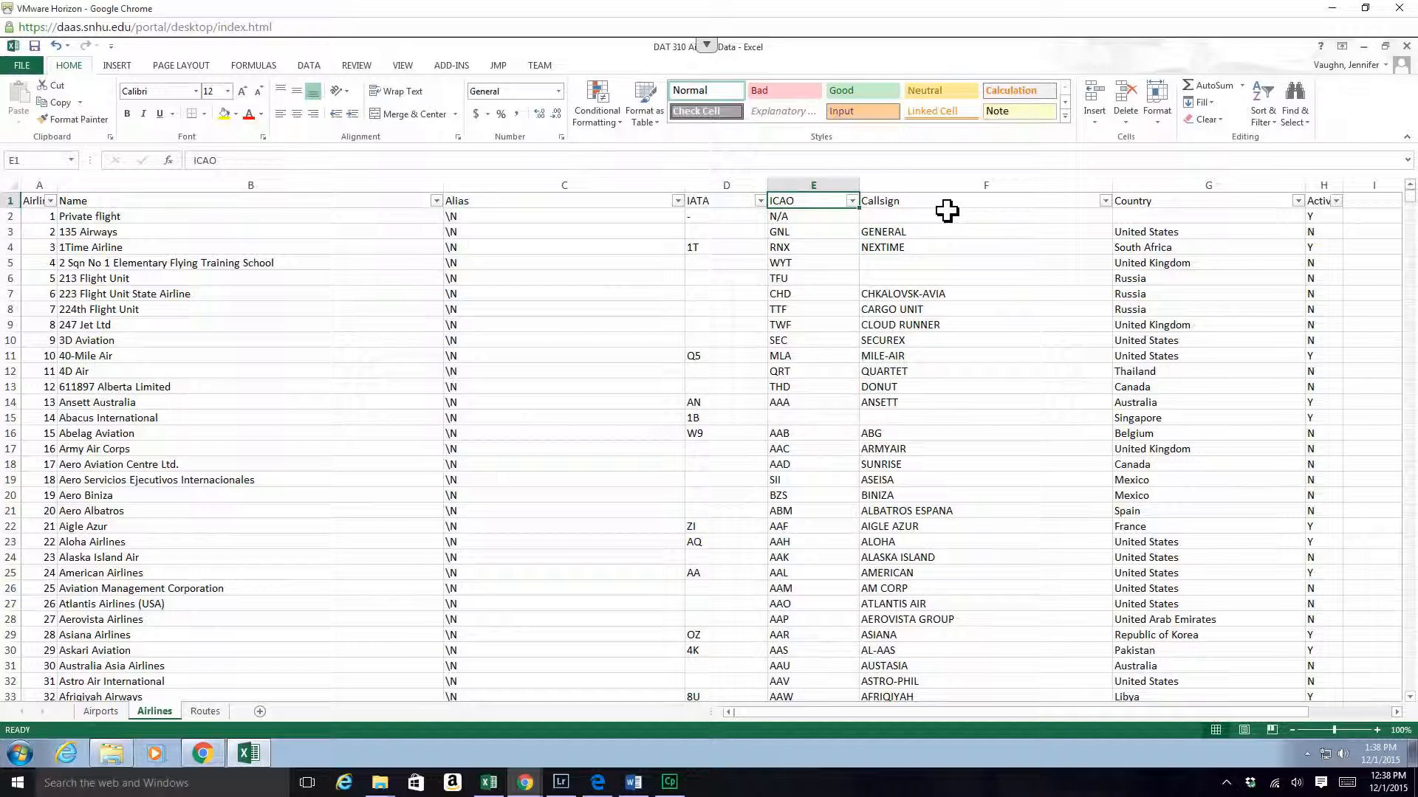
Step: Compare the Country column on the Airlines sheet with the Country column on the Airports sheet
click(1183, 210)
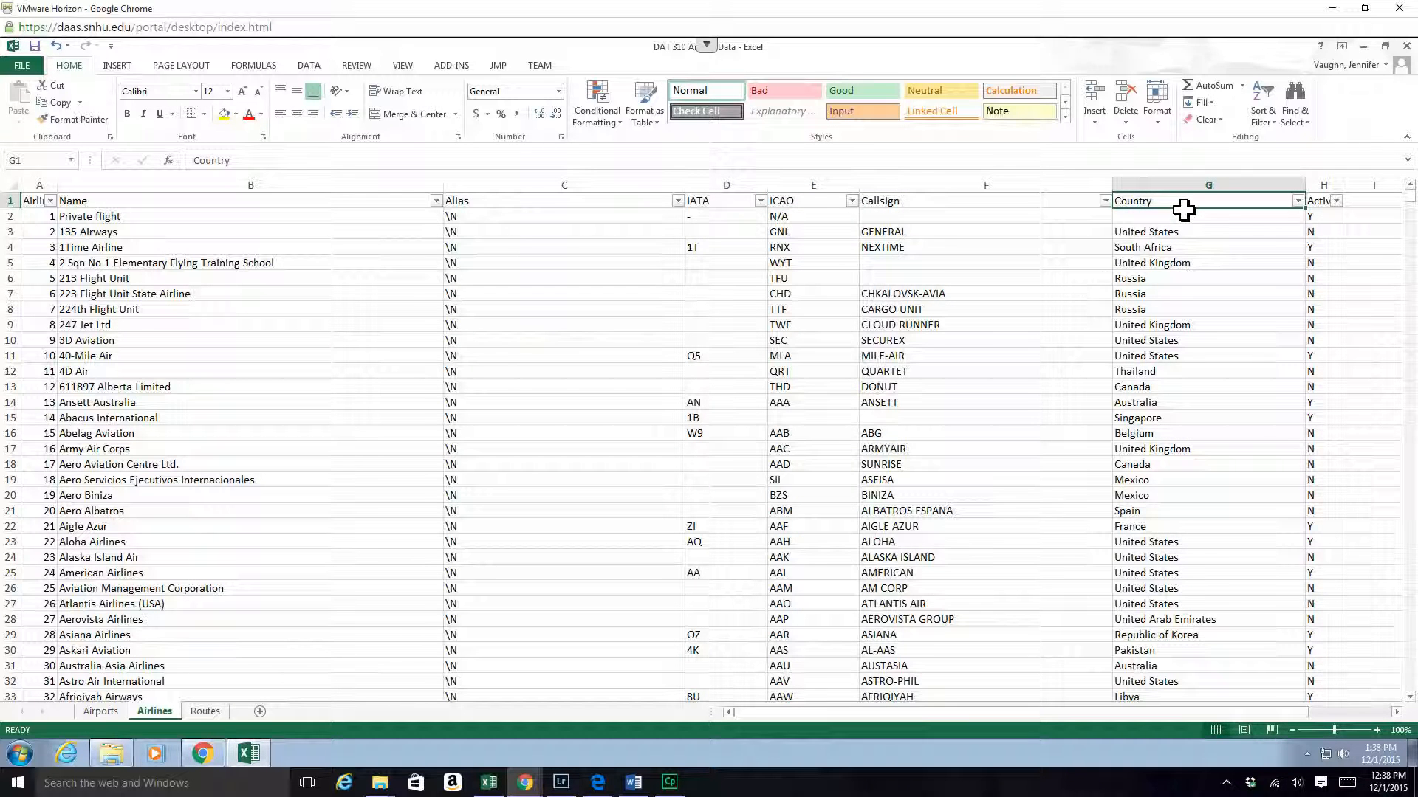
click(100, 711)
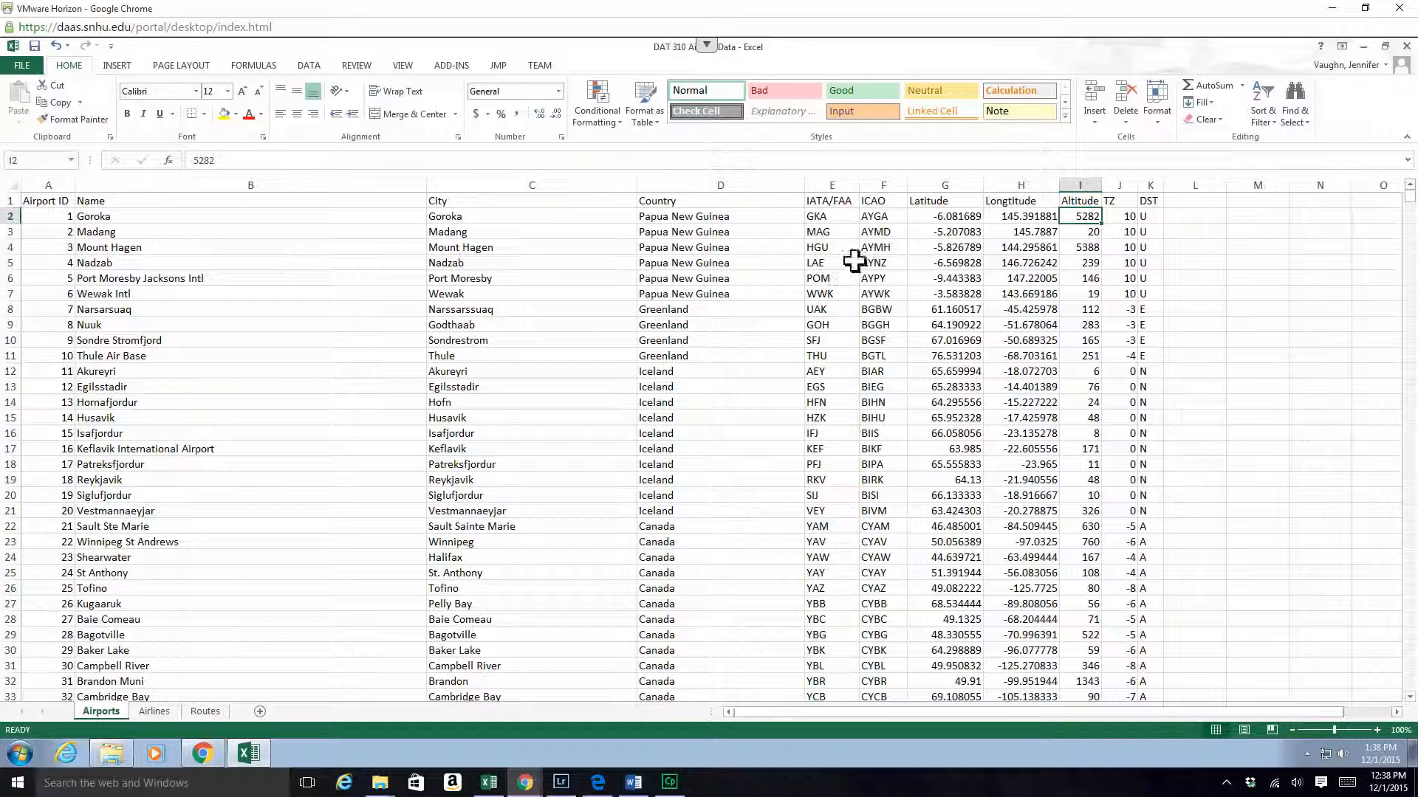
click(711, 205)
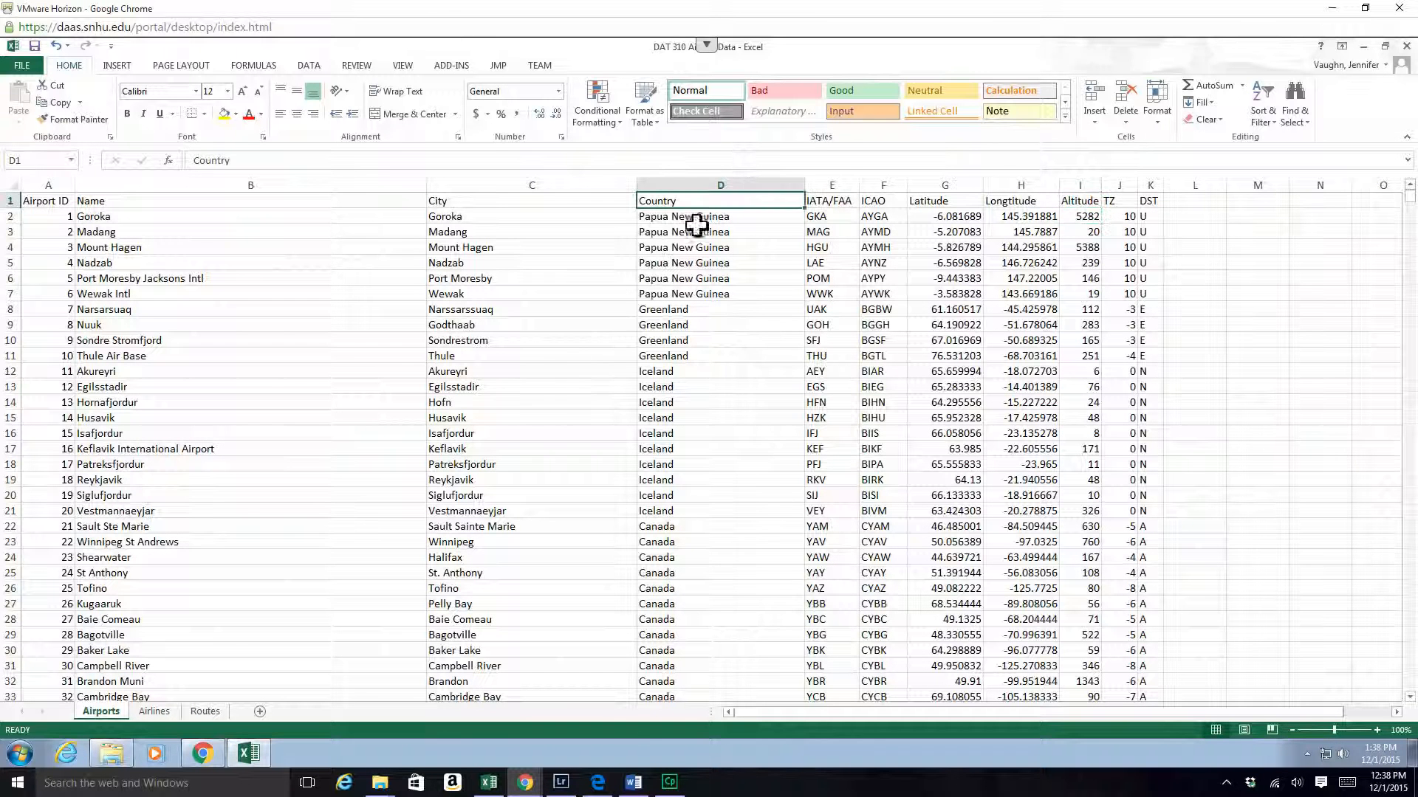
click(156, 714)
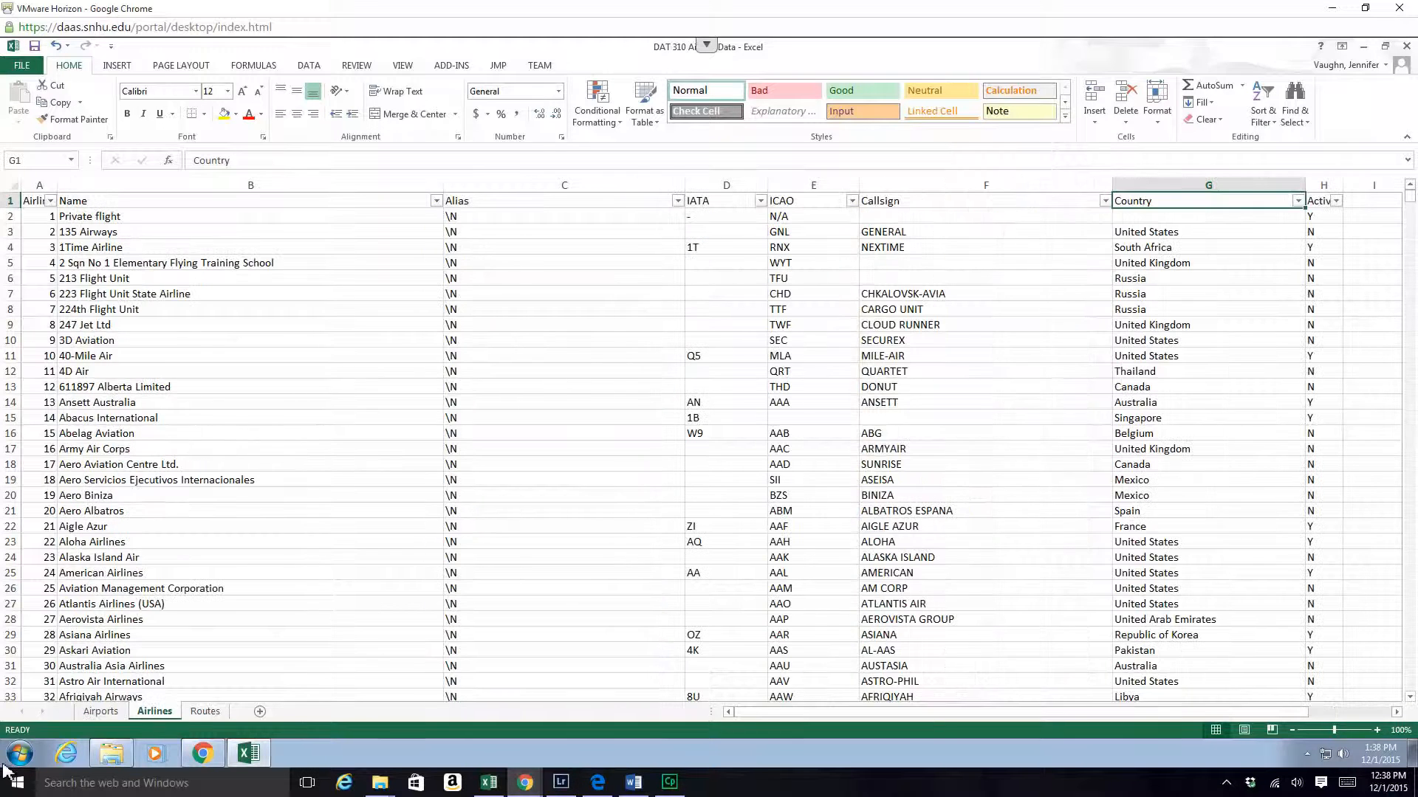
click(100, 712)
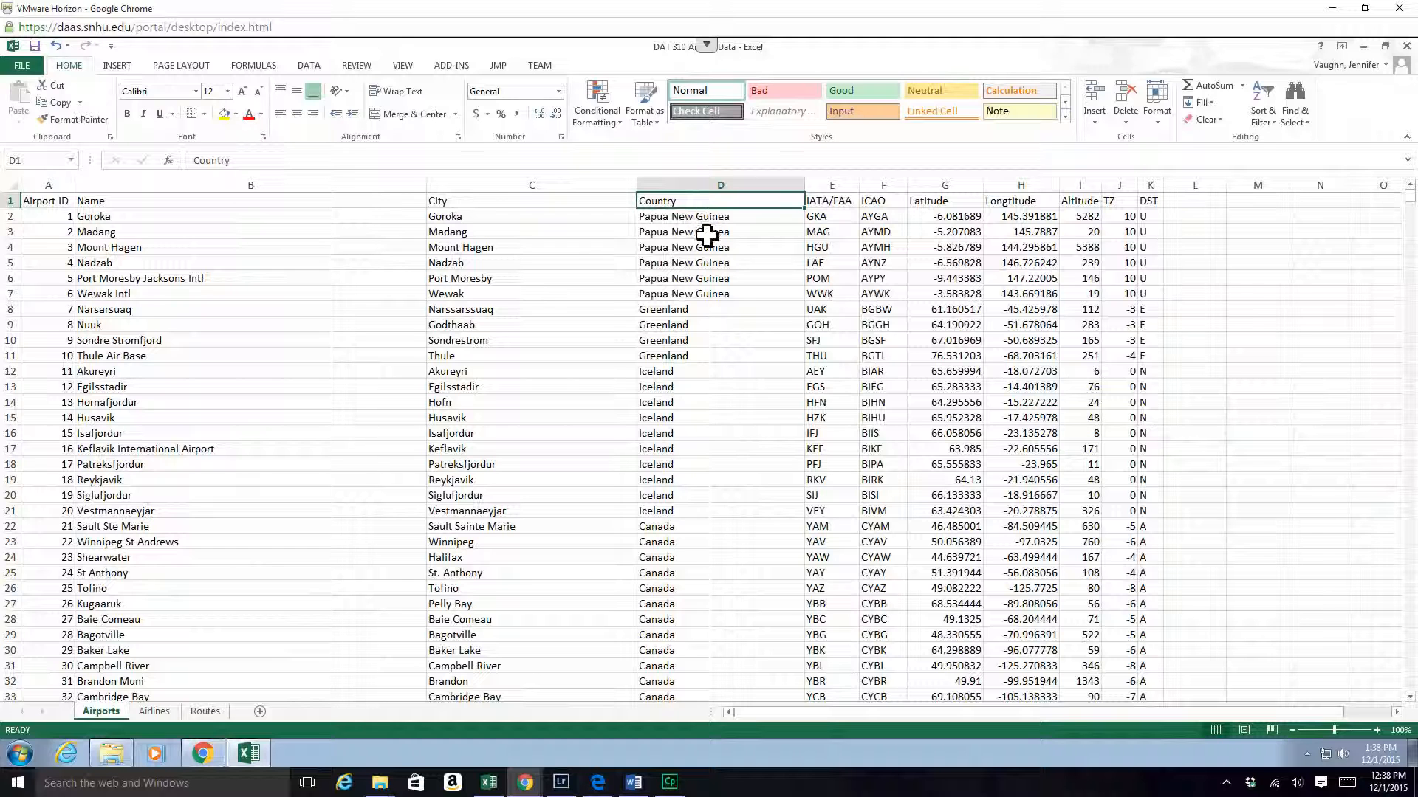
click(156, 713)
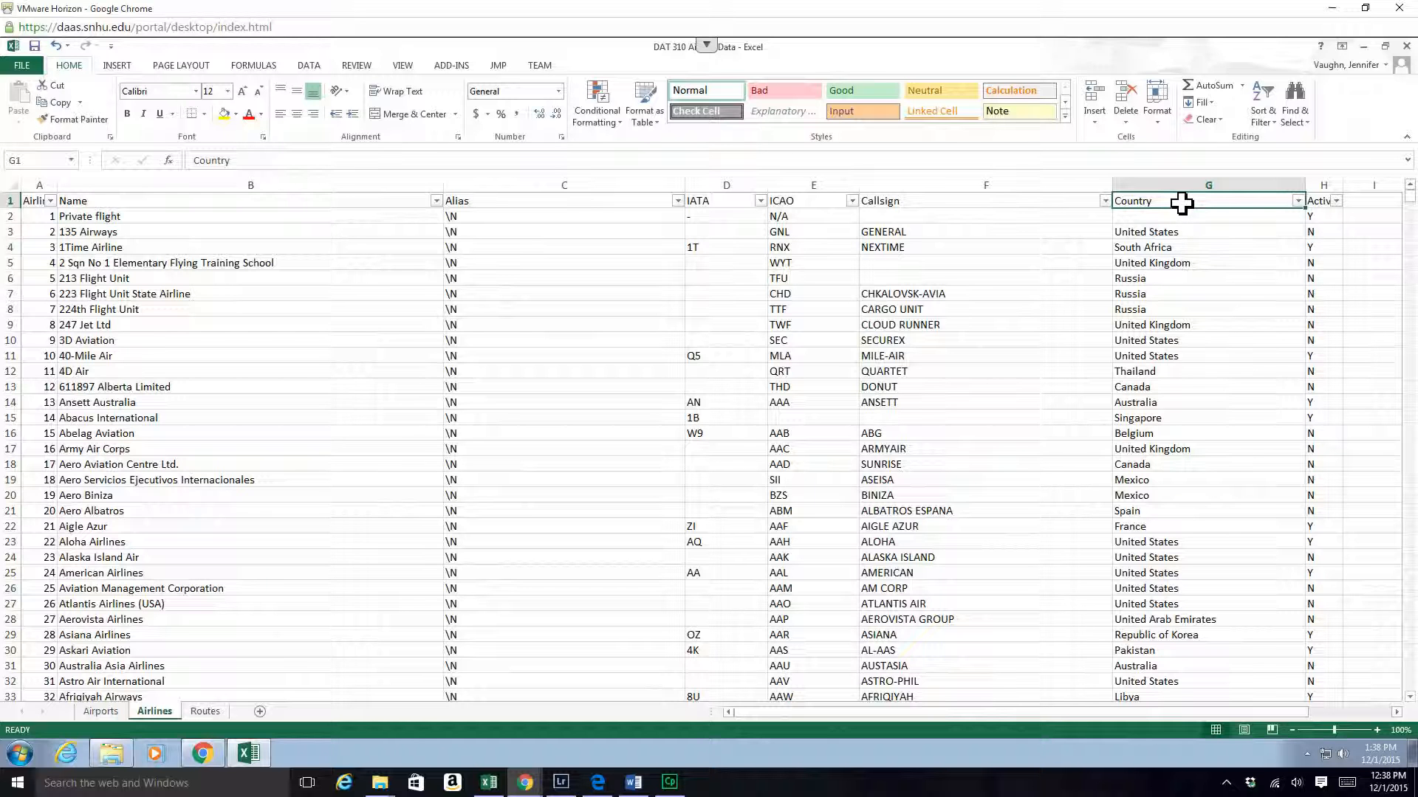
click(100, 711)
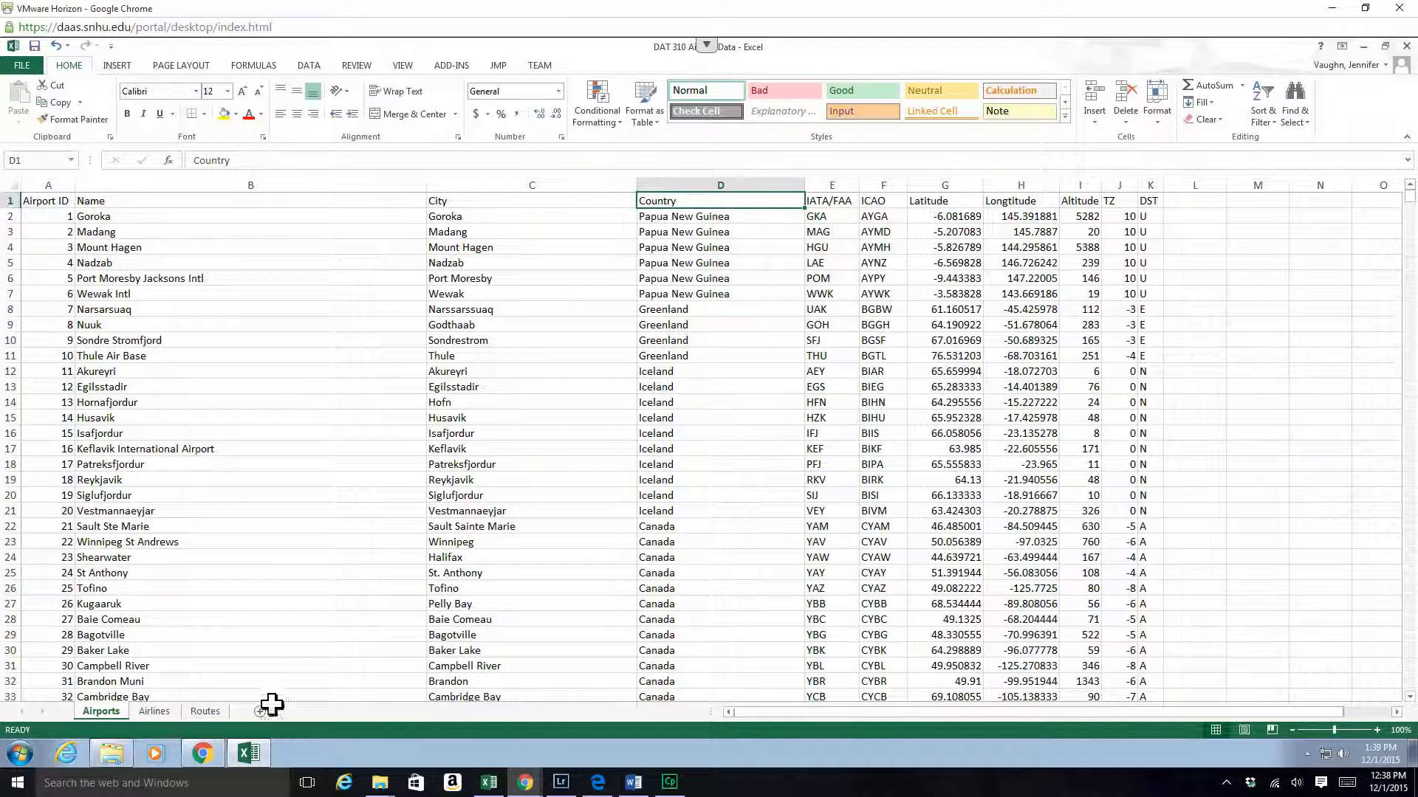
click(154, 711)
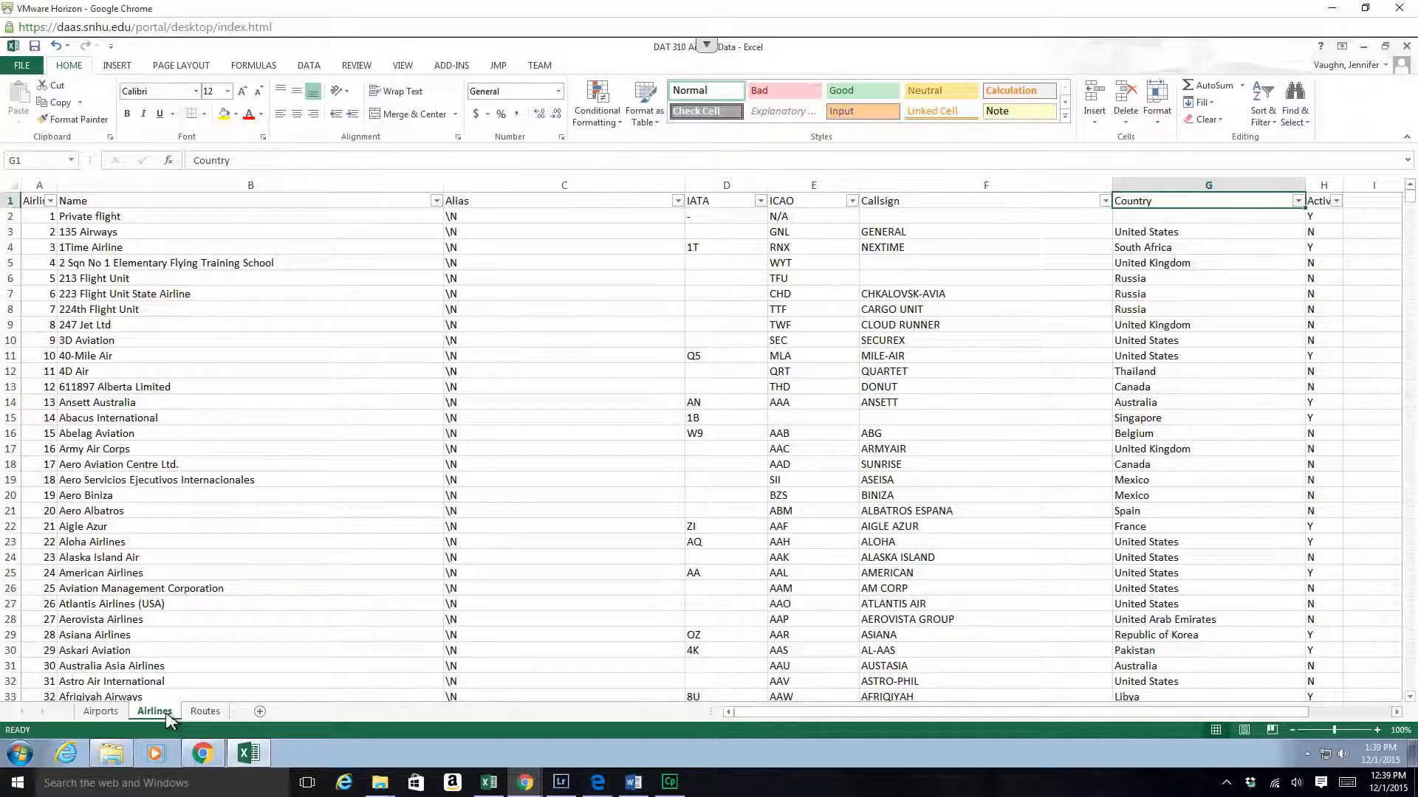
Step: On the Routes sheet, widen the Airline column slightly
click(210, 712)
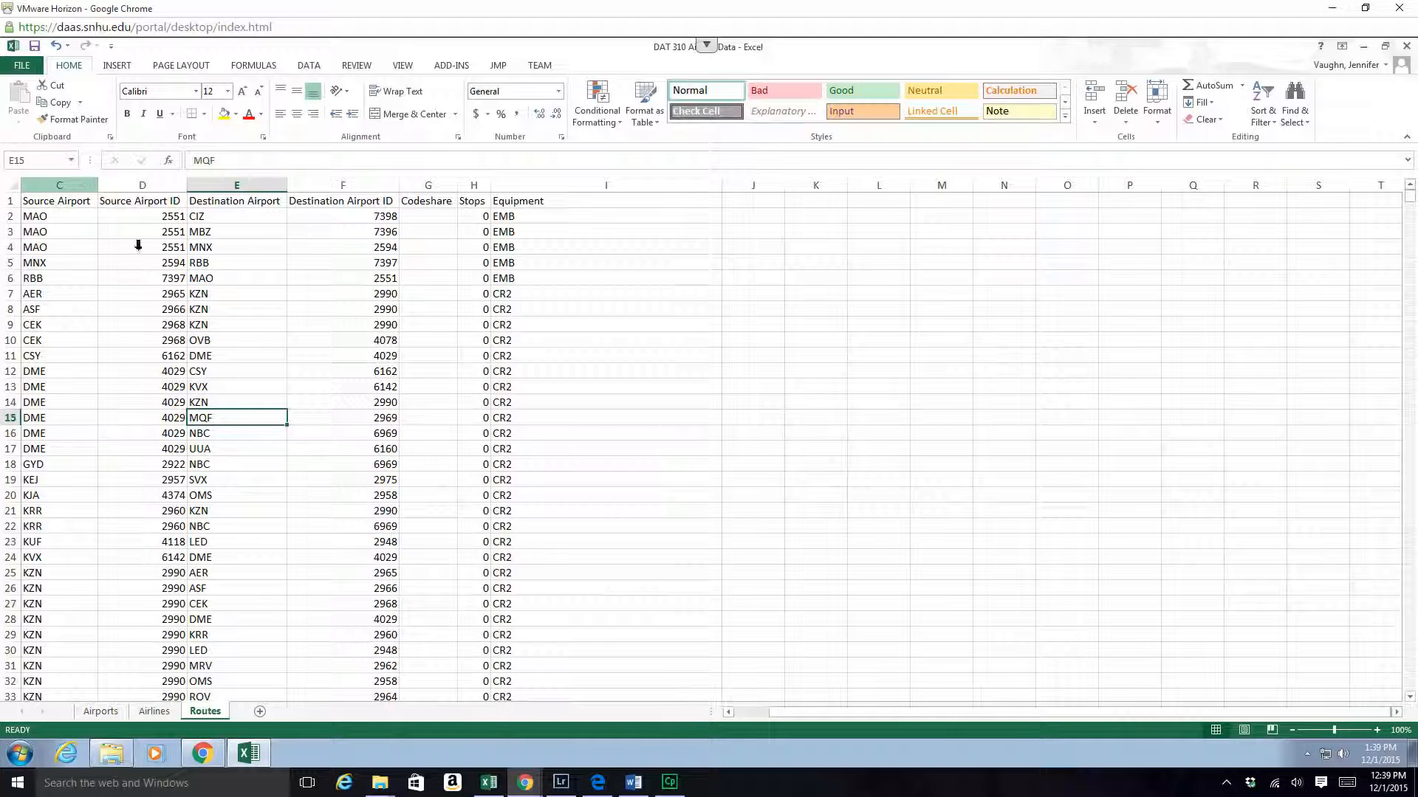
click(764, 712)
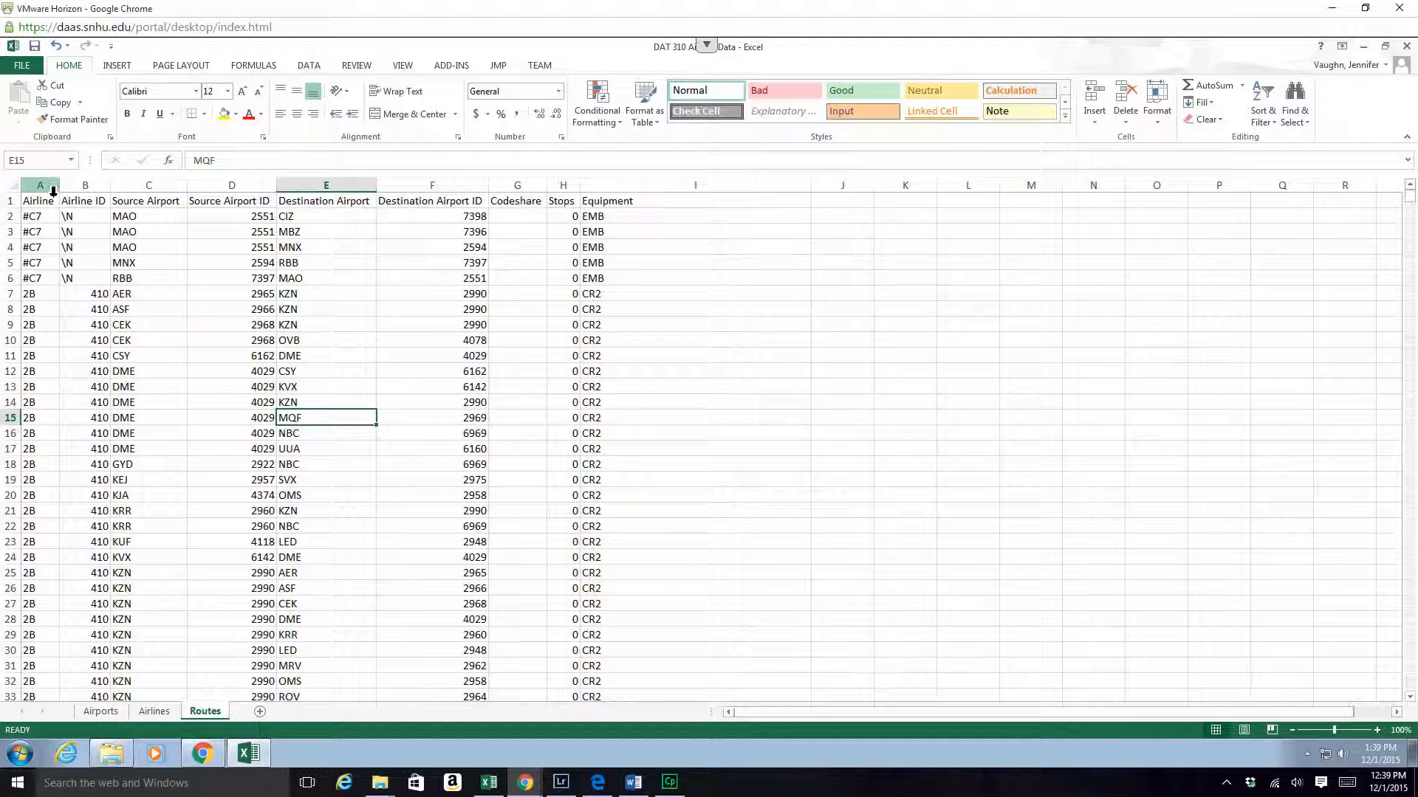
mouse_move(60, 185)
mouse_down()
mouse_move(84, 185)
mouse_move(71, 186)
mouse_up()
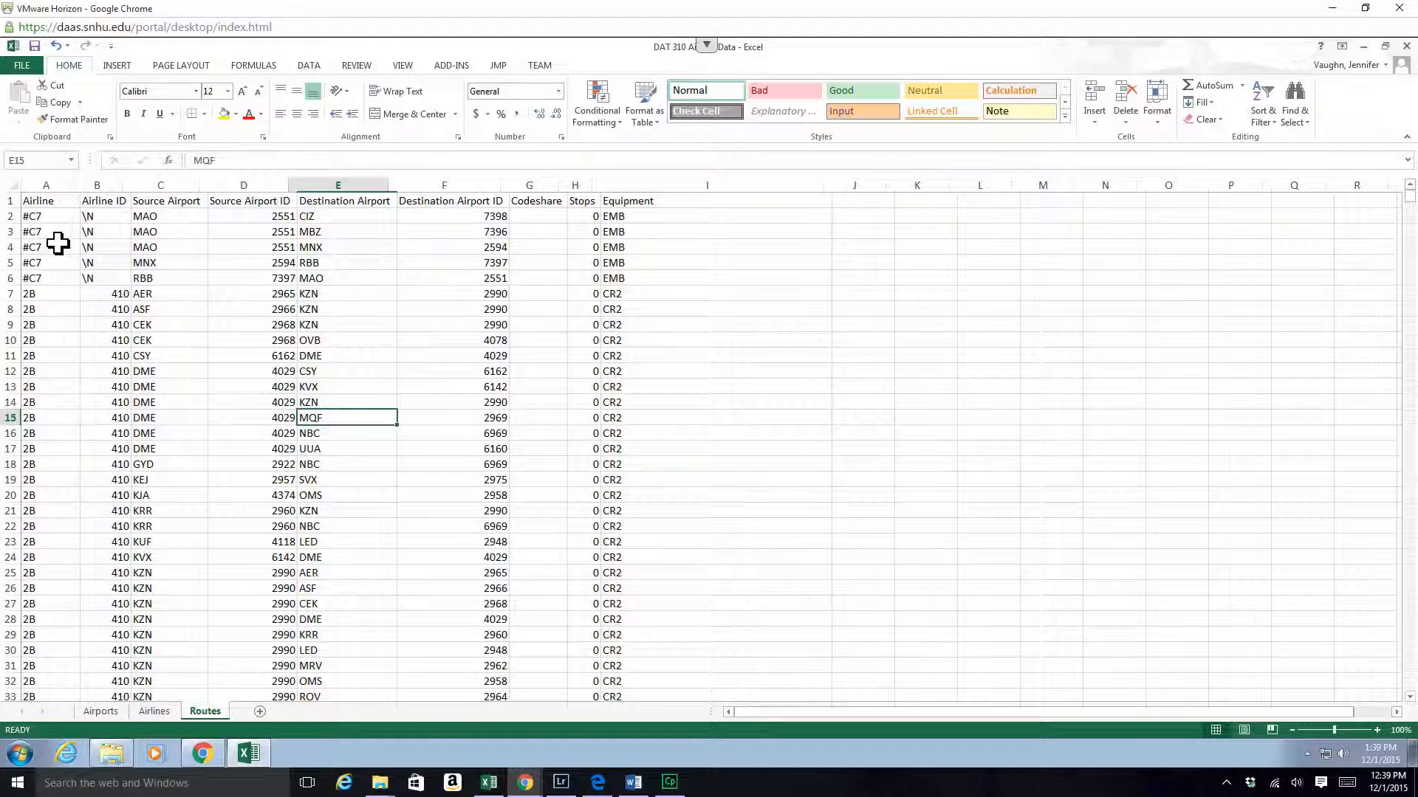
Step: Examine the Airline ID, Stops and Equipment columns on the Routes sheet
click(100, 186)
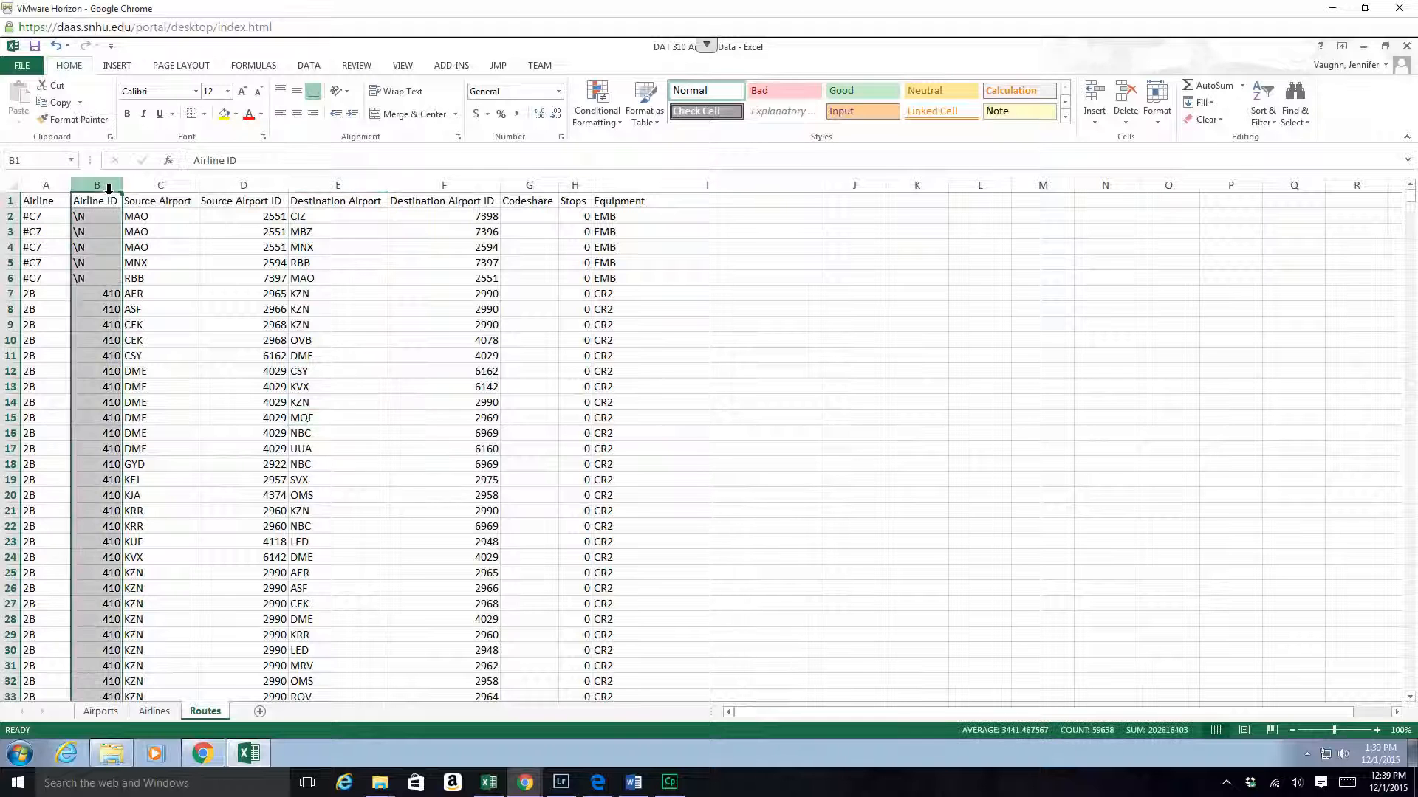
click(114, 312)
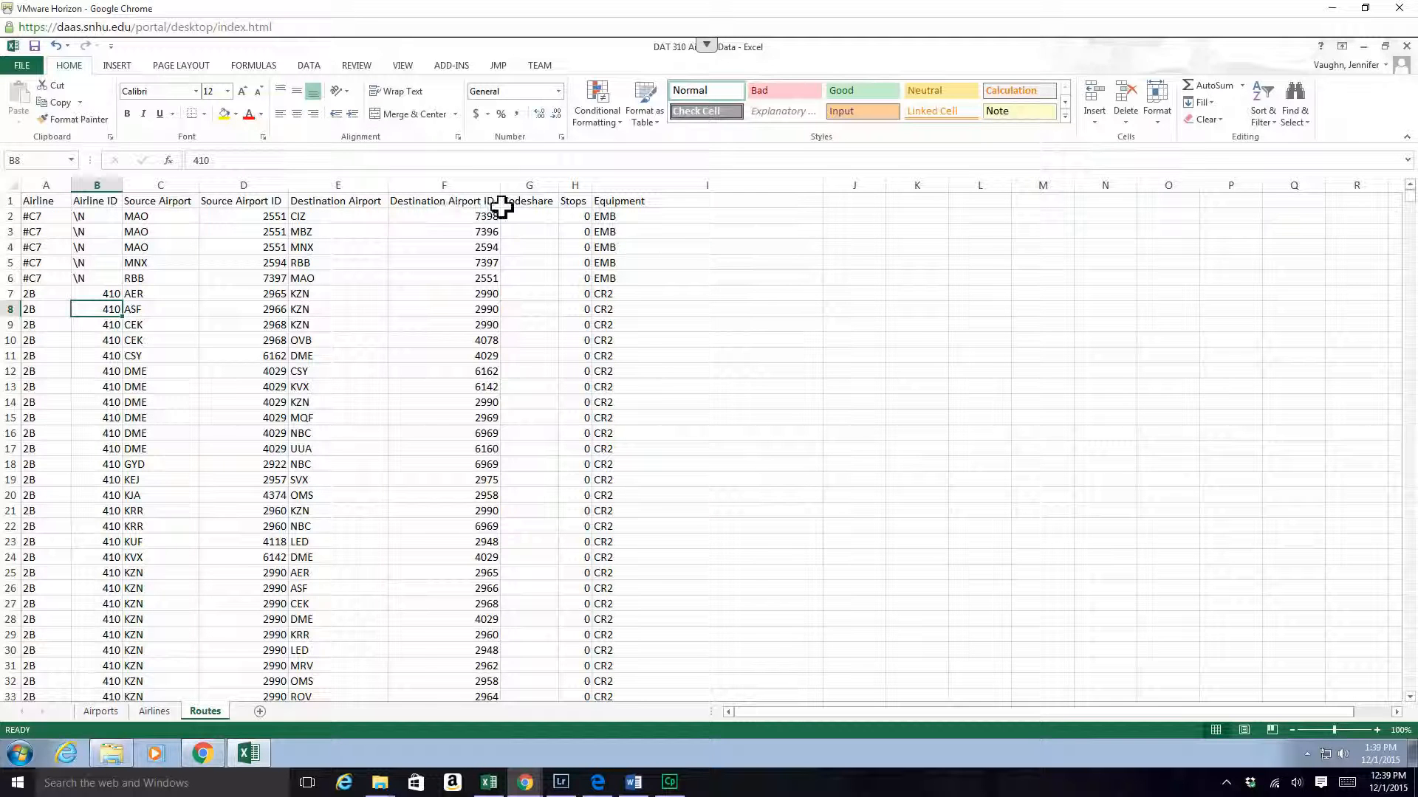
click(585, 186)
ctrl+click(636, 188)
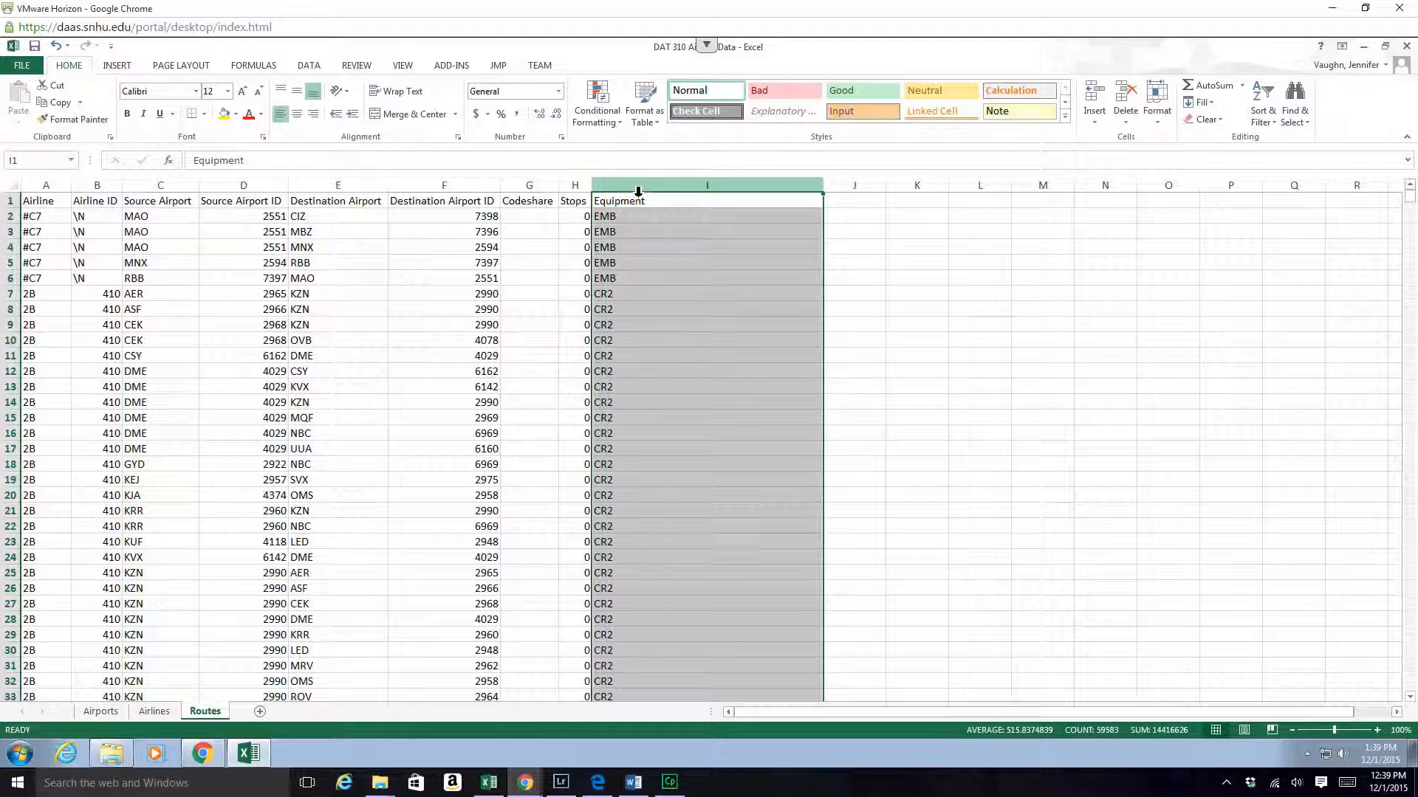
Step: Examine the Source Airport, Source Airport ID, Destination Airport and Destination Airport ID columns and the codes they hold
click(222, 295)
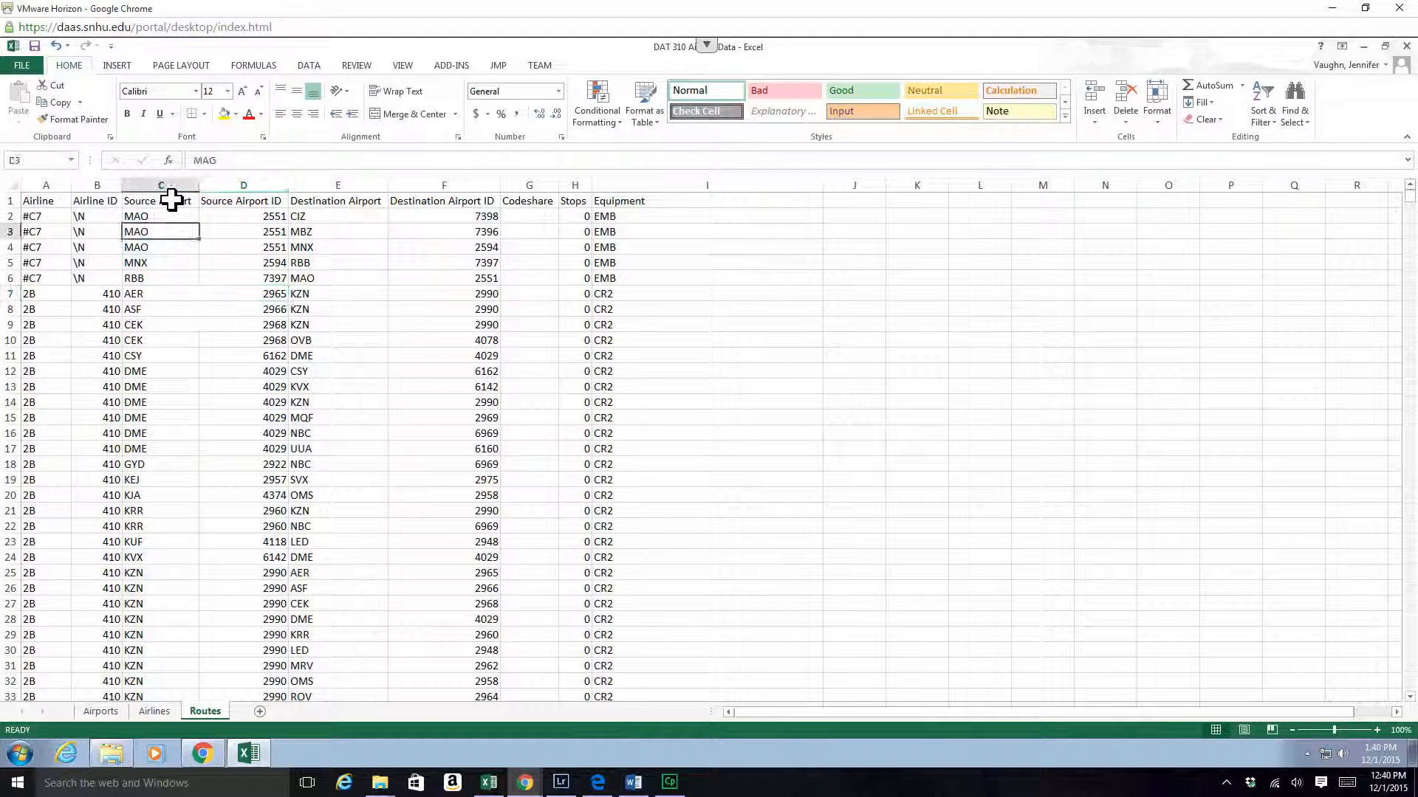
click(168, 186)
click(178, 242)
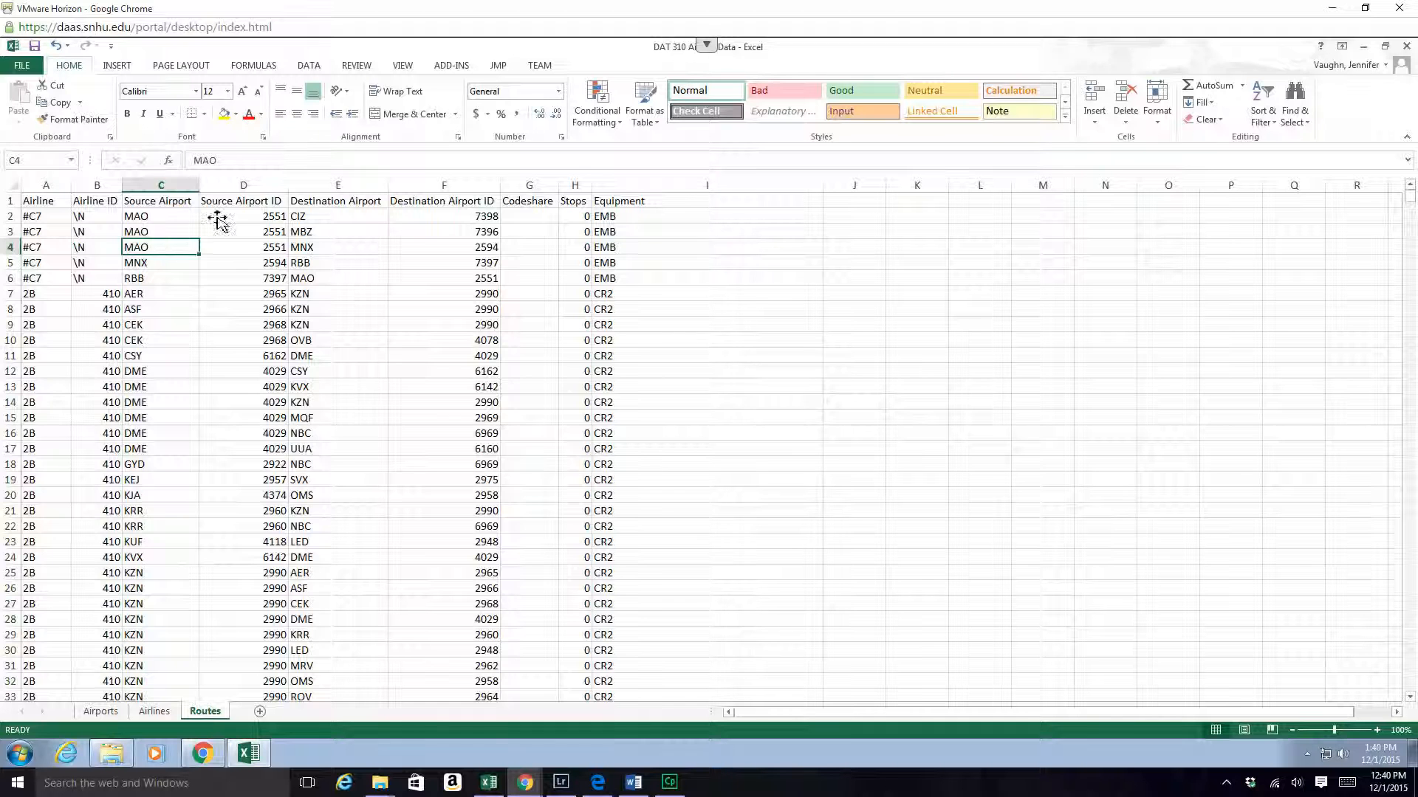
click(266, 185)
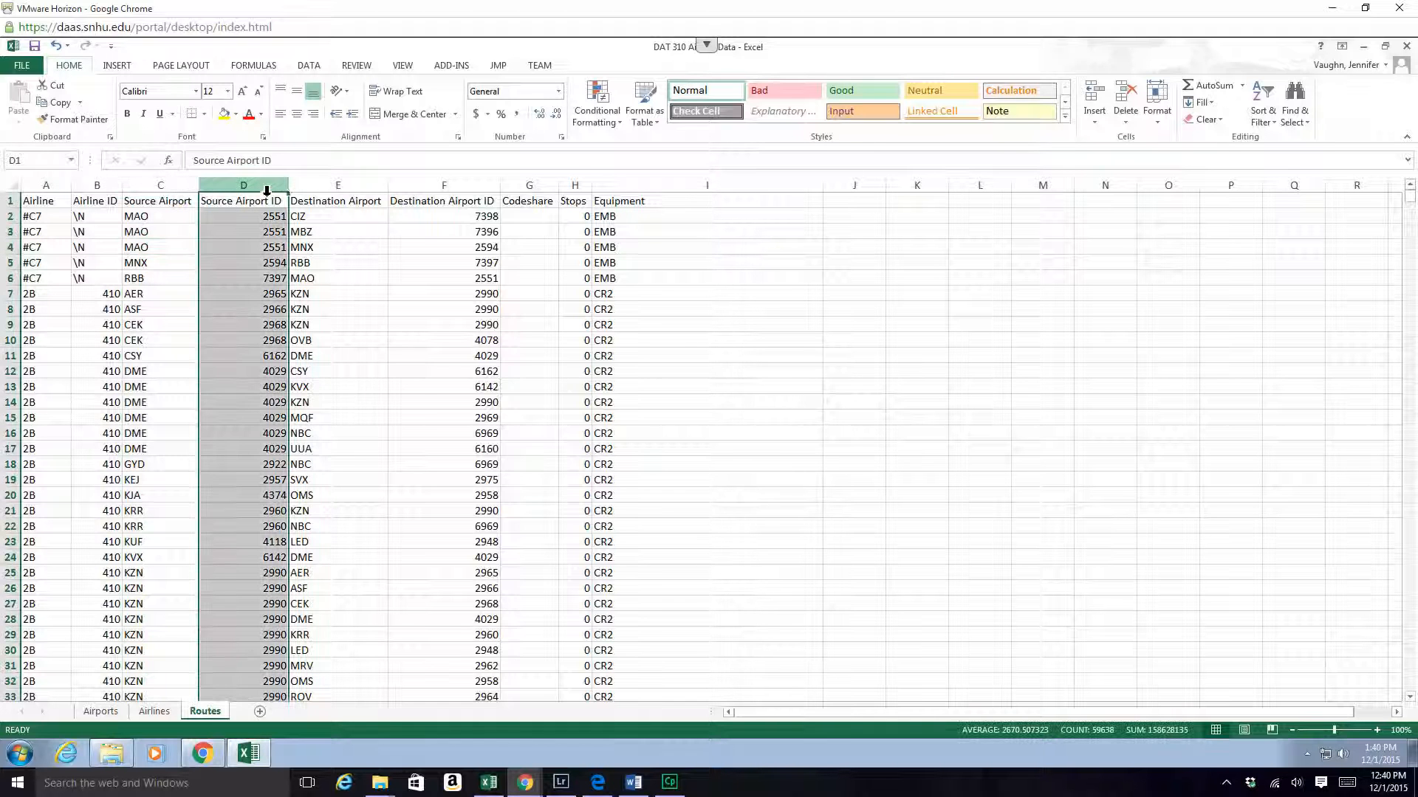
click(362, 190)
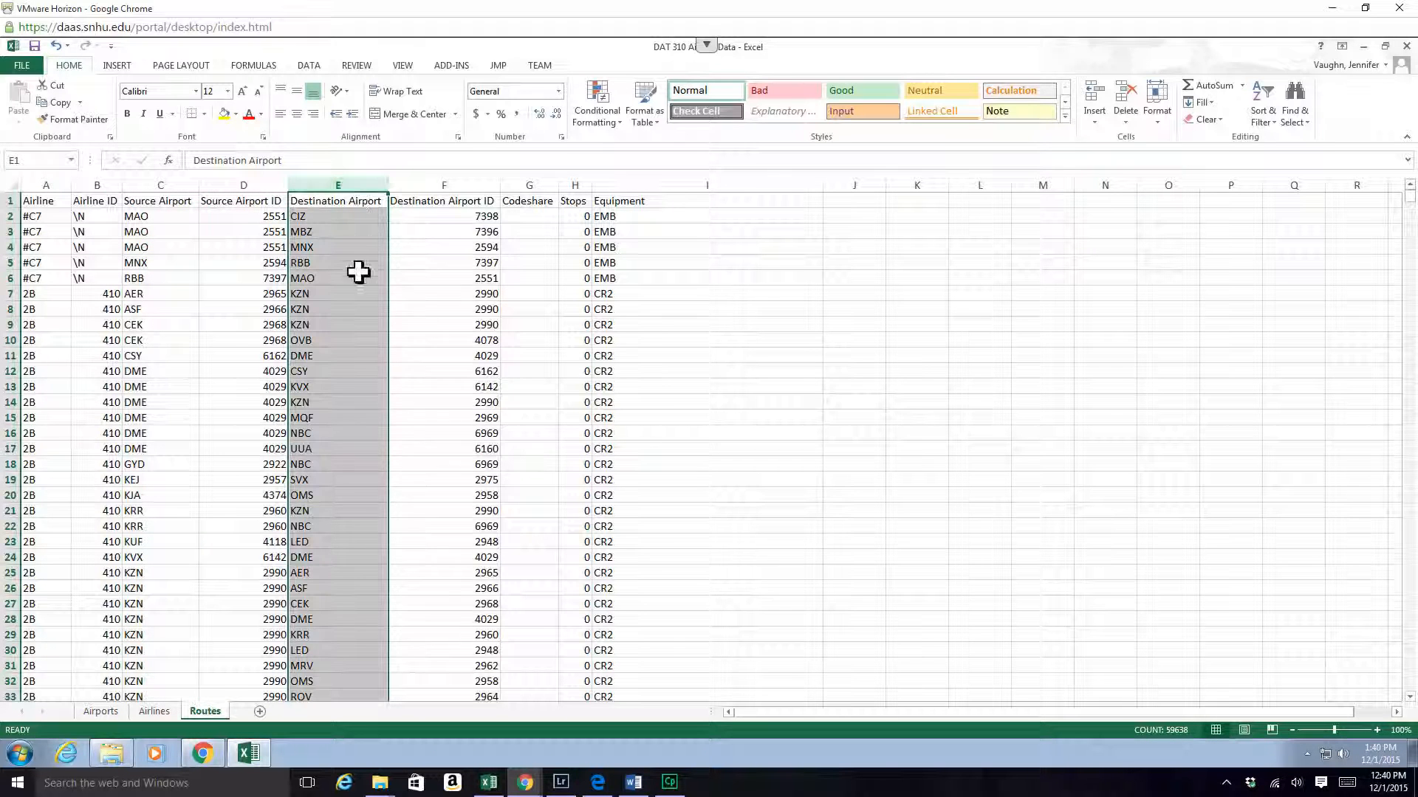
click(451, 208)
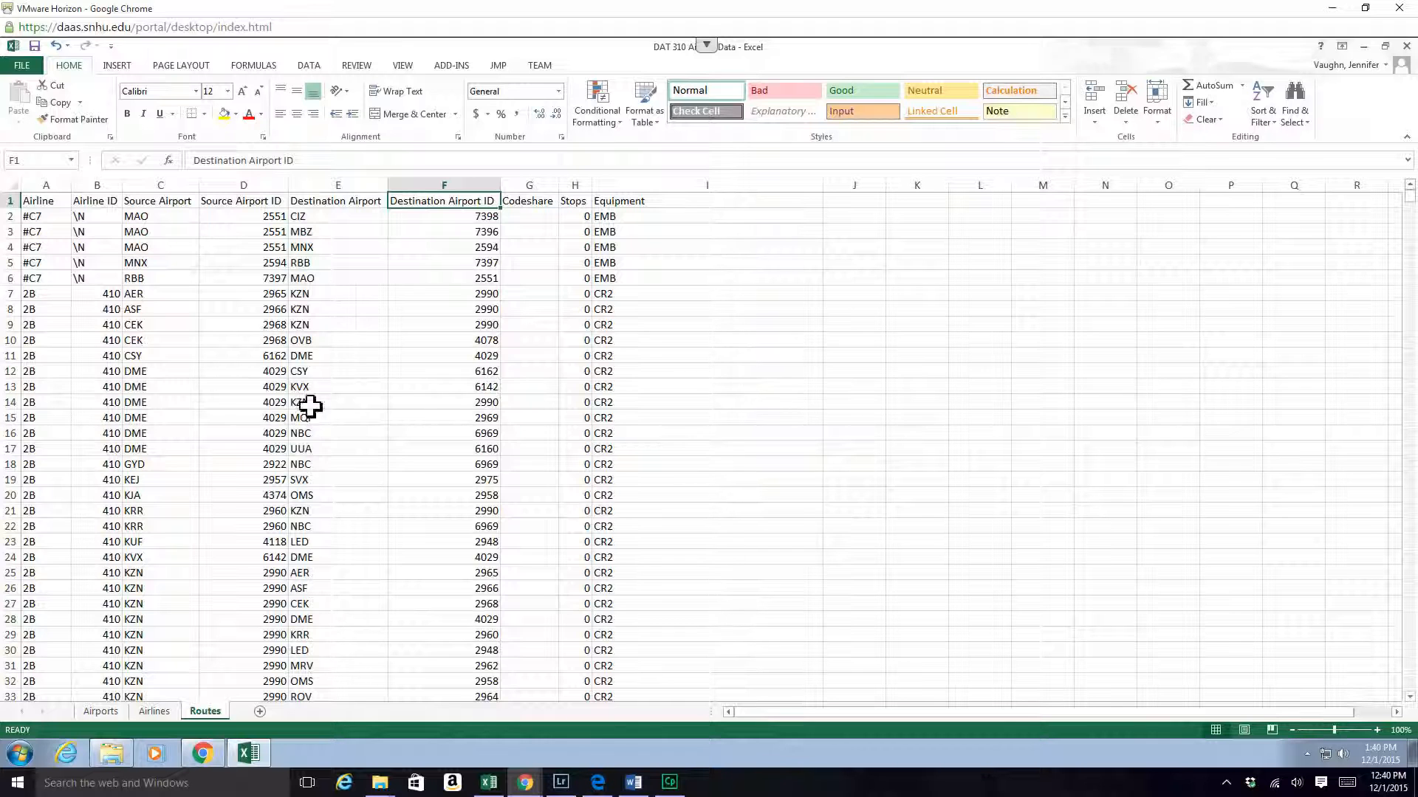
click(325, 247)
click(321, 278)
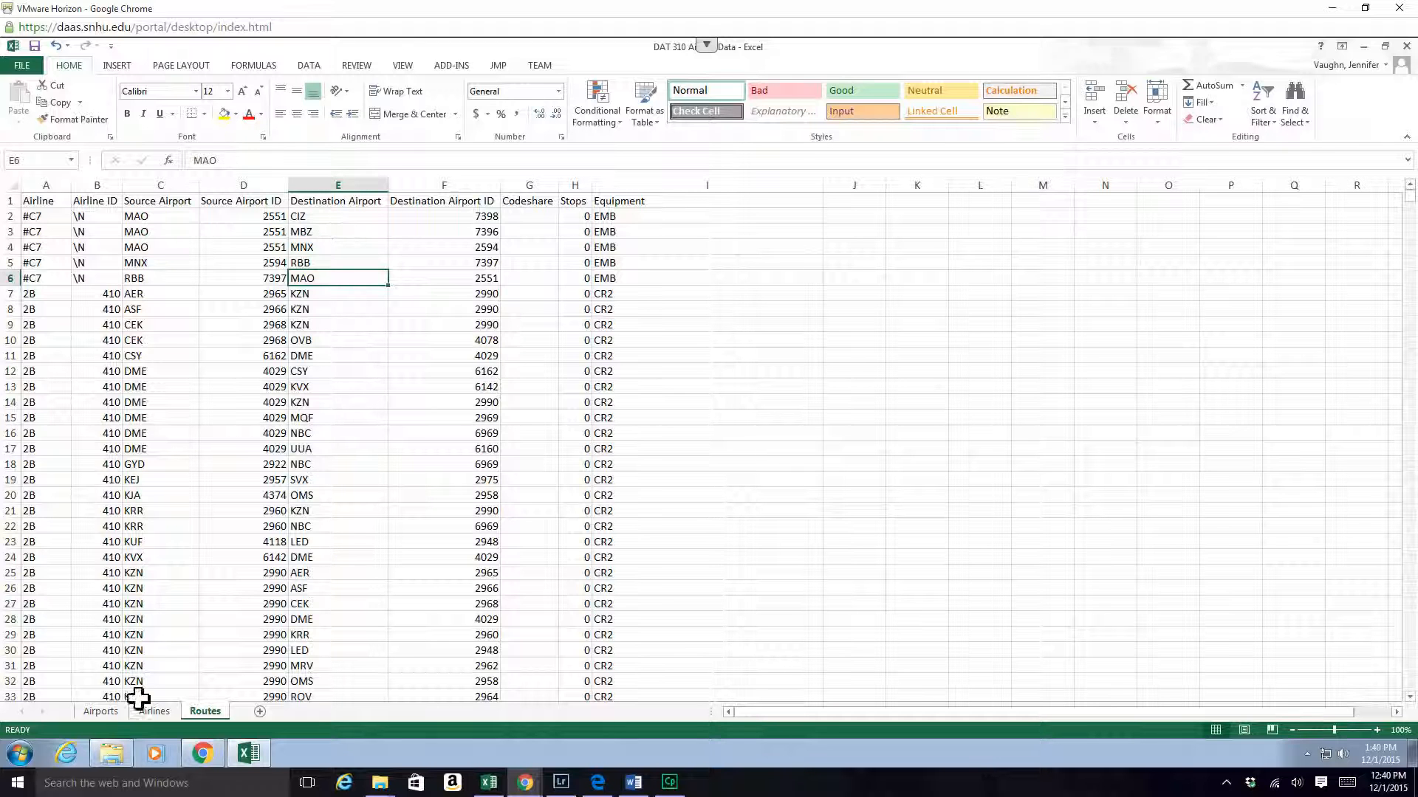
Step: Select the Airport ID column on the Airports sheet to relate it to the route airport IDs
click(100, 711)
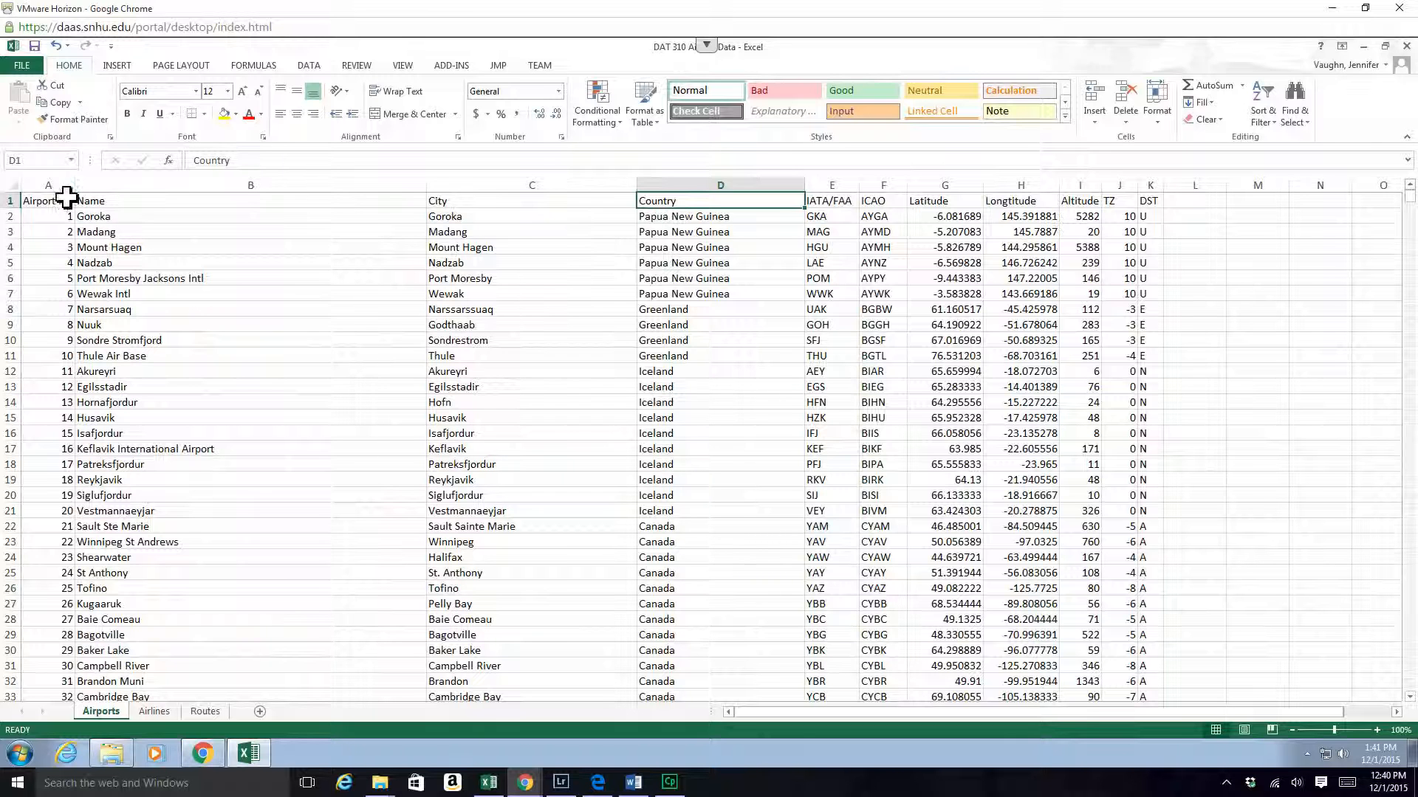
click(31, 184)
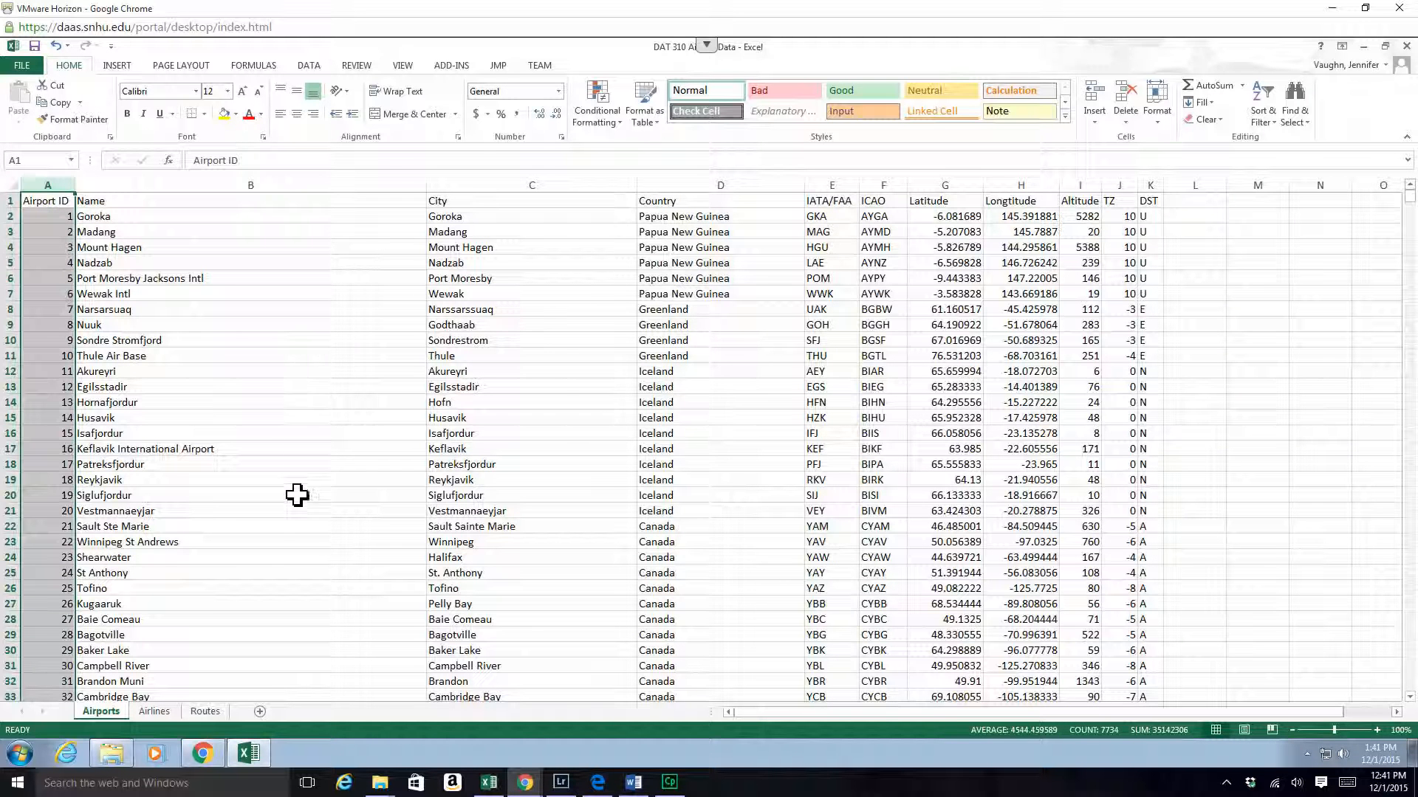
Step: Compare the Source Airport ID and Destination Airport ID columns on the Routes sheet with the Airport ID column on the Airports sheet
click(205, 713)
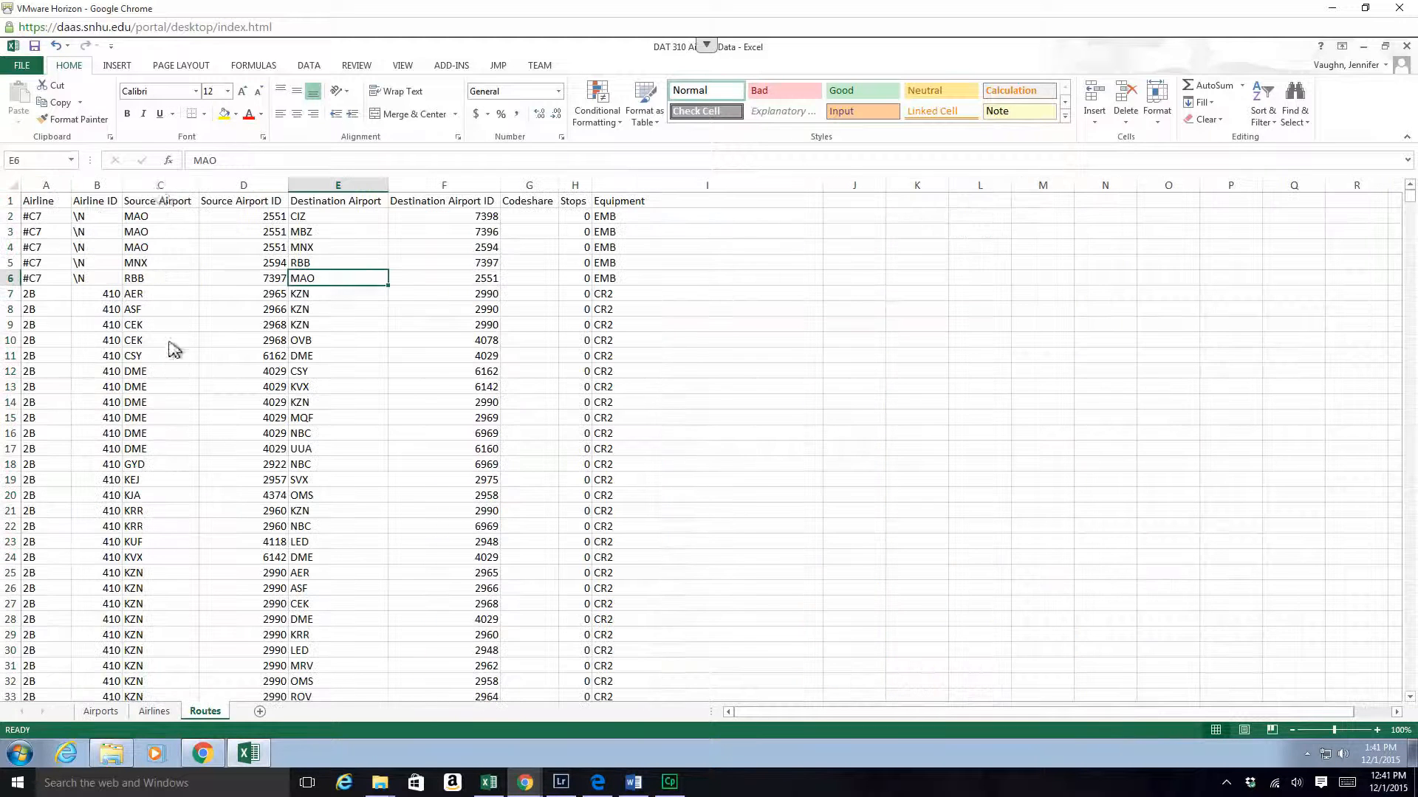
click(275, 189)
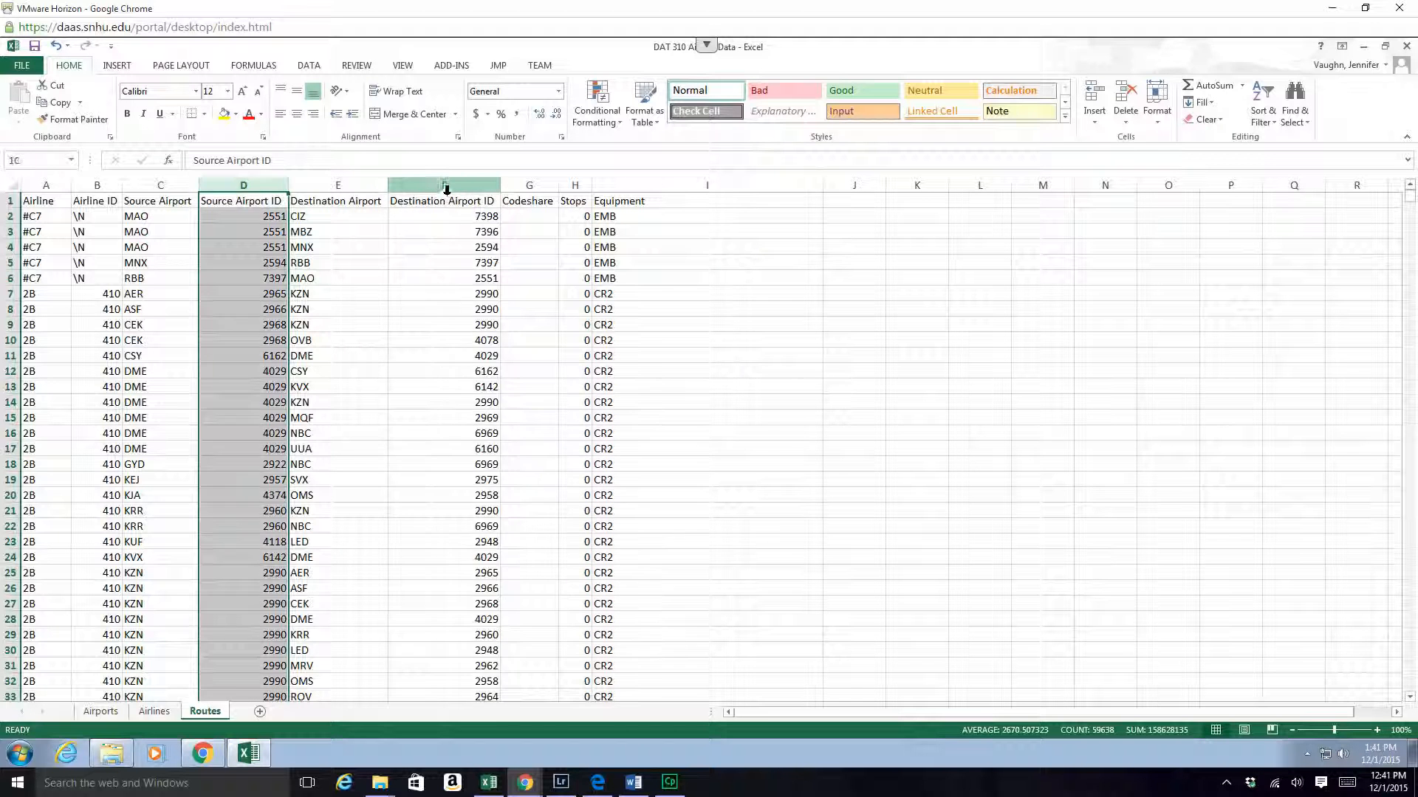
click(447, 189)
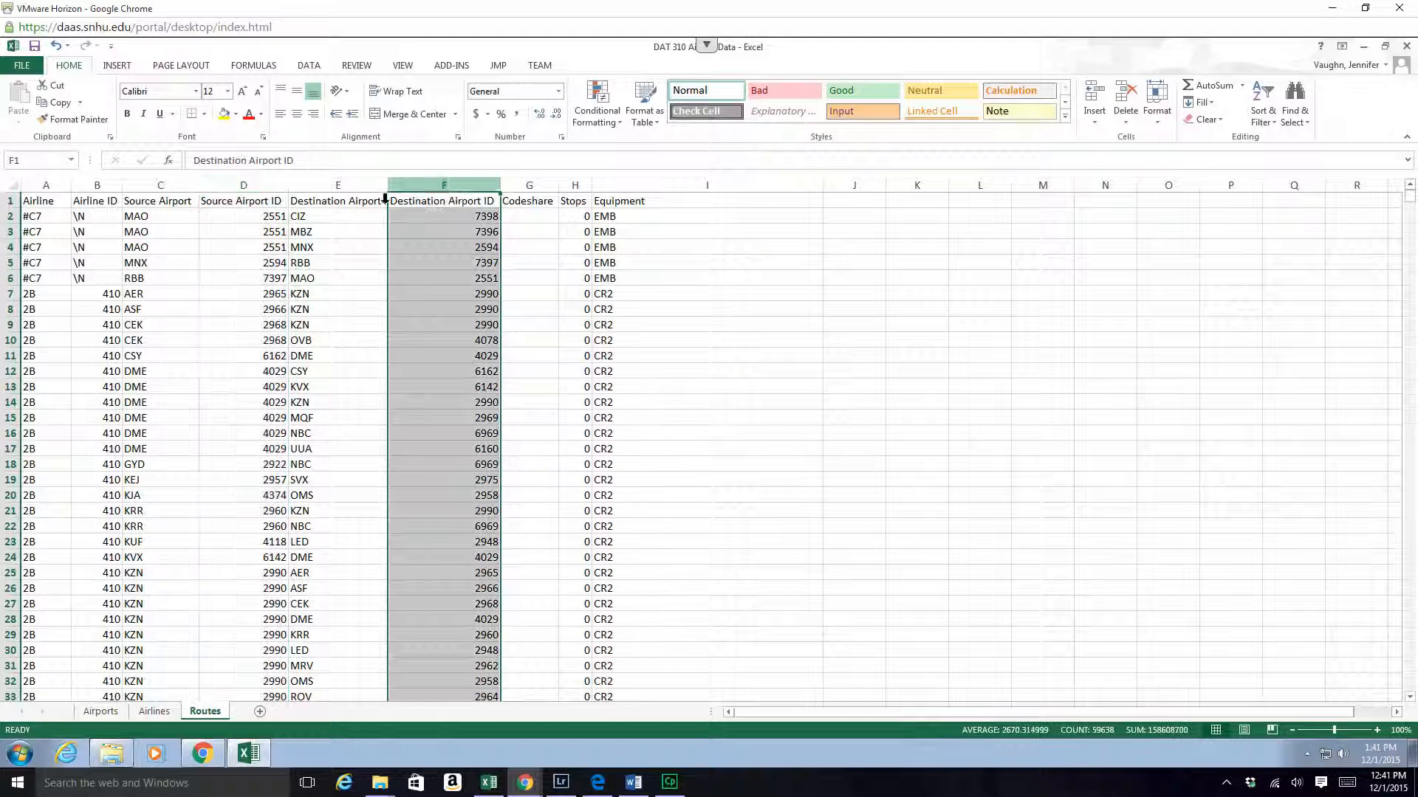
click(254, 189)
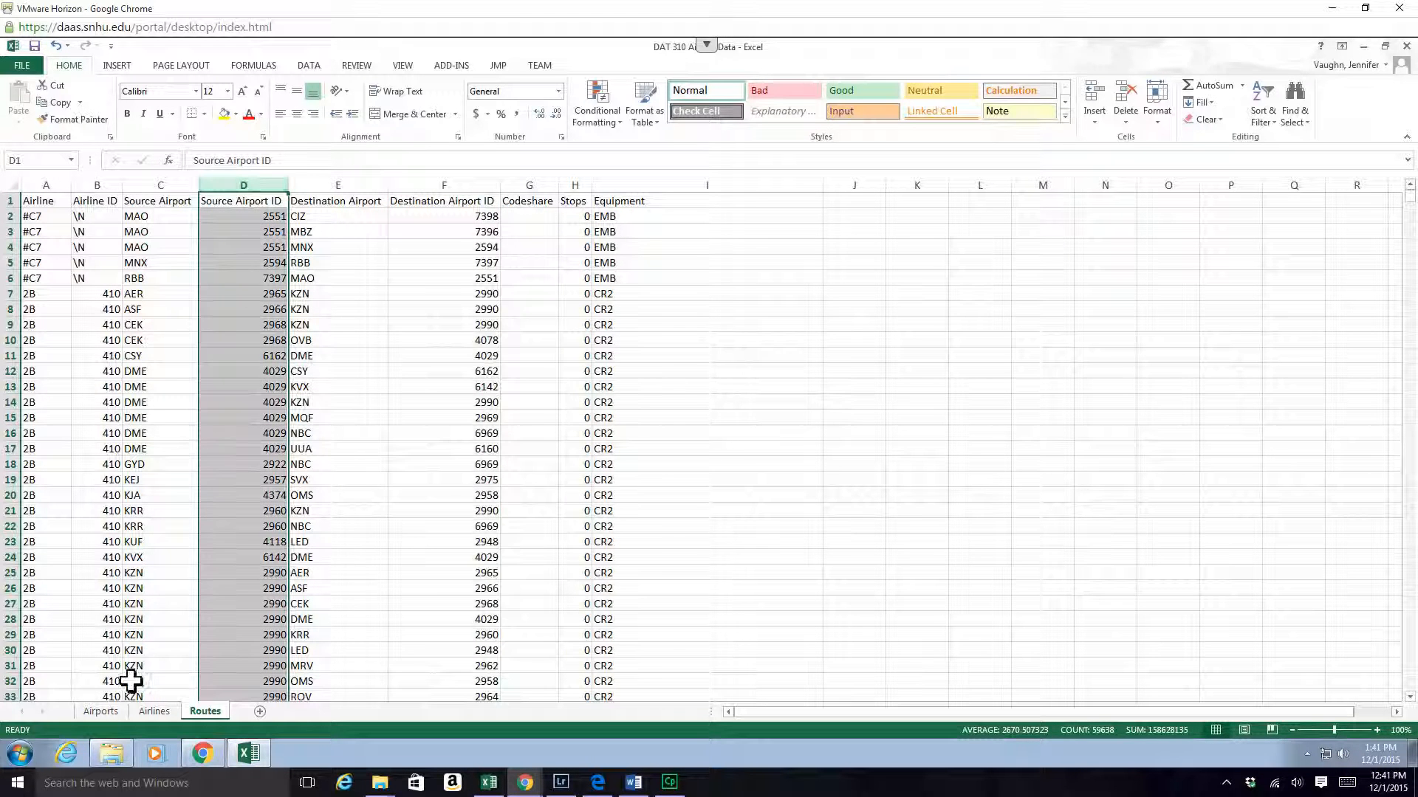
click(102, 712)
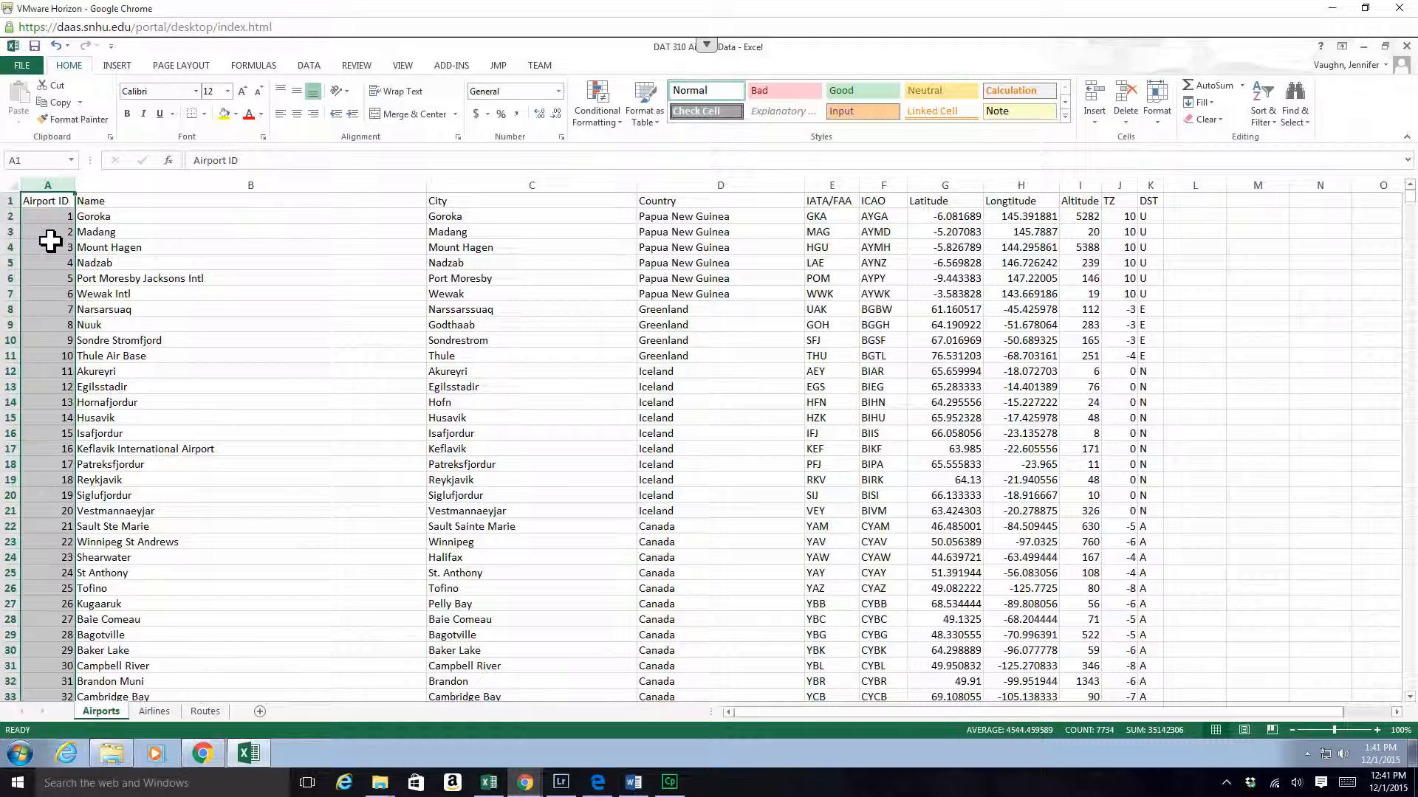
click(206, 713)
drag(374, 186, 454, 190)
click(453, 190)
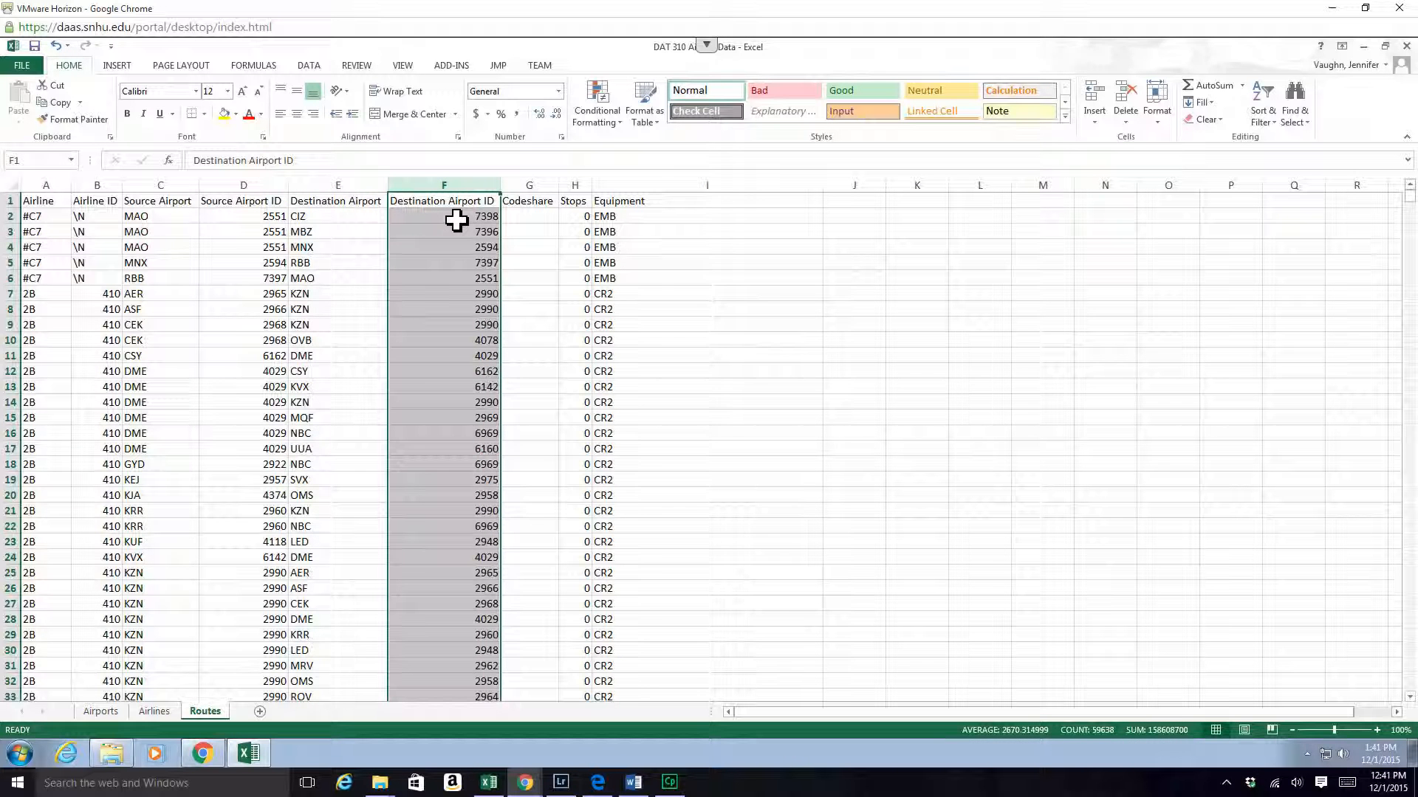
click(101, 713)
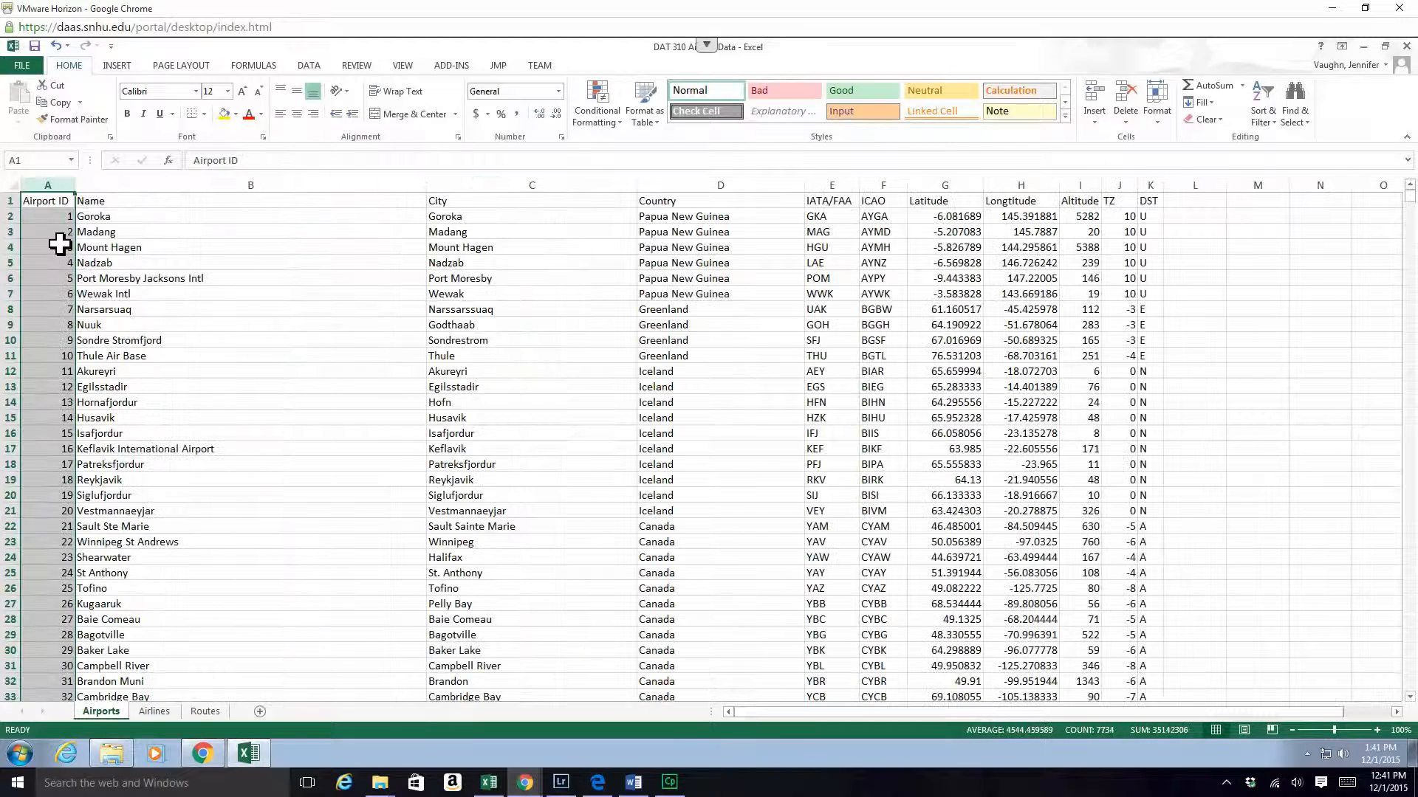
click(205, 711)
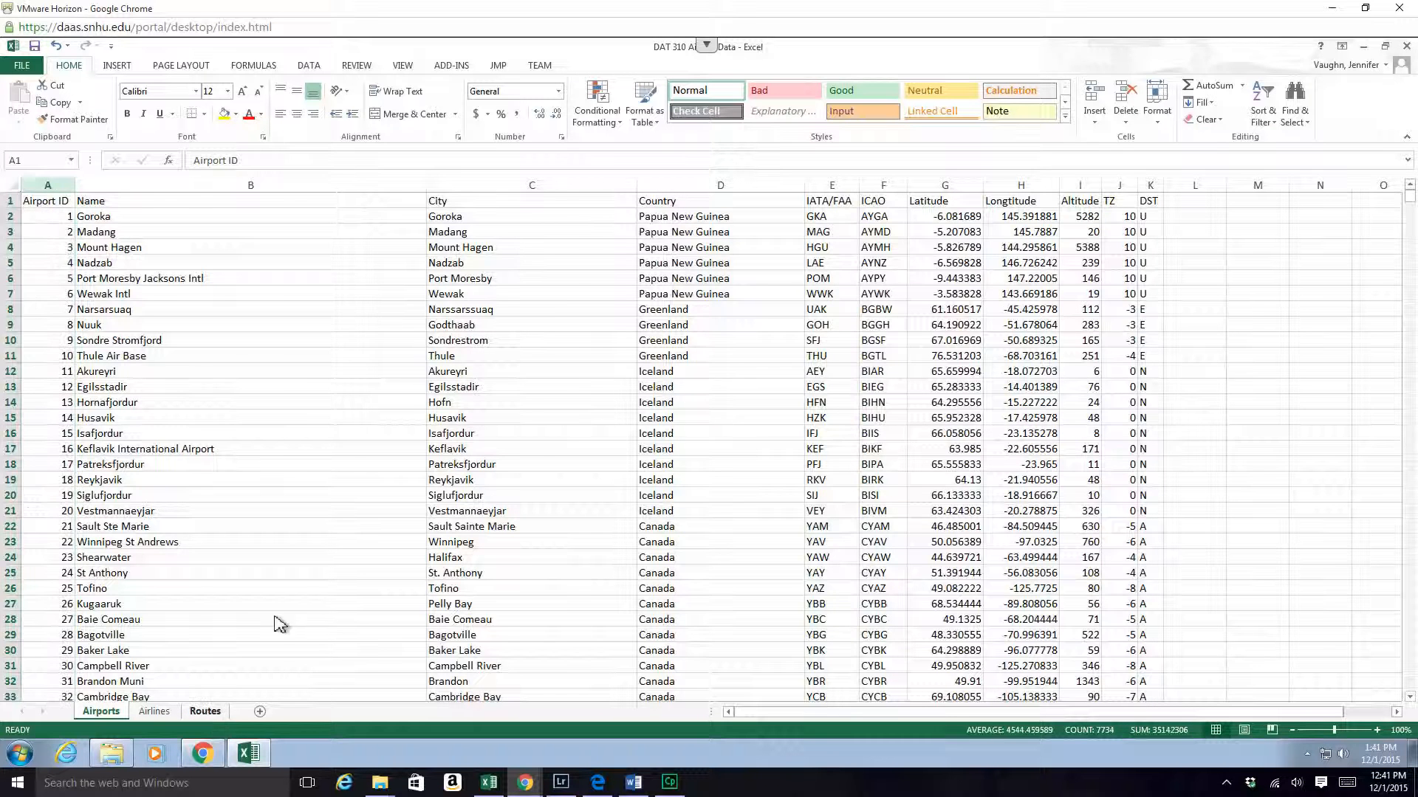
click(214, 185)
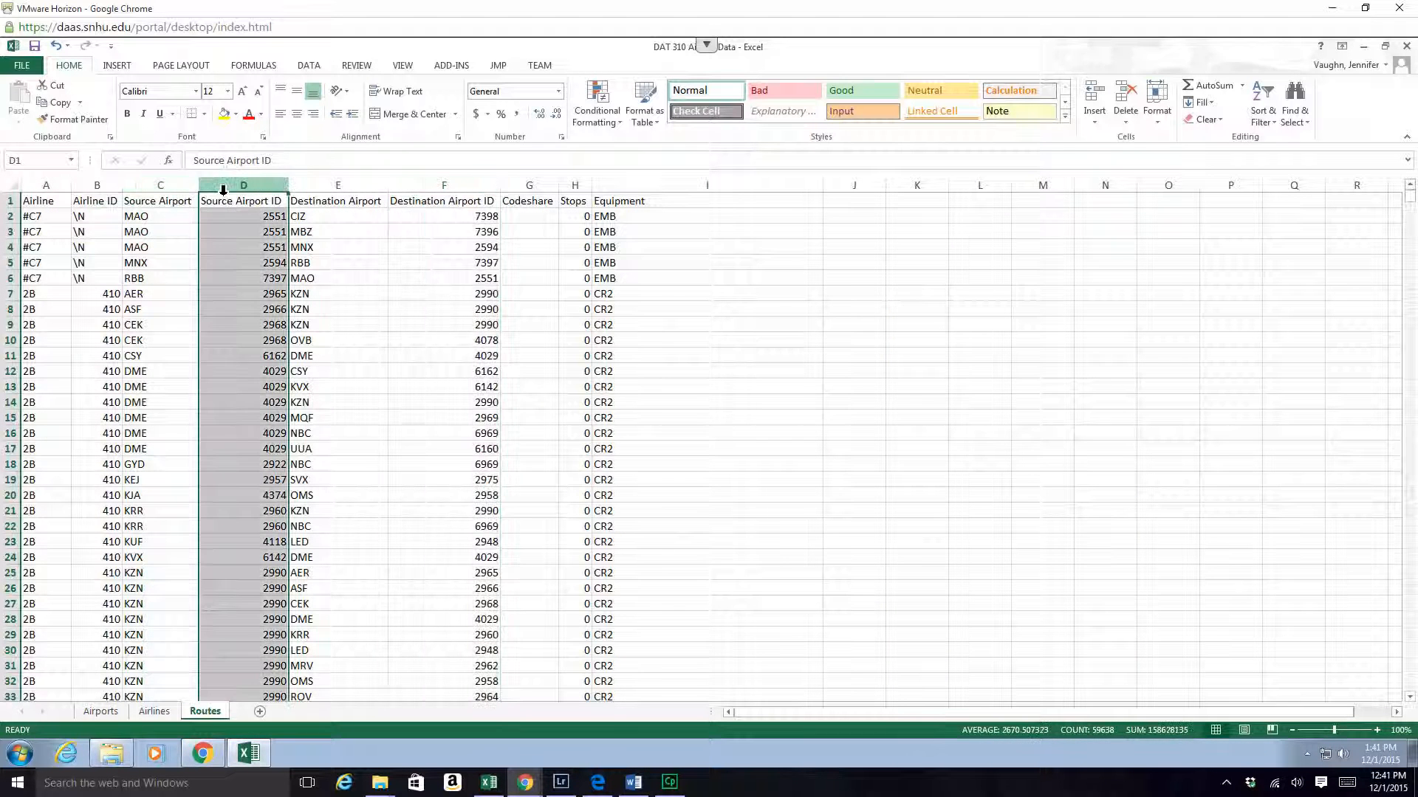
click(102, 713)
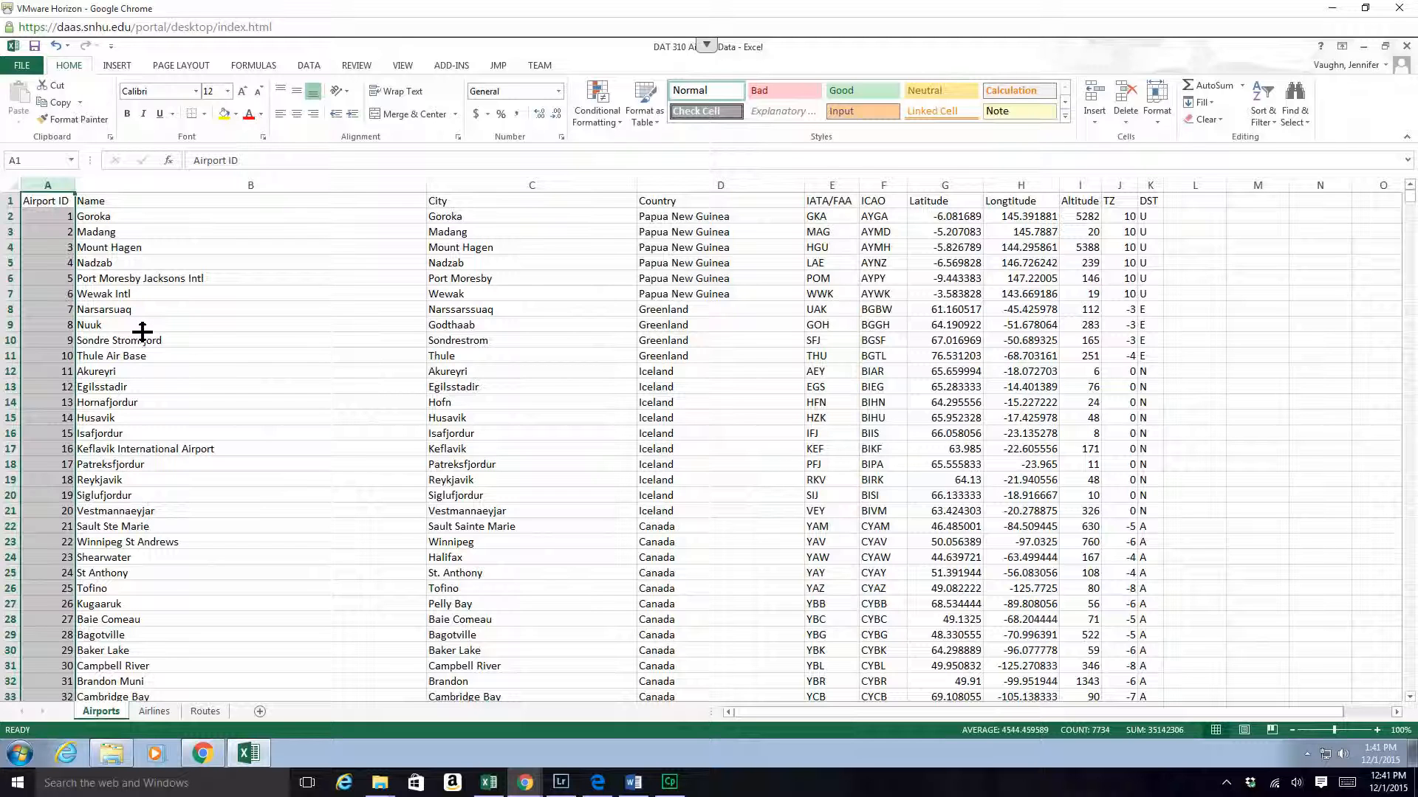
click(63, 234)
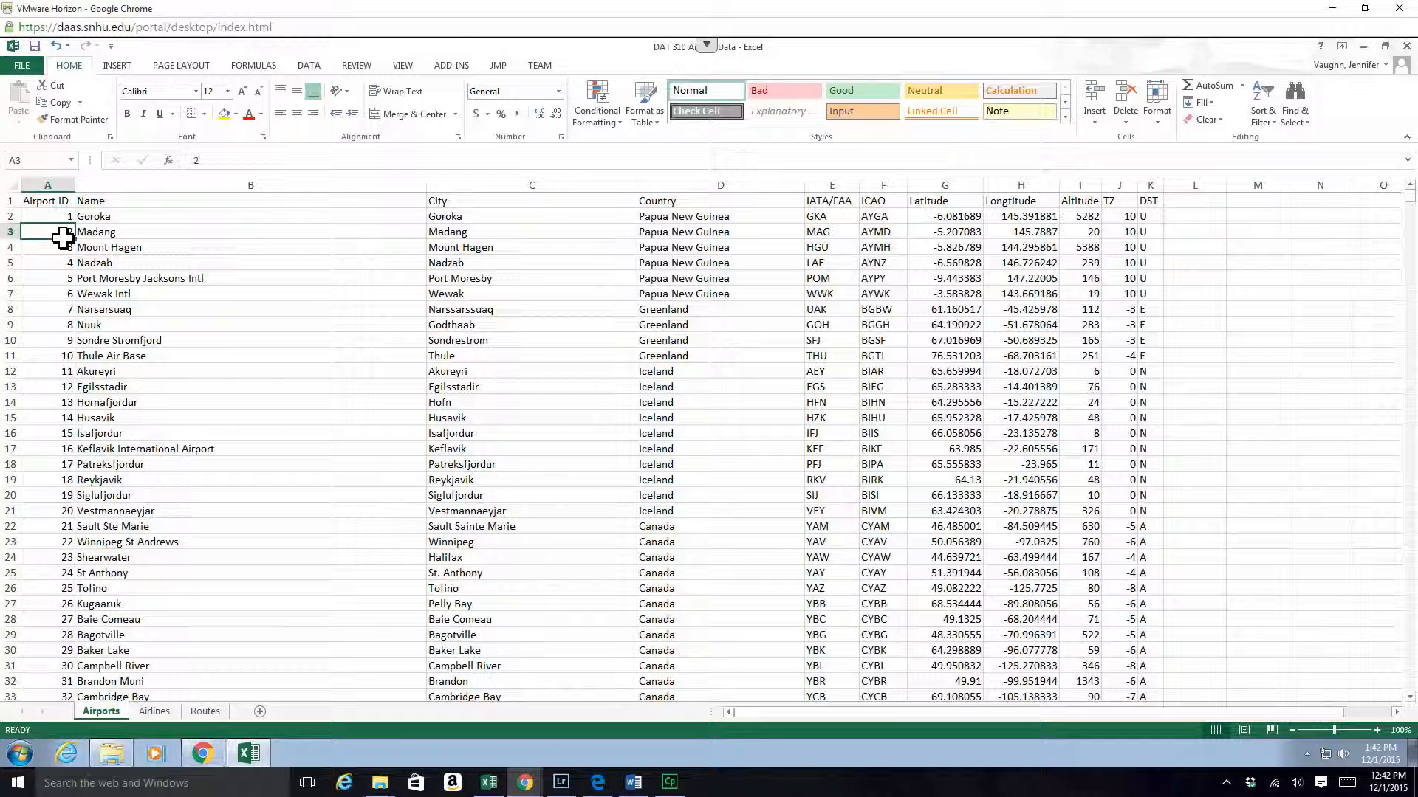
click(19, 191)
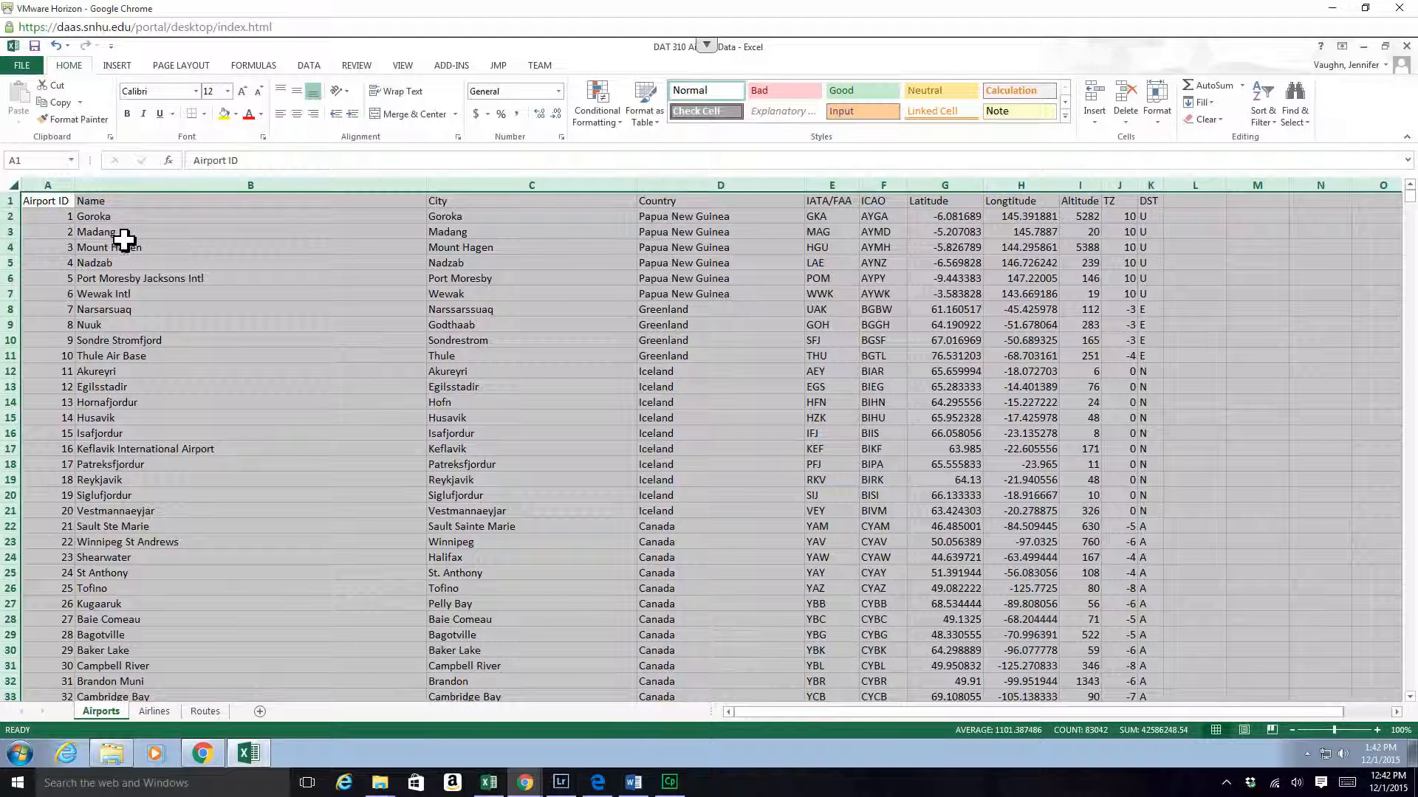
key(Tab)
click(258, 206)
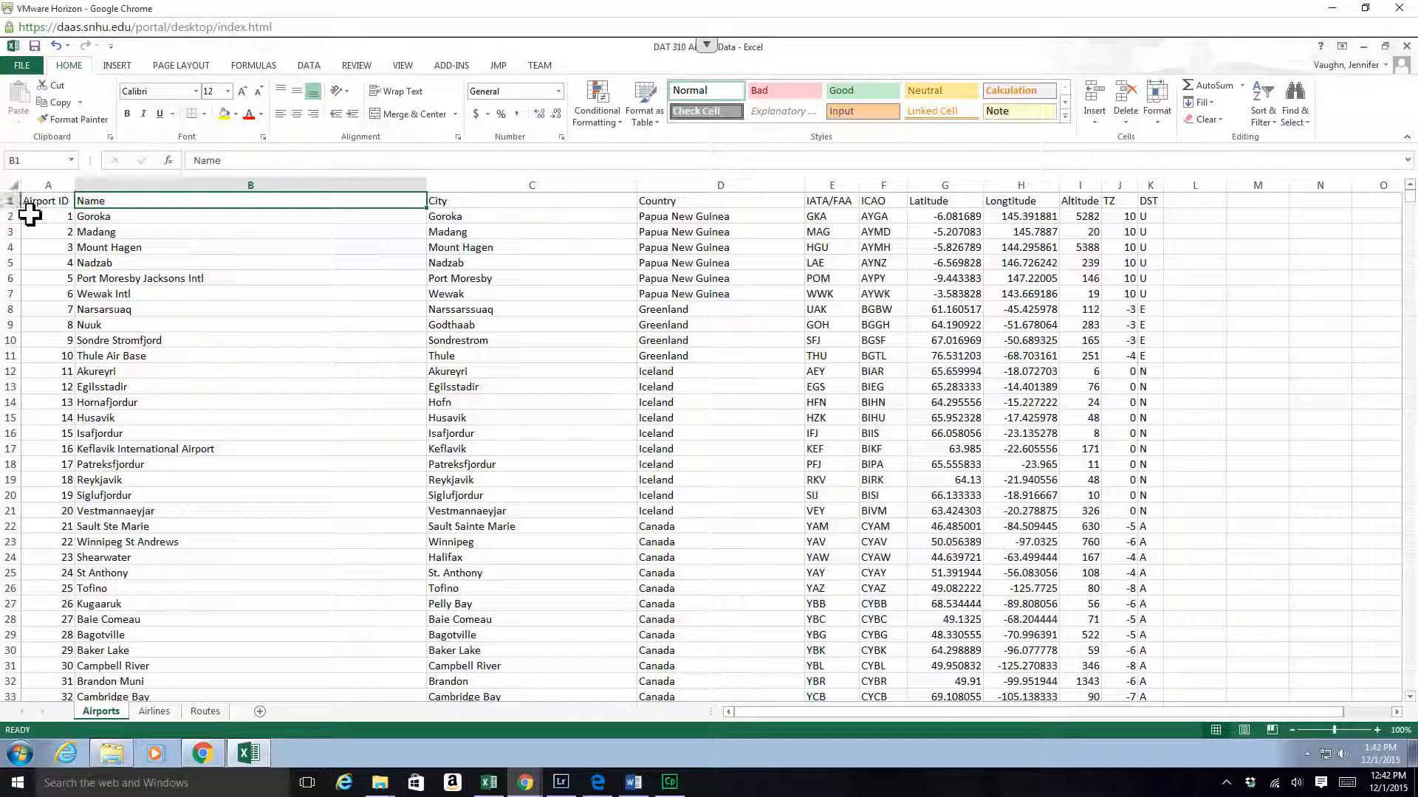
Step: Rename the Airports sheet to Source Airports
right_click(110, 713)
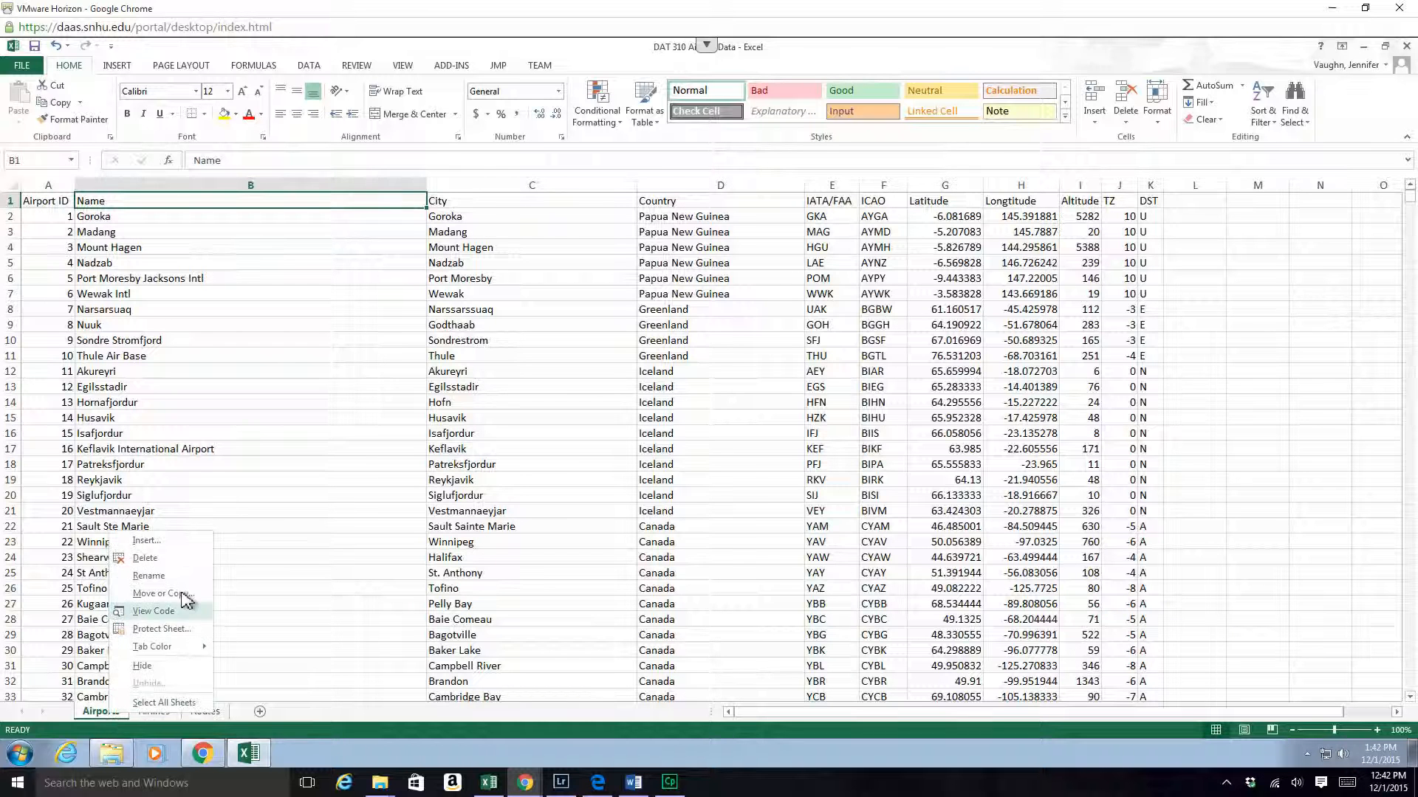
click(149, 576)
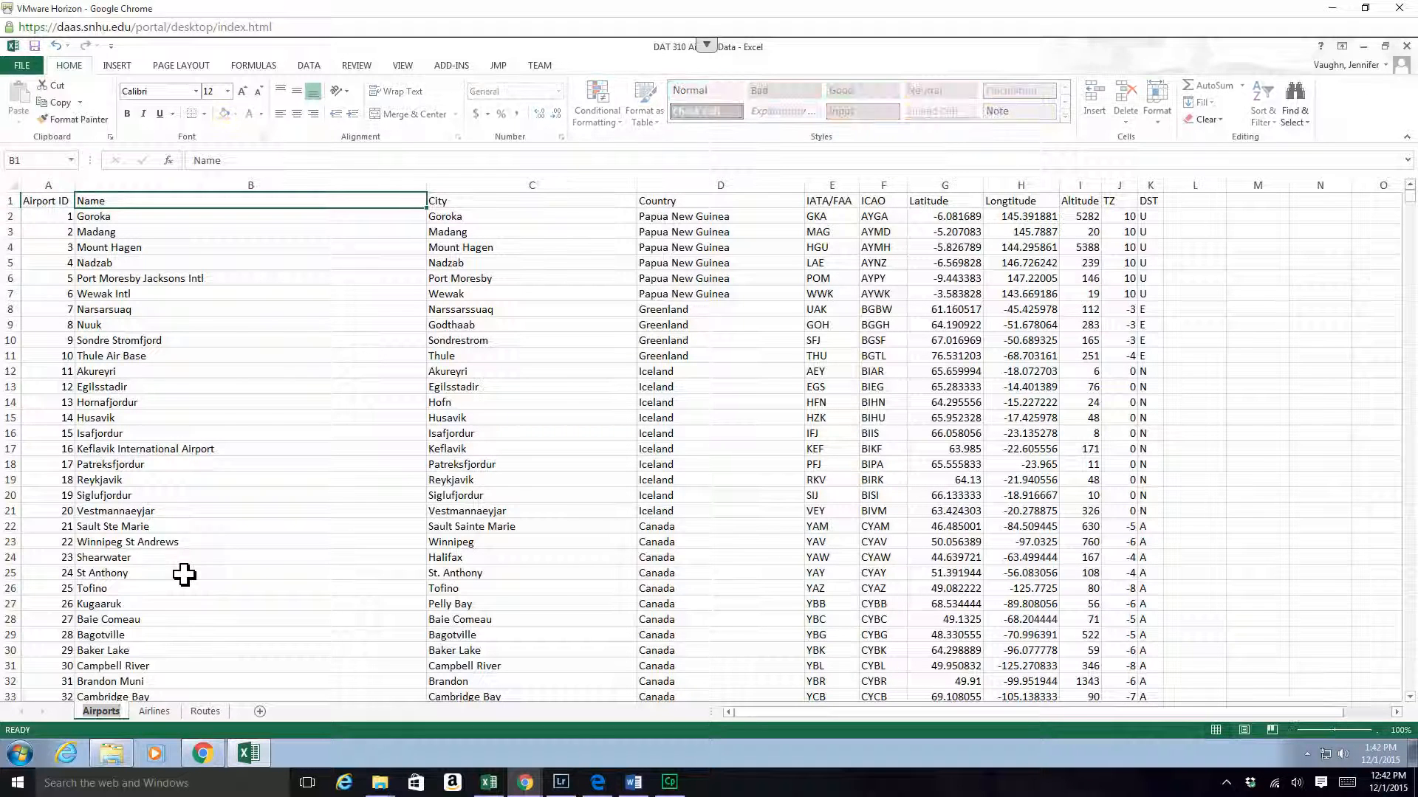
text(Source Airports)
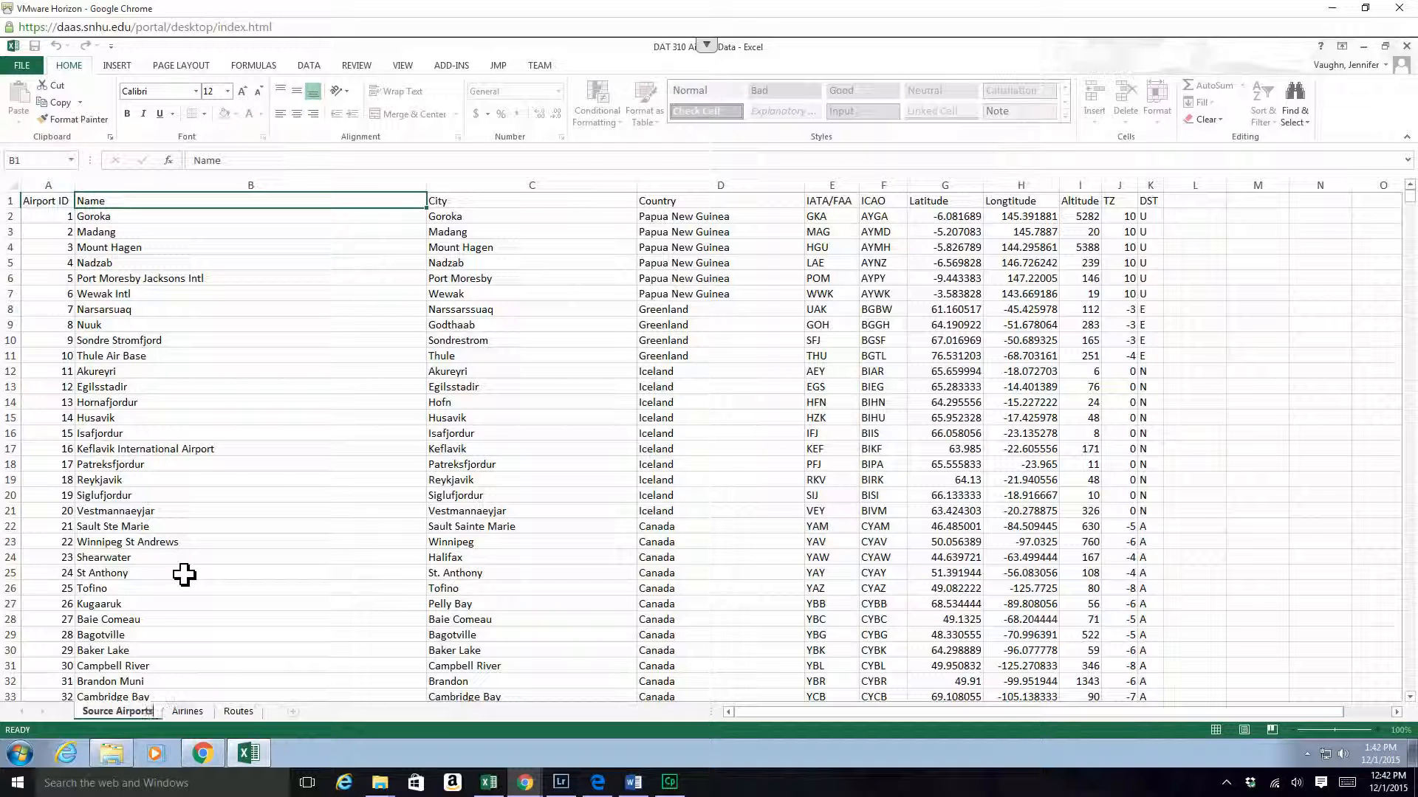
key(Return)
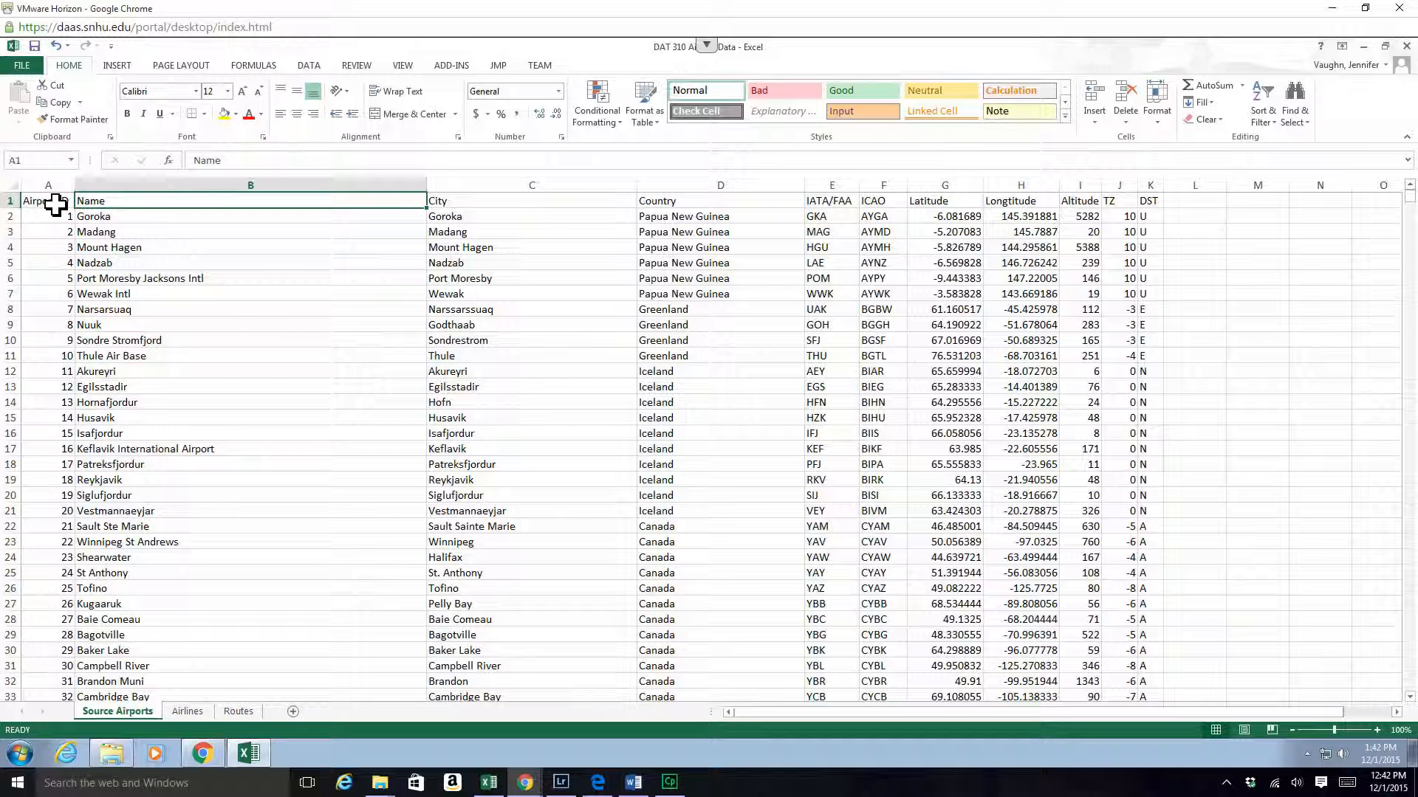
Step: Change the Airport ID header to Source Airport ID and fit its column width to the contents
click(55, 205)
click(195, 160)
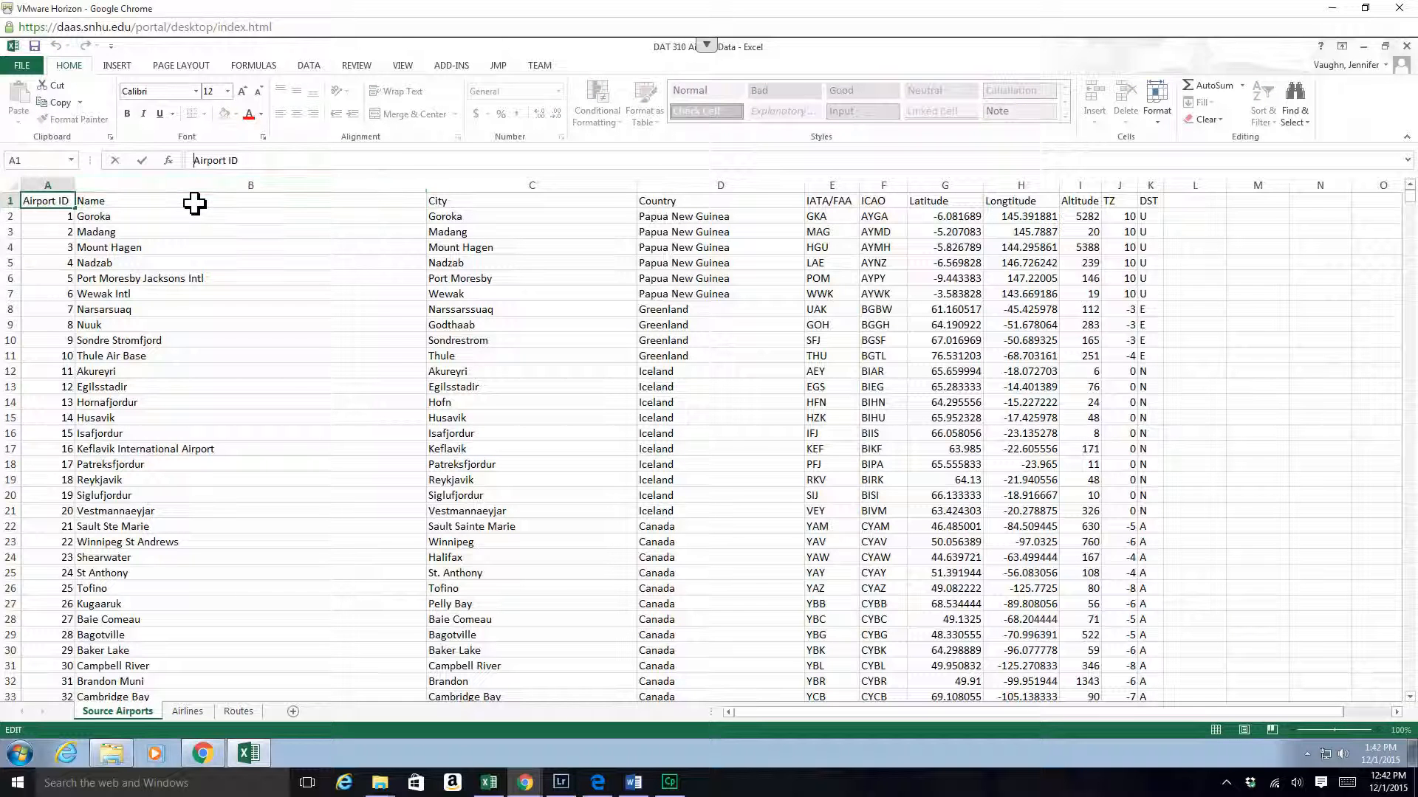
text(Source)
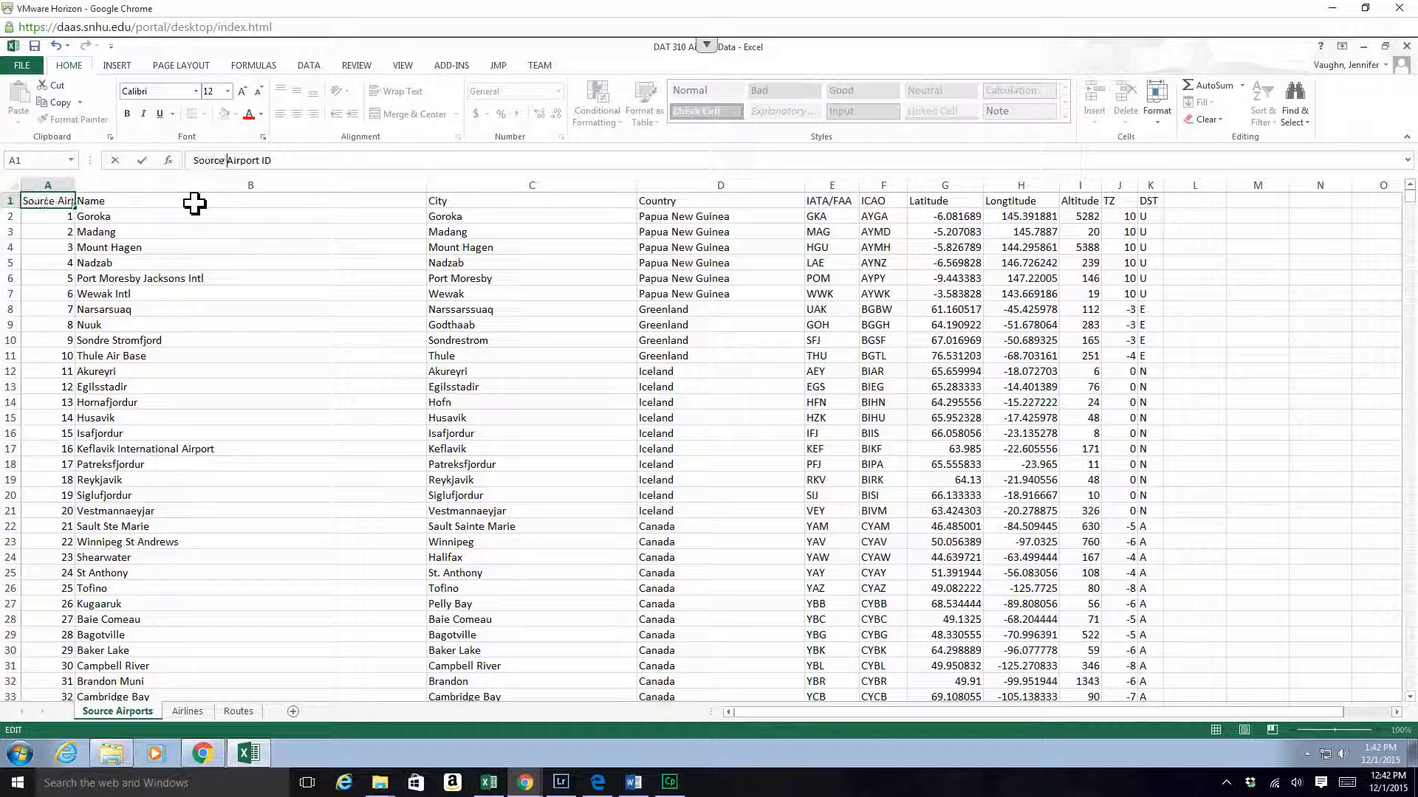
key(Return)
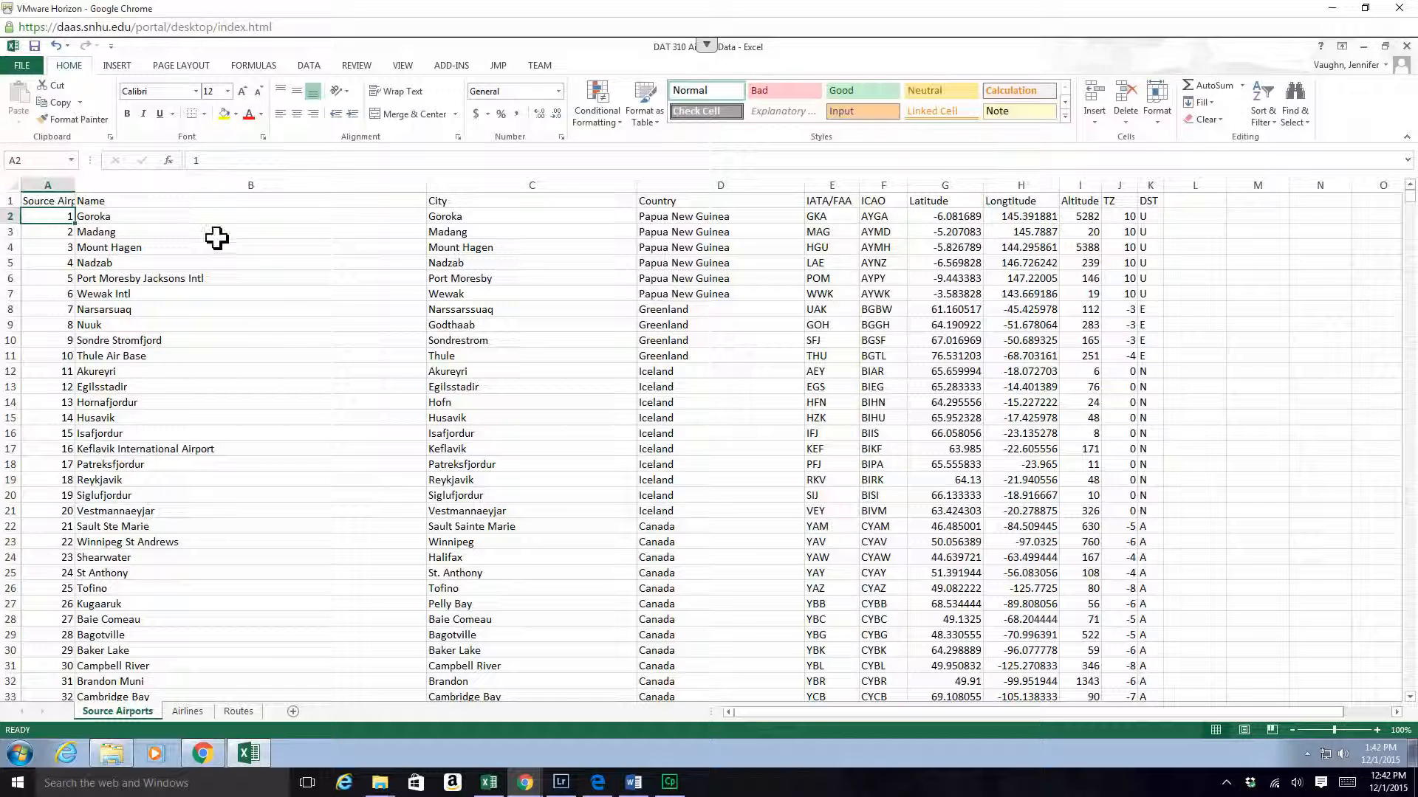
double_click(76, 185)
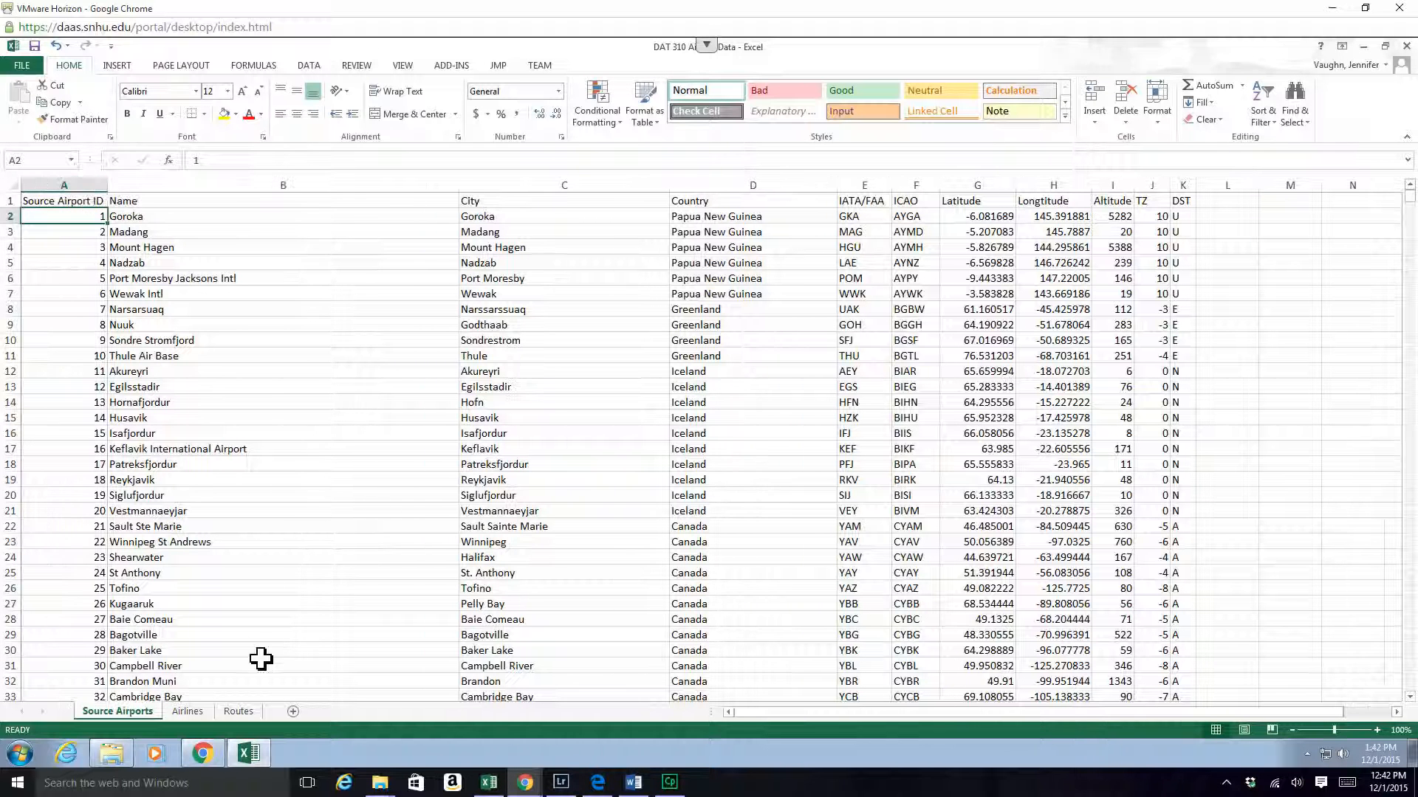
Step: Check the Source Airport ID header on the Routes sheet and change the Name header on the Source Airports sheet to Source Airport Name
click(245, 721)
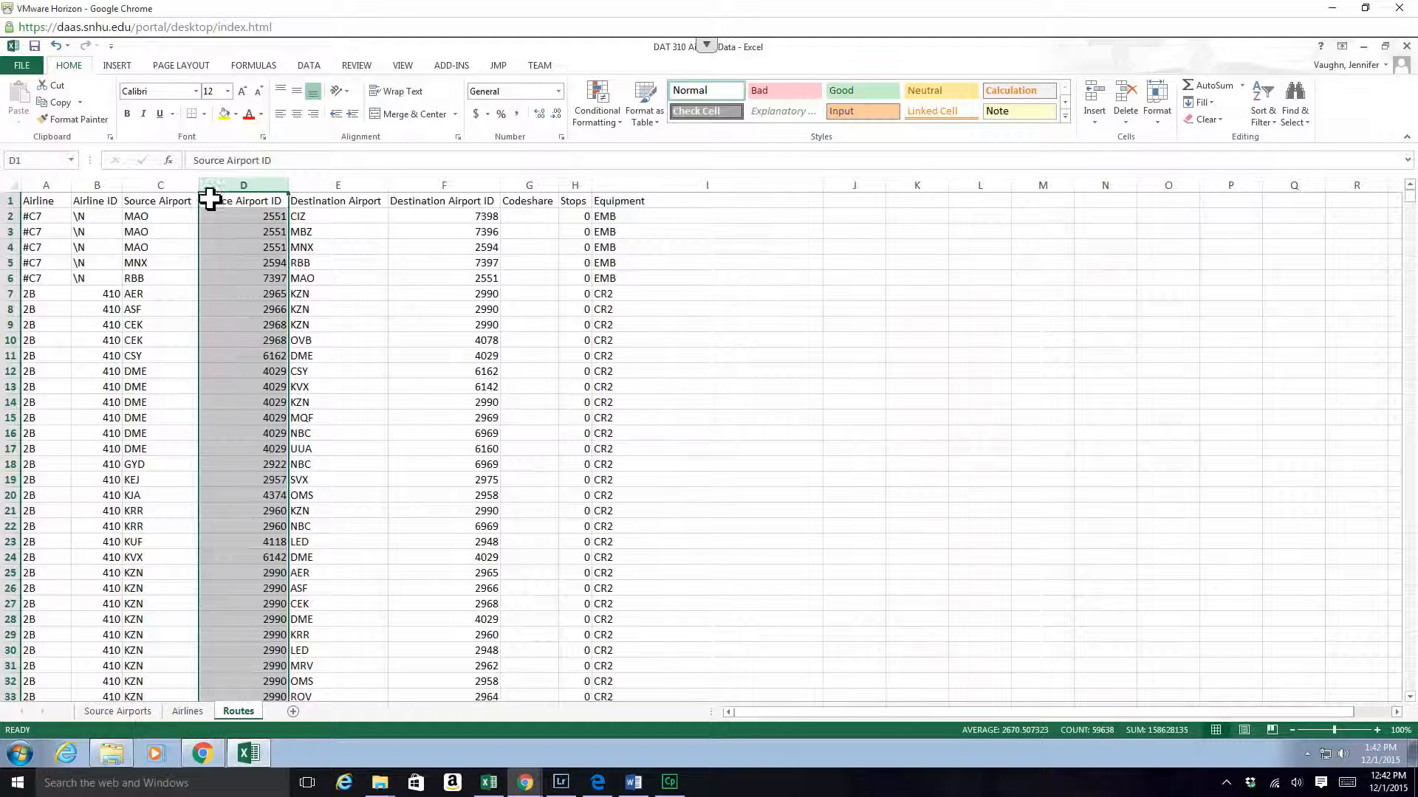
click(270, 206)
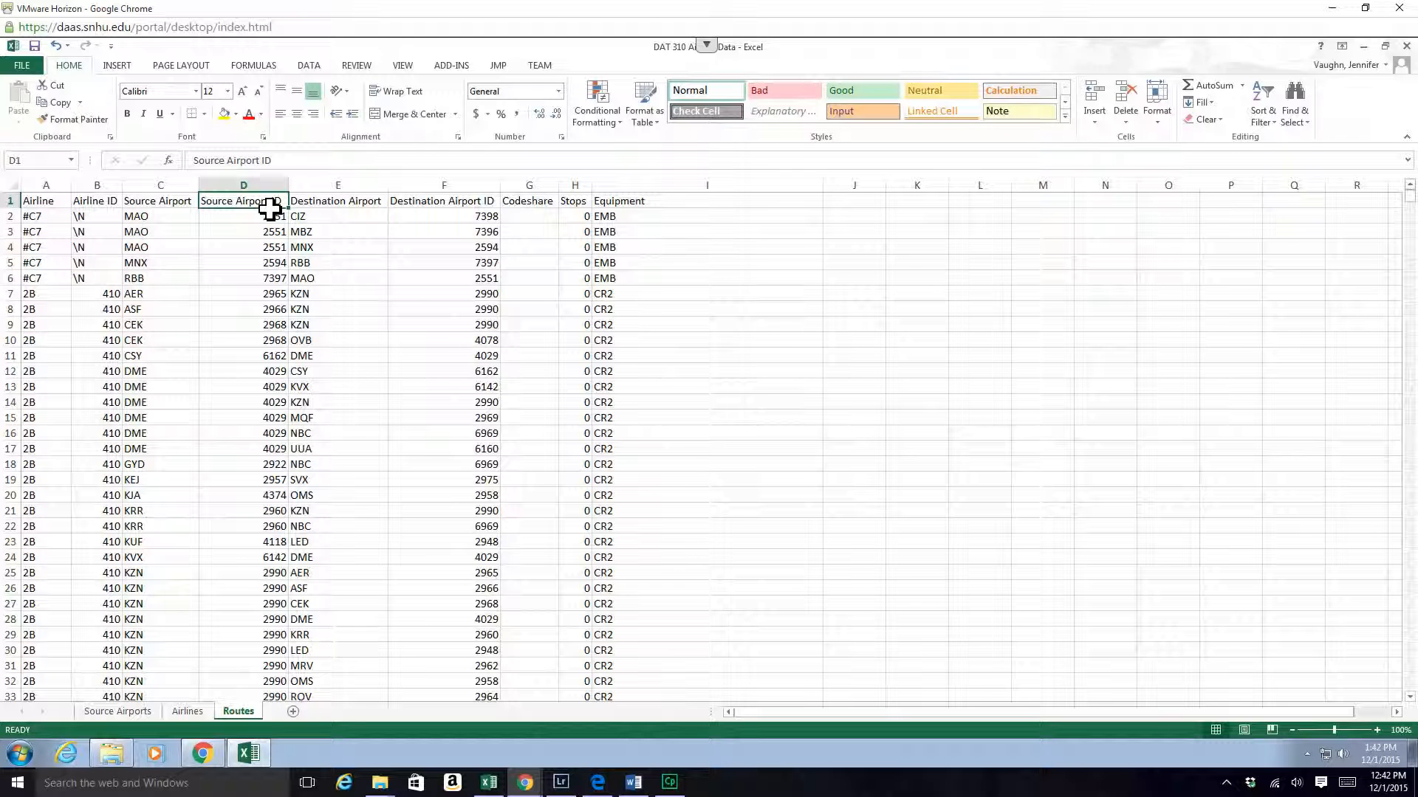
click(141, 714)
click(211, 204)
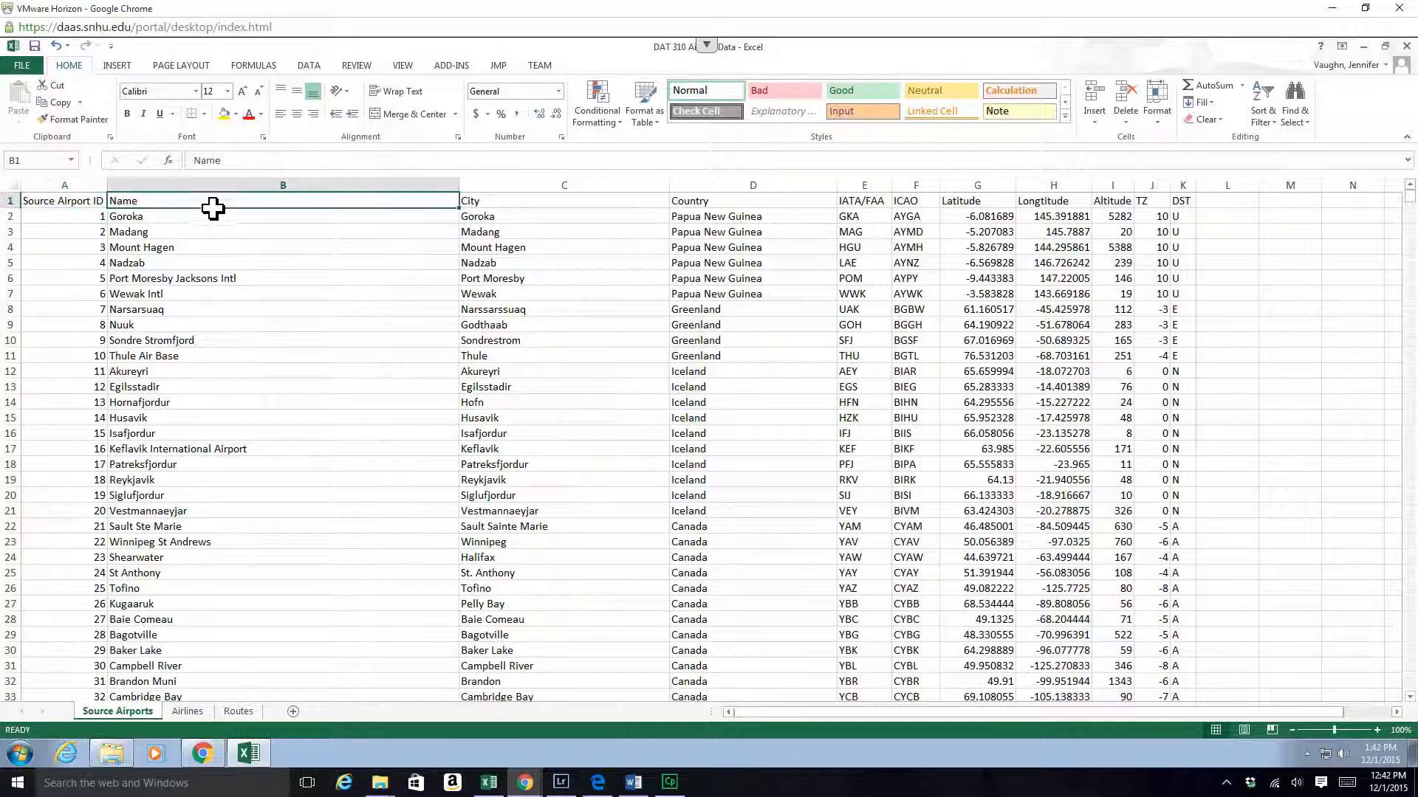
click(205, 167)
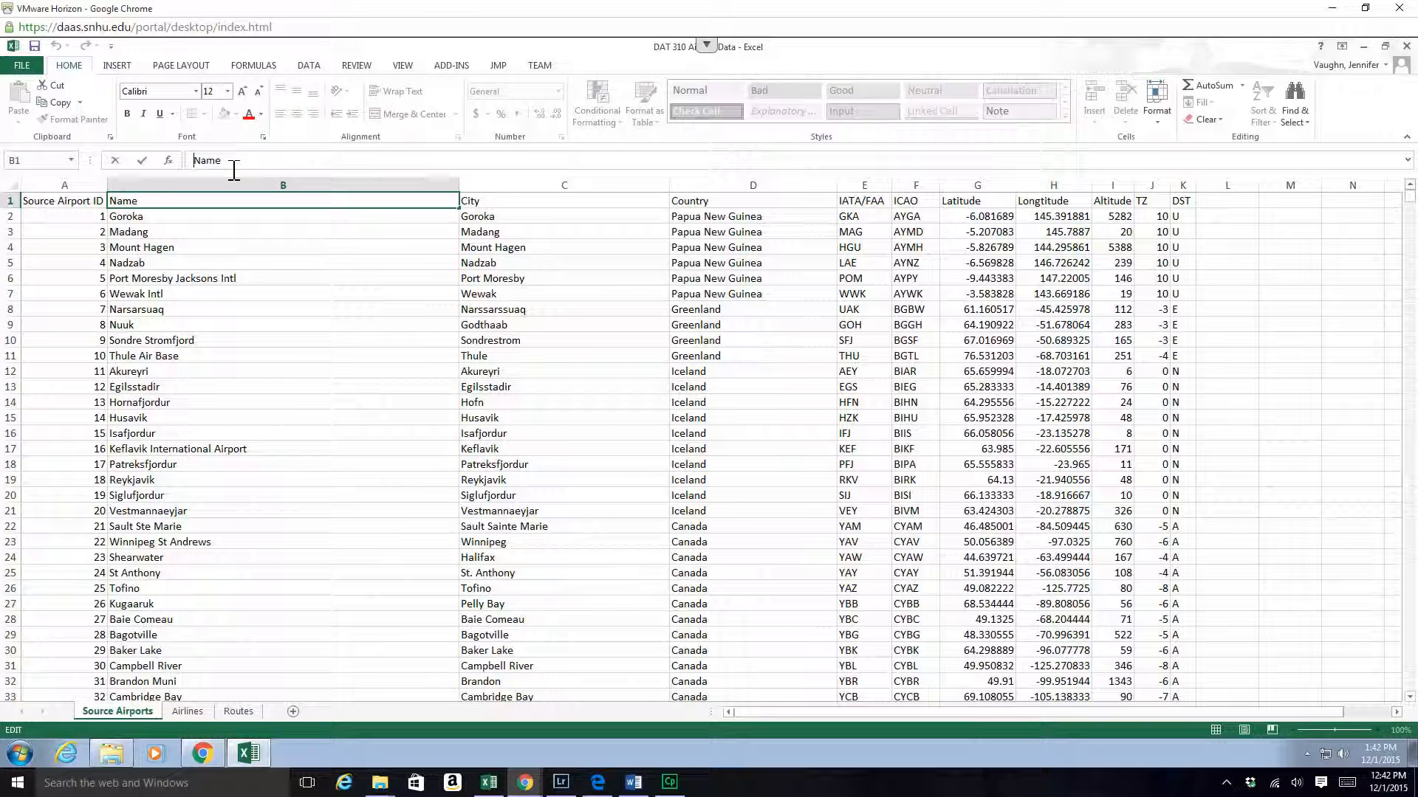
text(Source Air)
text(t)
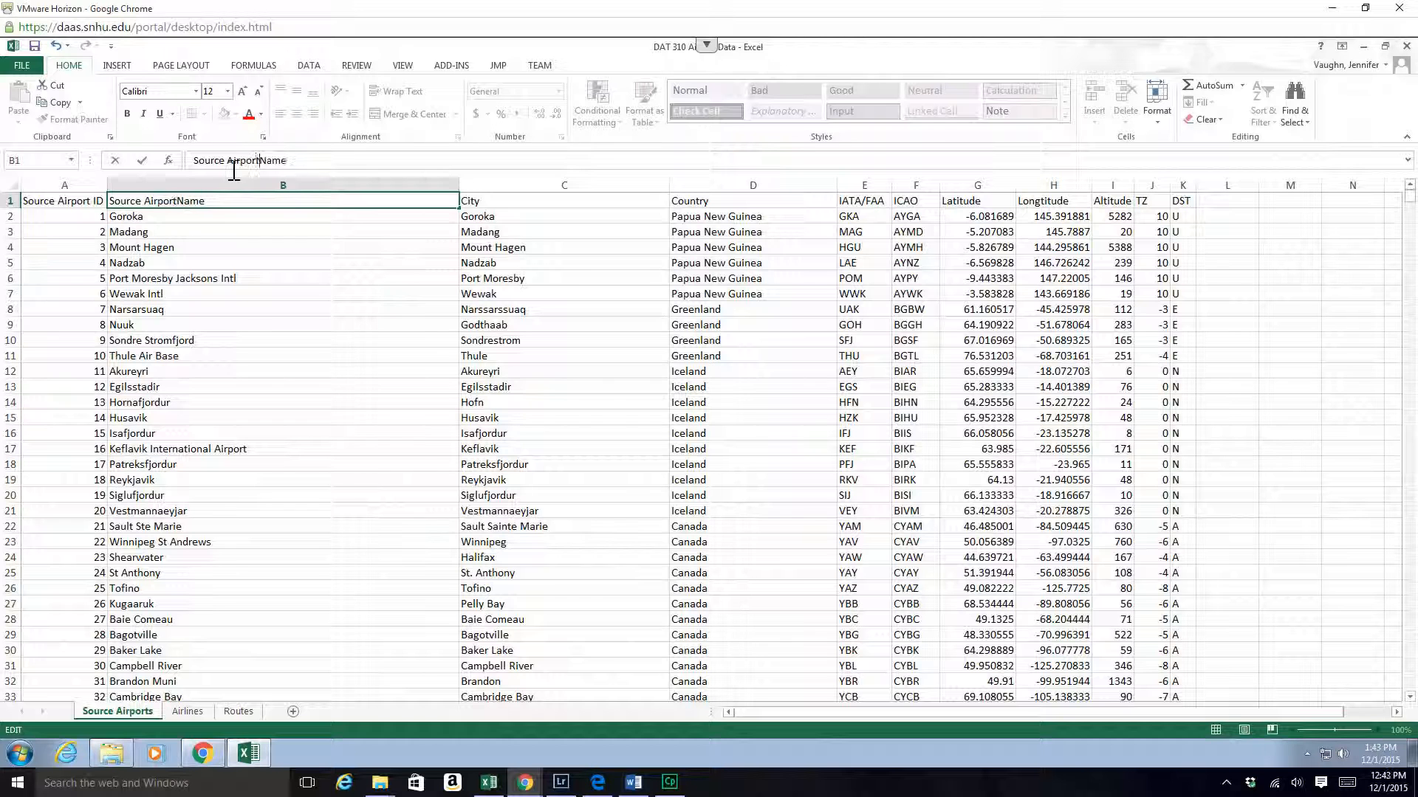
key(Return)
Step: Copy the Source Airport prefix from the name header and add it to the City and Country headers
click(187, 205)
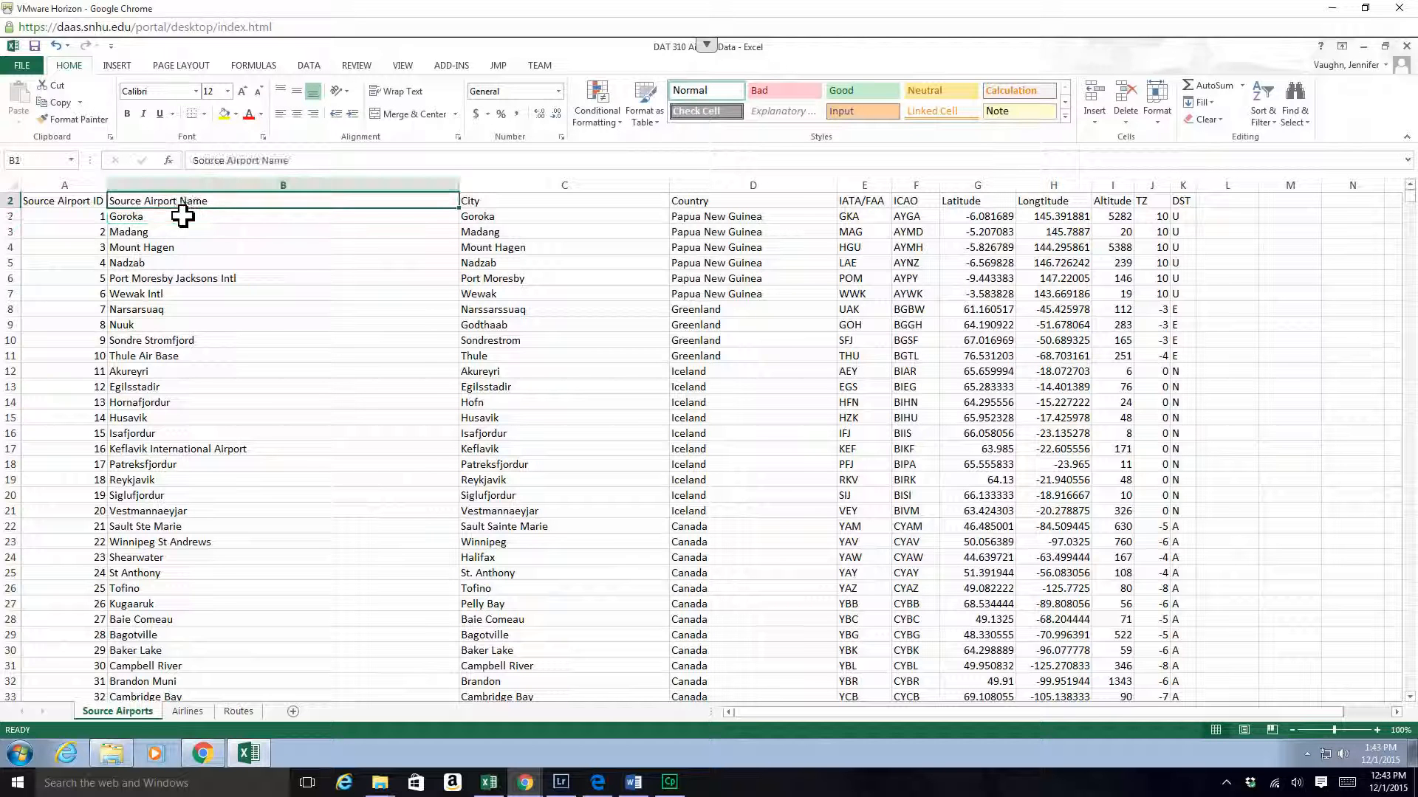
drag(193, 162, 275, 162)
key(ctrl+c)
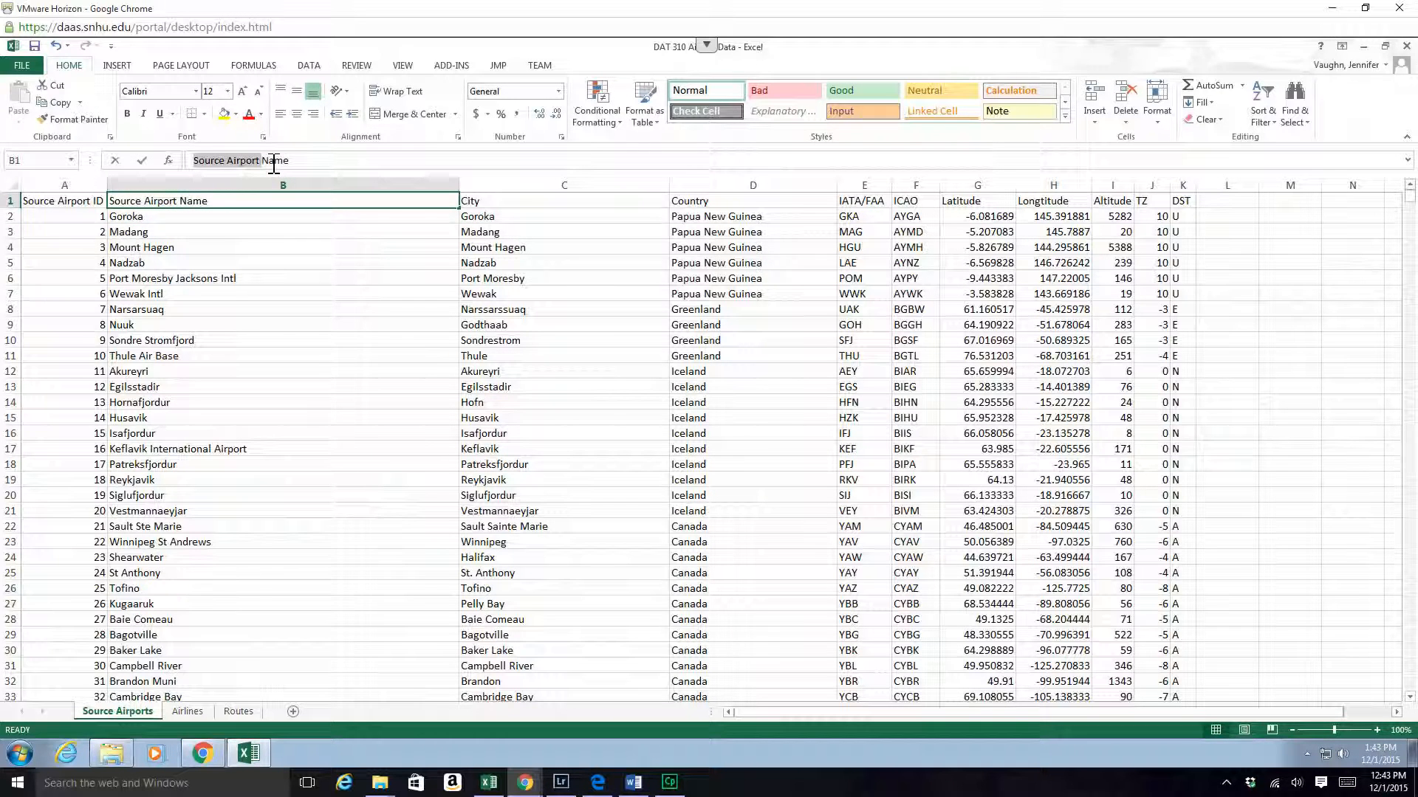
click(496, 200)
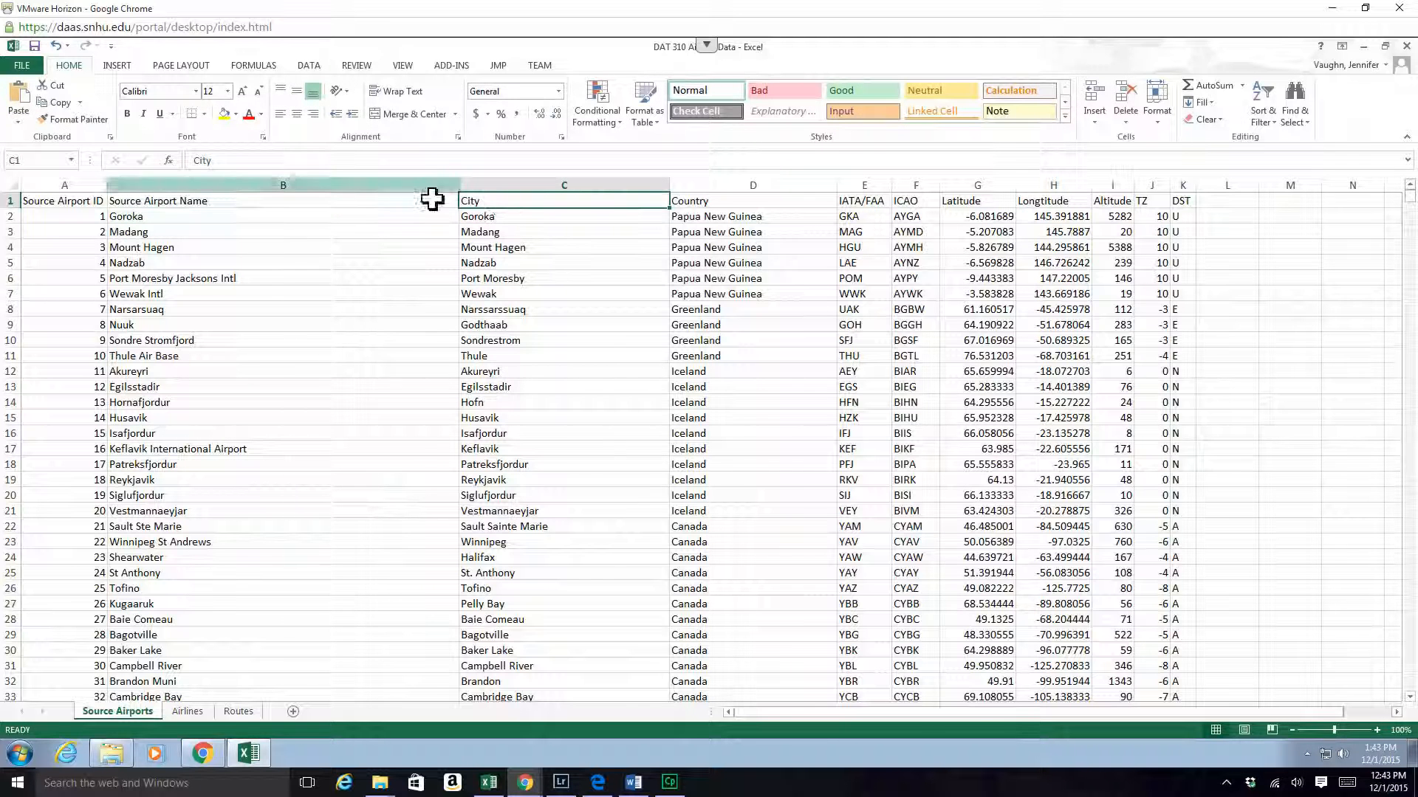
click(256, 163)
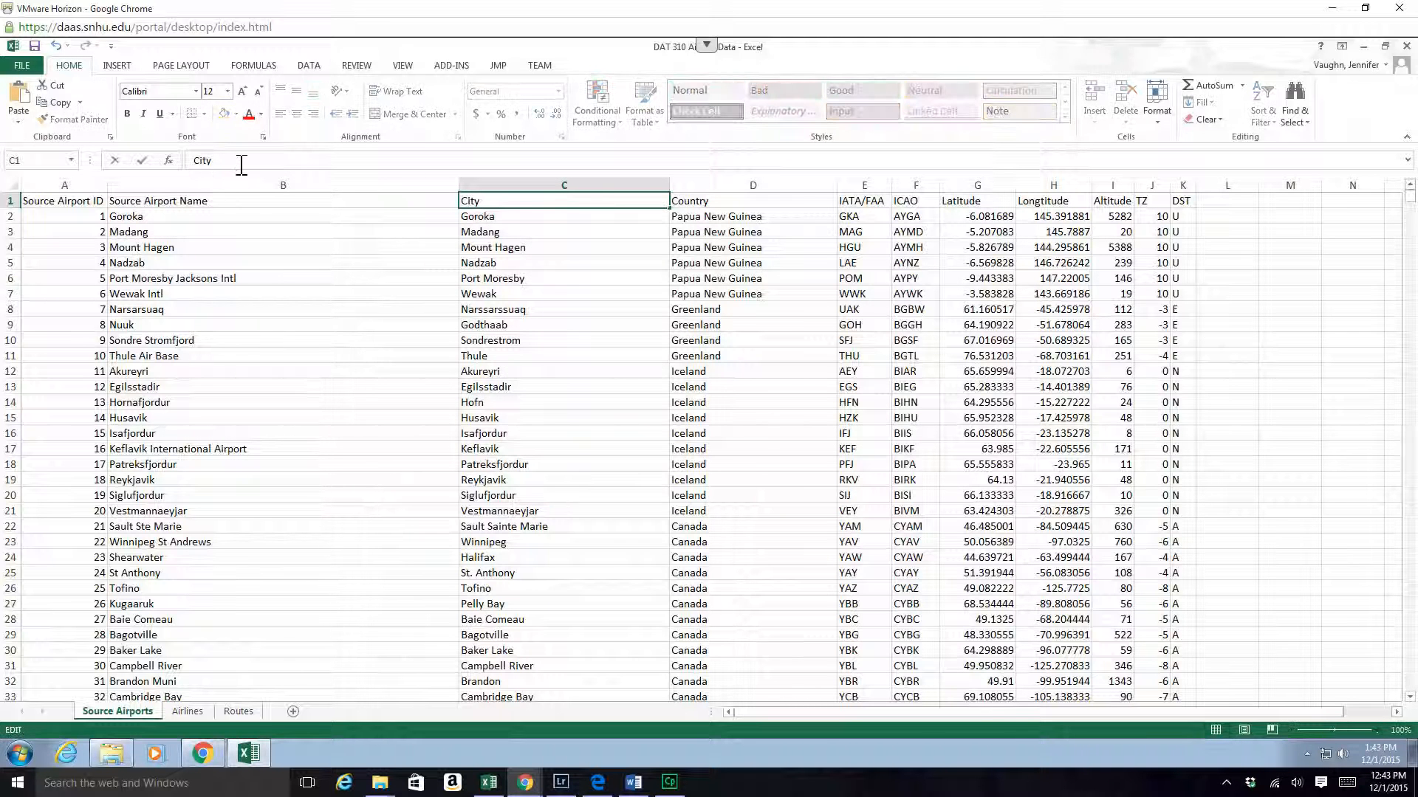
key(ctrl+v)
key(Return)
click(720, 202)
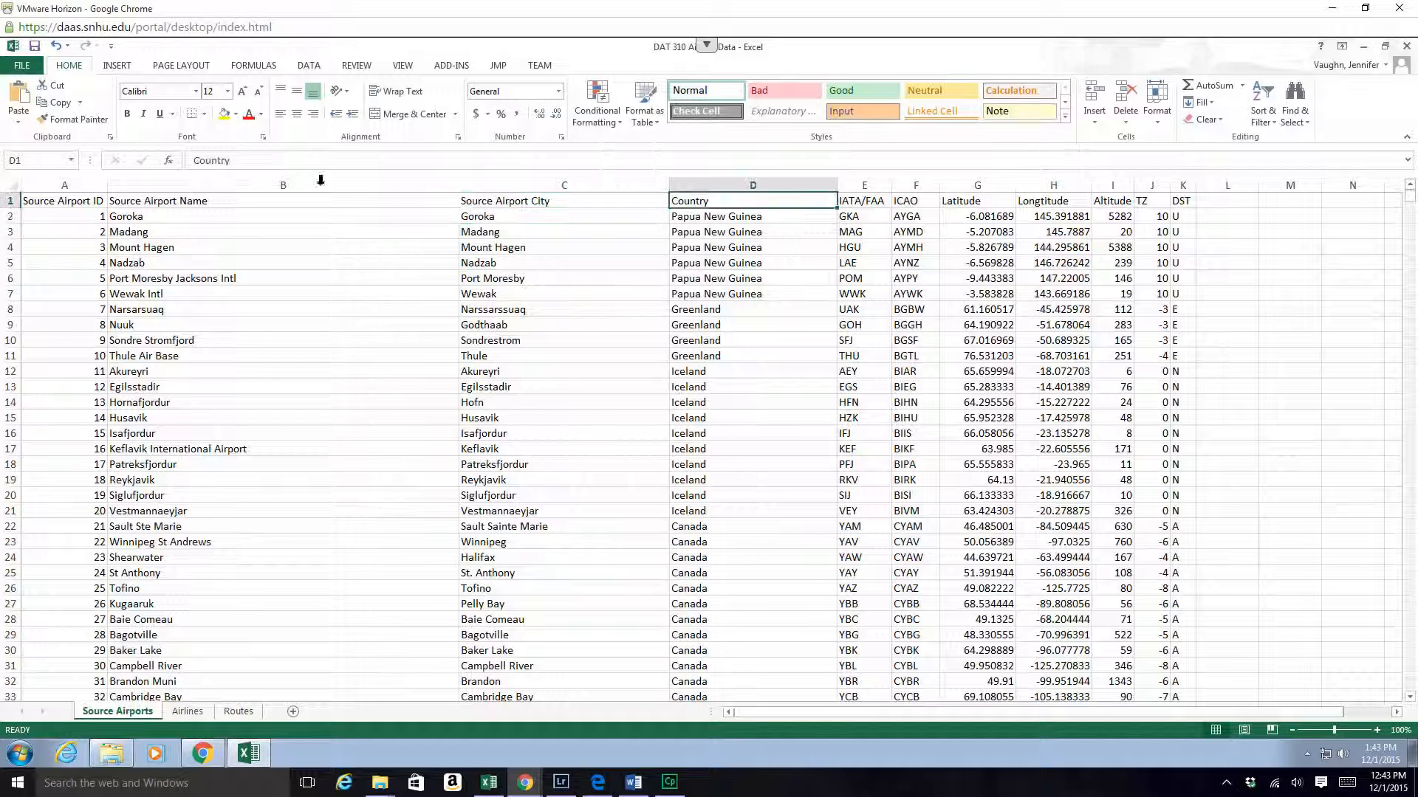
click(197, 162)
key(ctrl+v)
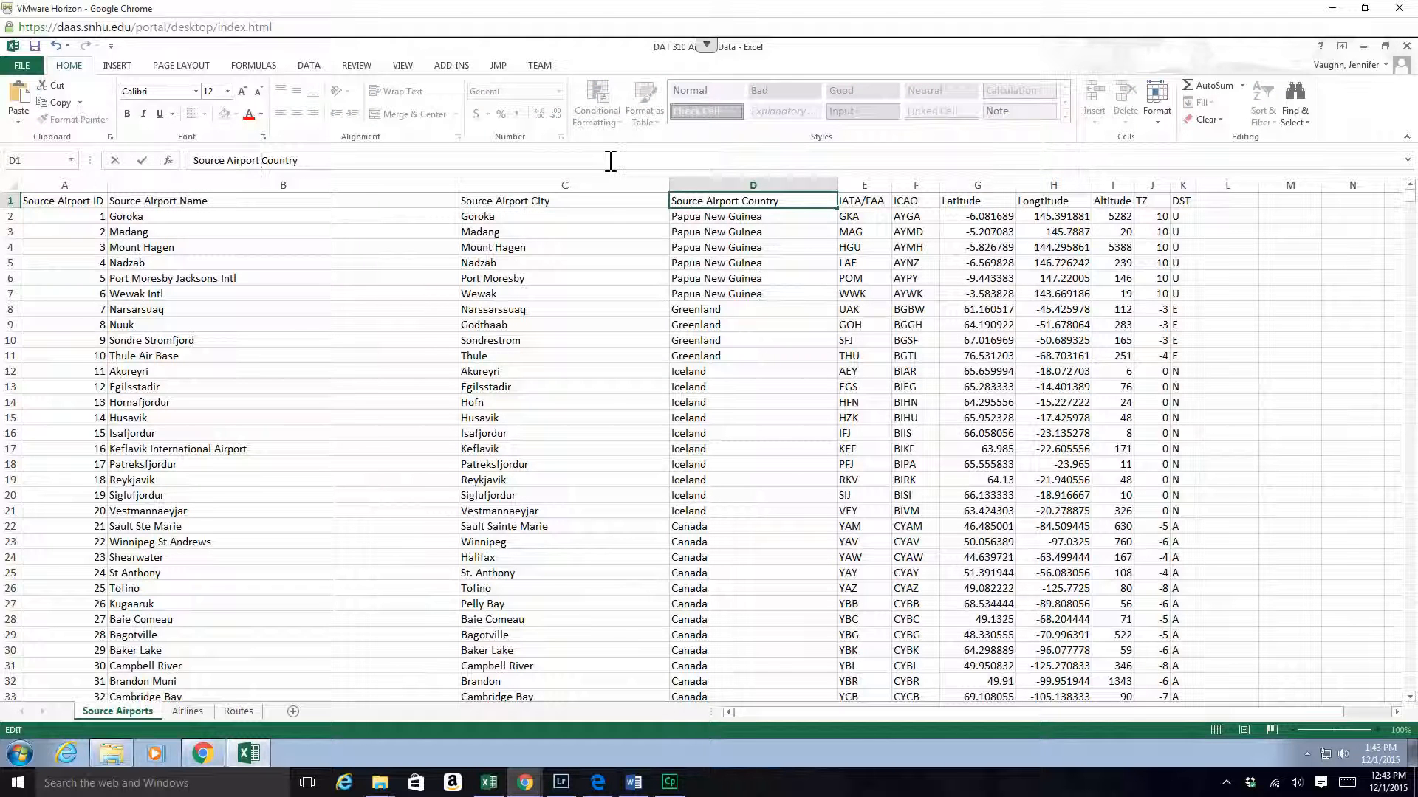
Step: Add the Source Airport prefix to the IATA/FAA and ICAO headers on the Source Airports sheet
click(863, 199)
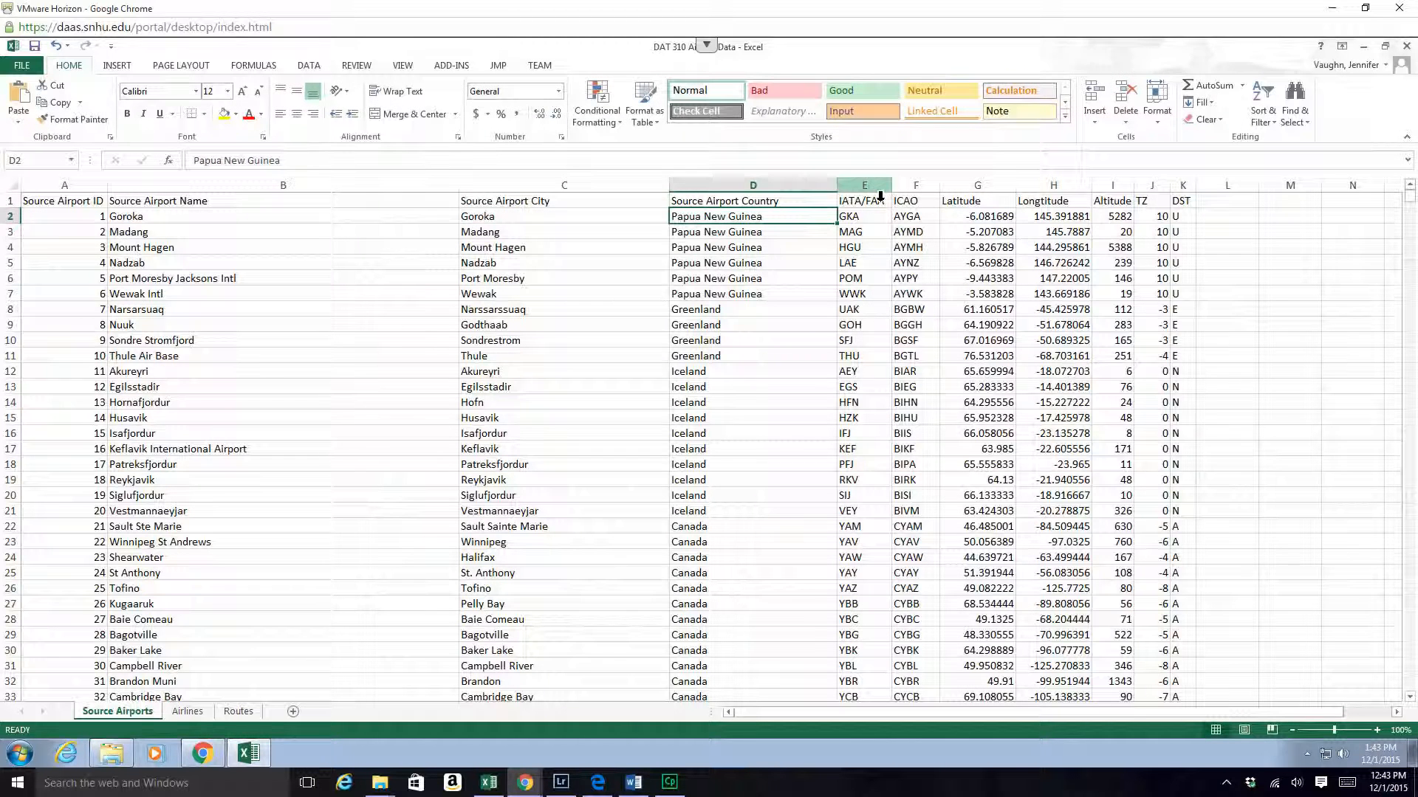
click(201, 168)
key(ctrl+v)
key(Tab)
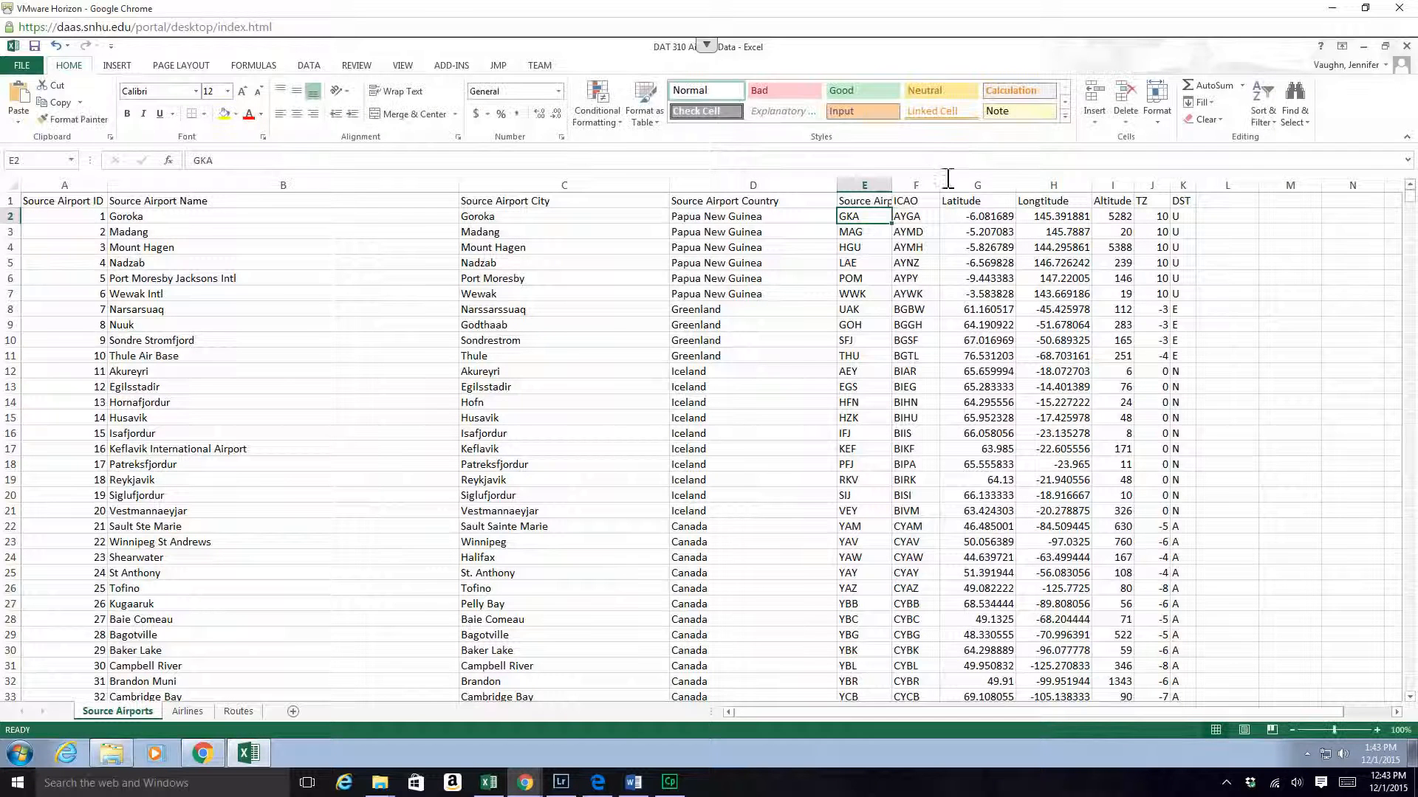
click(195, 168)
key(ctrl+v)
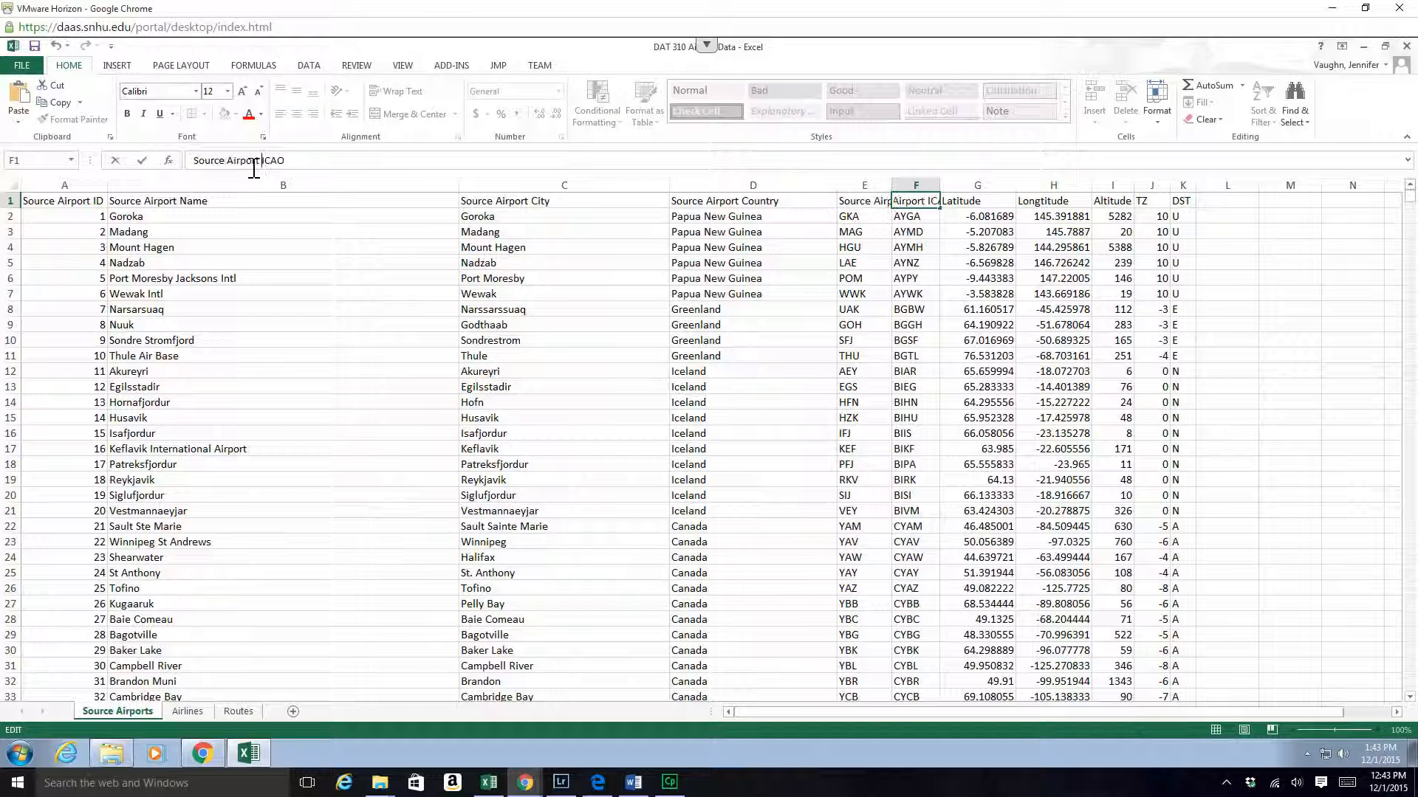
key(Return)
Step: Add the Source Airport prefix to the Latitude and Longtitude headers
click(967, 207)
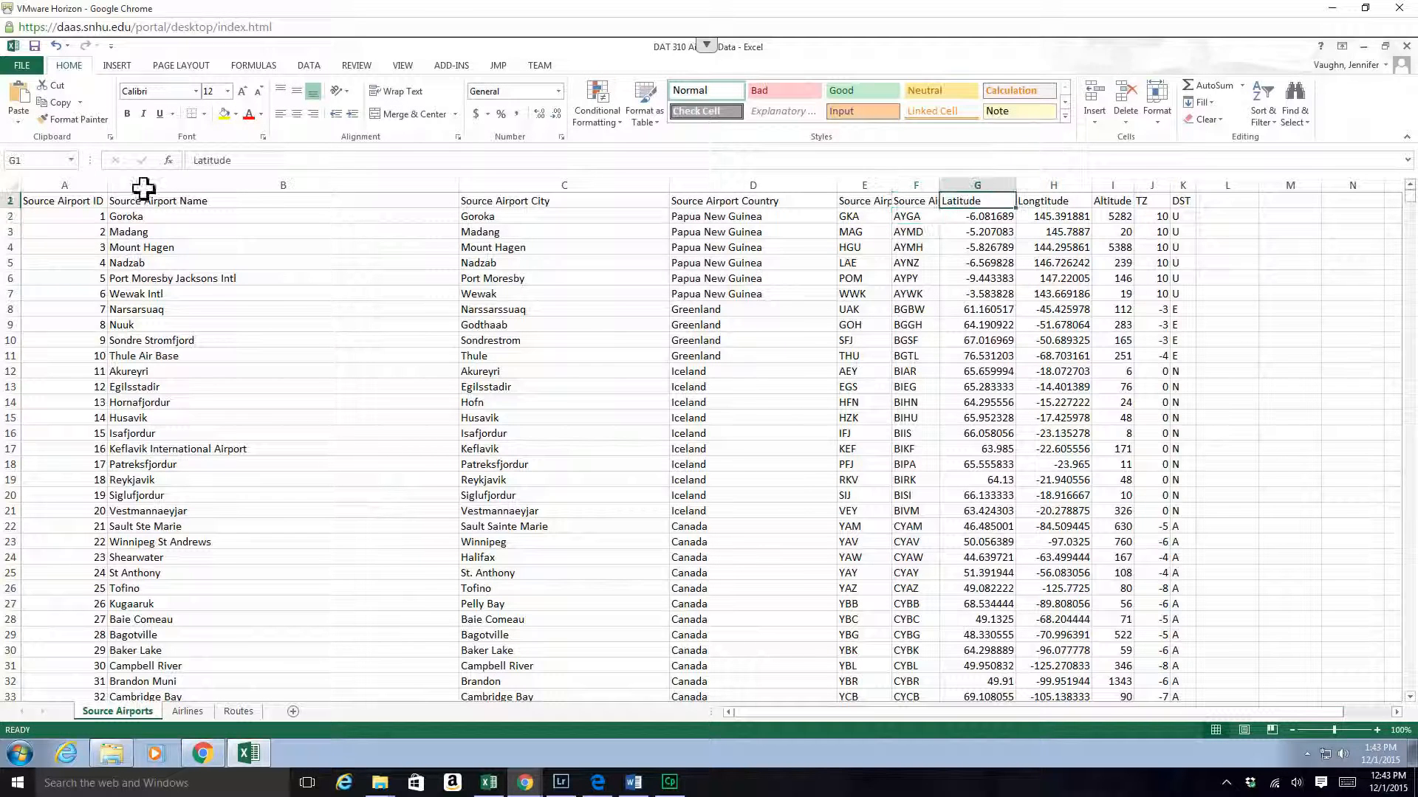
click(203, 168)
key(ctrl+v)
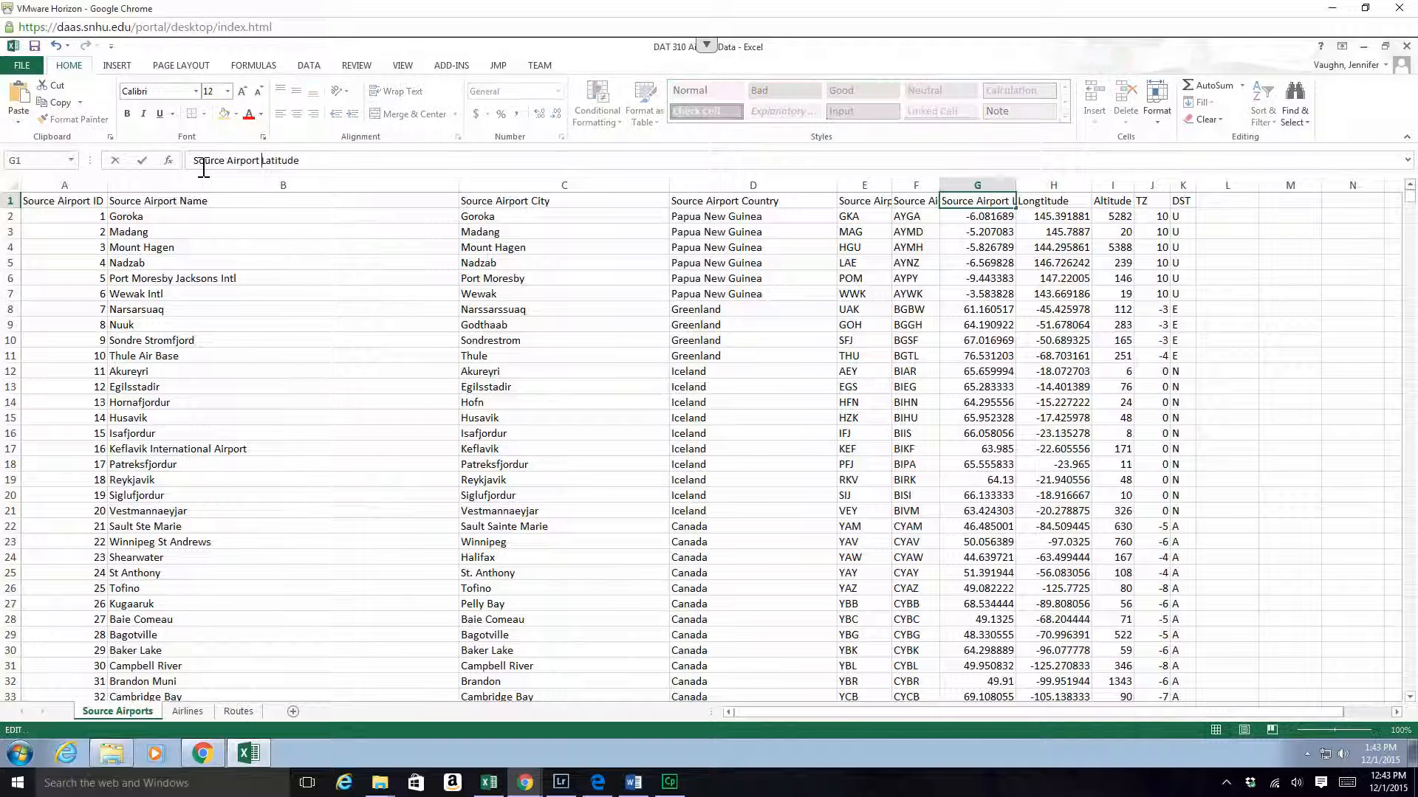
key(Return)
click(1049, 206)
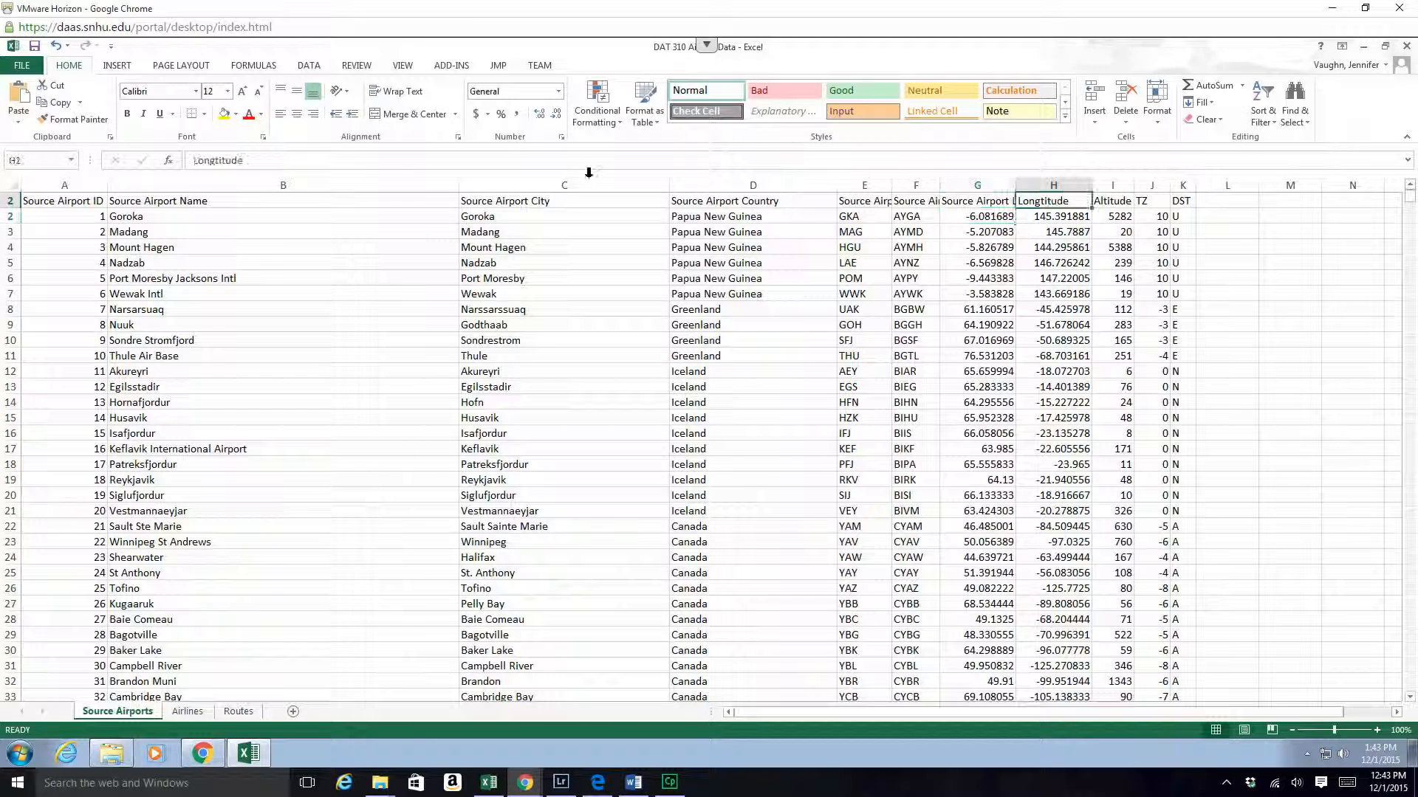
click(198, 167)
key(ctrl+v)
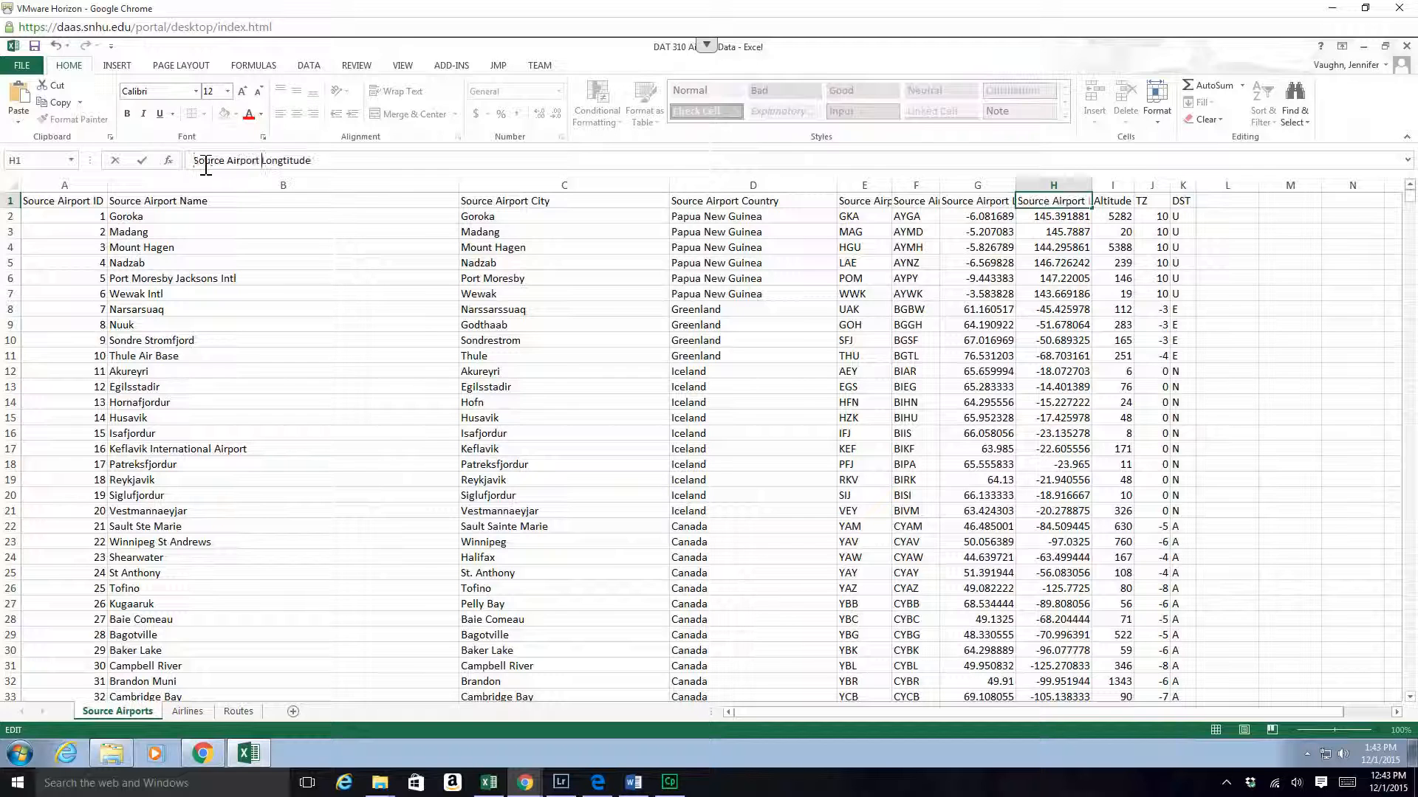
key(Return)
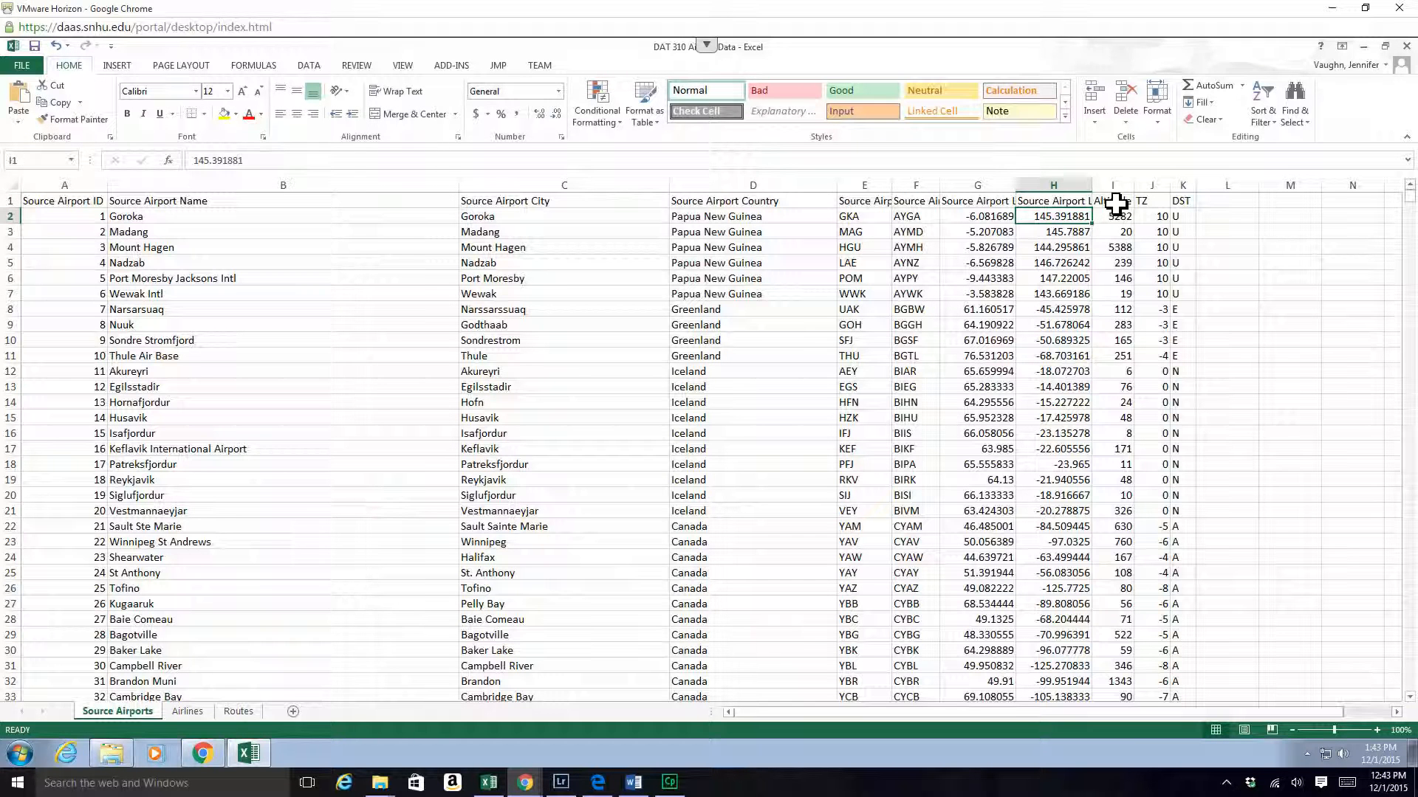
Step: Add the Source Airport prefix to the Altitude and TZ headers
click(1113, 201)
click(199, 169)
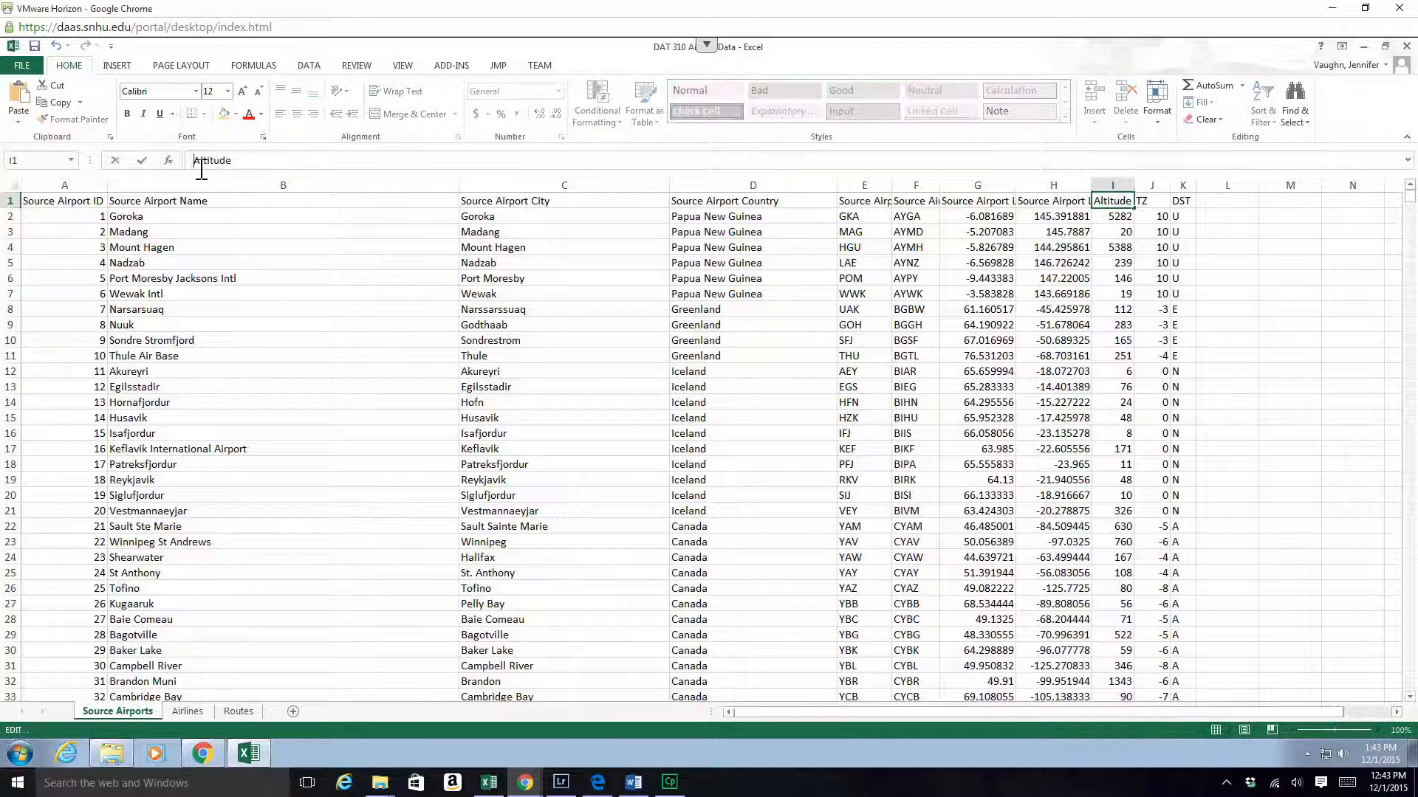
key(ctrl+v)
key(Return)
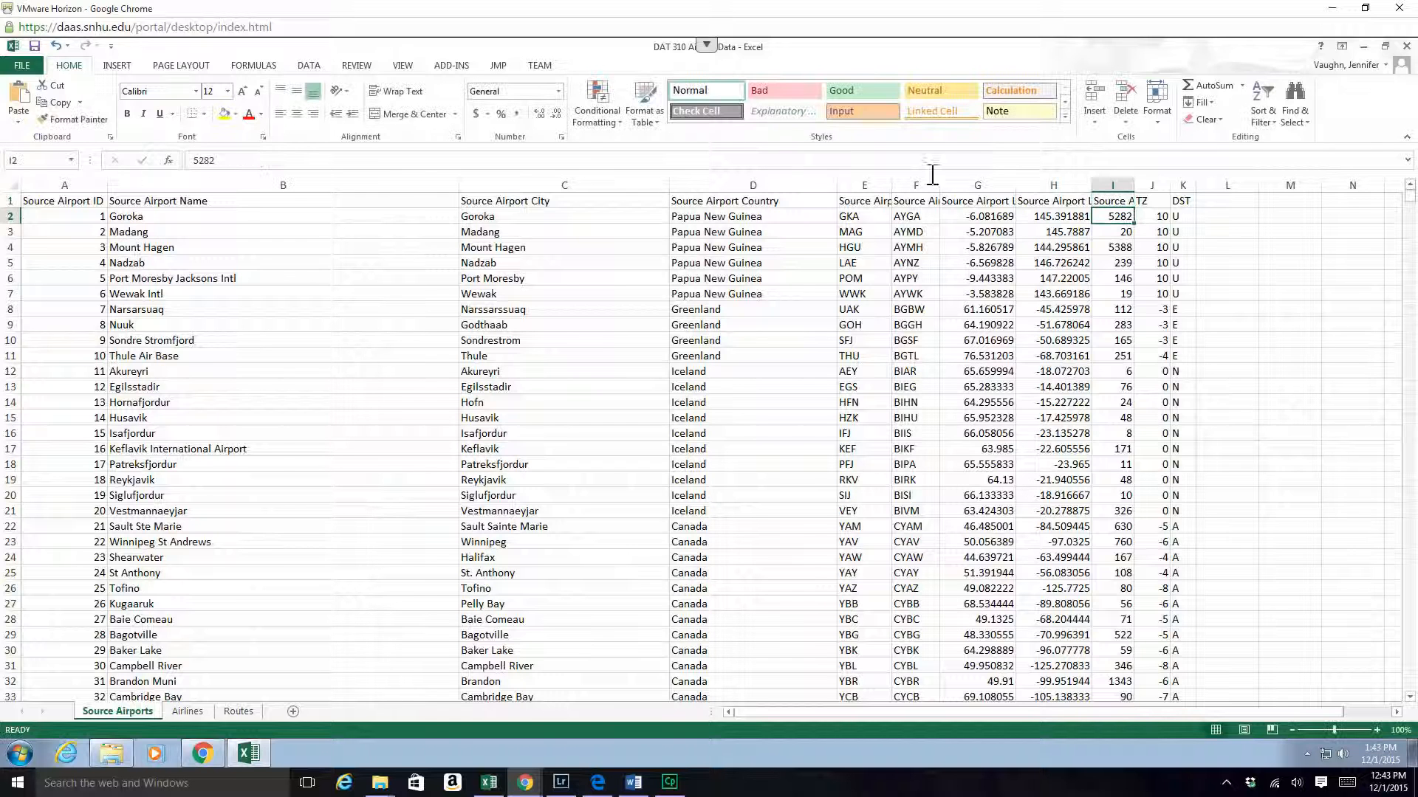
click(1152, 201)
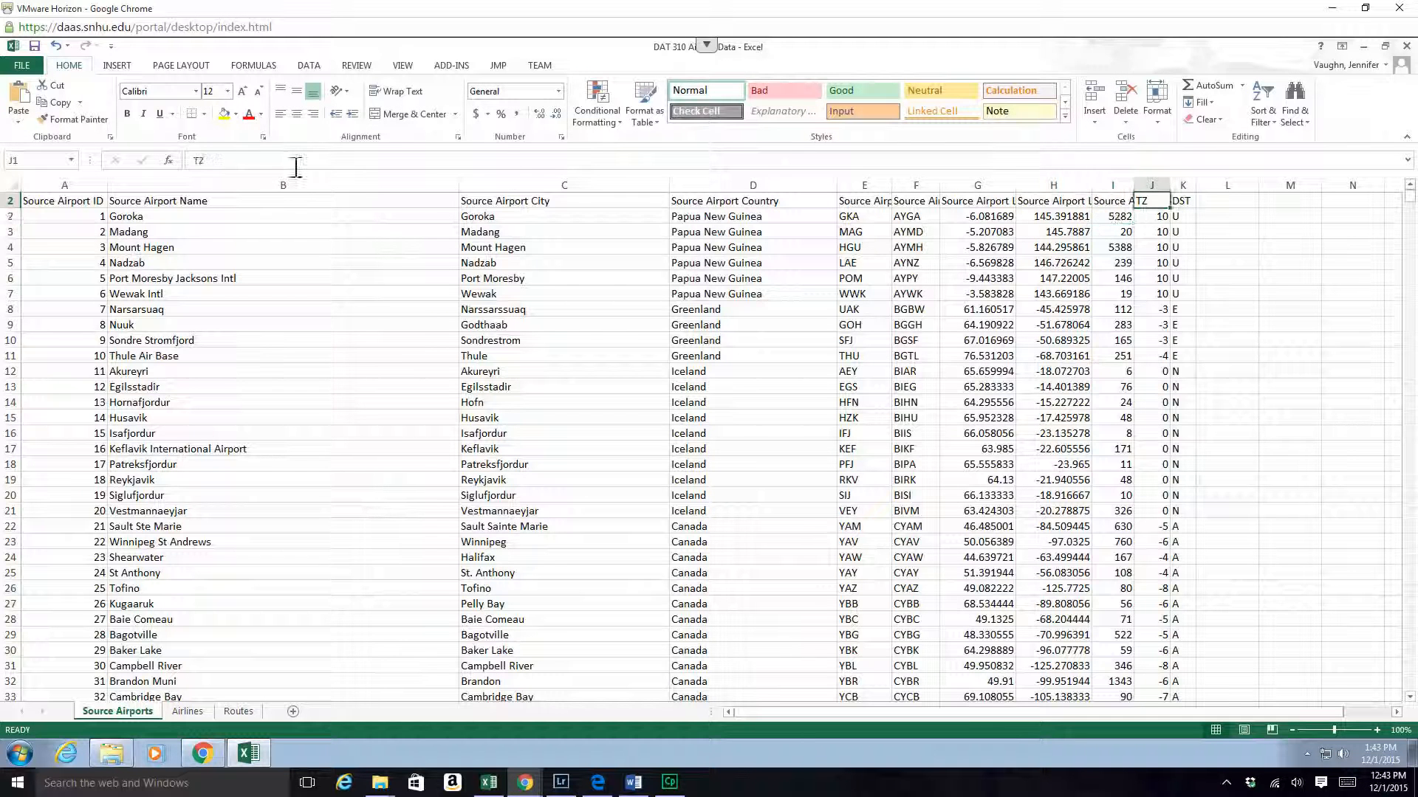
click(212, 171)
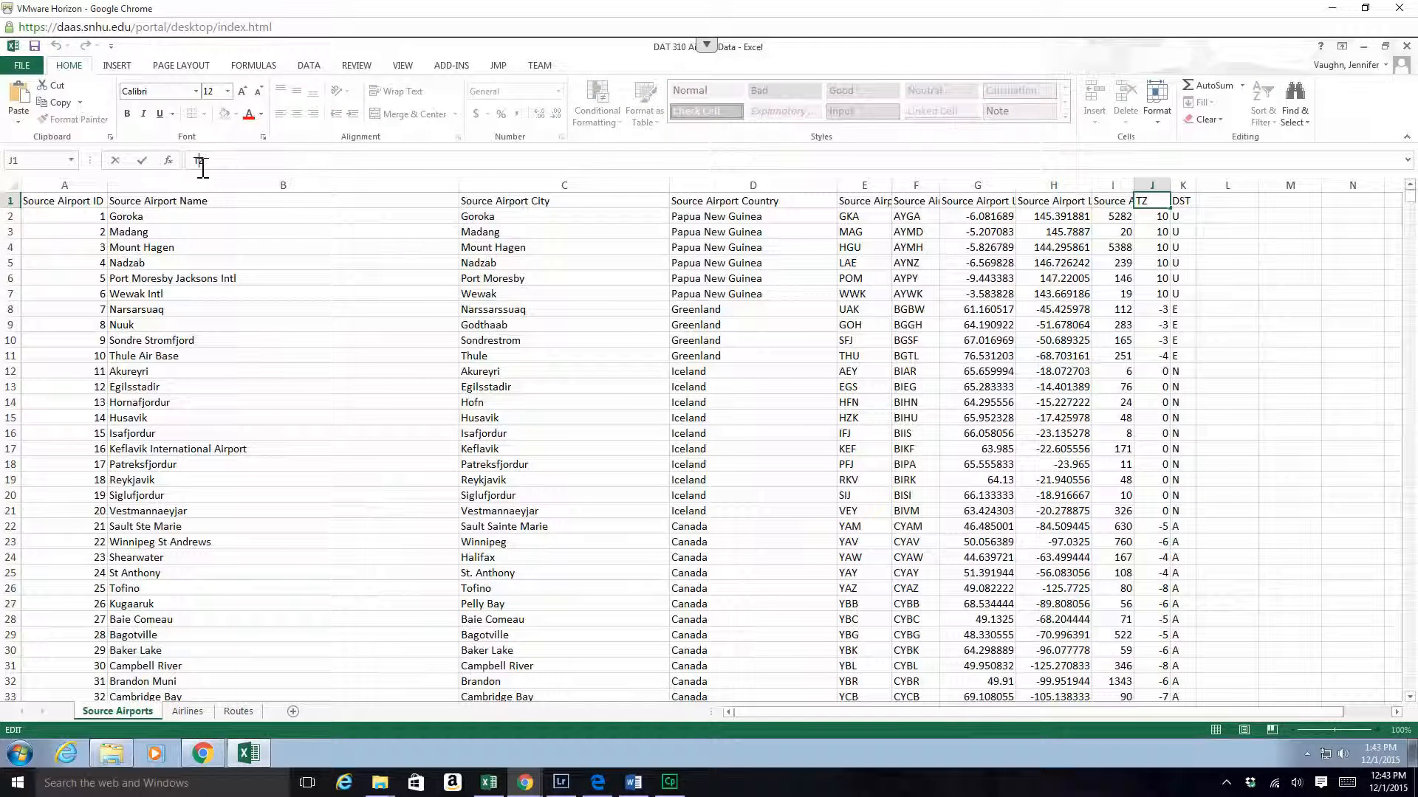
key(ctrl+v)
key(Return)
Step: Add the Source Airport prefix to the DST header
click(1183, 201)
click(195, 161)
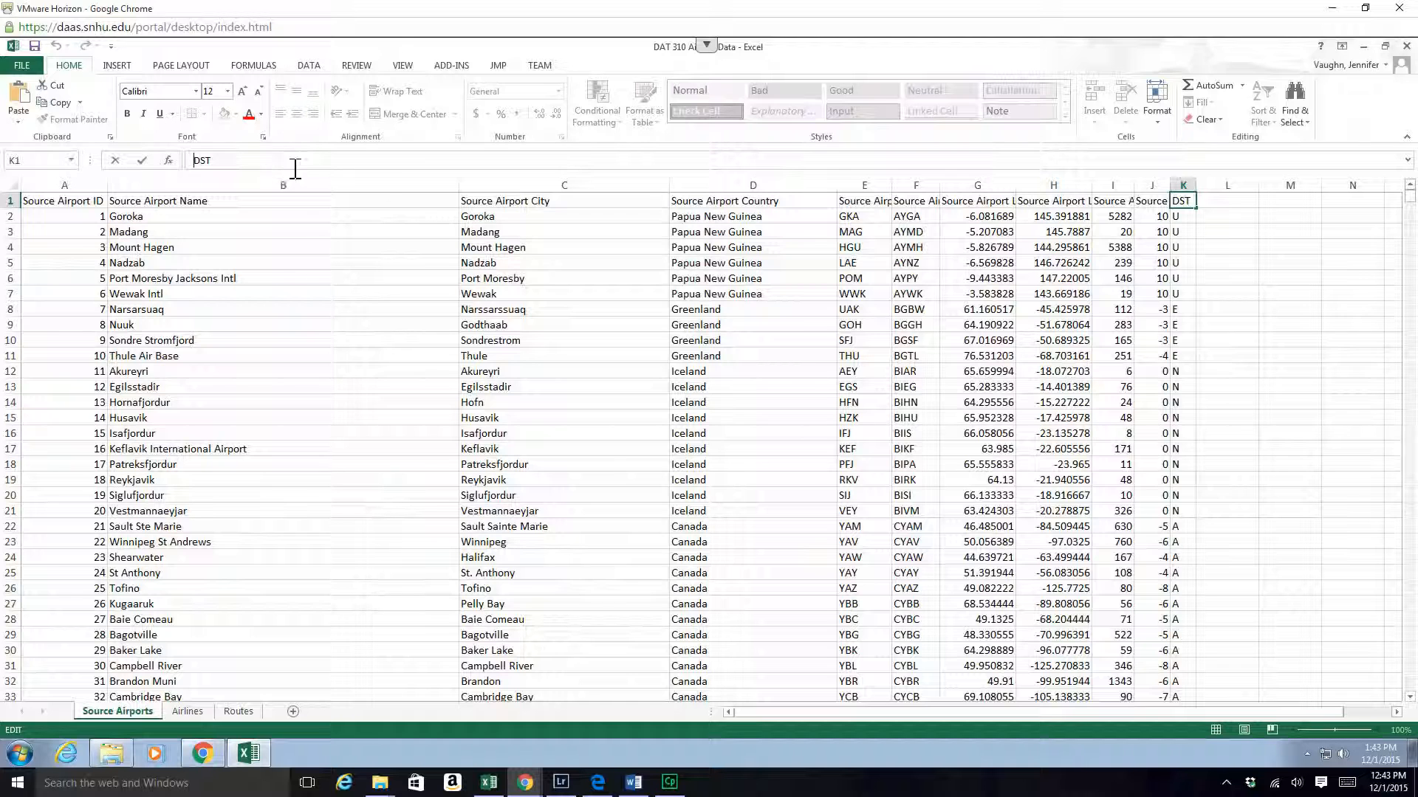
key(ctrl+v)
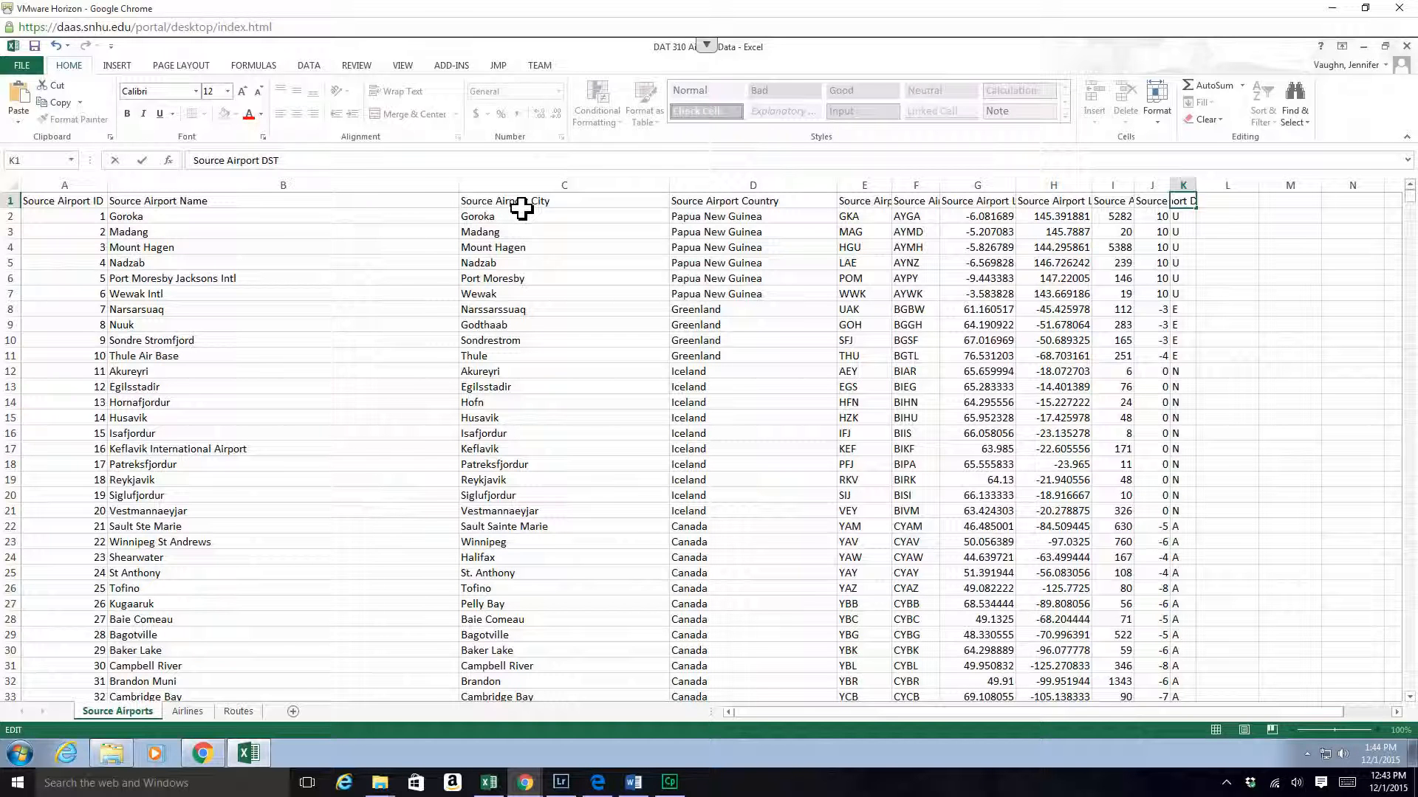
key(Return)
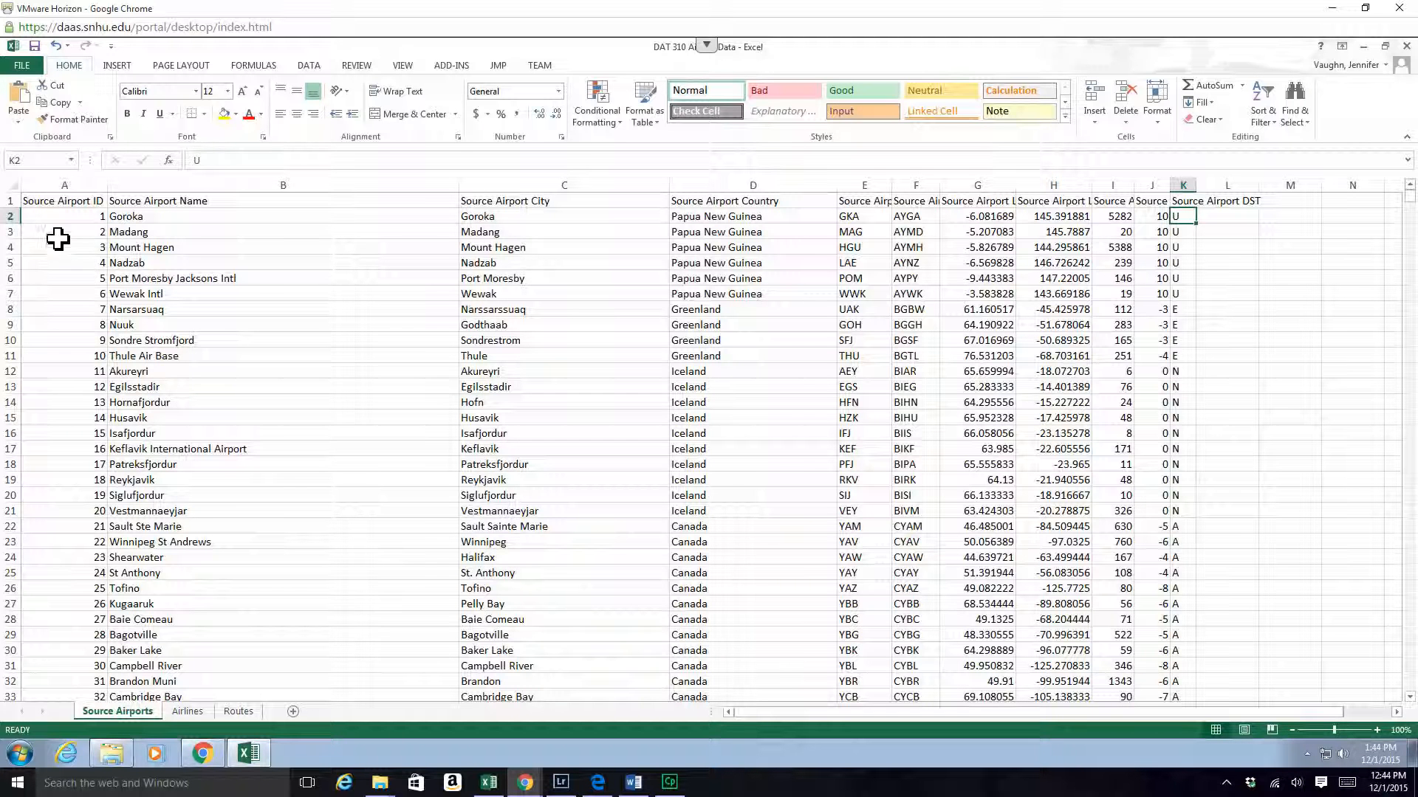
Step: Create a copy of the Source Airports sheet in the same workbook, placed before the Airlines sheet
click(16, 194)
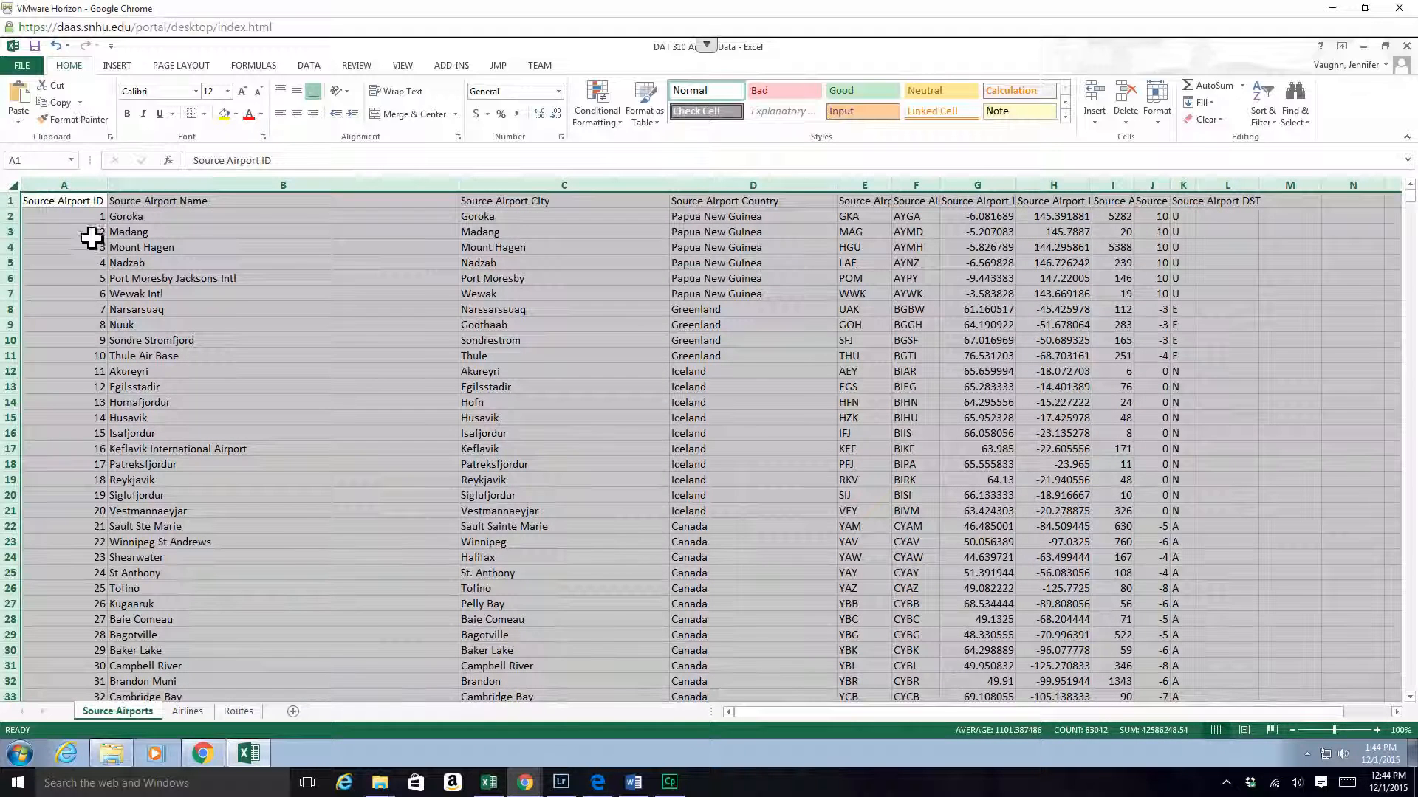
click(83, 206)
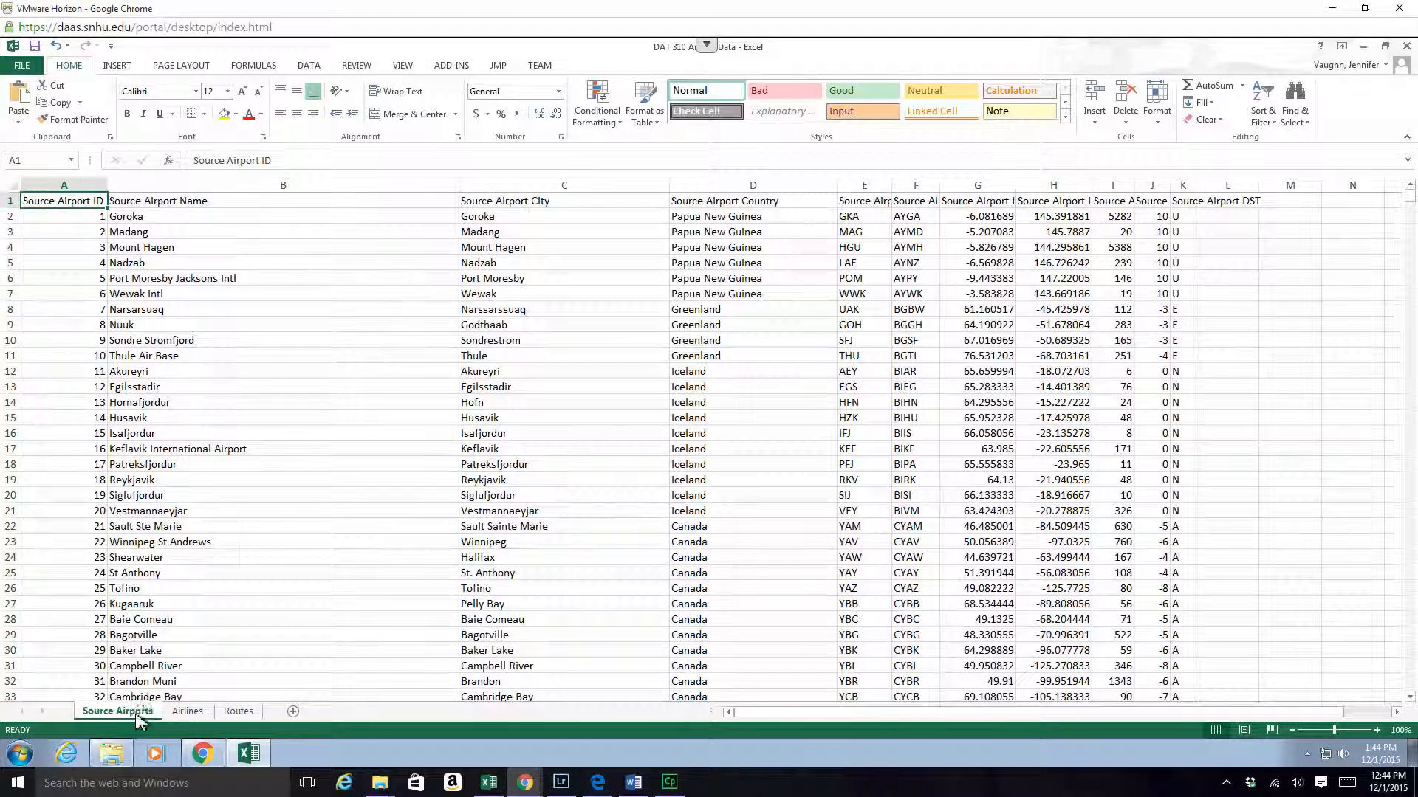
right_click(137, 711)
click(191, 598)
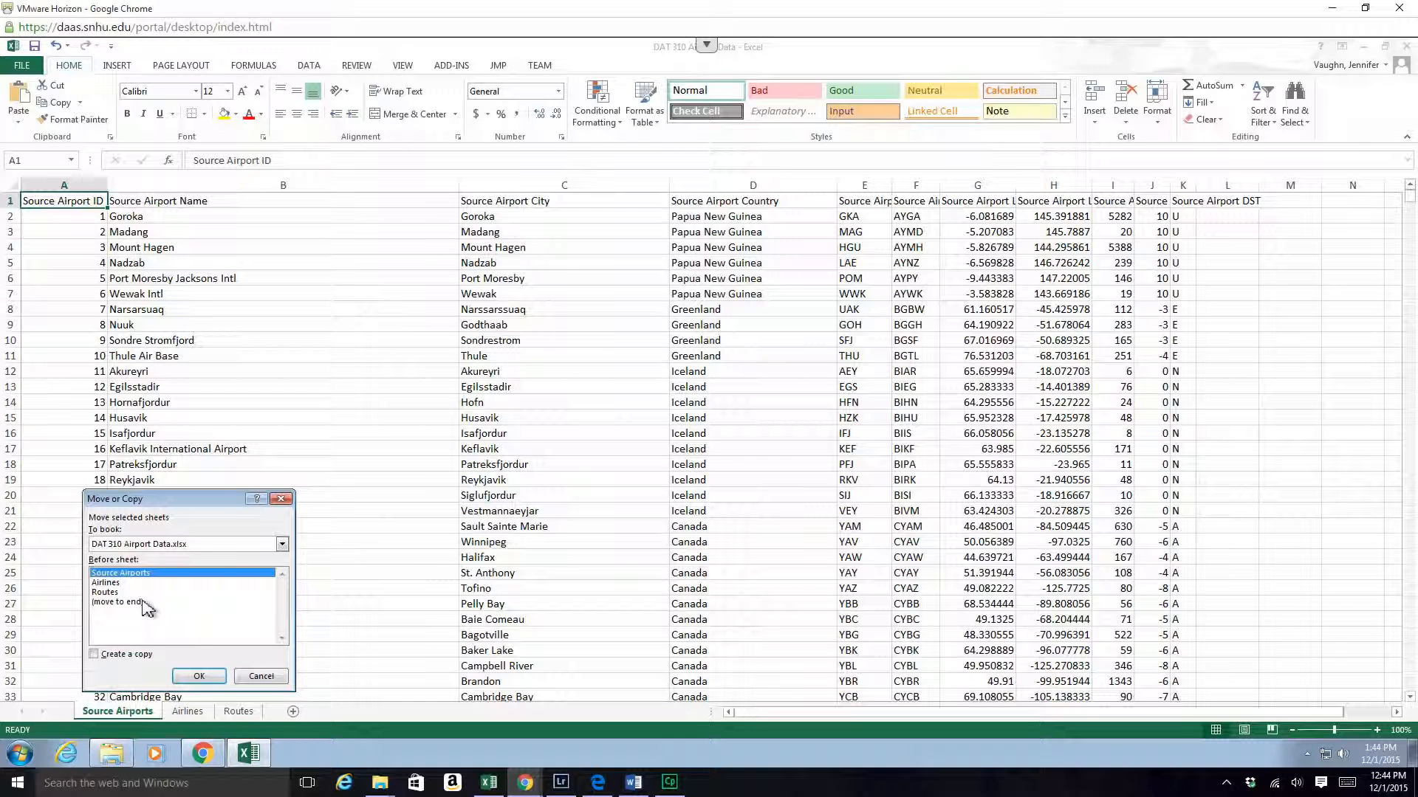
click(94, 654)
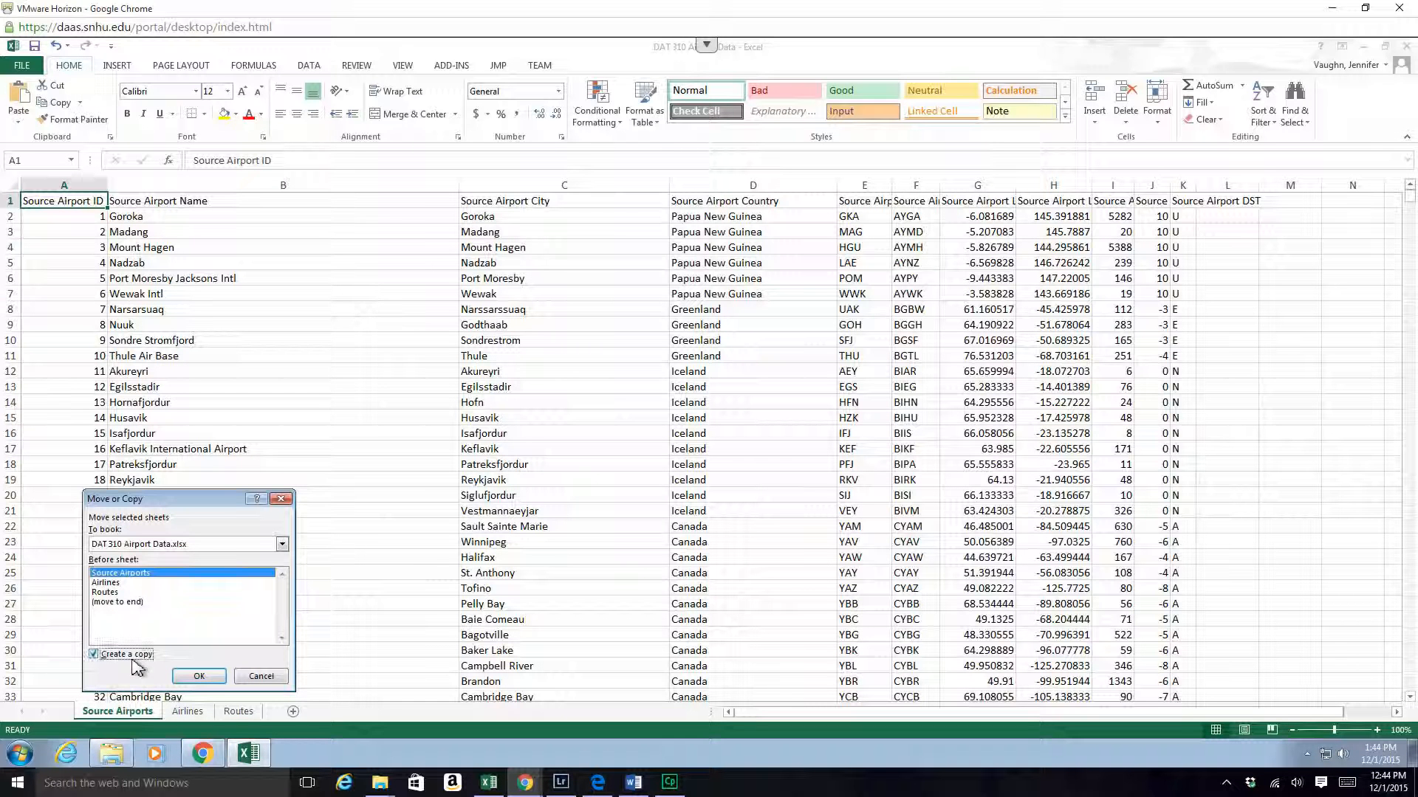
click(119, 583)
click(215, 679)
Step: Rename the copied sheet to Destination Airports
right_click(220, 711)
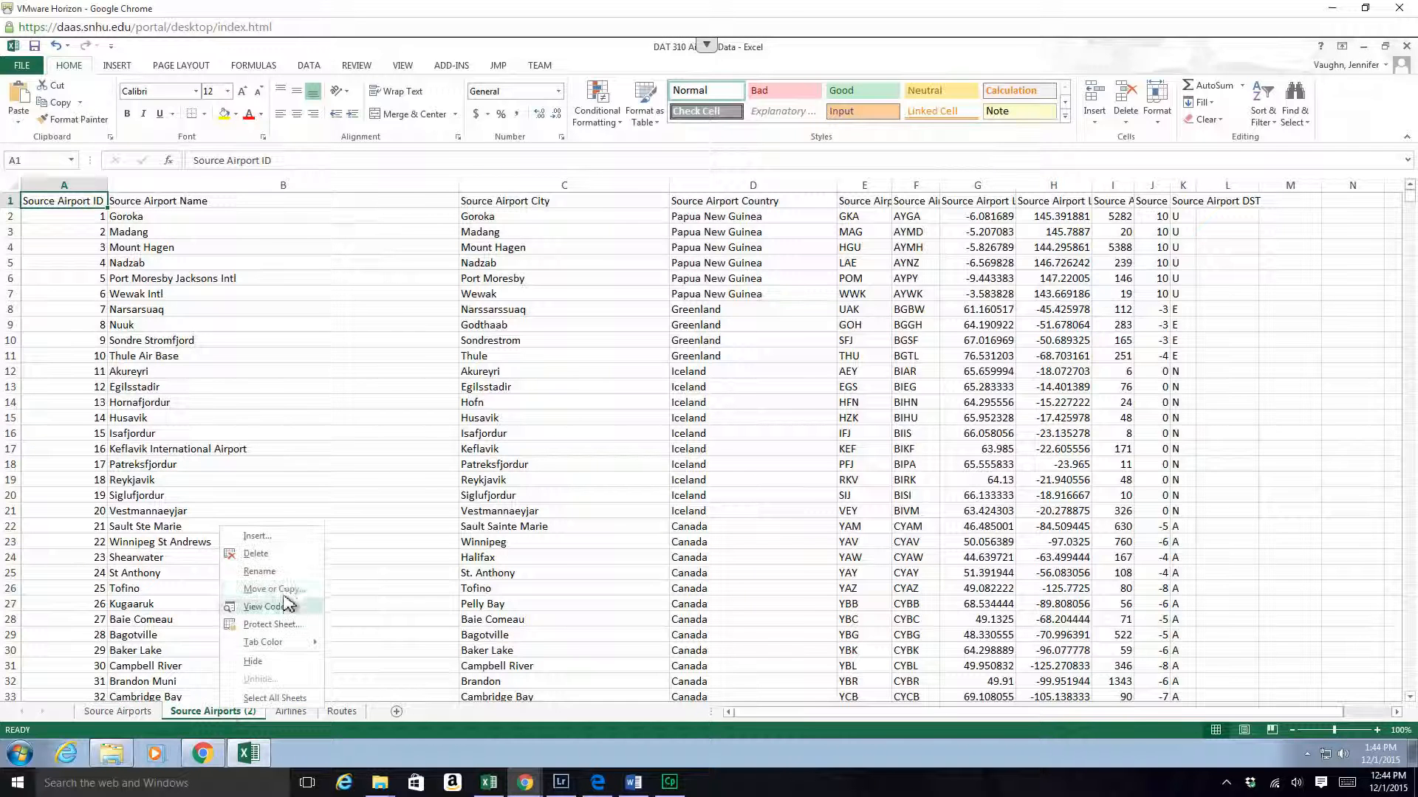
click(281, 573)
text(Destination)
text( Aripo)
key(BackSpace)
key(BackSpace)
key(BackSpace)
key(BackSpace)
text(irp)
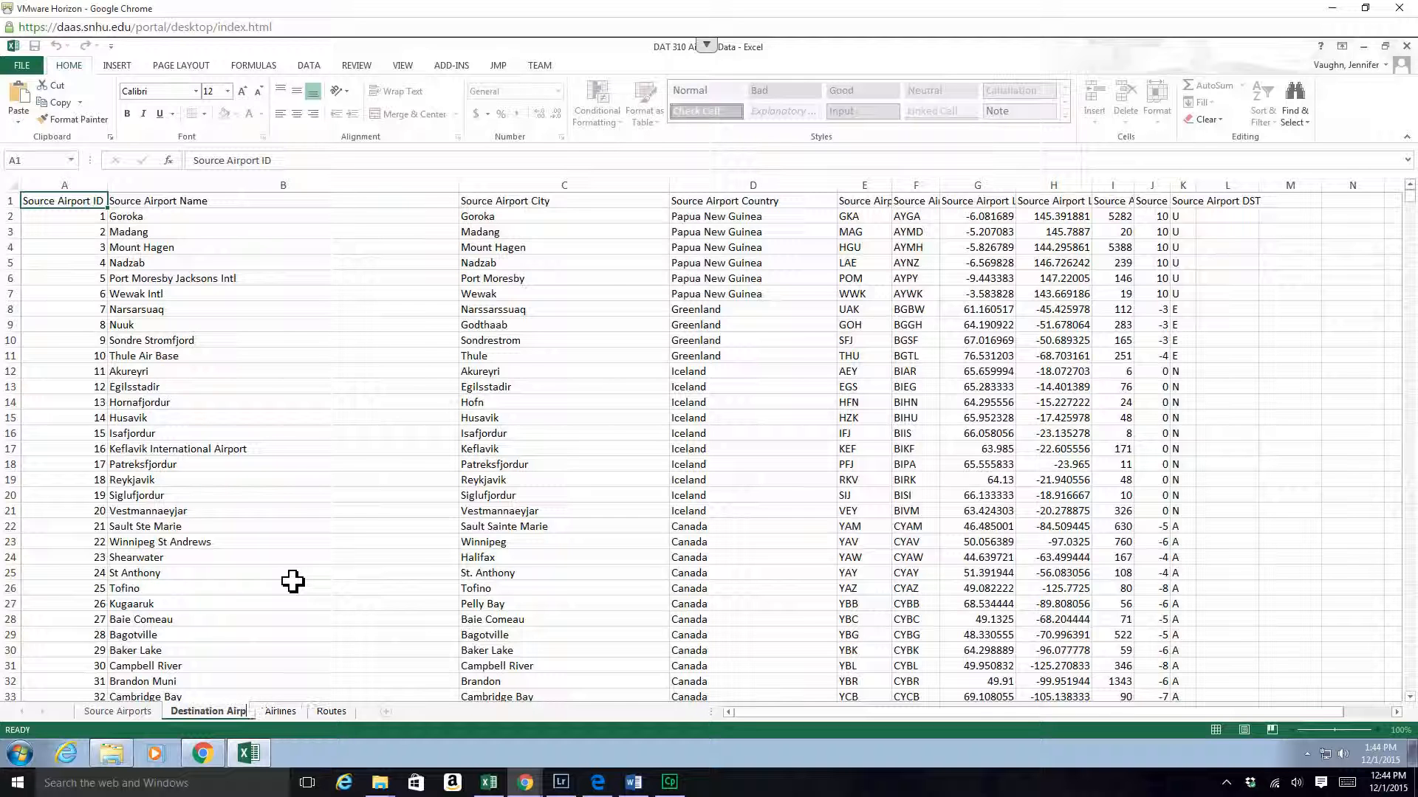
text(orts)
key(Return)
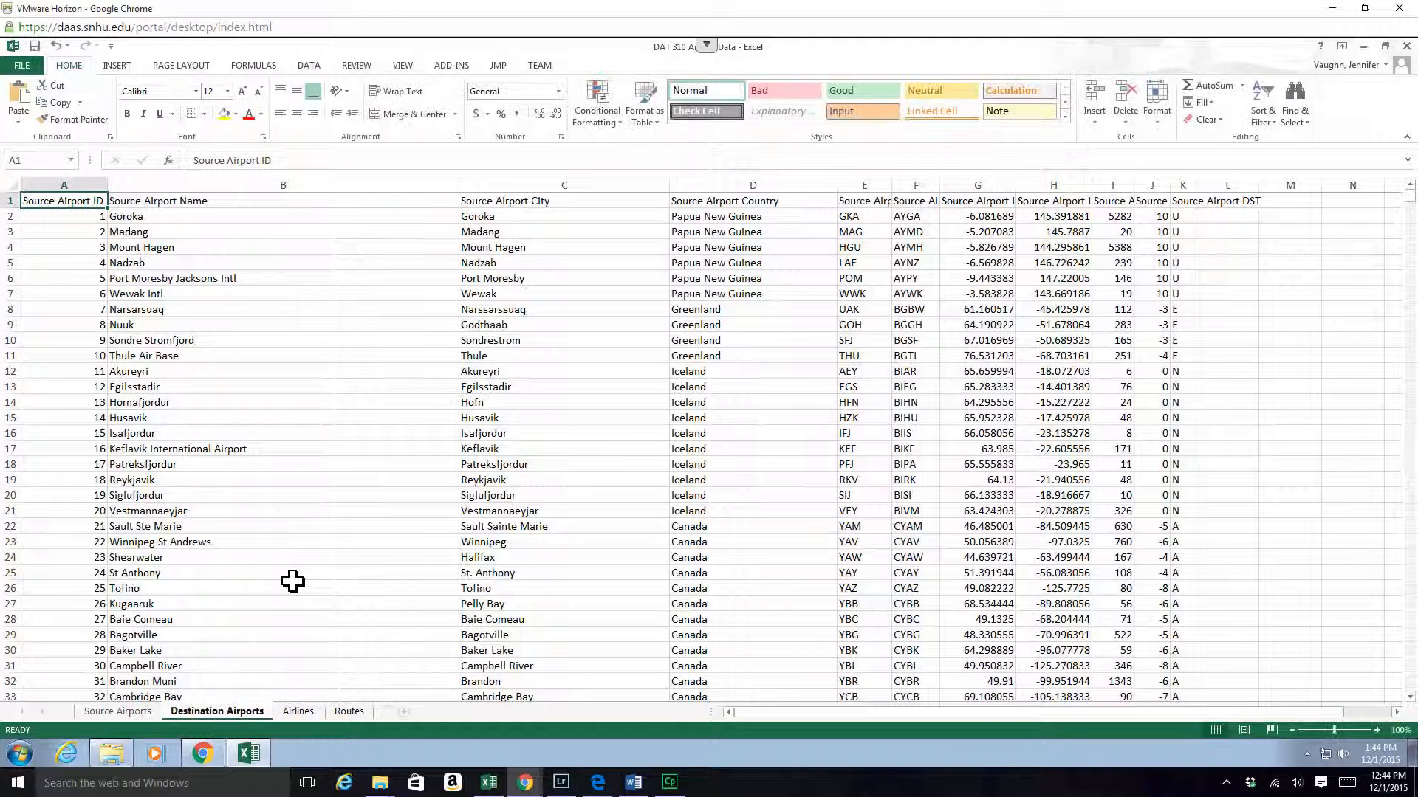
Step: Replace every occurrence of Source Airport with Destination Airport across the Destination Airports sheet
click(13, 184)
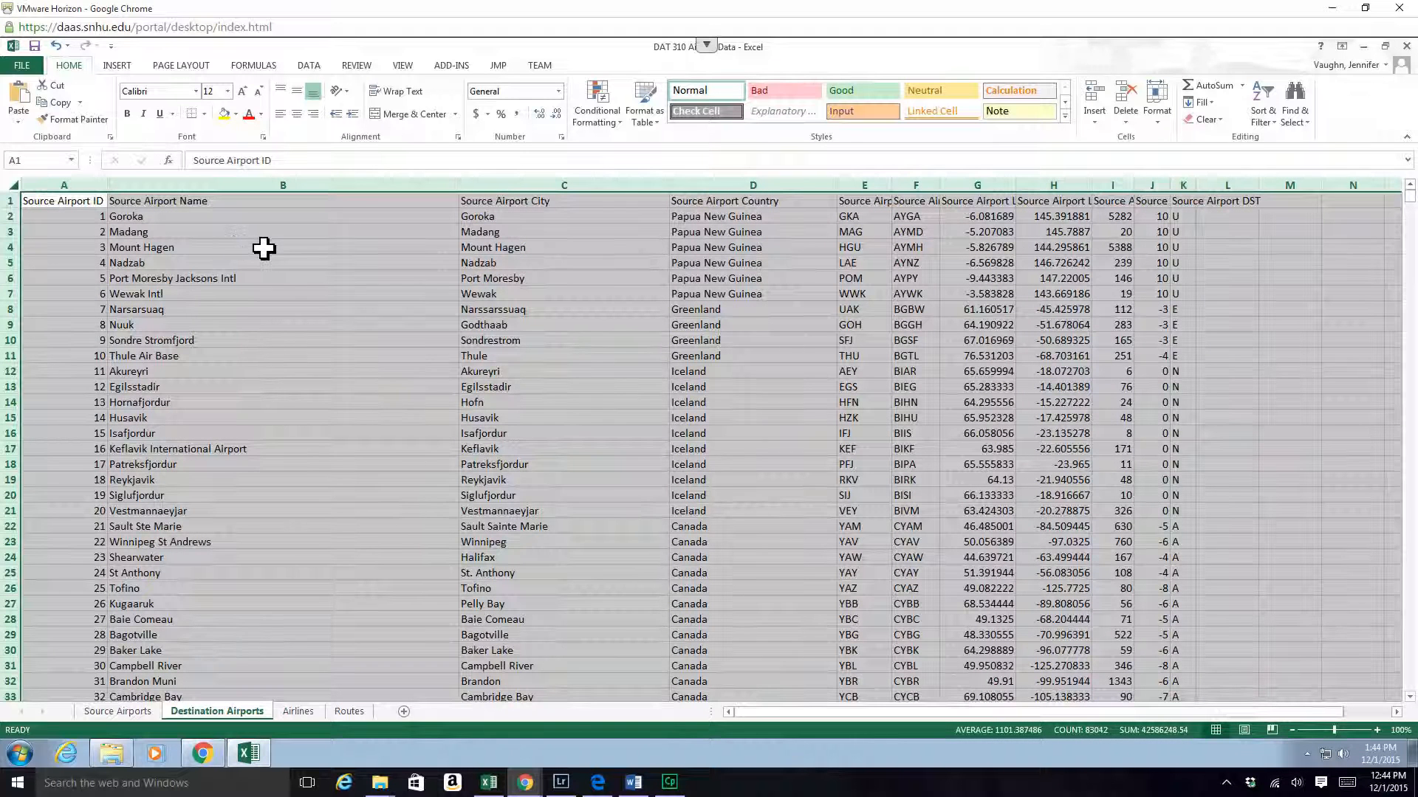
key(ctrl+h)
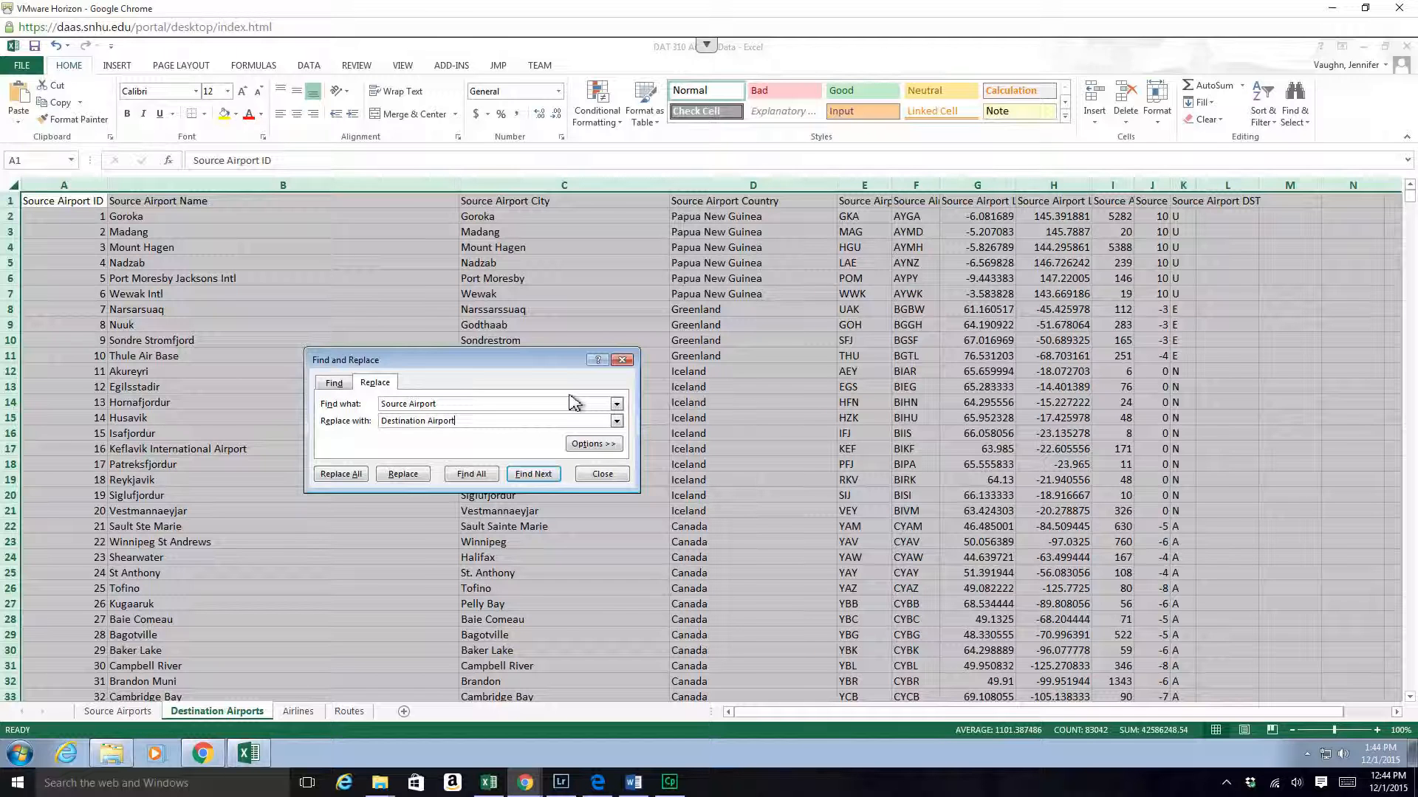
click(593, 444)
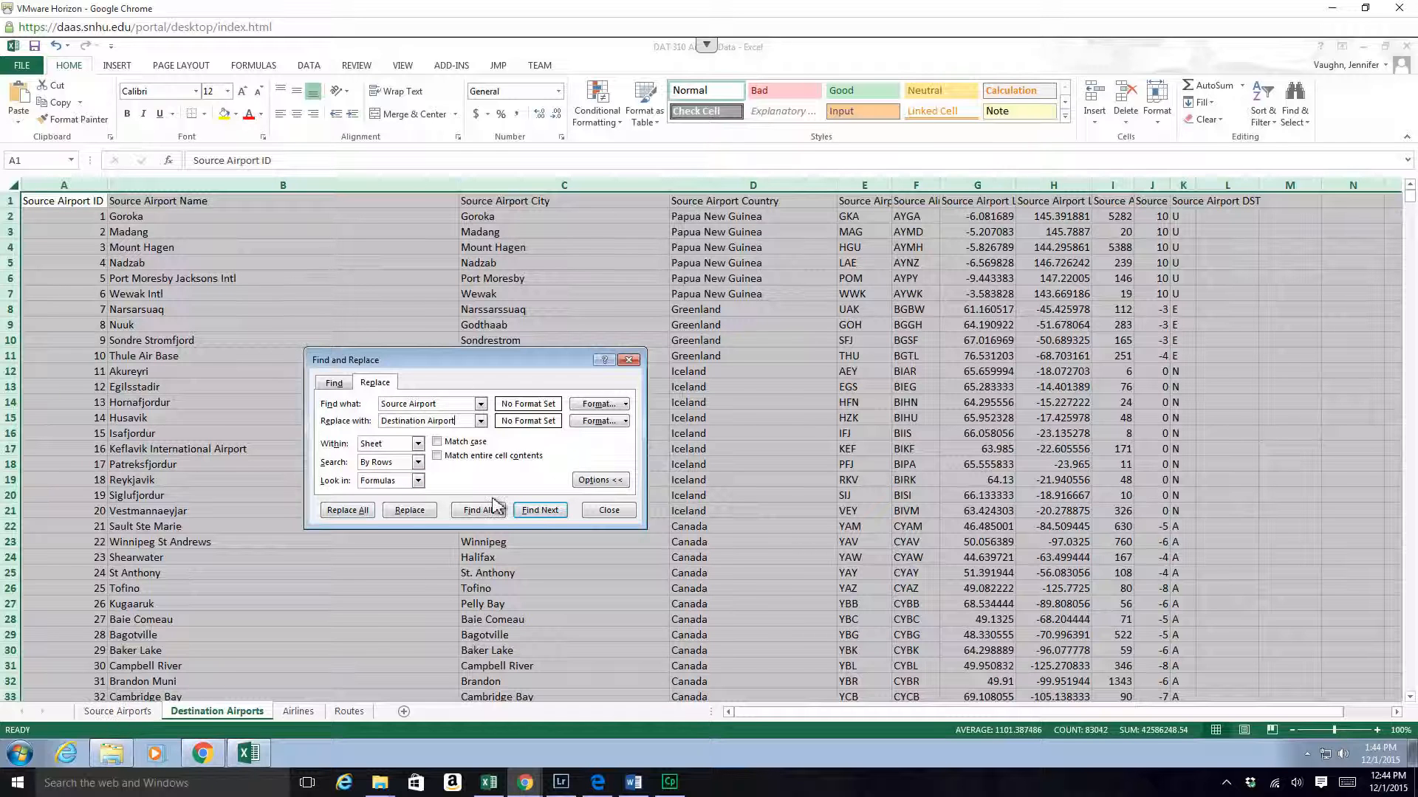
click(347, 510)
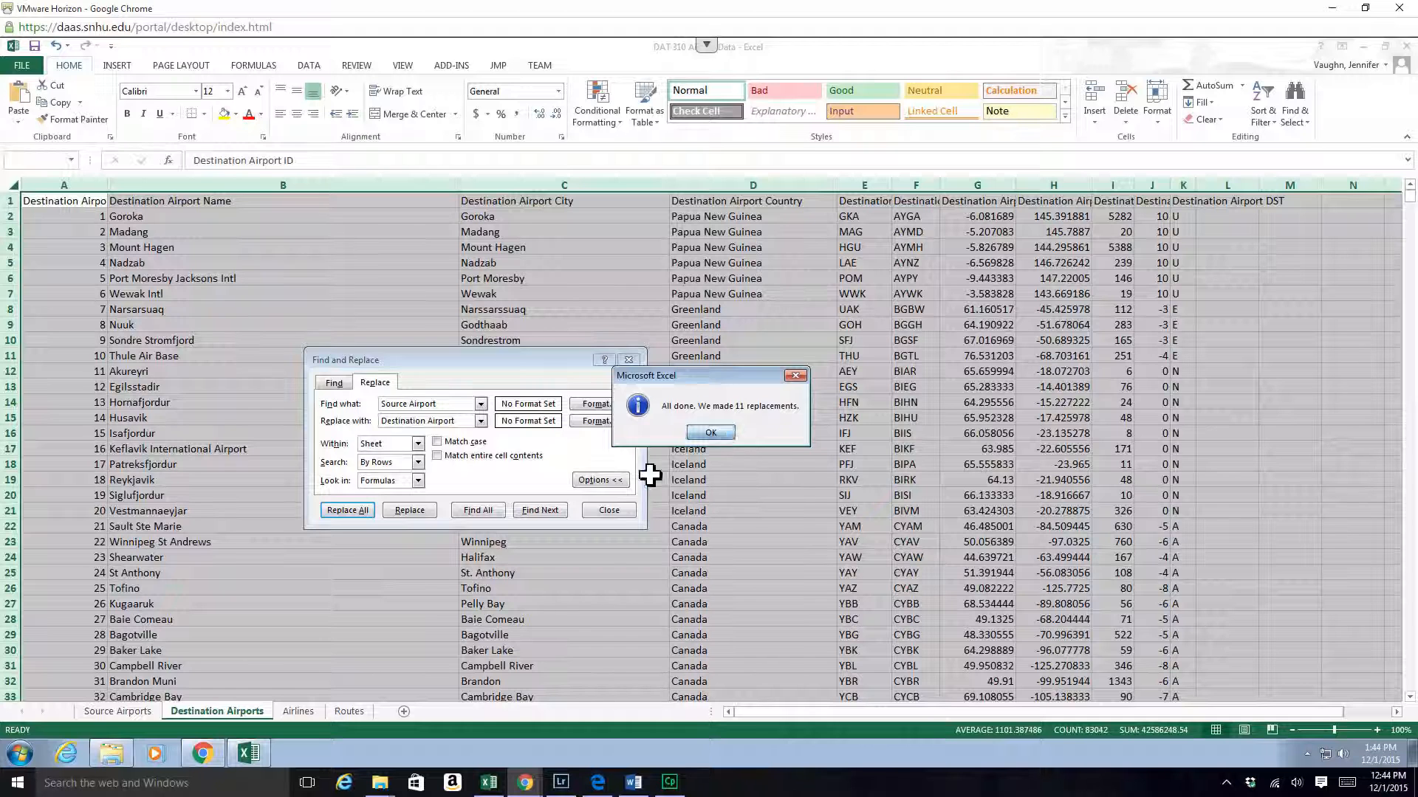
key(Return)
click(626, 511)
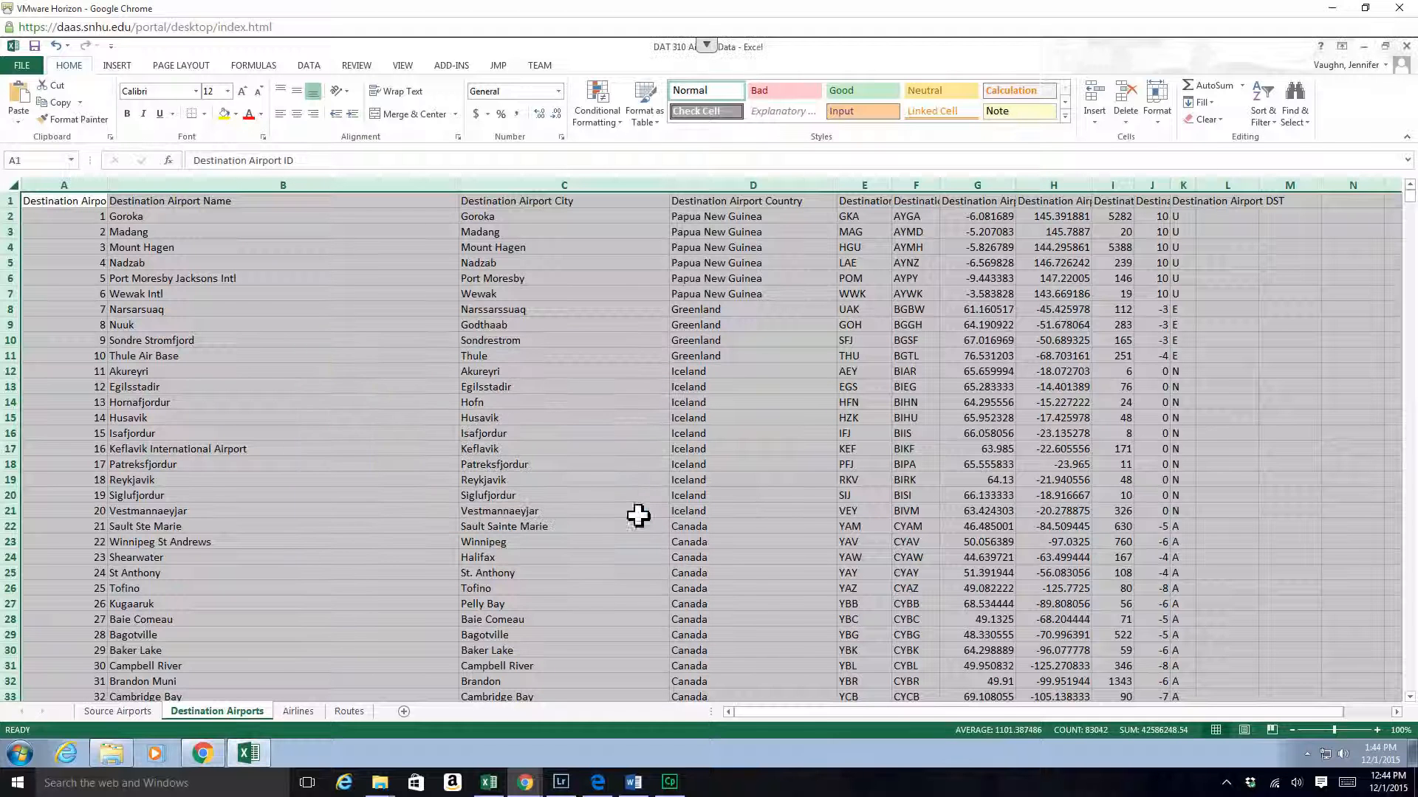
Step: Fit all Destination Airports column widths to their contents and check the Destination Airport ID header on the Routes sheet
double_click(114, 191)
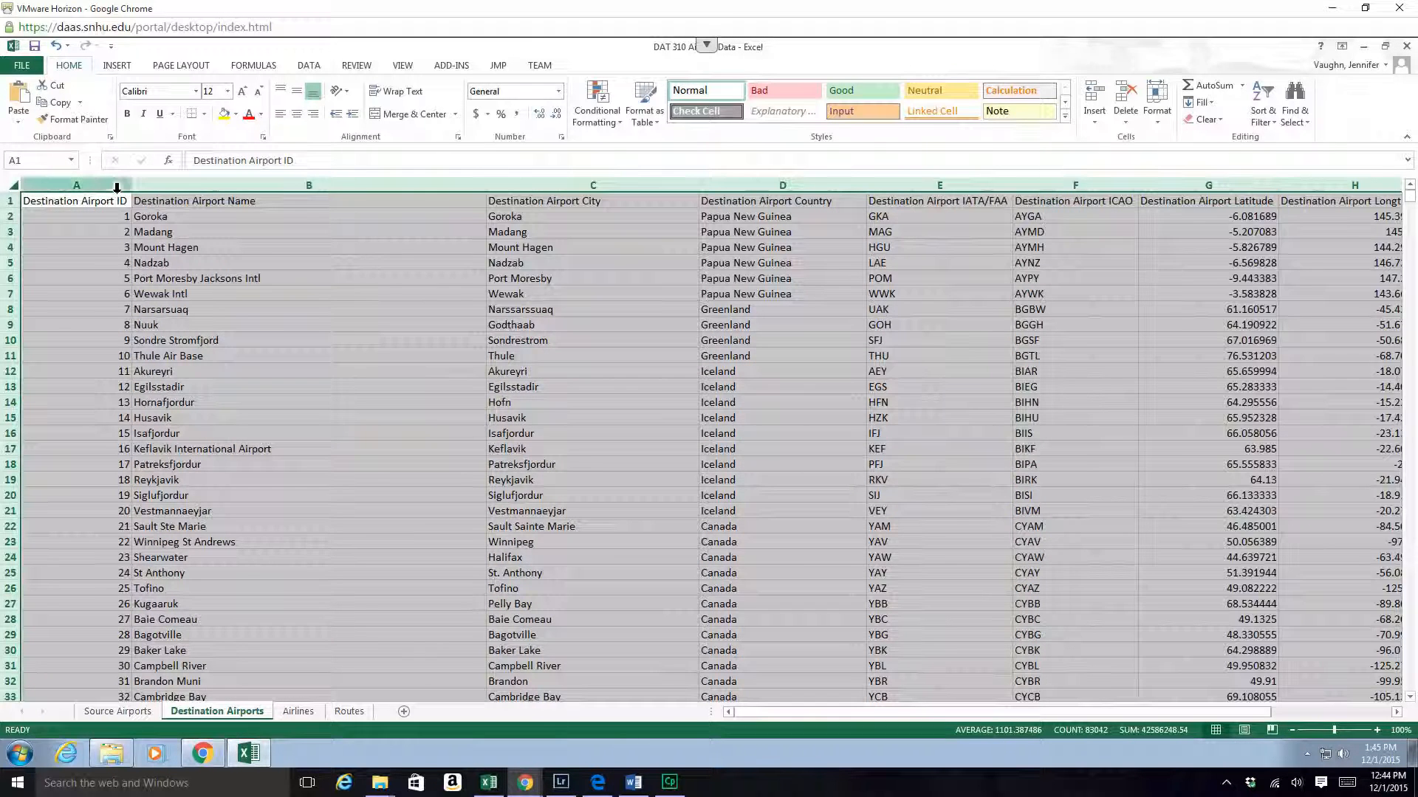
click(107, 203)
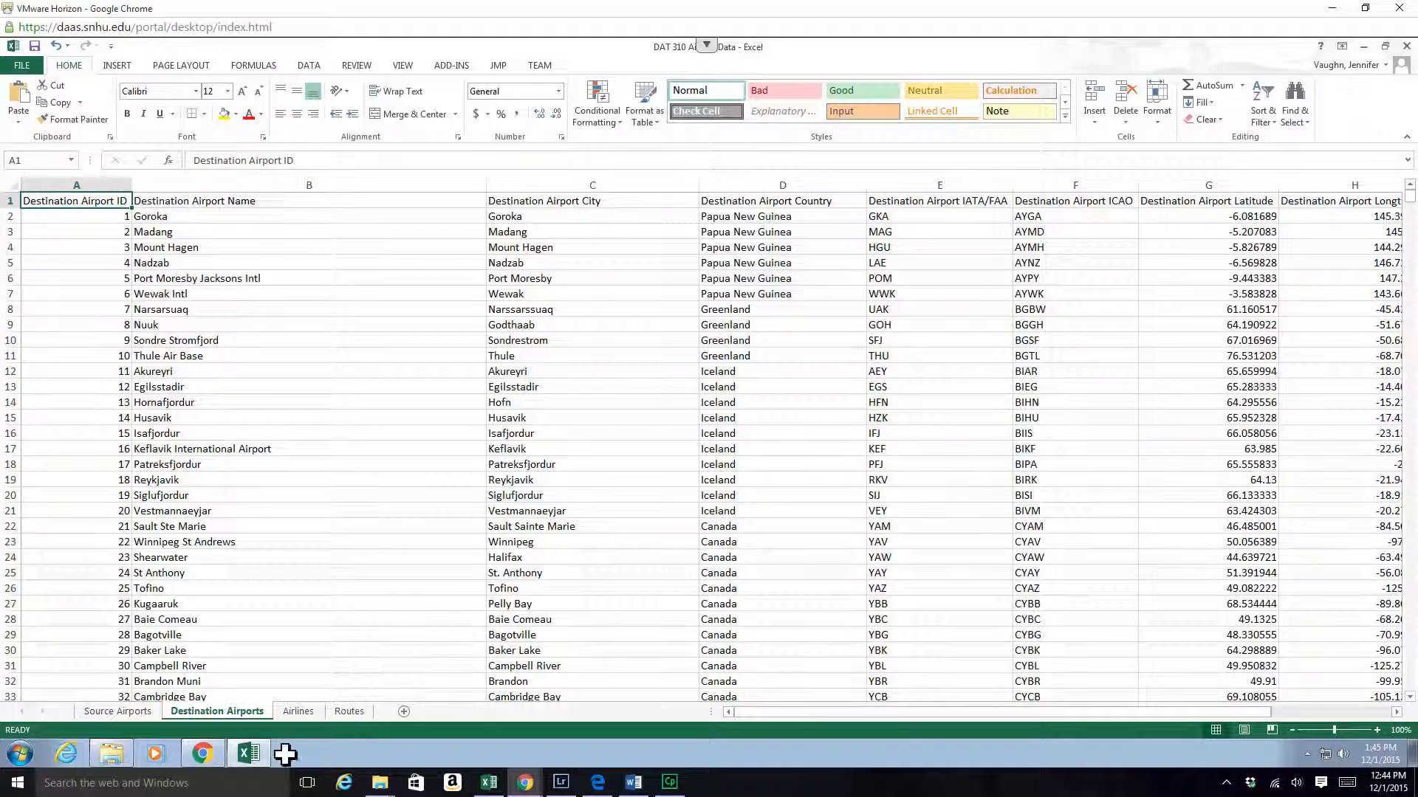
click(349, 711)
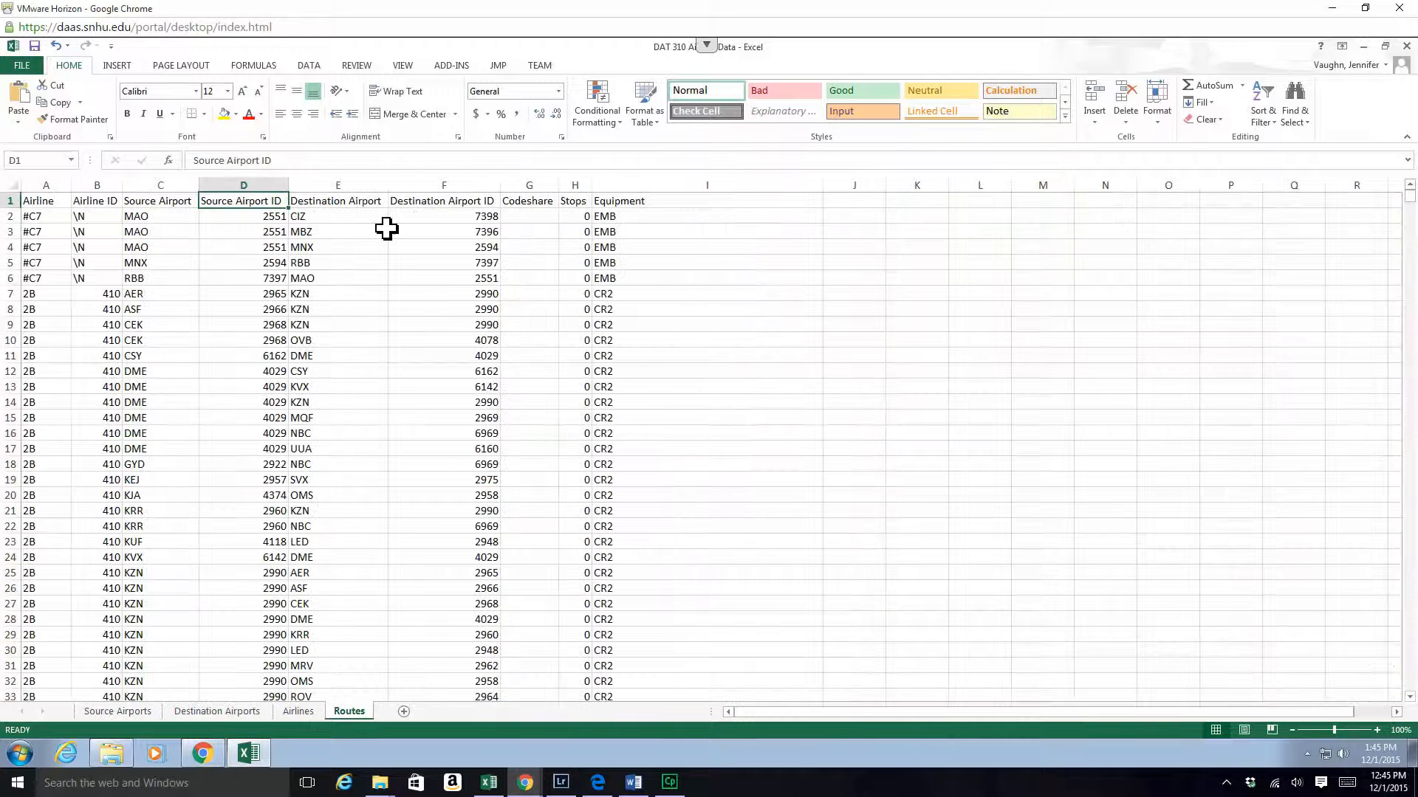
click(460, 206)
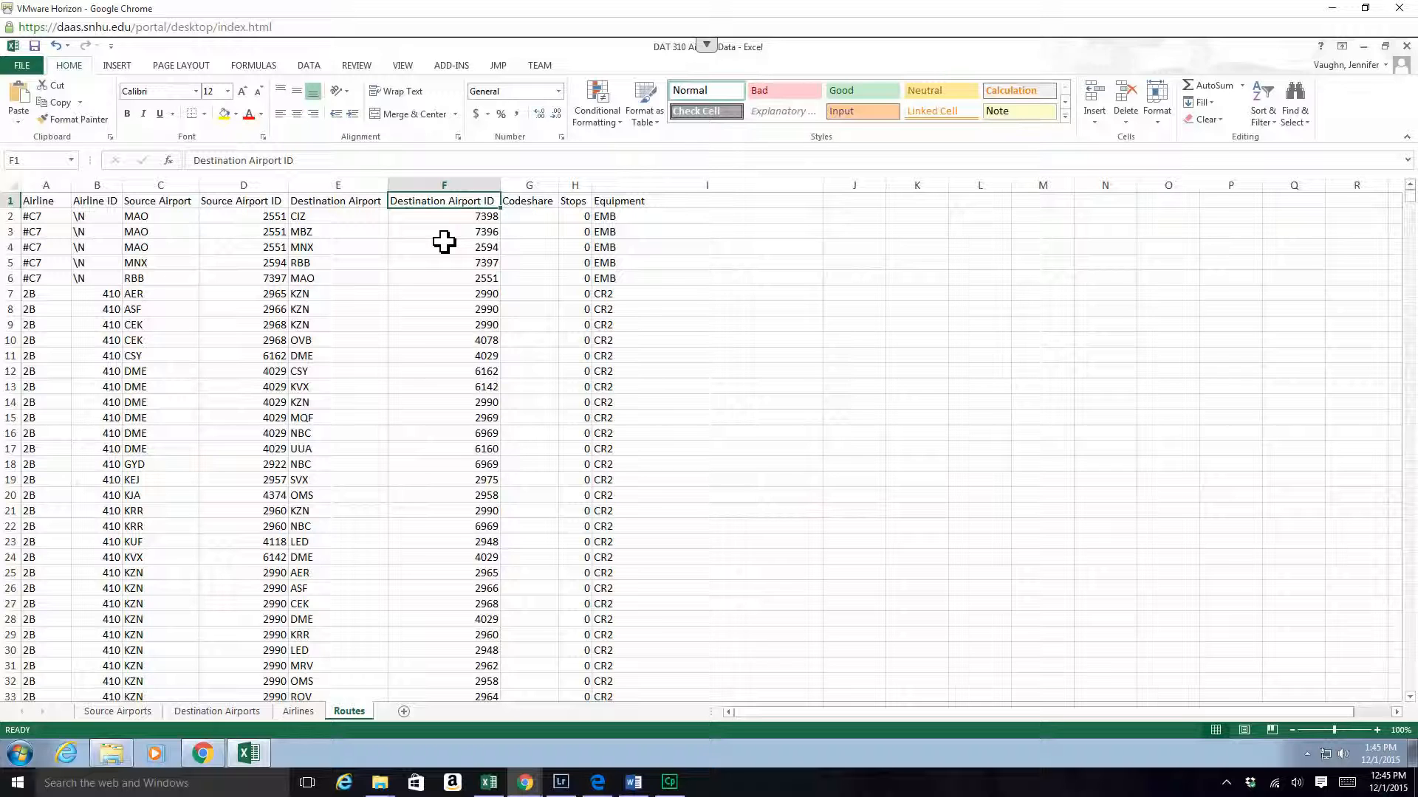
Step: Fit all column widths on the Source Airports sheet to their contents and return to the Destination Airports sheet
click(147, 714)
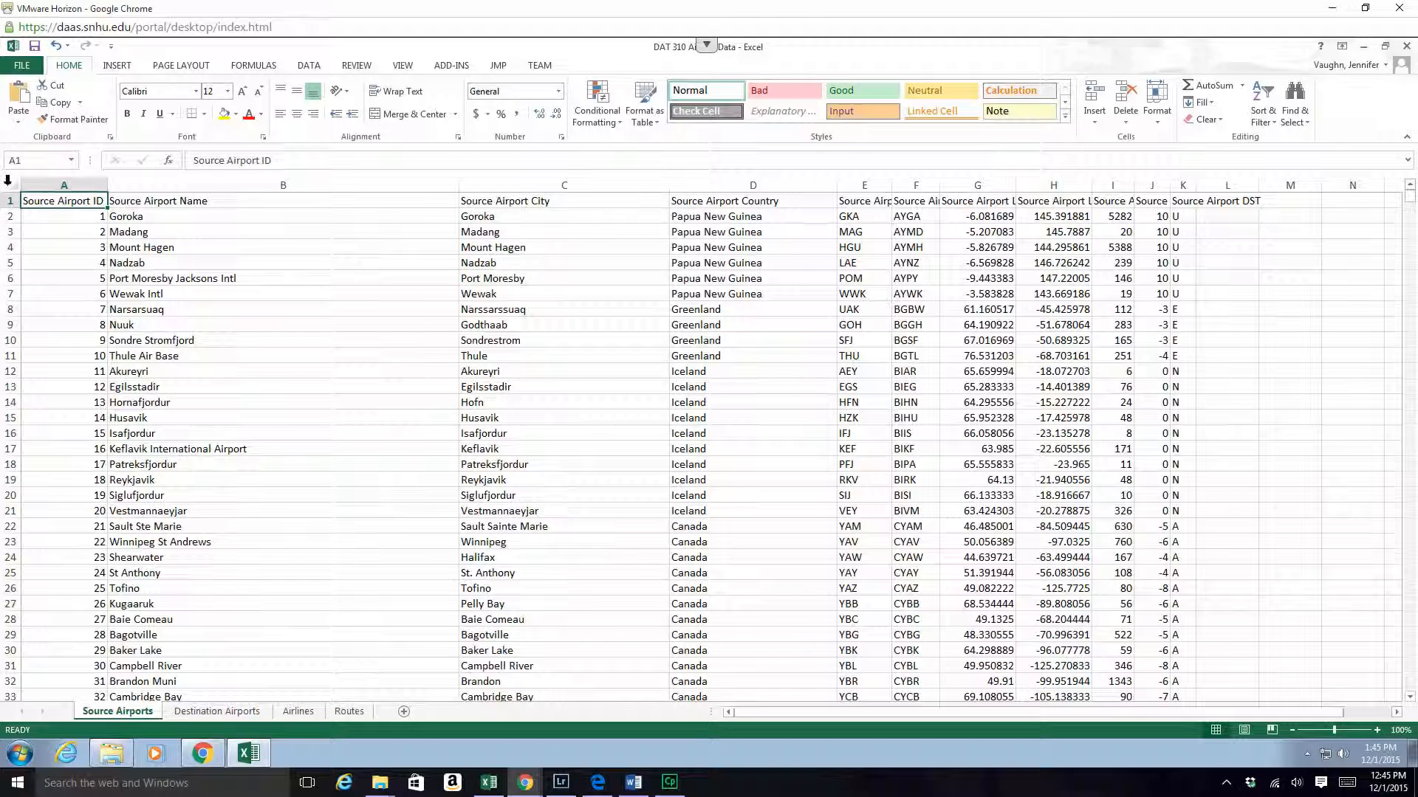
key(ctrl+a)
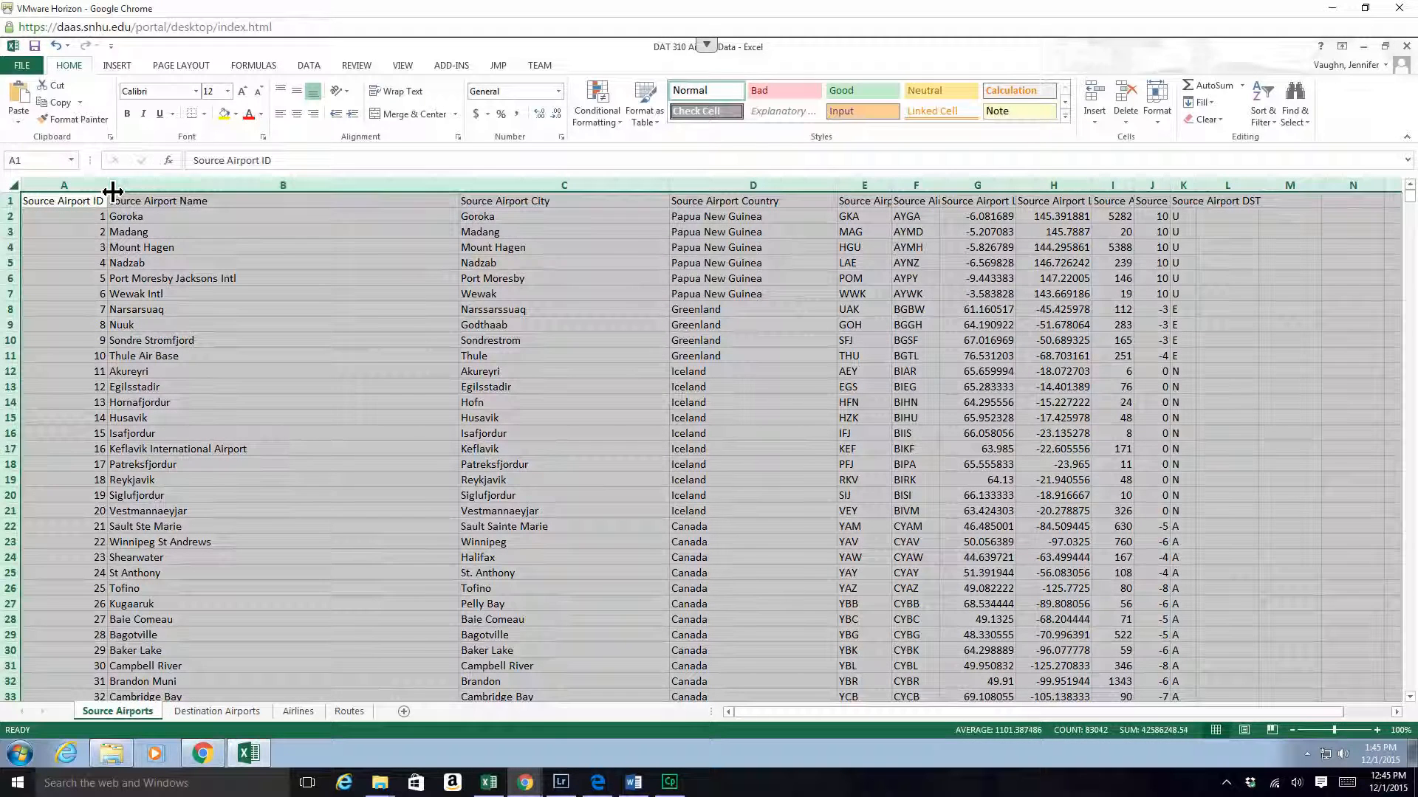
double_click(108, 186)
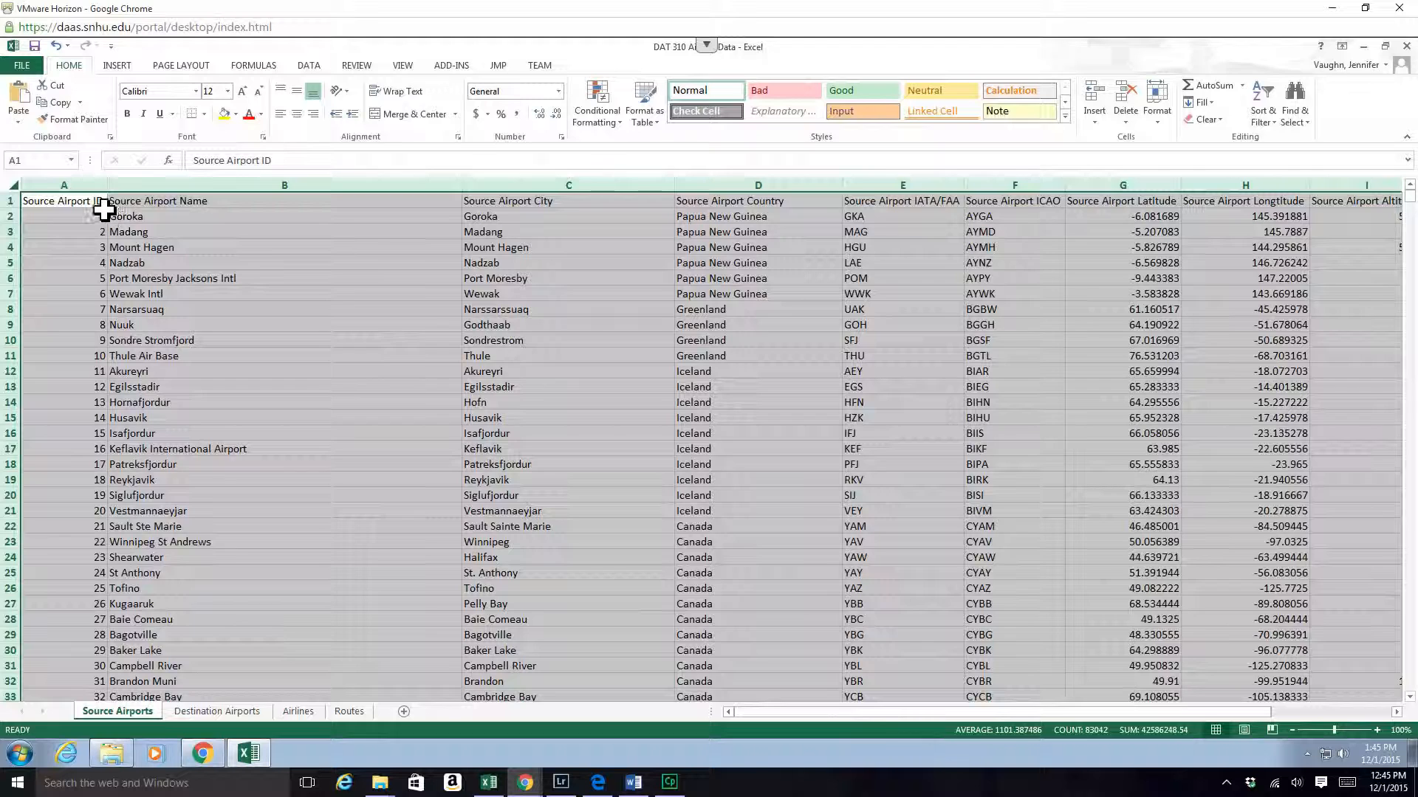
click(102, 202)
click(217, 711)
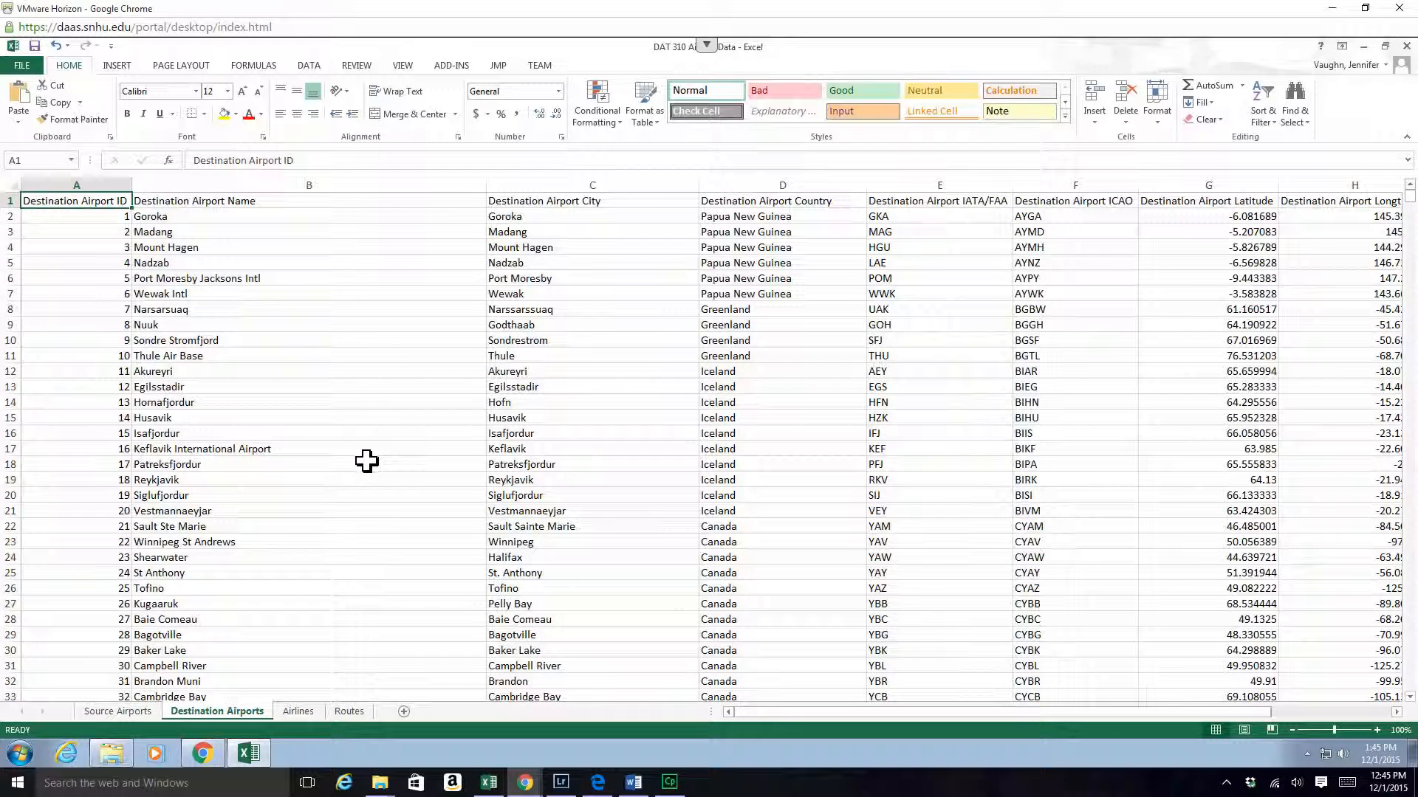
Step: Compare the column headers on the Airlines sheet with those on the Source Airports and Destination Airports sheets
click(309, 712)
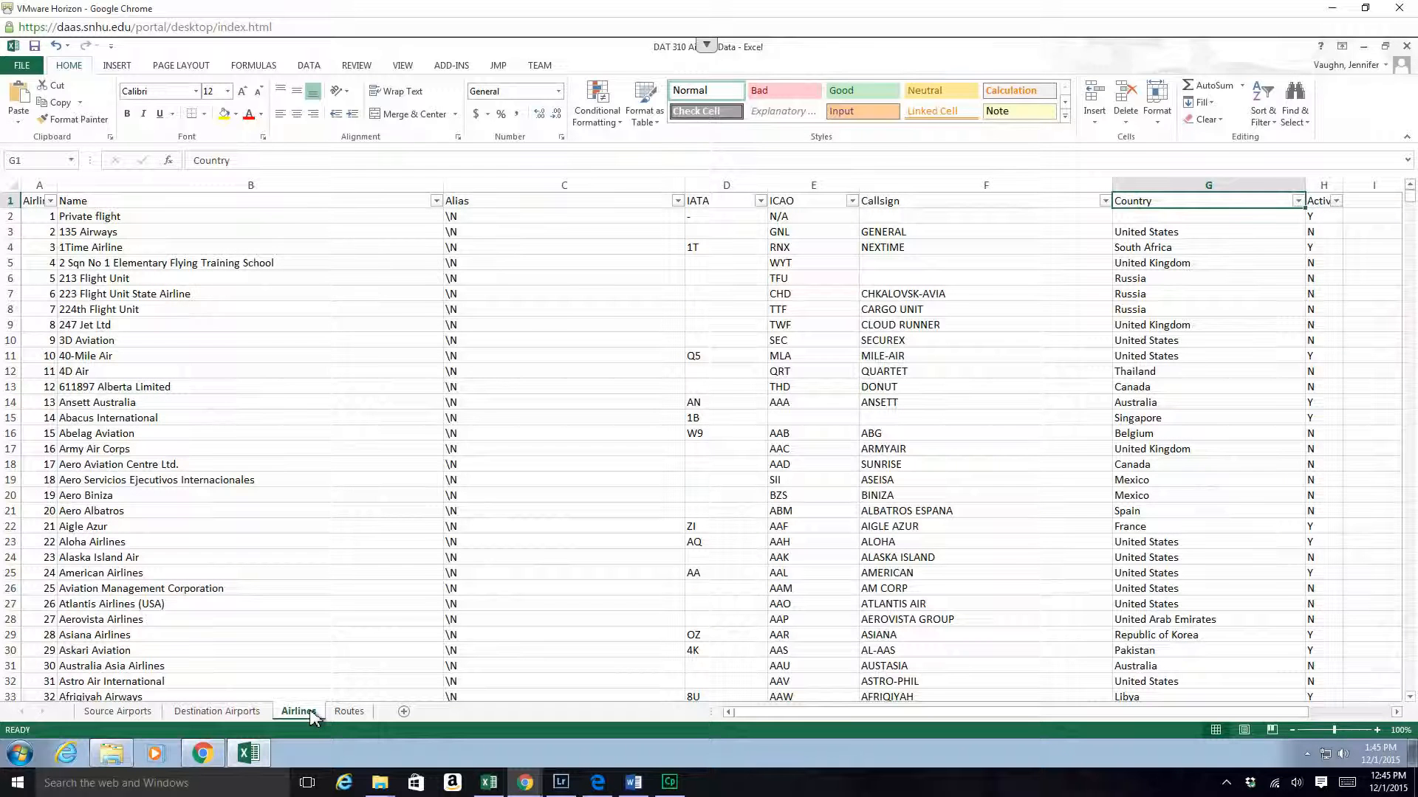
click(737, 206)
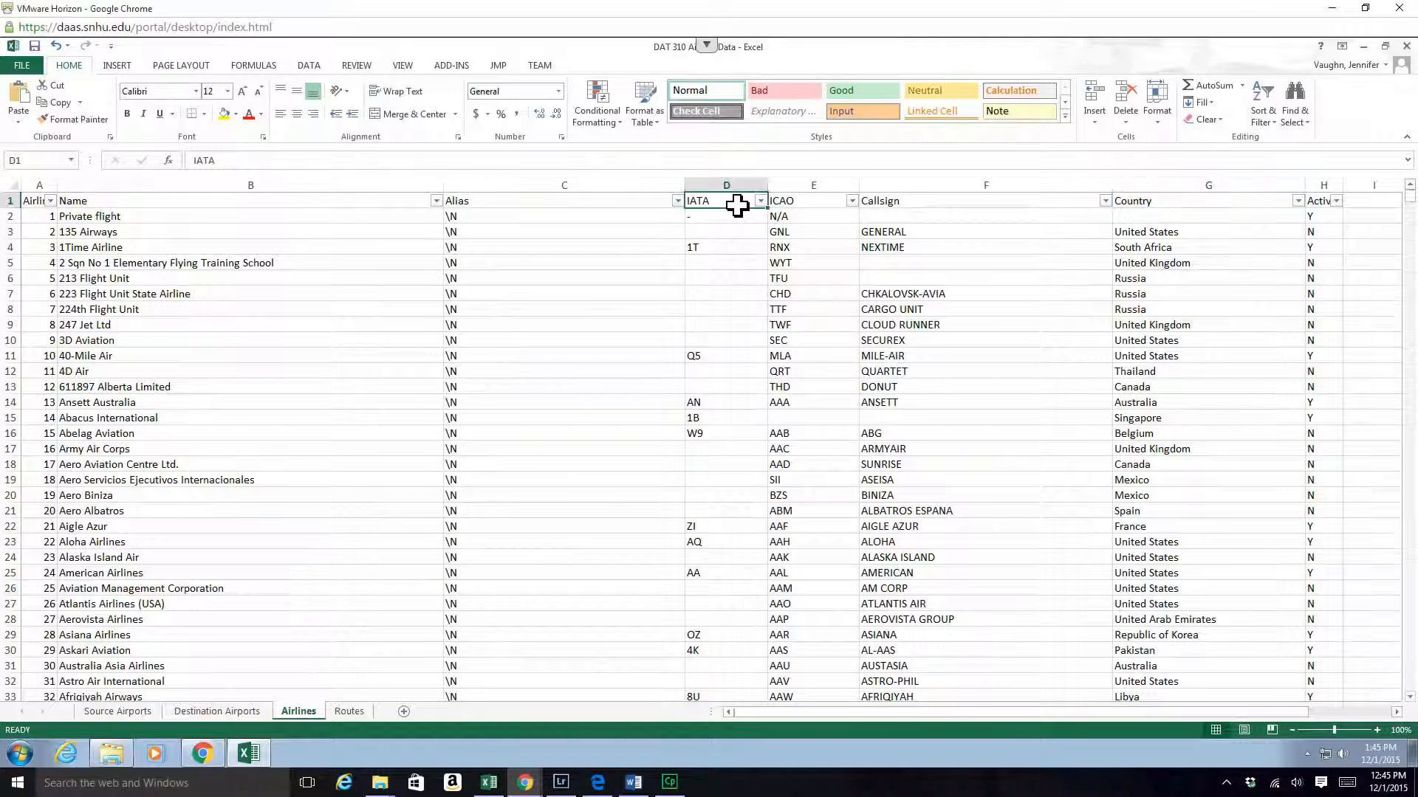
click(109, 712)
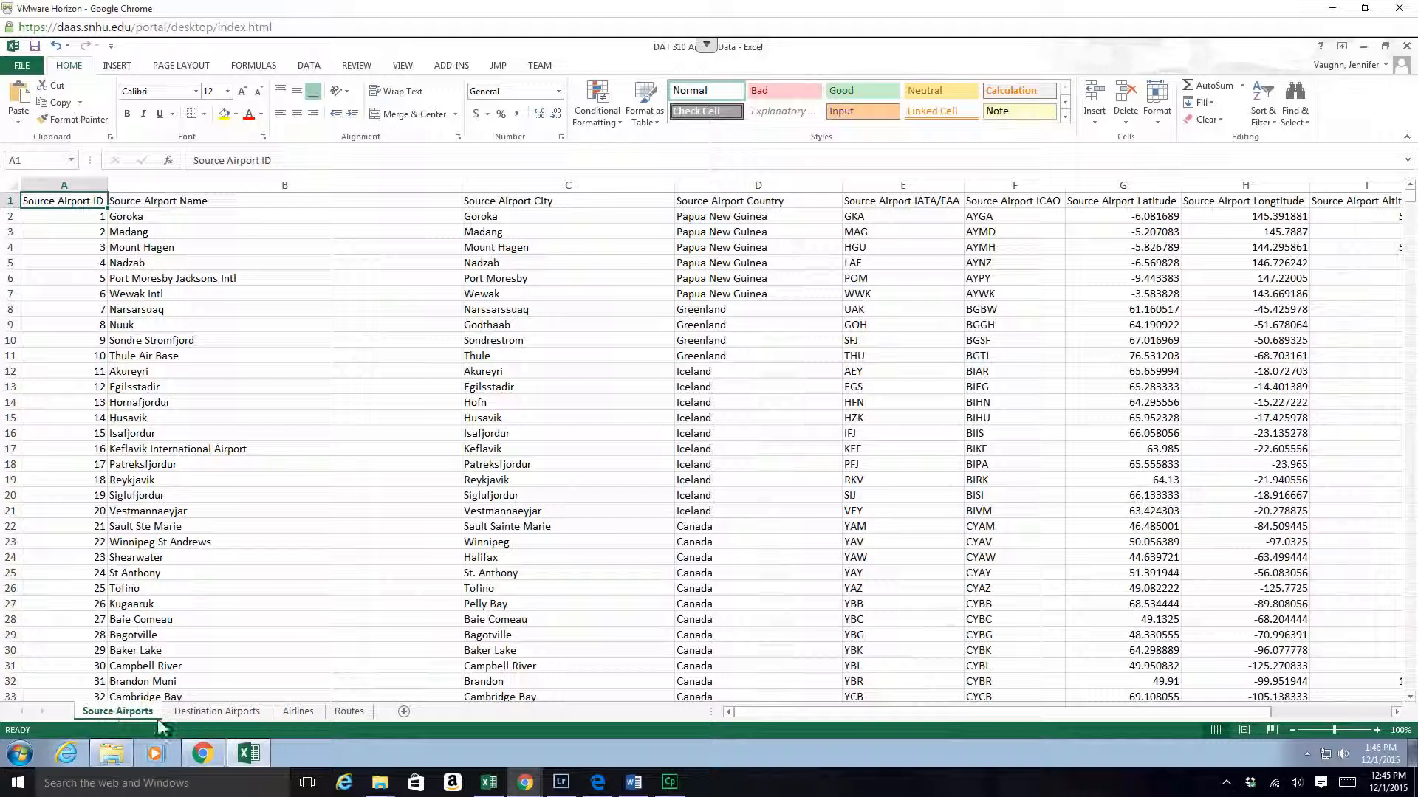
click(200, 712)
click(299, 713)
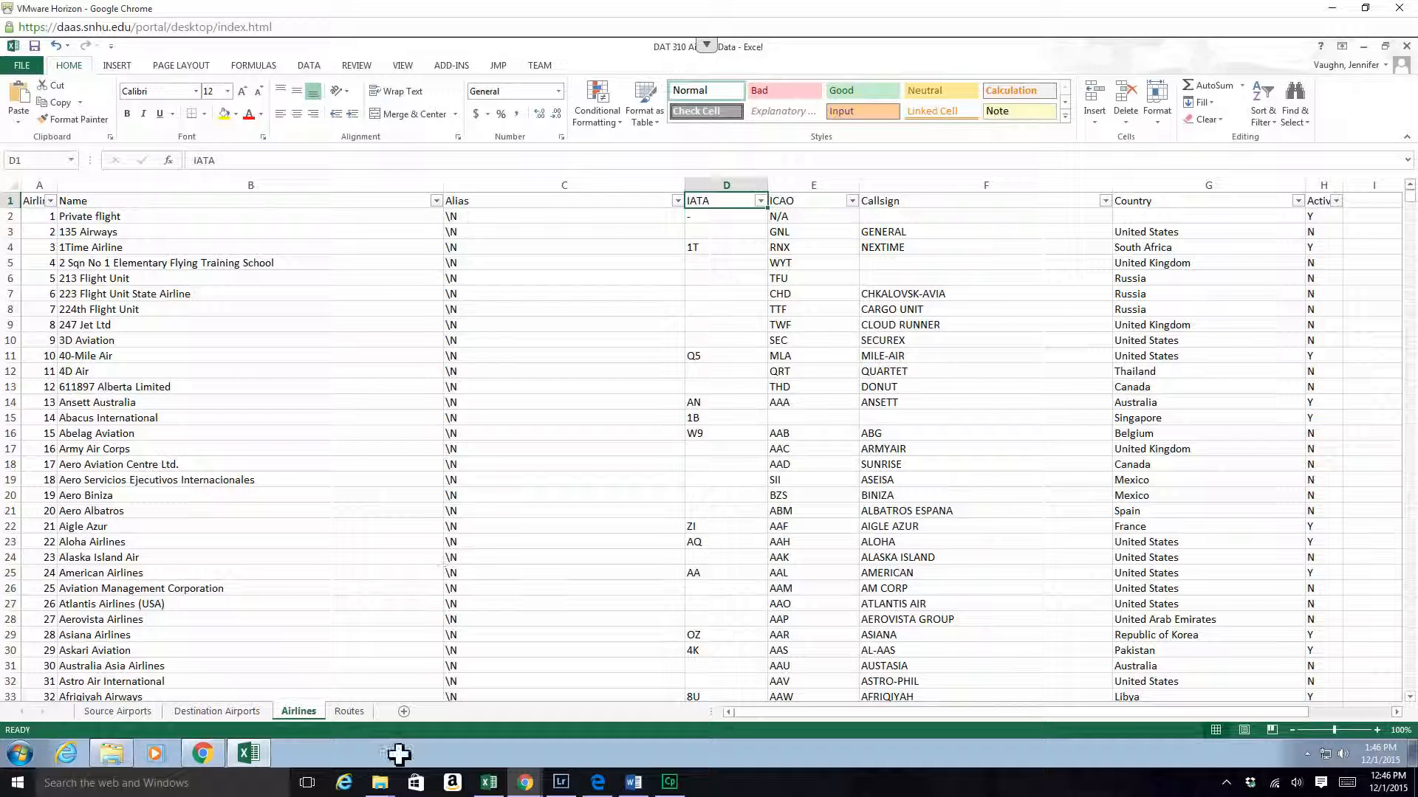
click(251, 713)
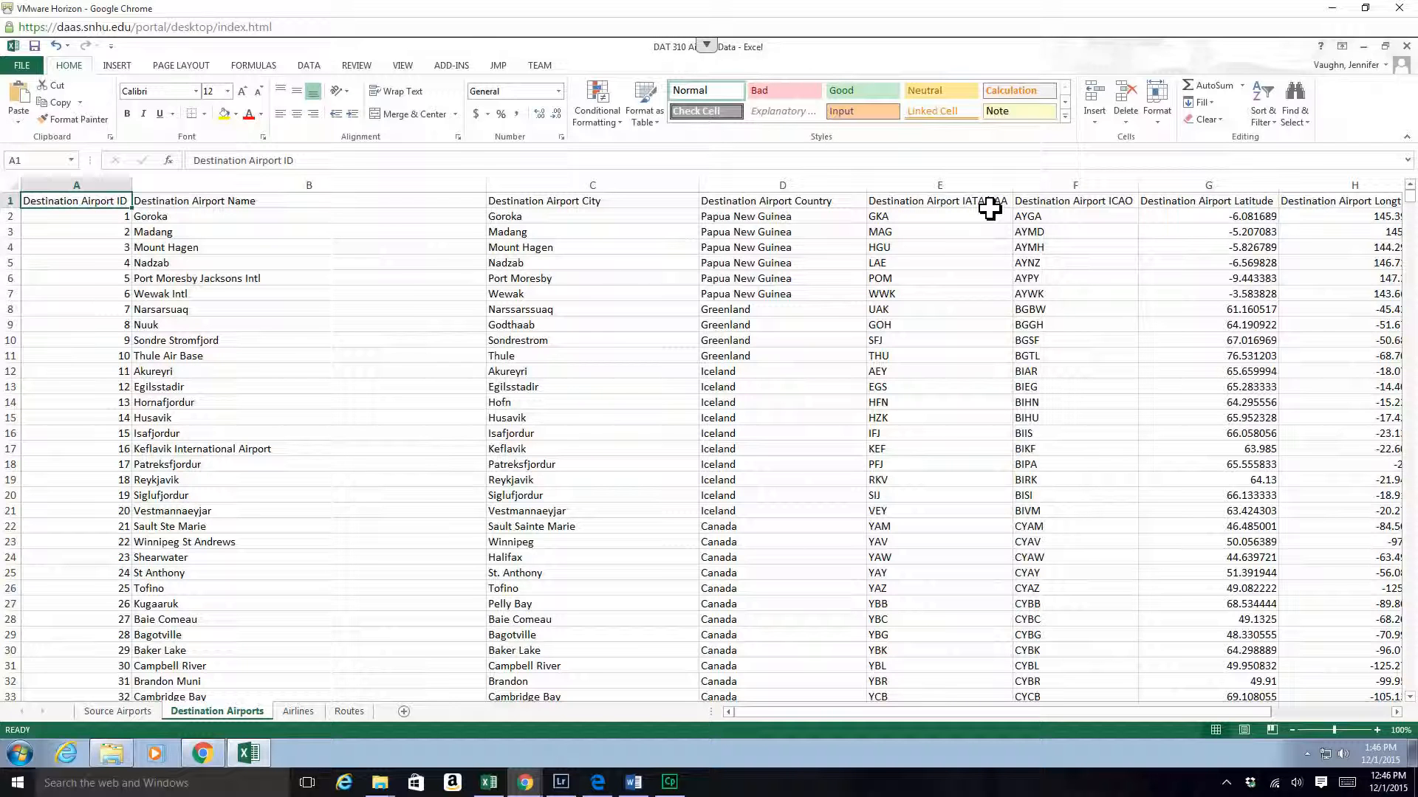
click(299, 713)
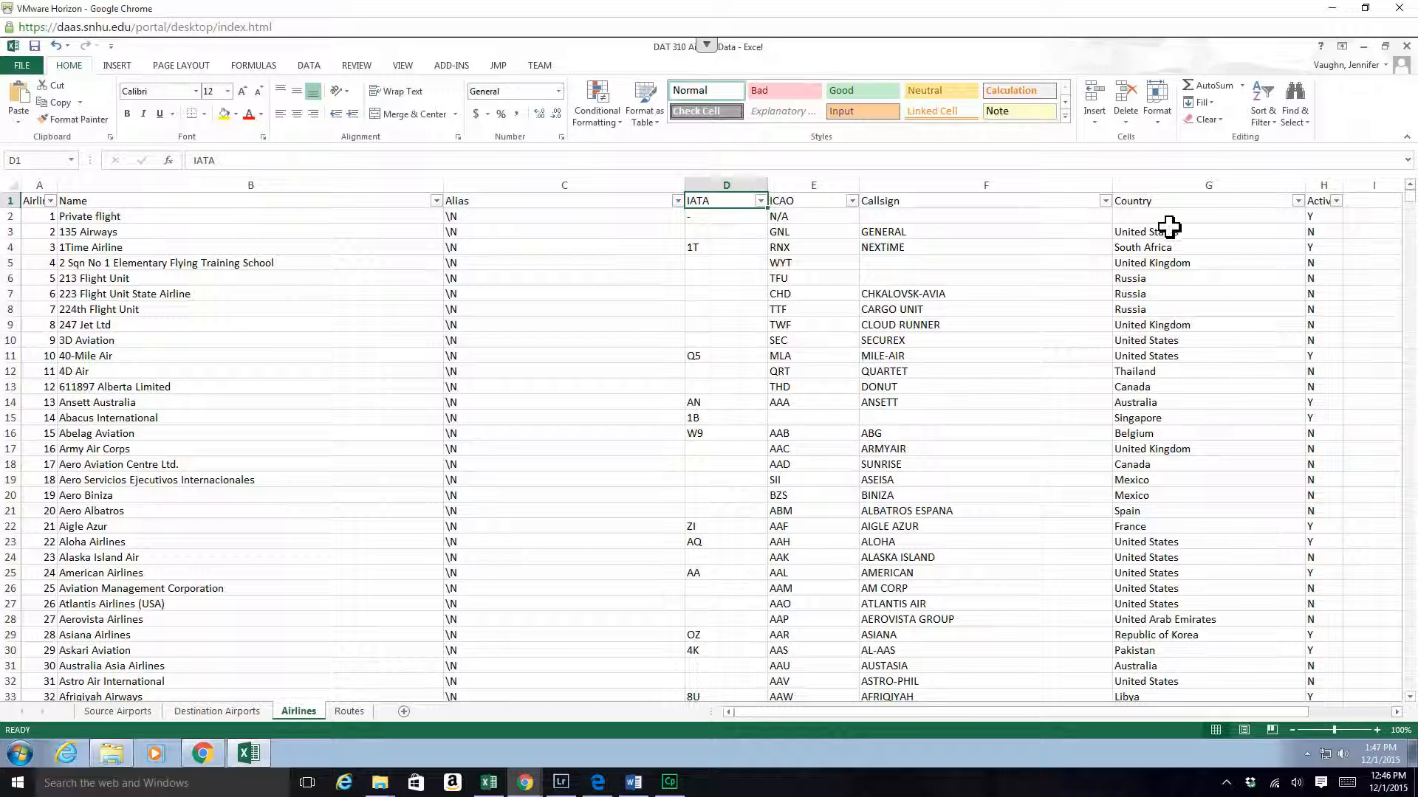
Step: Rename the Country header on the Airlines sheet to Airline Country
click(1170, 204)
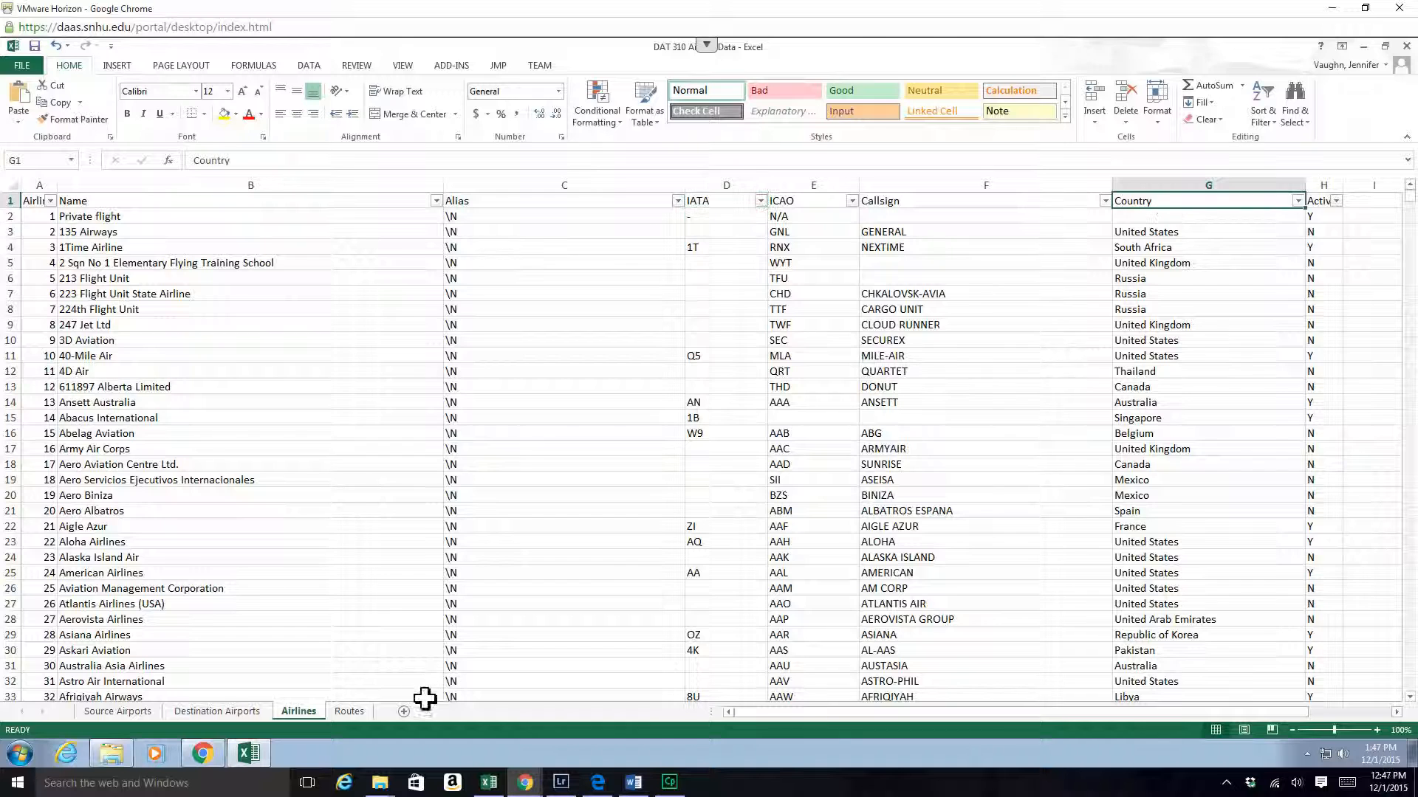
click(252, 713)
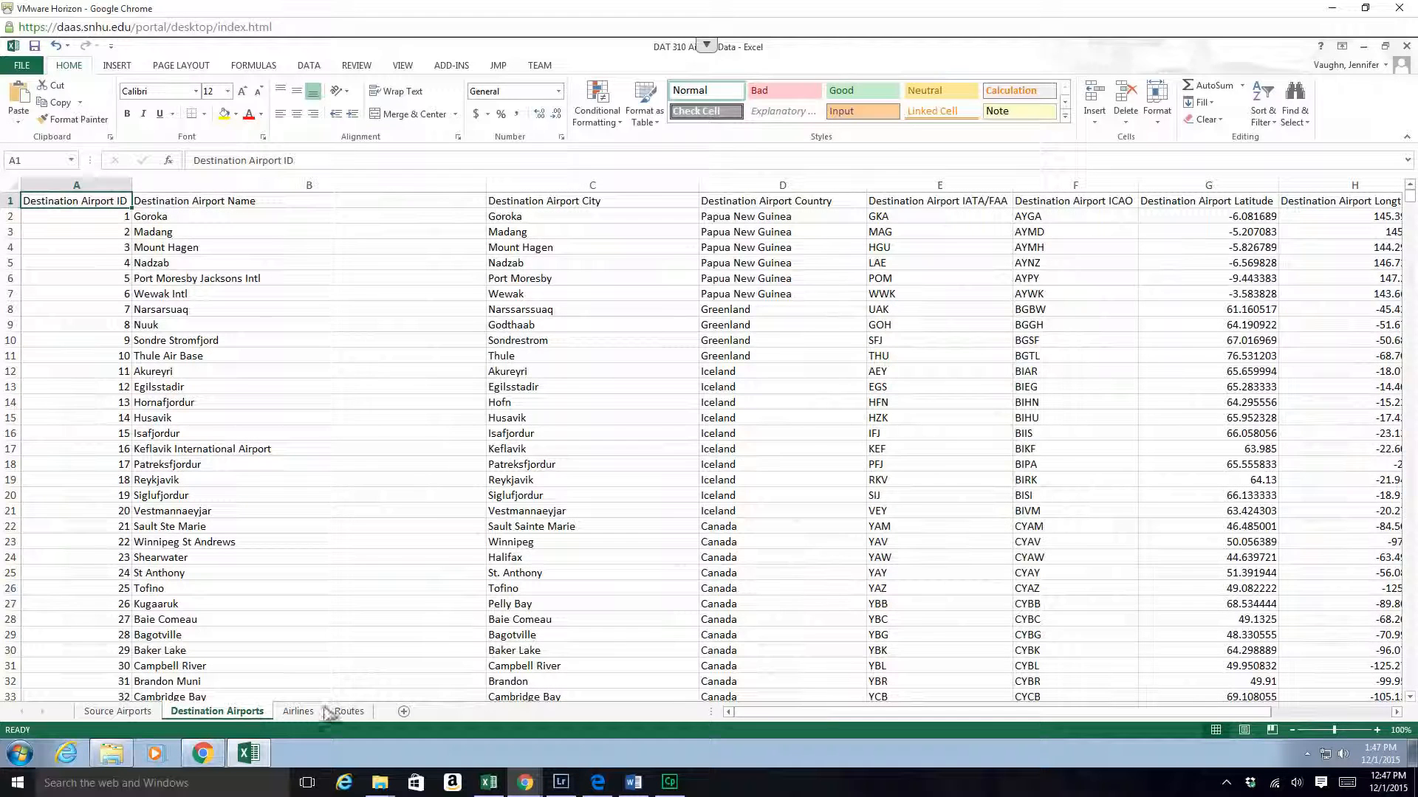
click(299, 711)
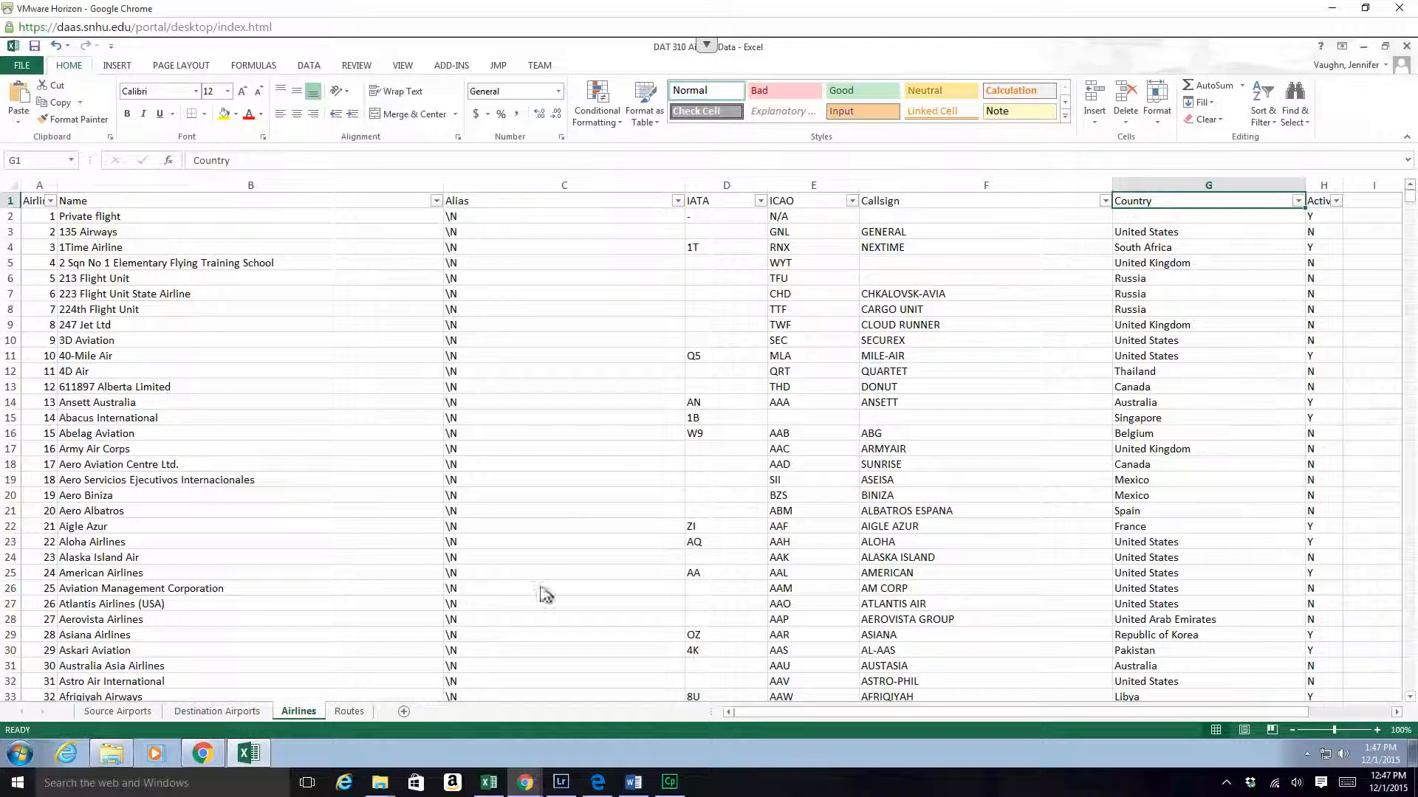
click(195, 160)
text(Arl)
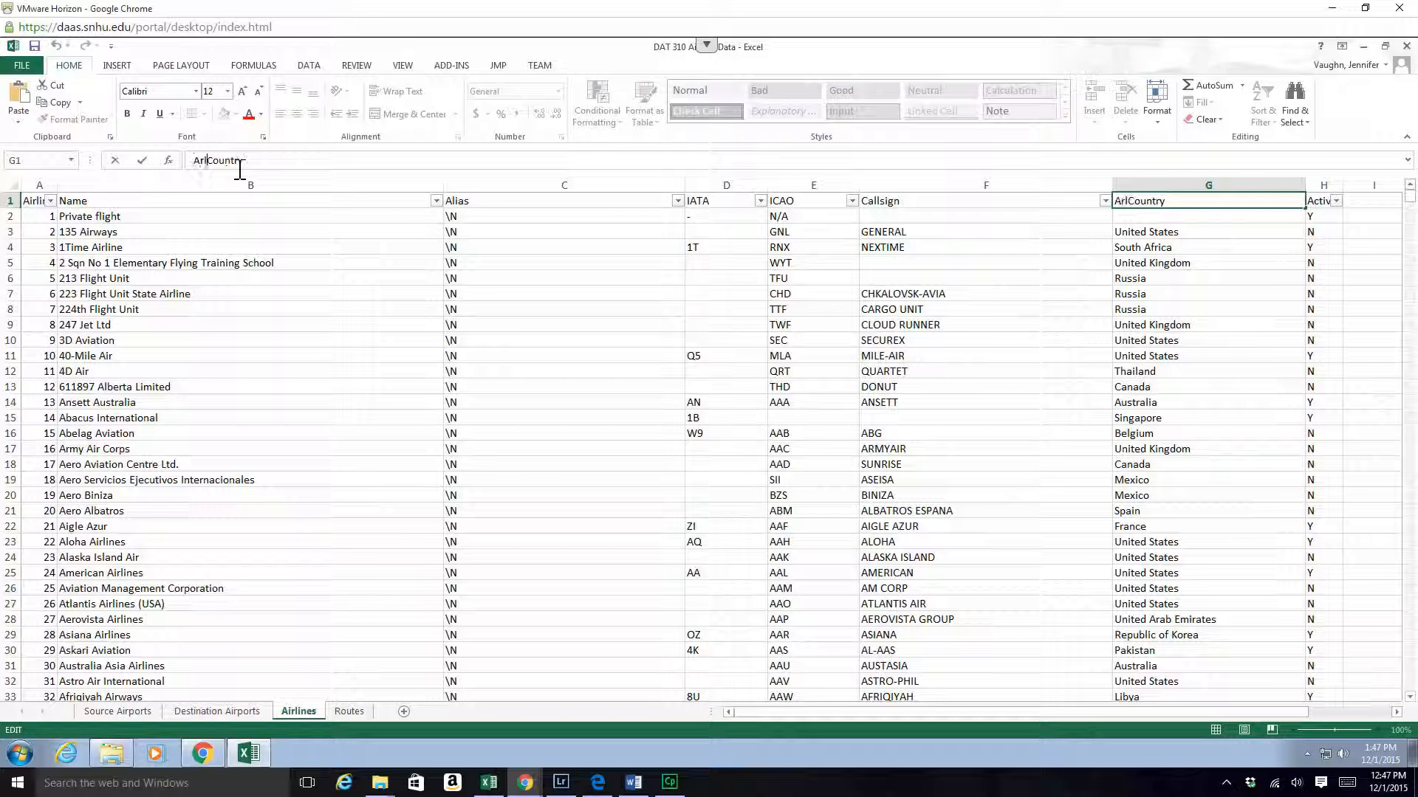
key(BackSpace)
key(BackSpace)
text(irline)
key(Return)
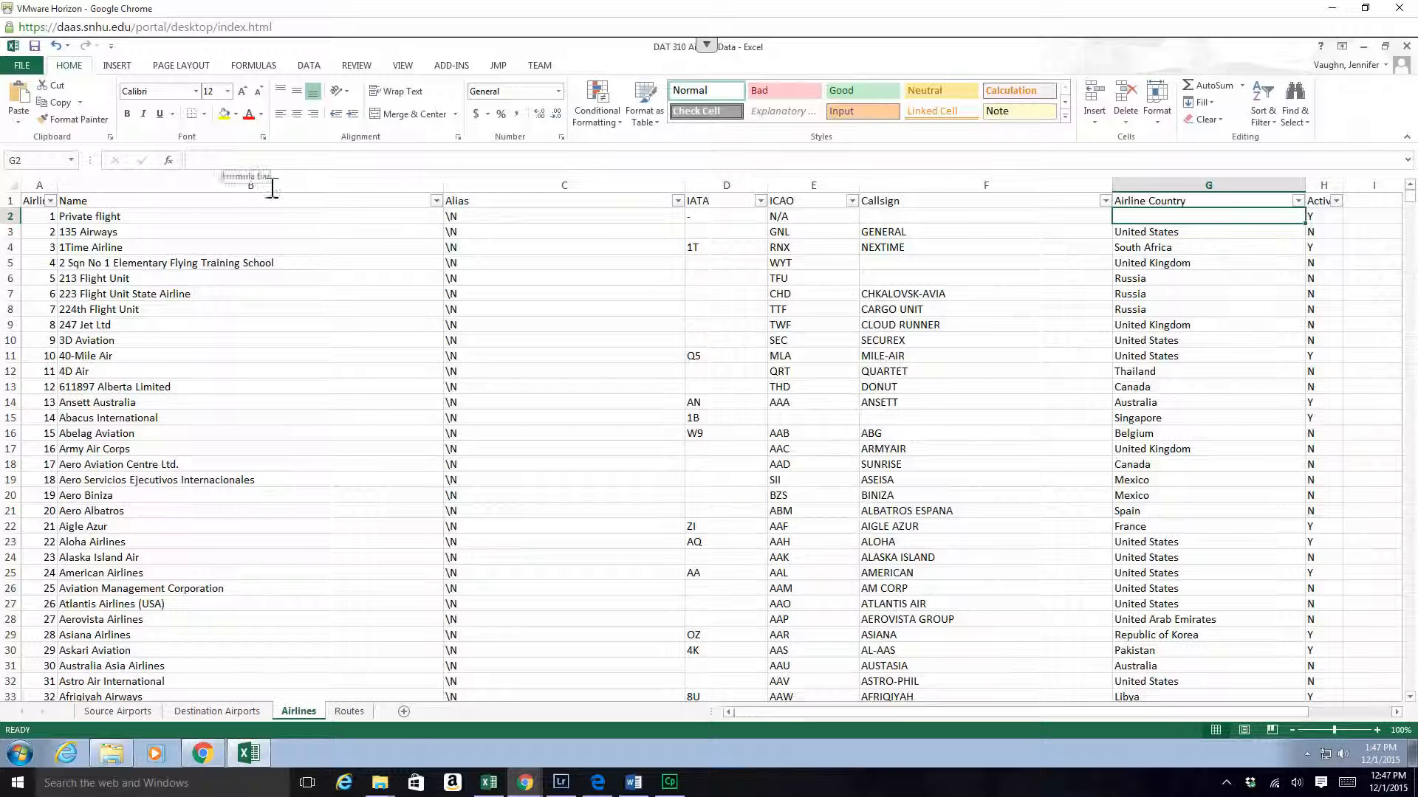
Step: Fit the Airline ID column width to its contents and rename the Name header to Airline Name
double_click(62, 190)
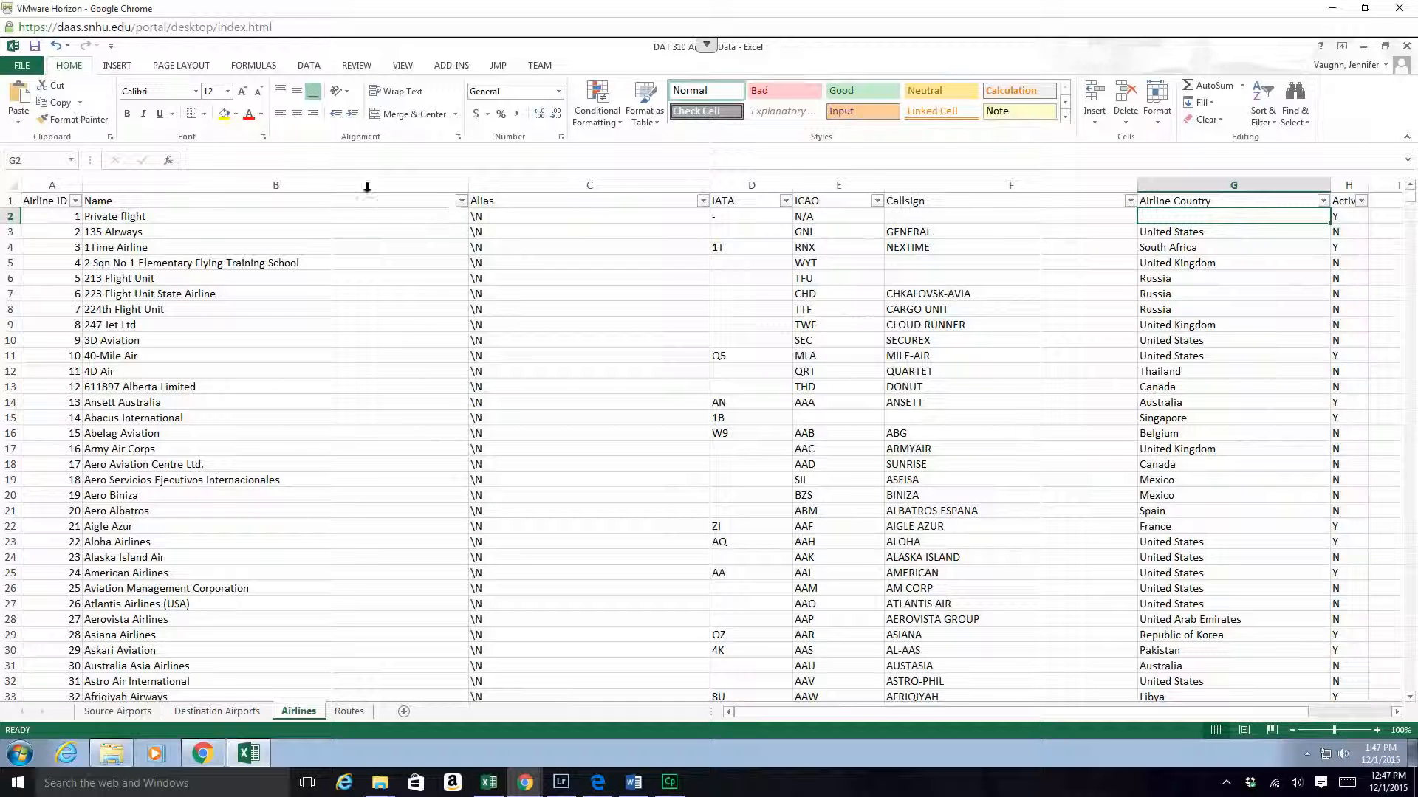
click(244, 201)
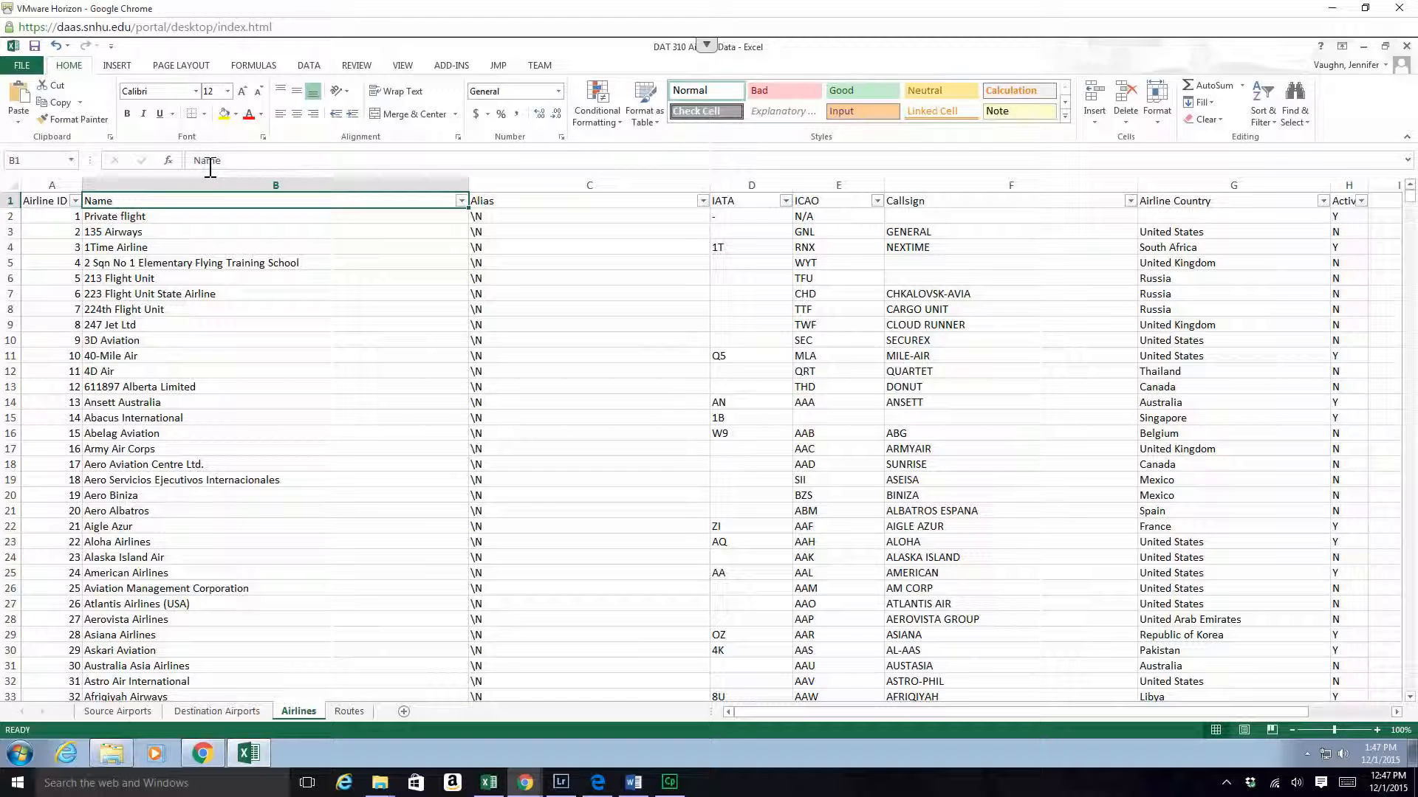
click(194, 160)
text(Airl)
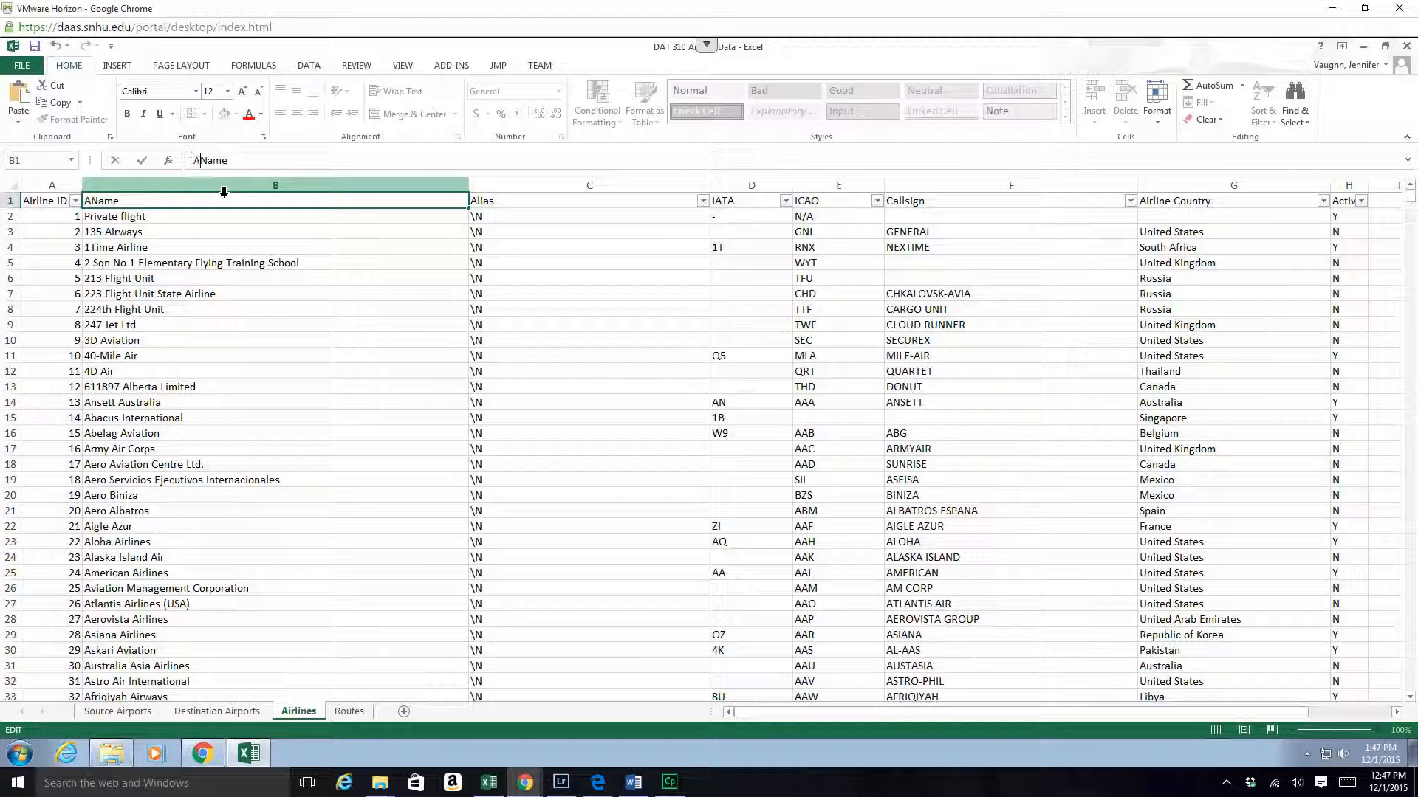
text(ine)
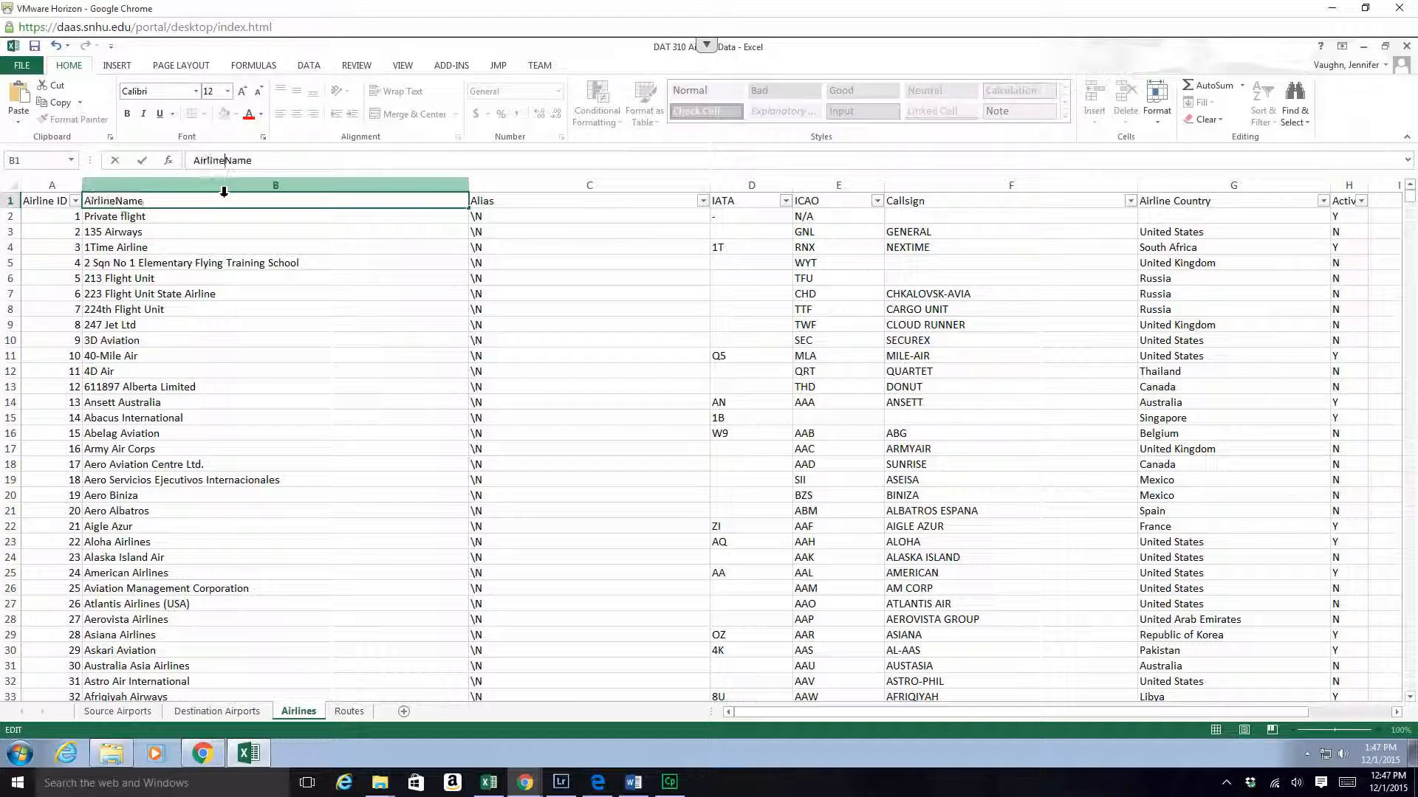
key(Return)
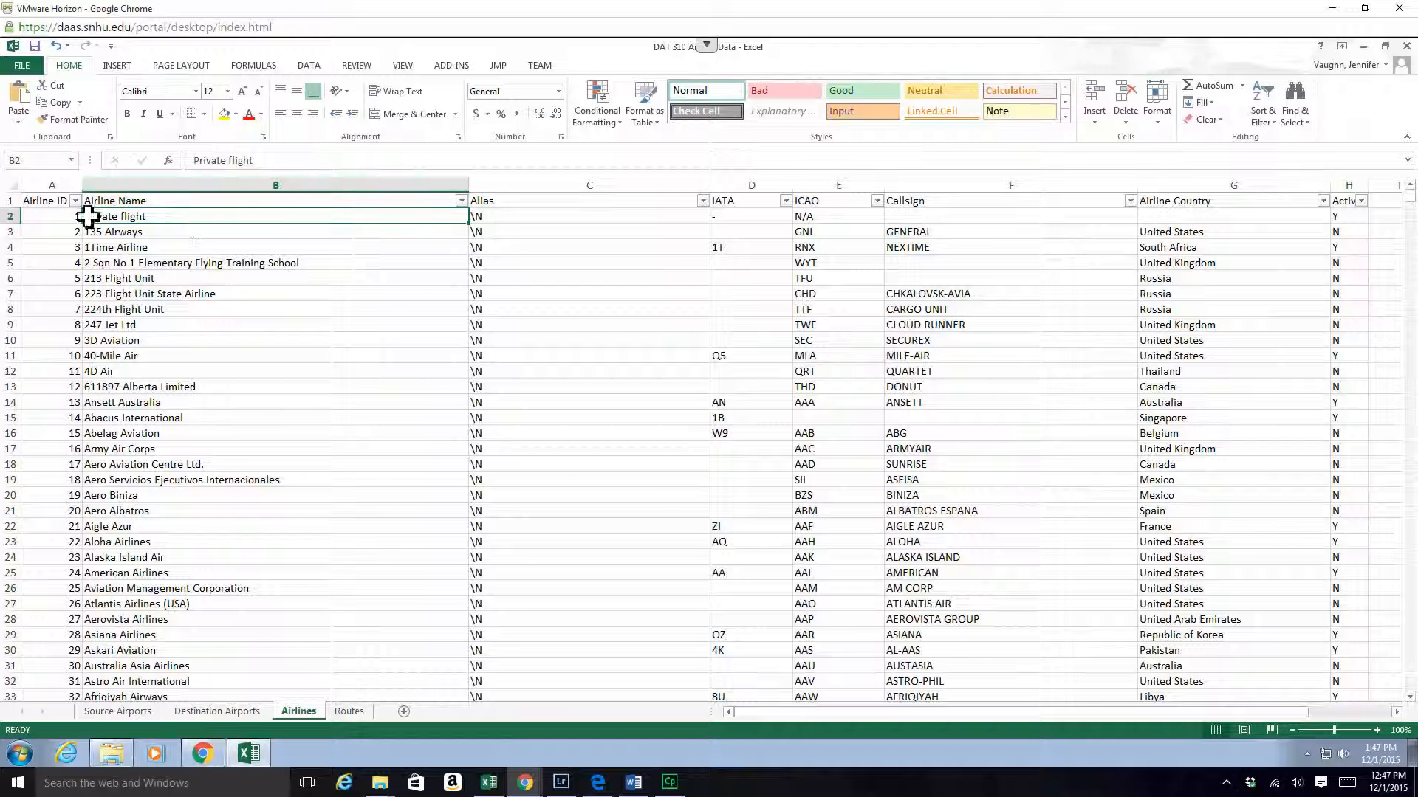
Step: Check the Airline ID header against the matching field on the Routes sheet and return to the Airlines sheet
click(49, 203)
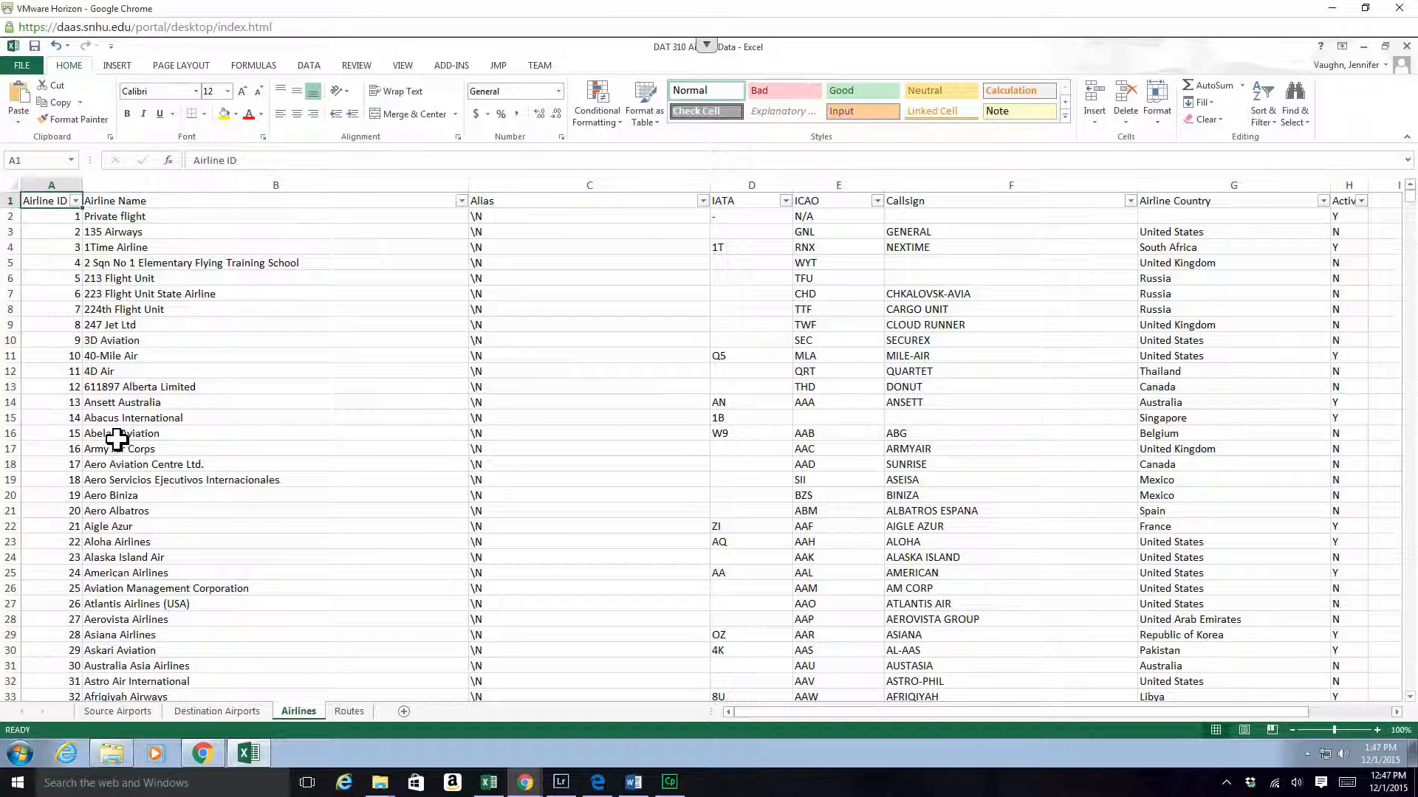
click(357, 715)
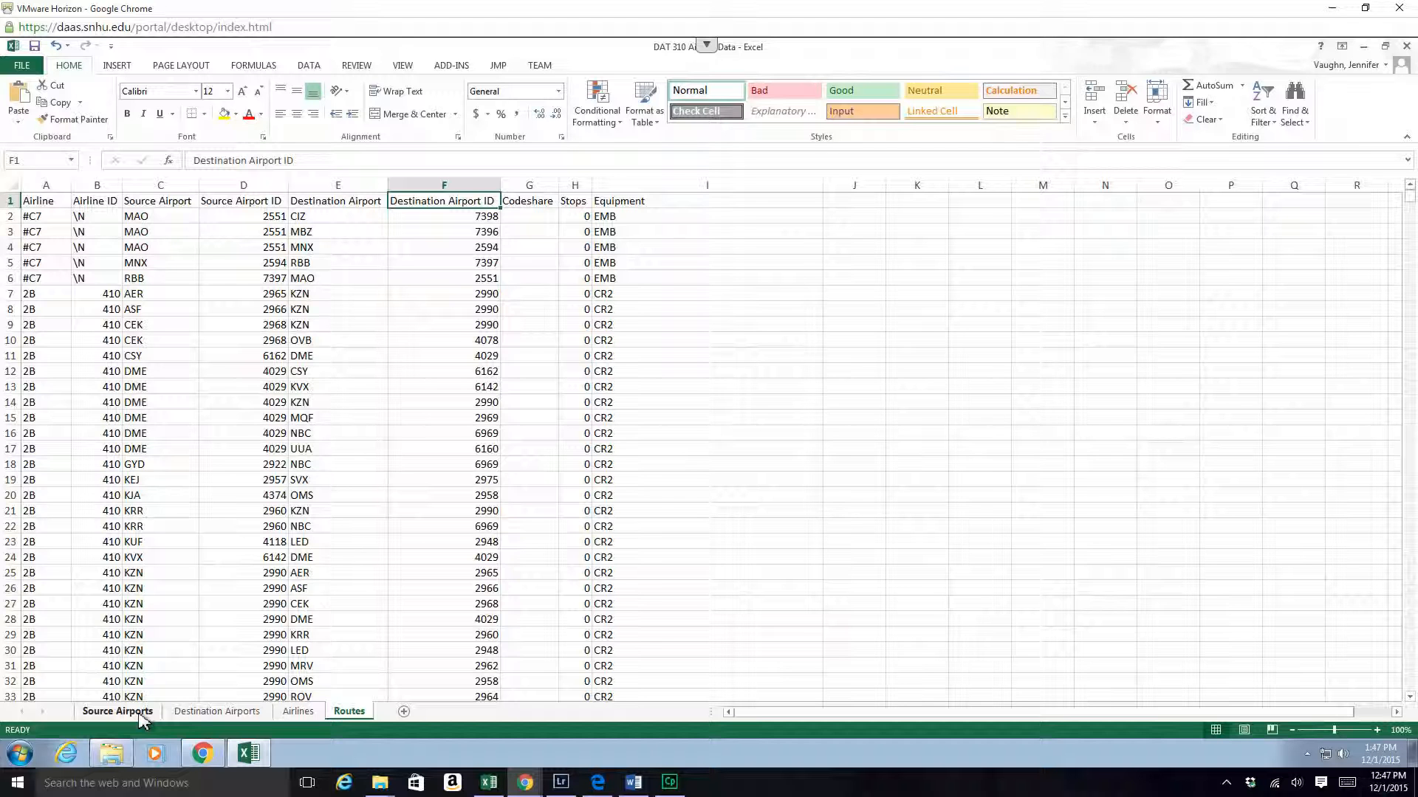
click(300, 712)
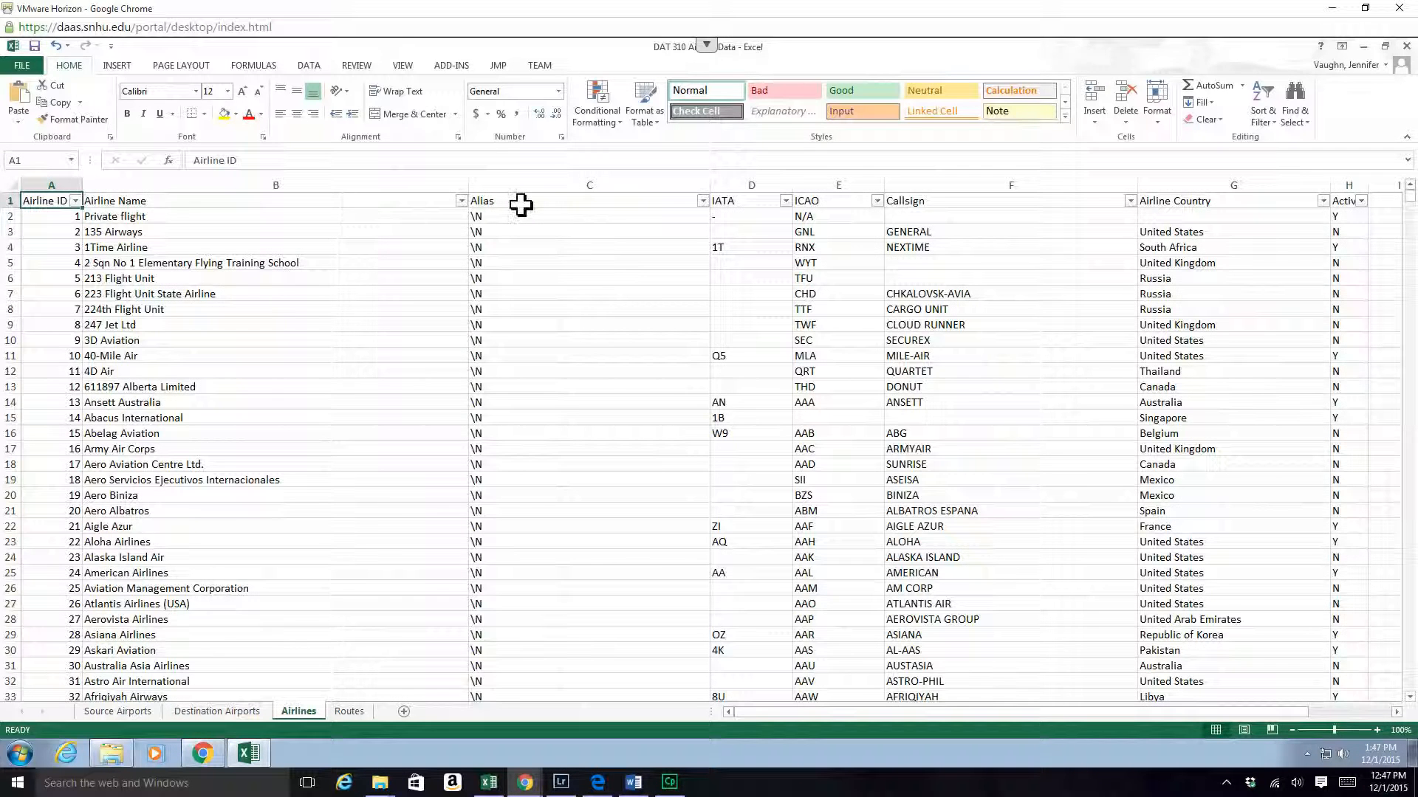
Step: Rename the Alias header on the Airlines sheet to Airline Alias
click(484, 206)
click(194, 161)
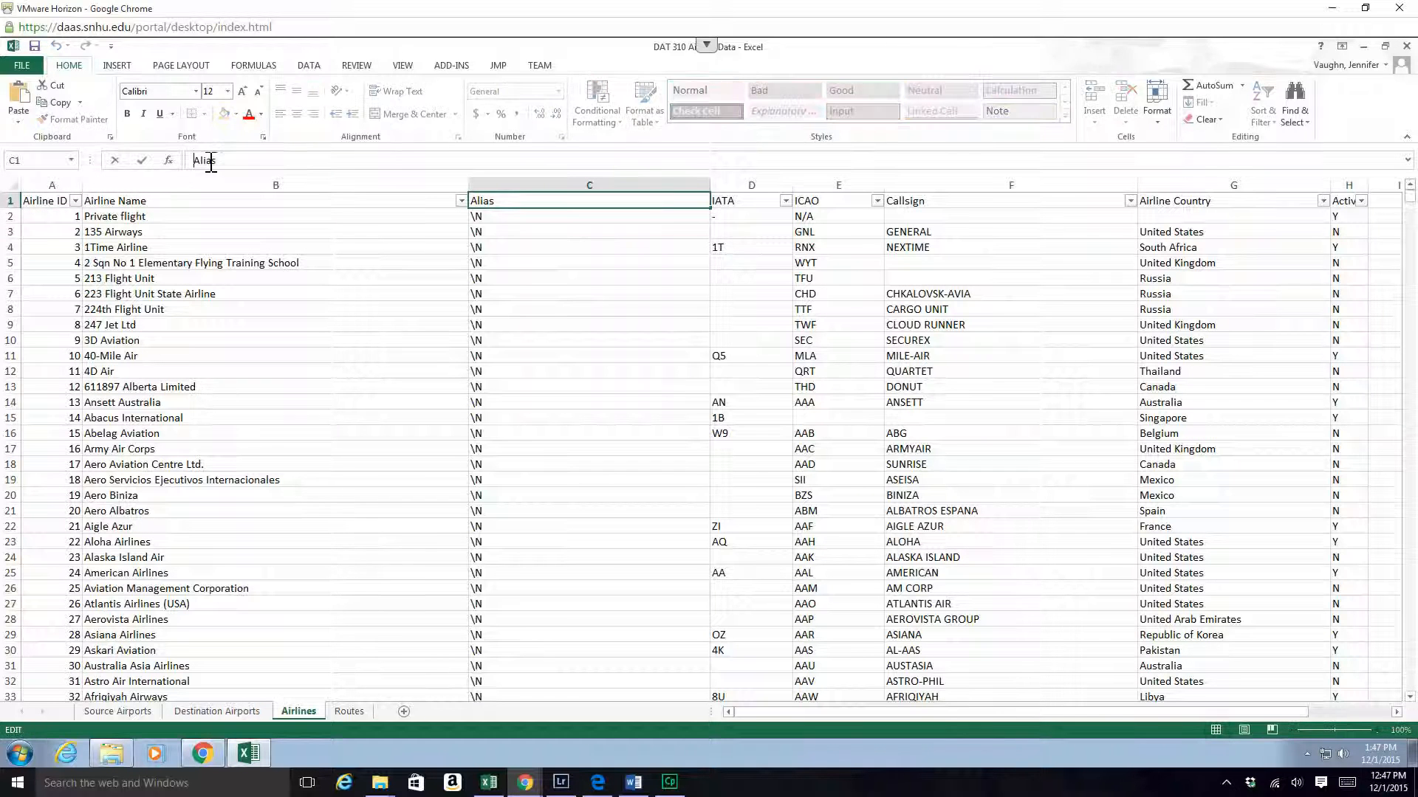
text(ARIline)
key(BackSpace)
key(BackSpace)
key(BackSpace)
key(BackSpace)
key(BackSpace)
key(BackSpace)
text(irlei)
key(BackSpace)
key(BackSpace)
text(ine)
key(Return)
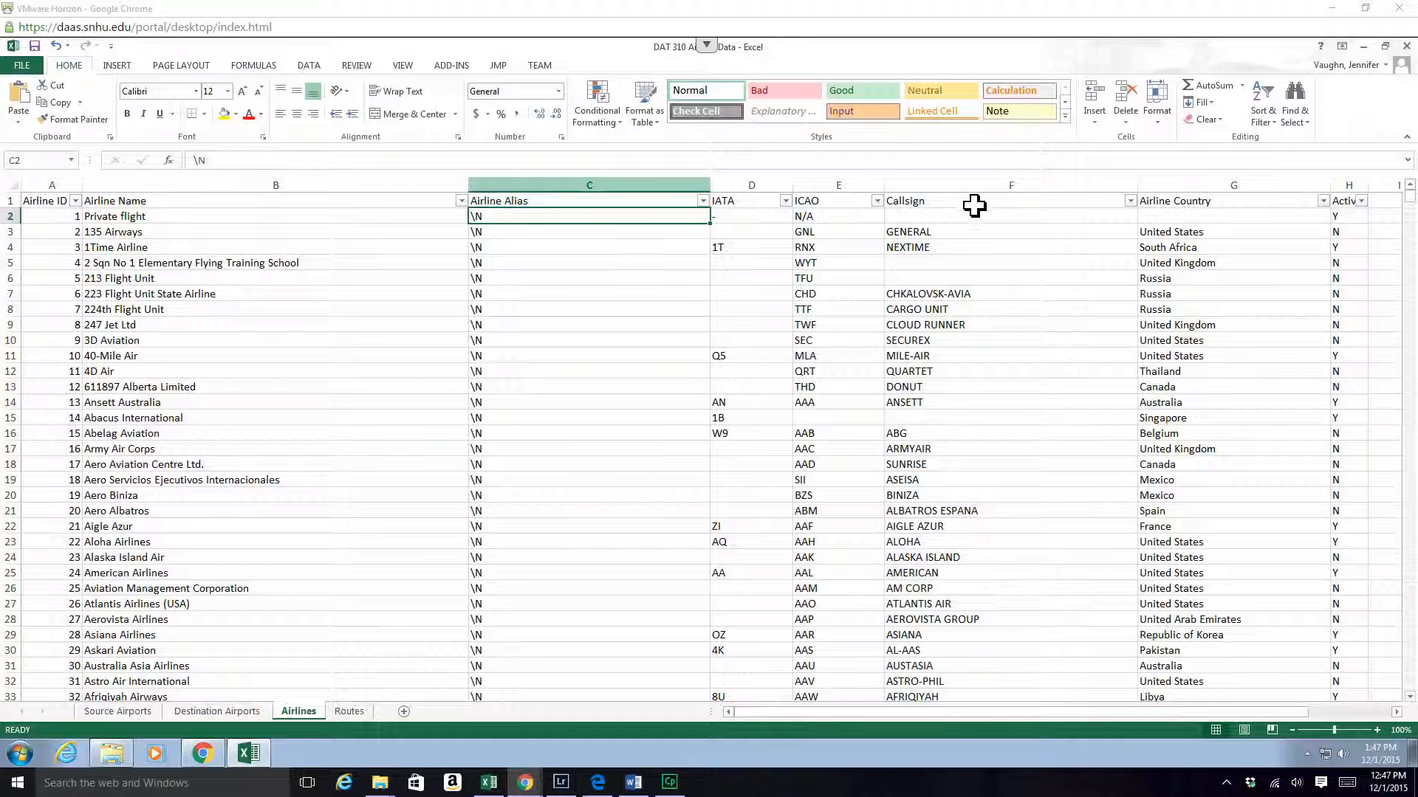
Step: Rename the Callsign header on the Airlines sheet to Airline Callsign
click(969, 203)
click(193, 161)
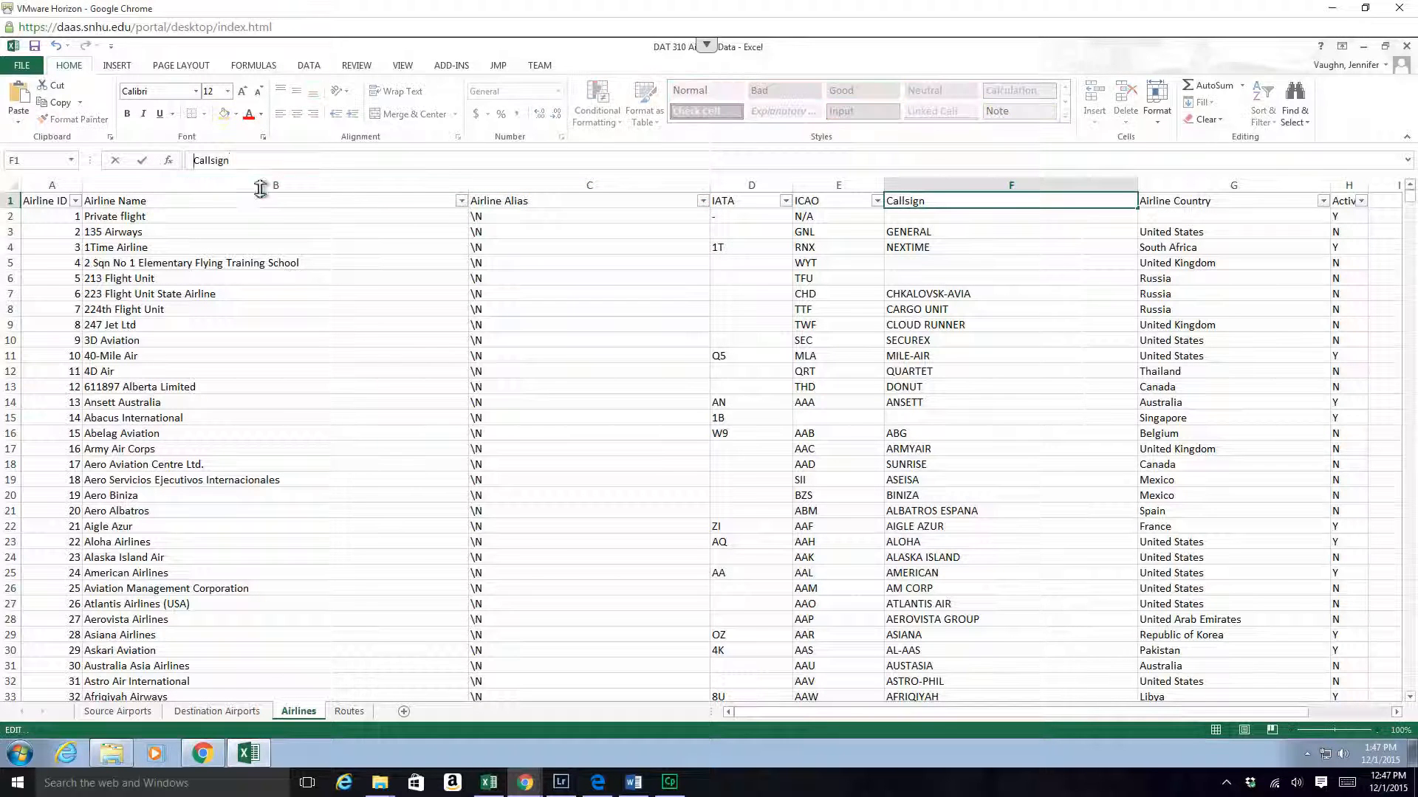
text(Ar)
key(BackSpace)
text(irline)
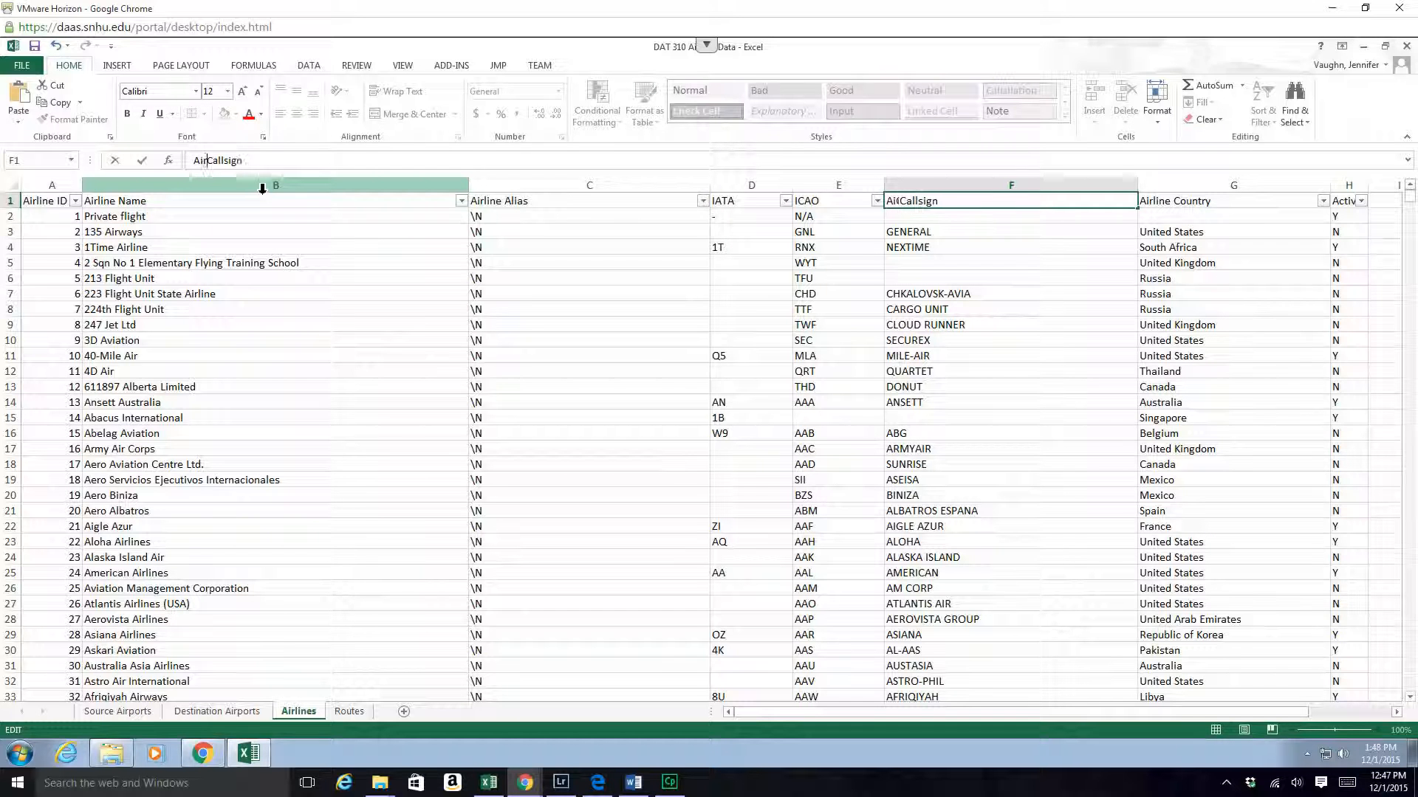
key(Return)
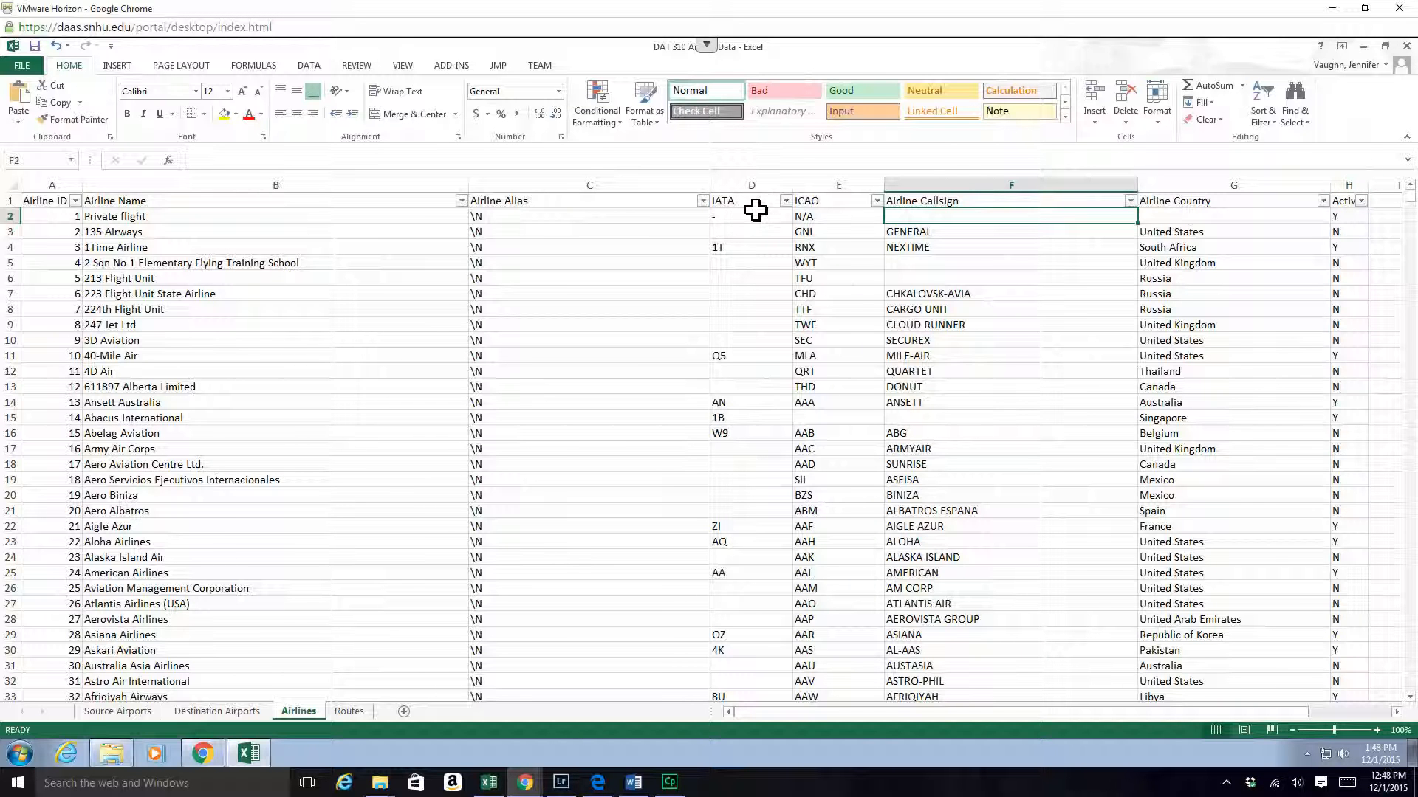
Step: Save a copy of the workbook in the Course Content folder as DAT 310 Airport Data Revised, with the Source Airports sheet showing
click(350, 713)
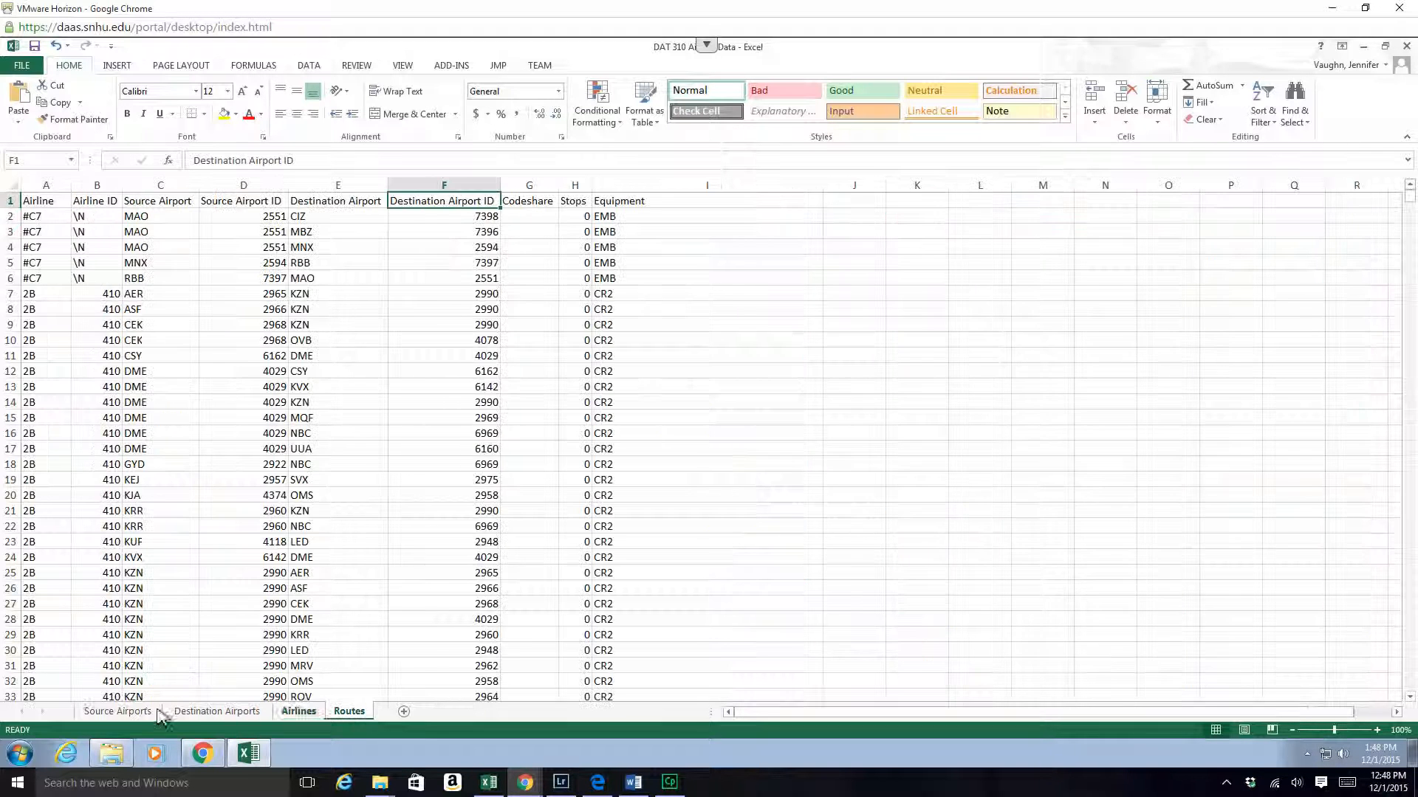
click(118, 713)
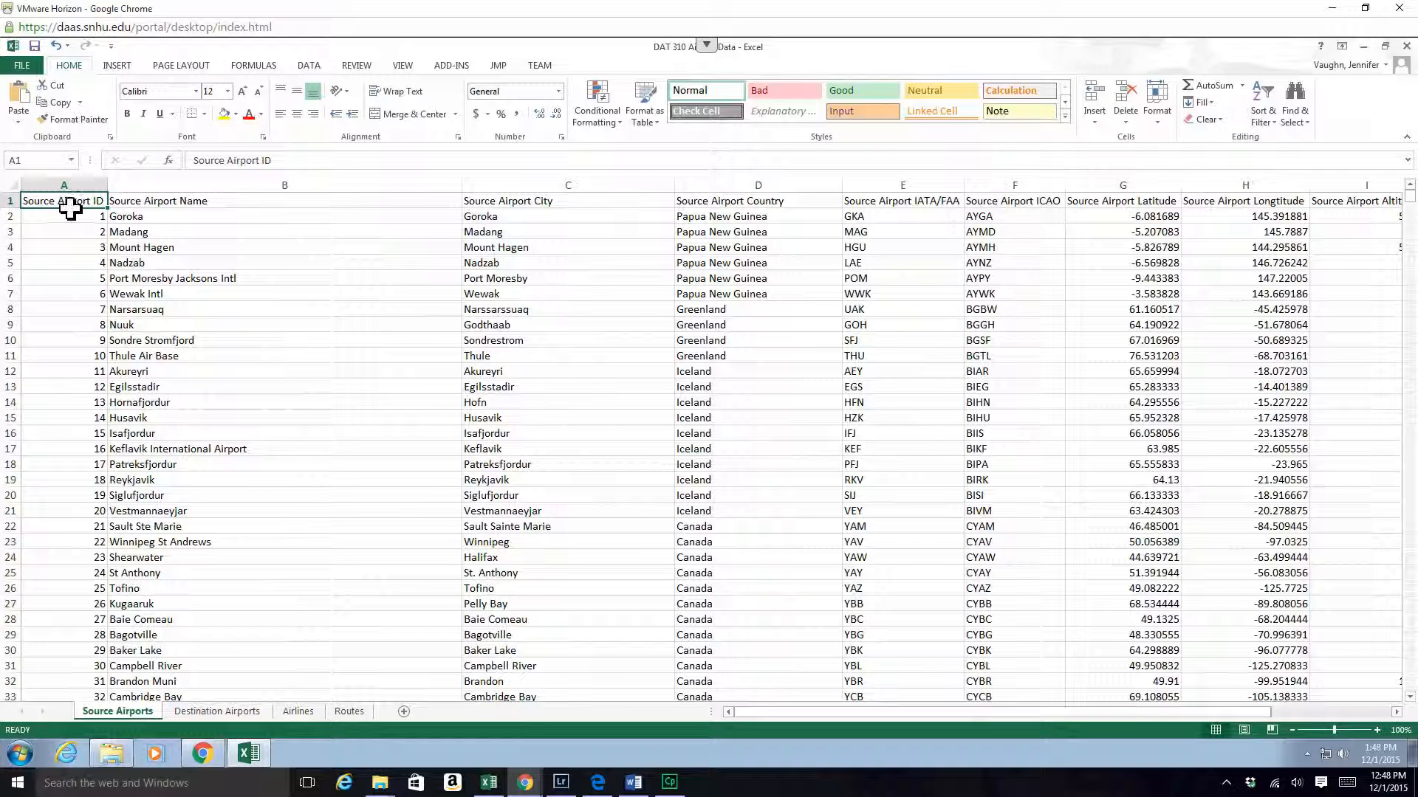
click(35, 72)
click(50, 216)
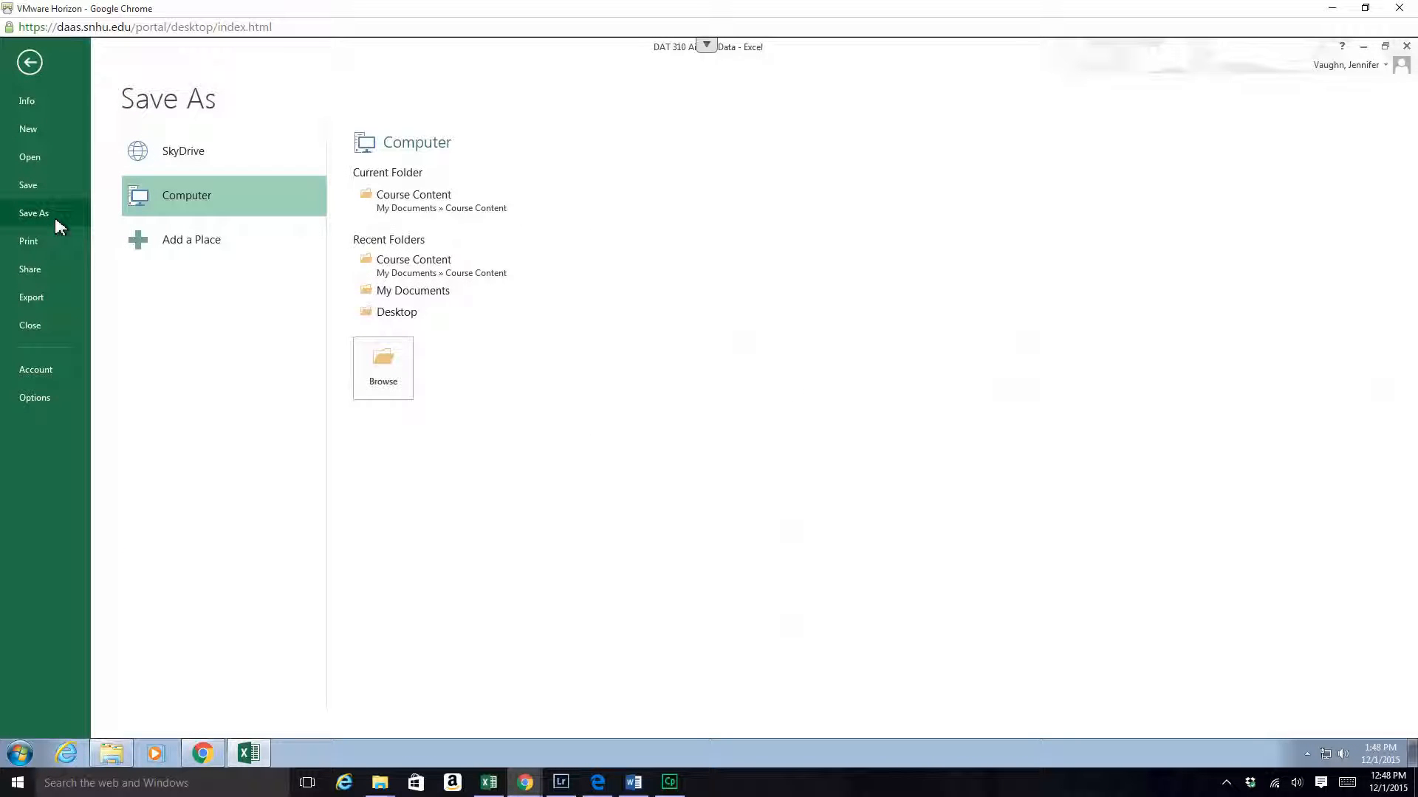
click(387, 263)
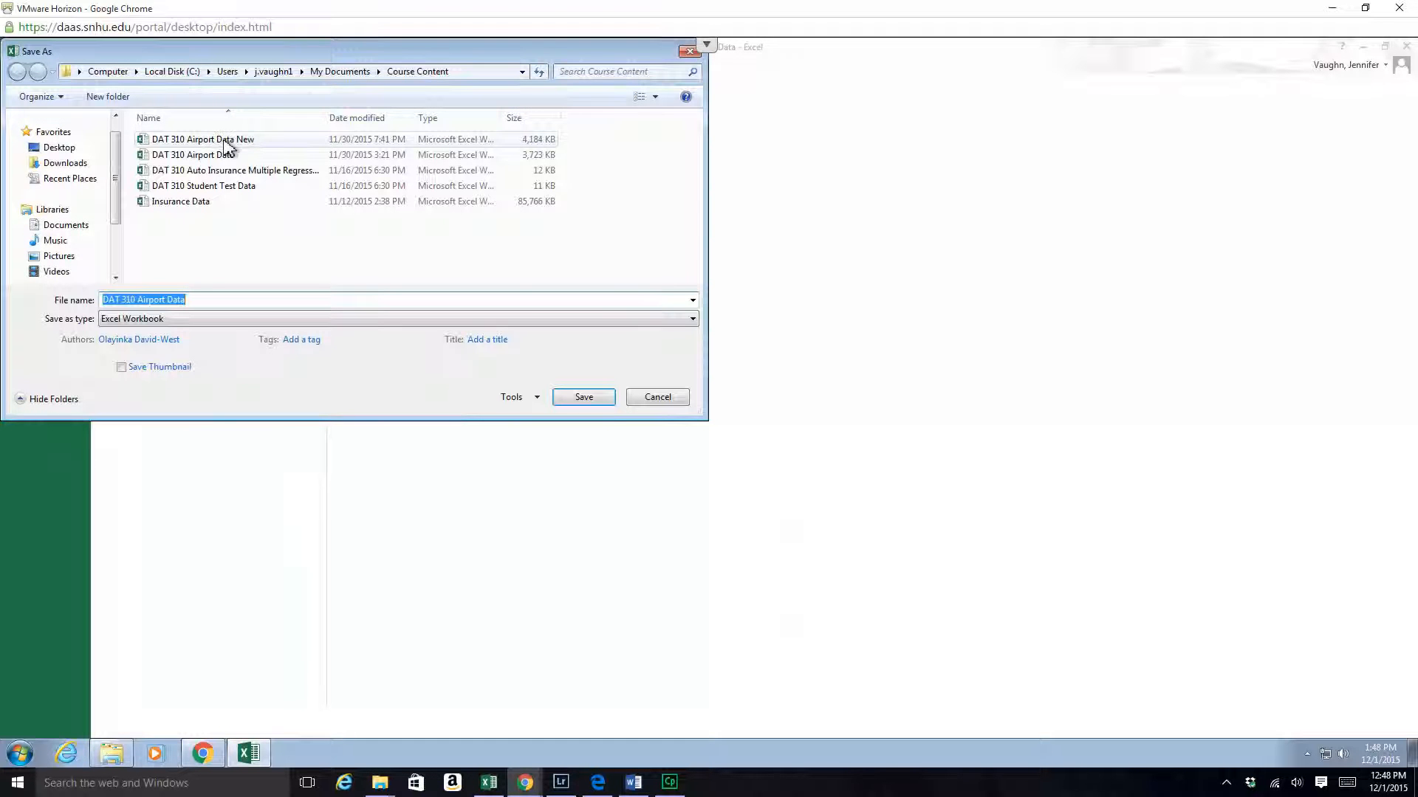
click(225, 304)
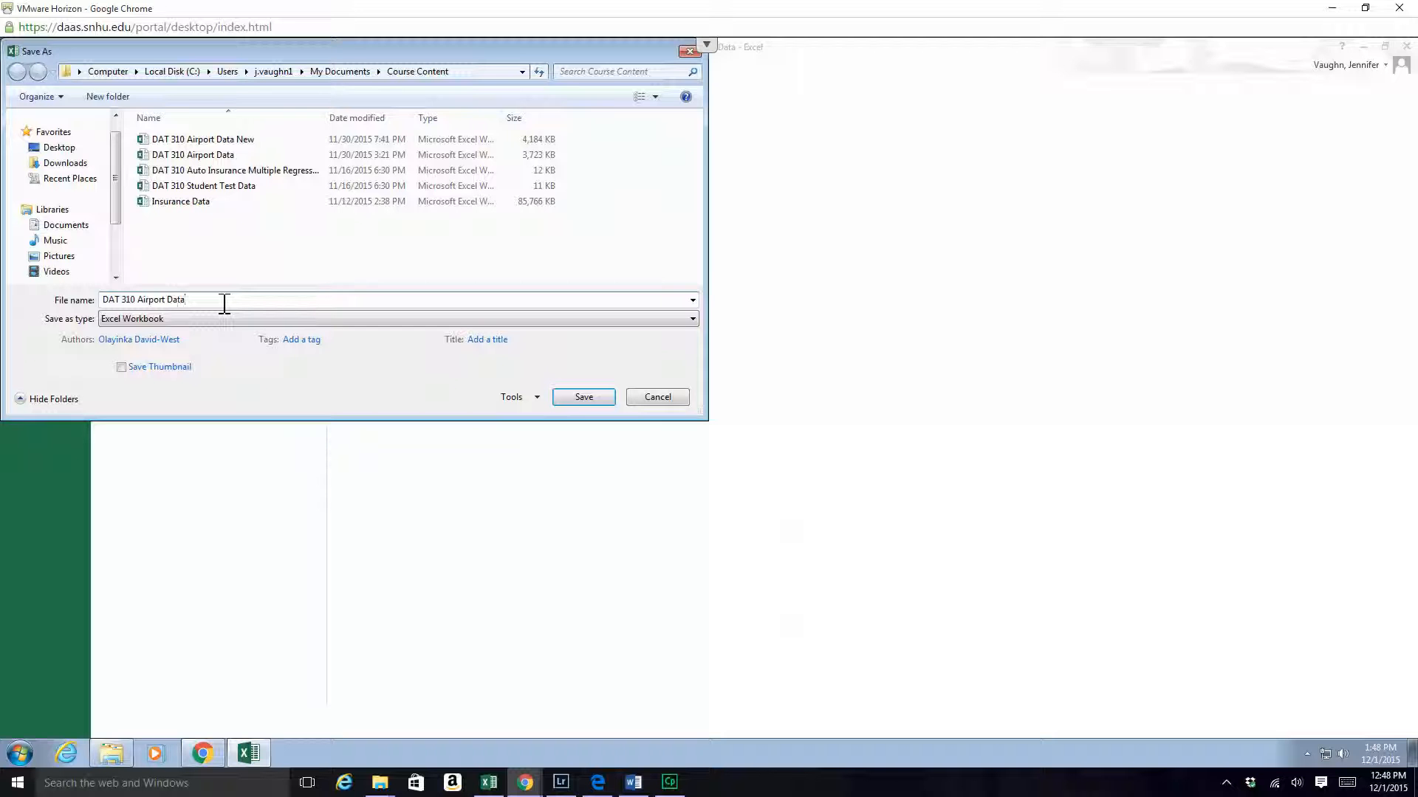
text(Revised)
click(585, 401)
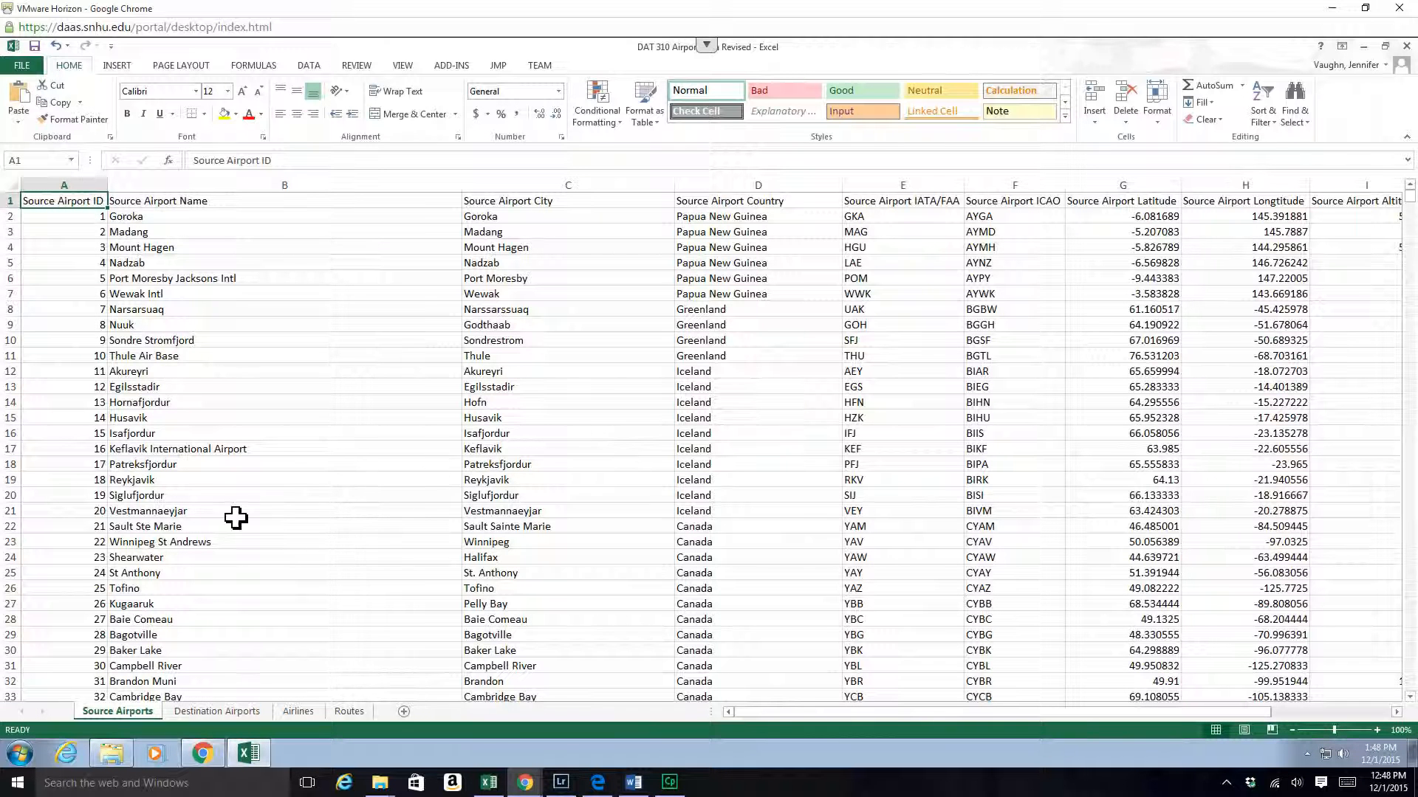
Step: Launch QlikView 11, choose to temporarily run the Personal Edition, and maximize its window
click(21, 754)
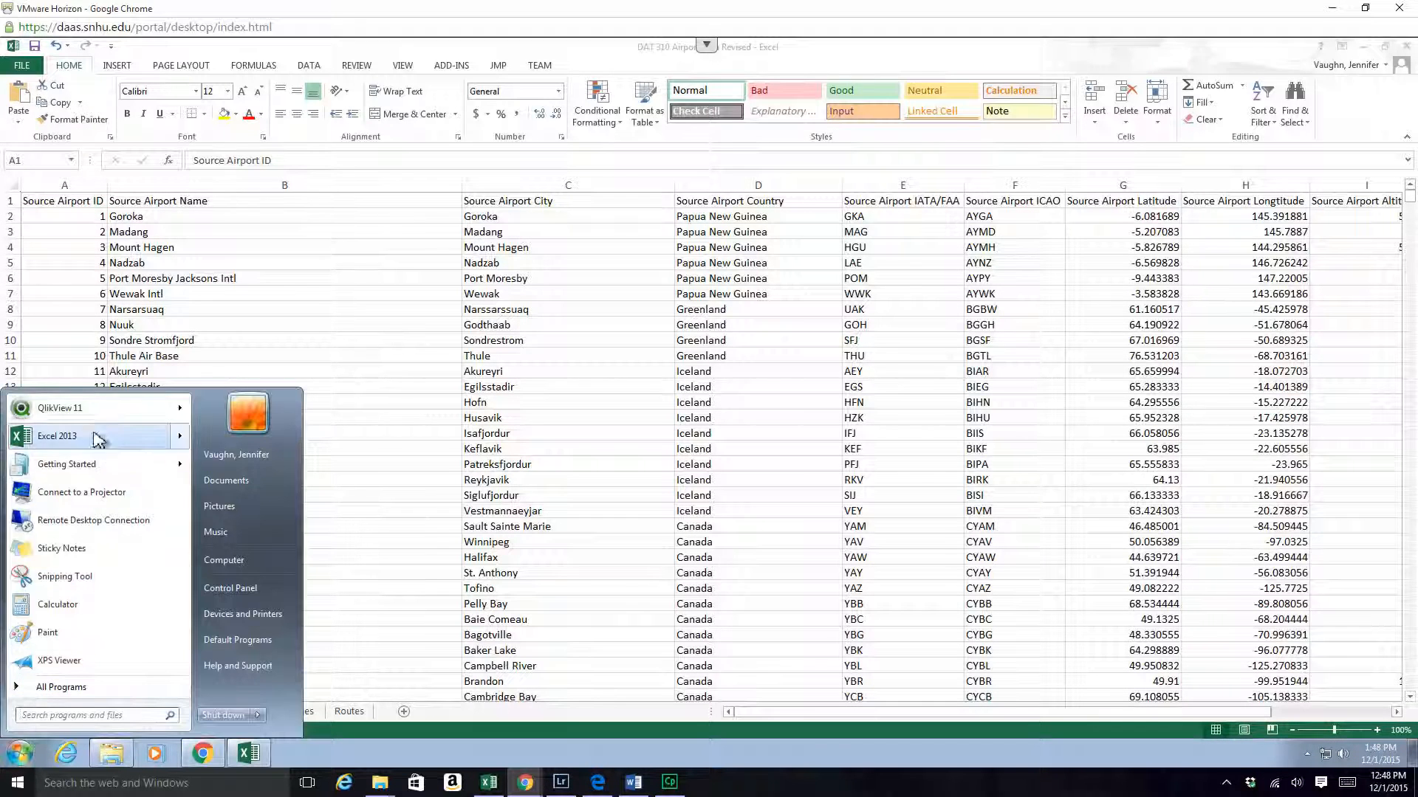
click(93, 409)
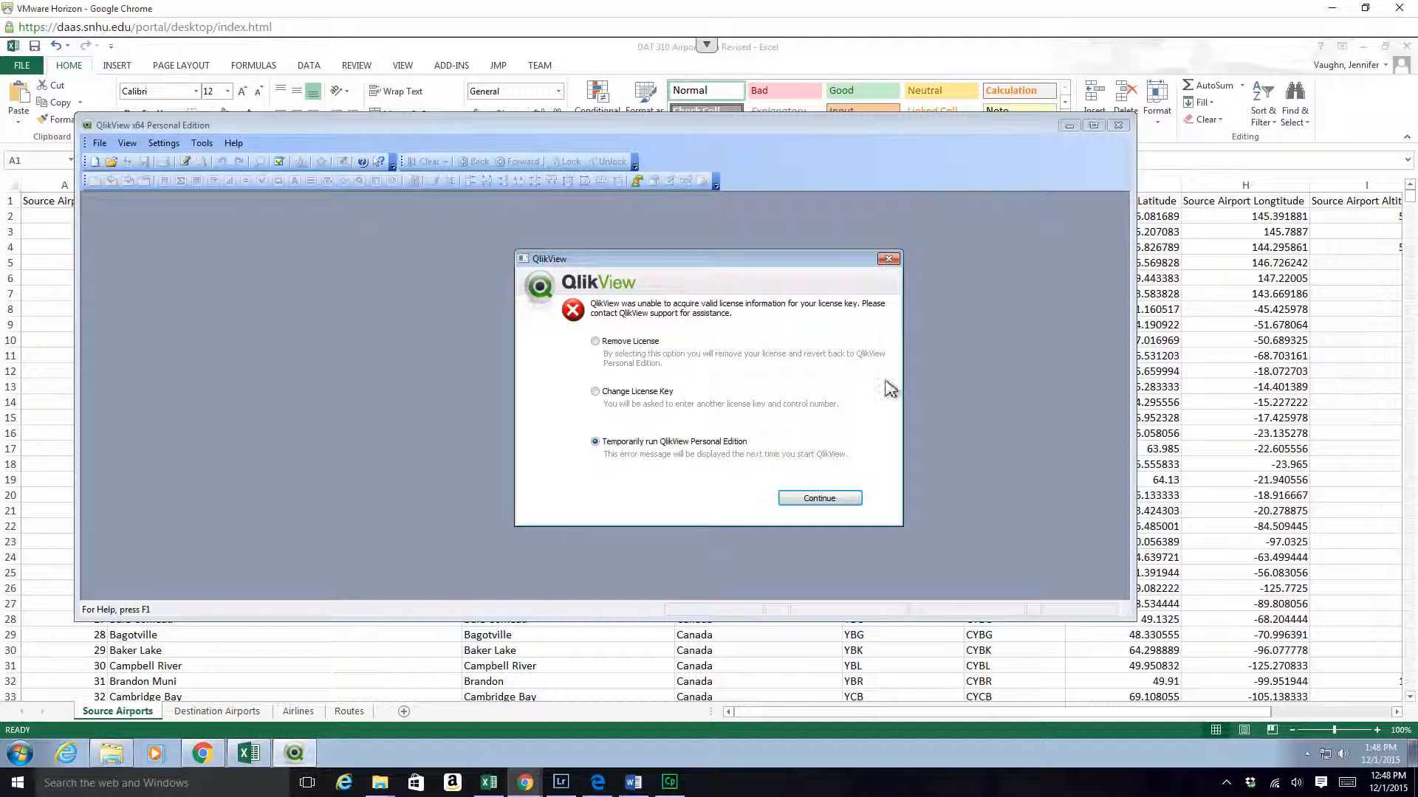
click(813, 502)
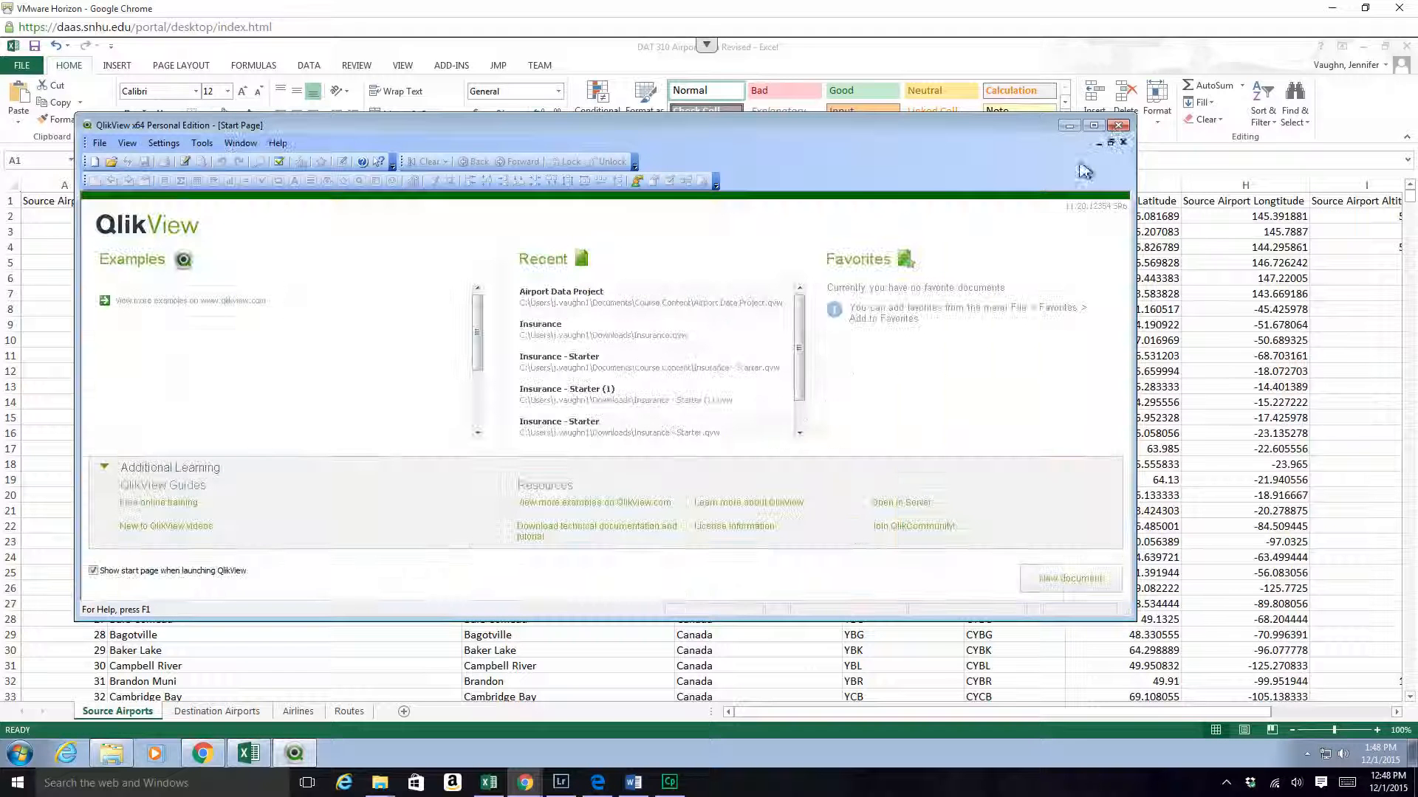
click(1094, 127)
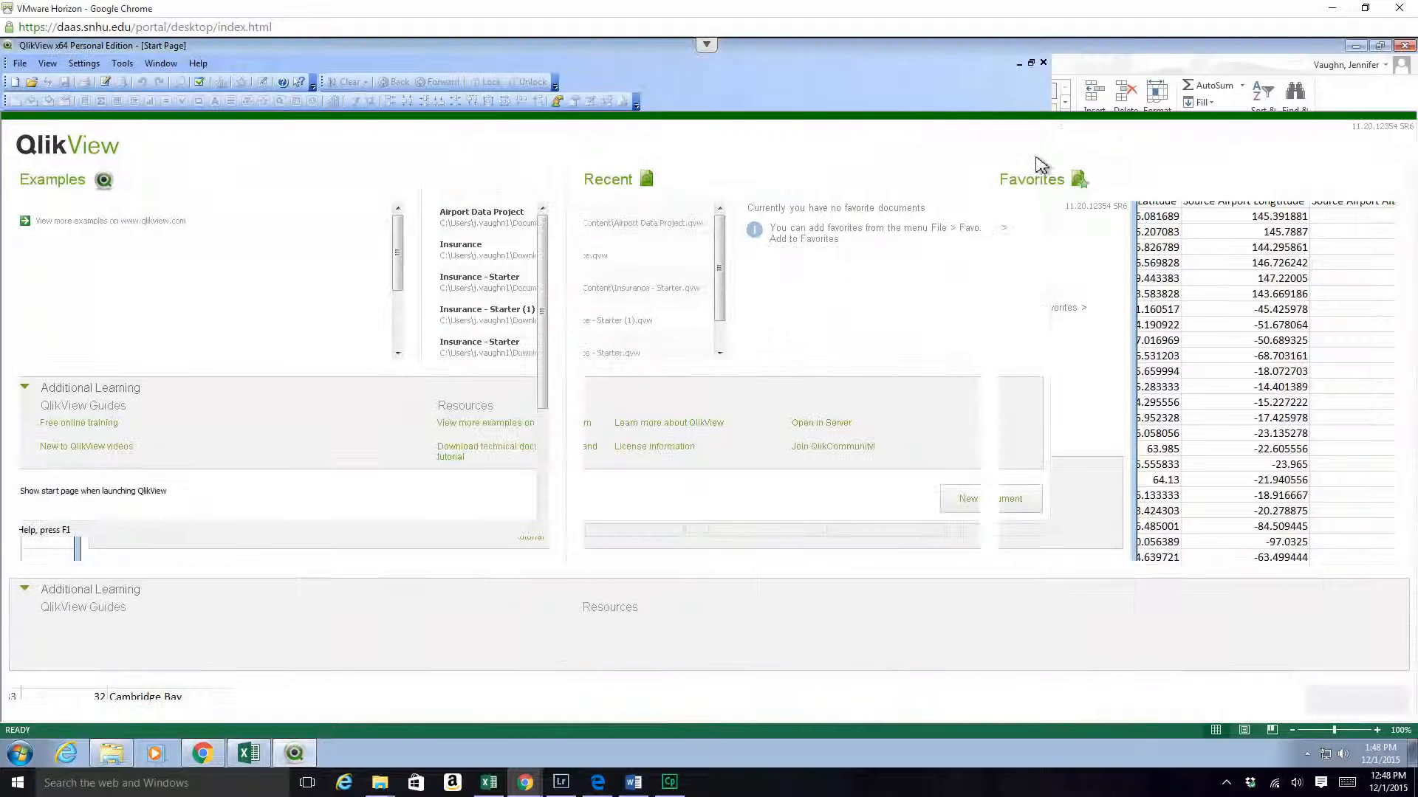
click(21, 754)
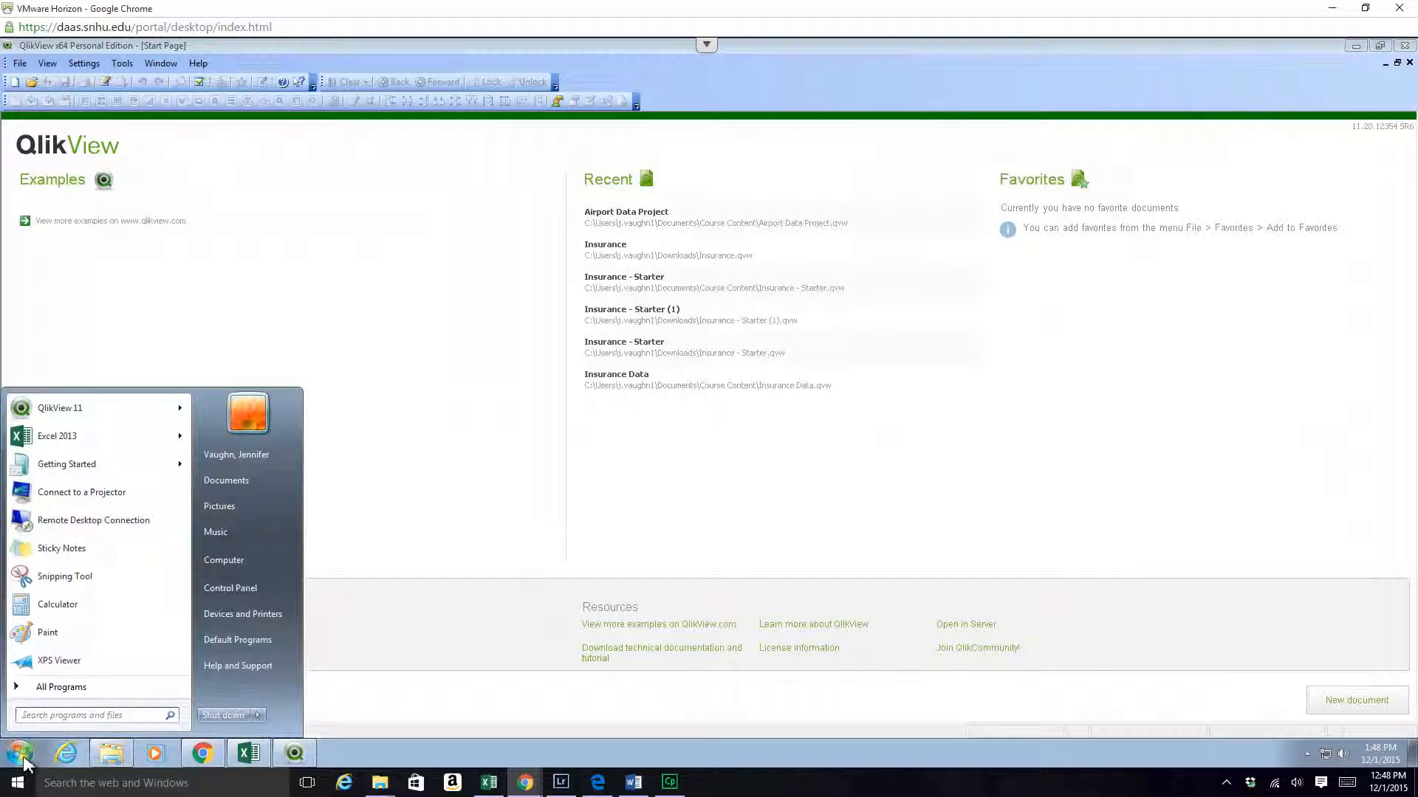
Step: Create a new blank QlikView document and dismiss the Getting Started Wizard
click(22, 758)
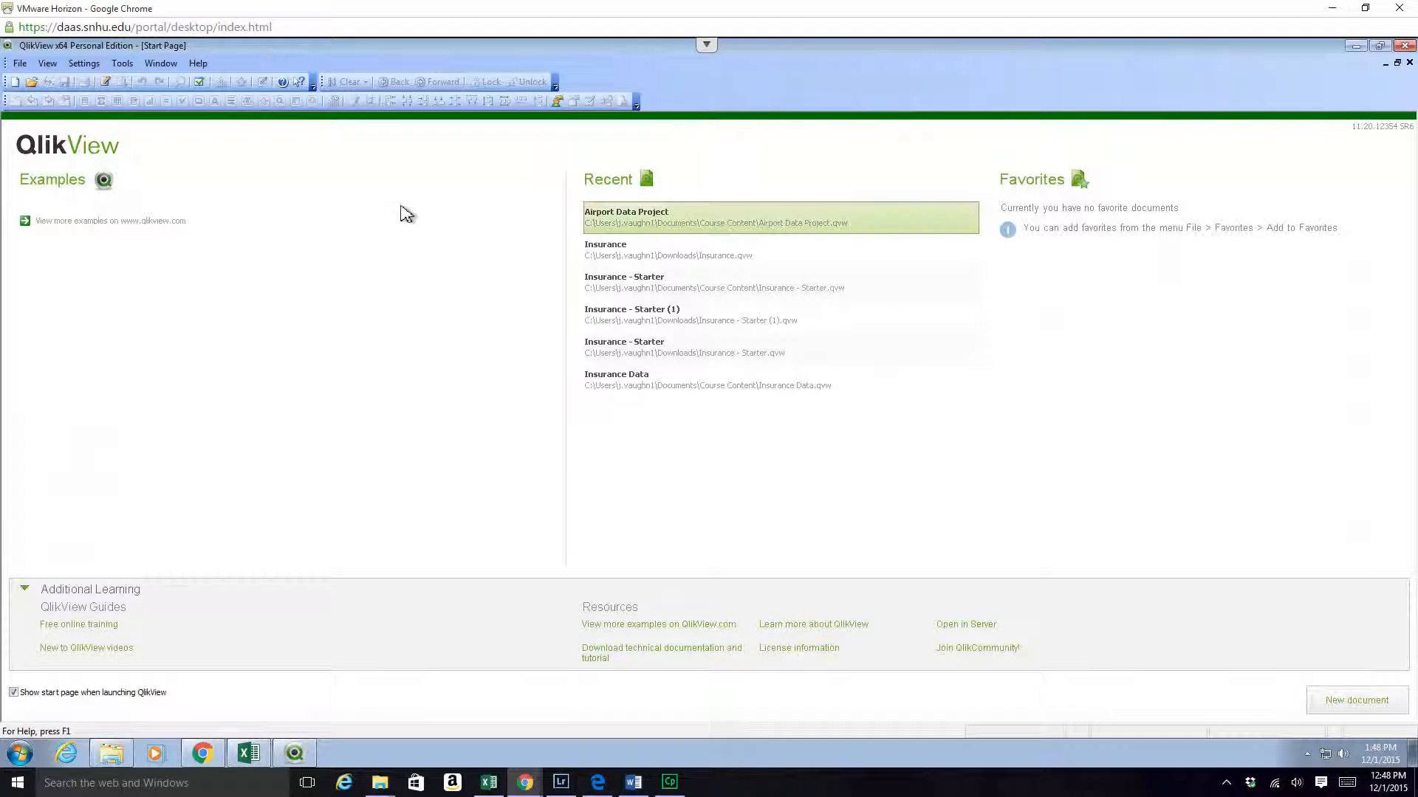
click(22, 65)
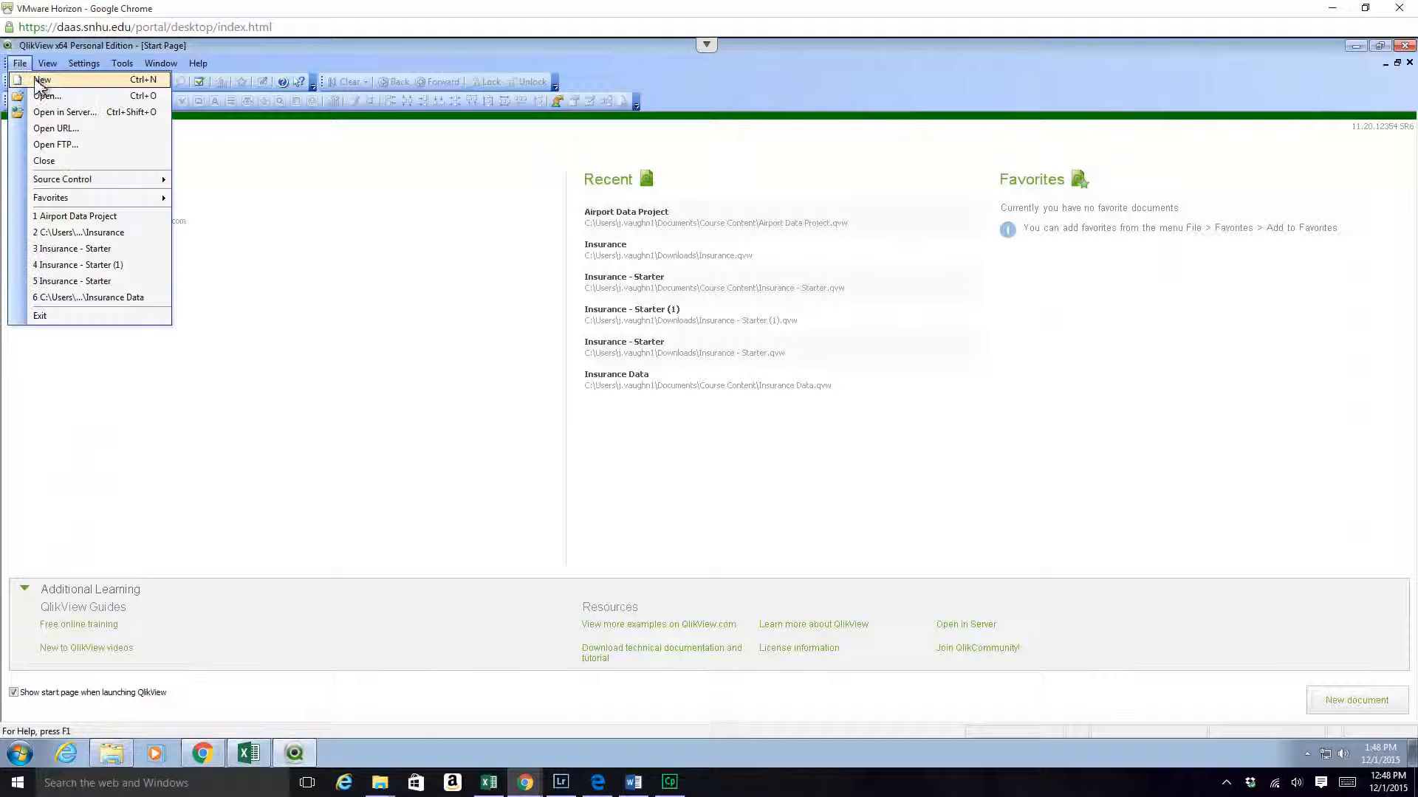
click(37, 81)
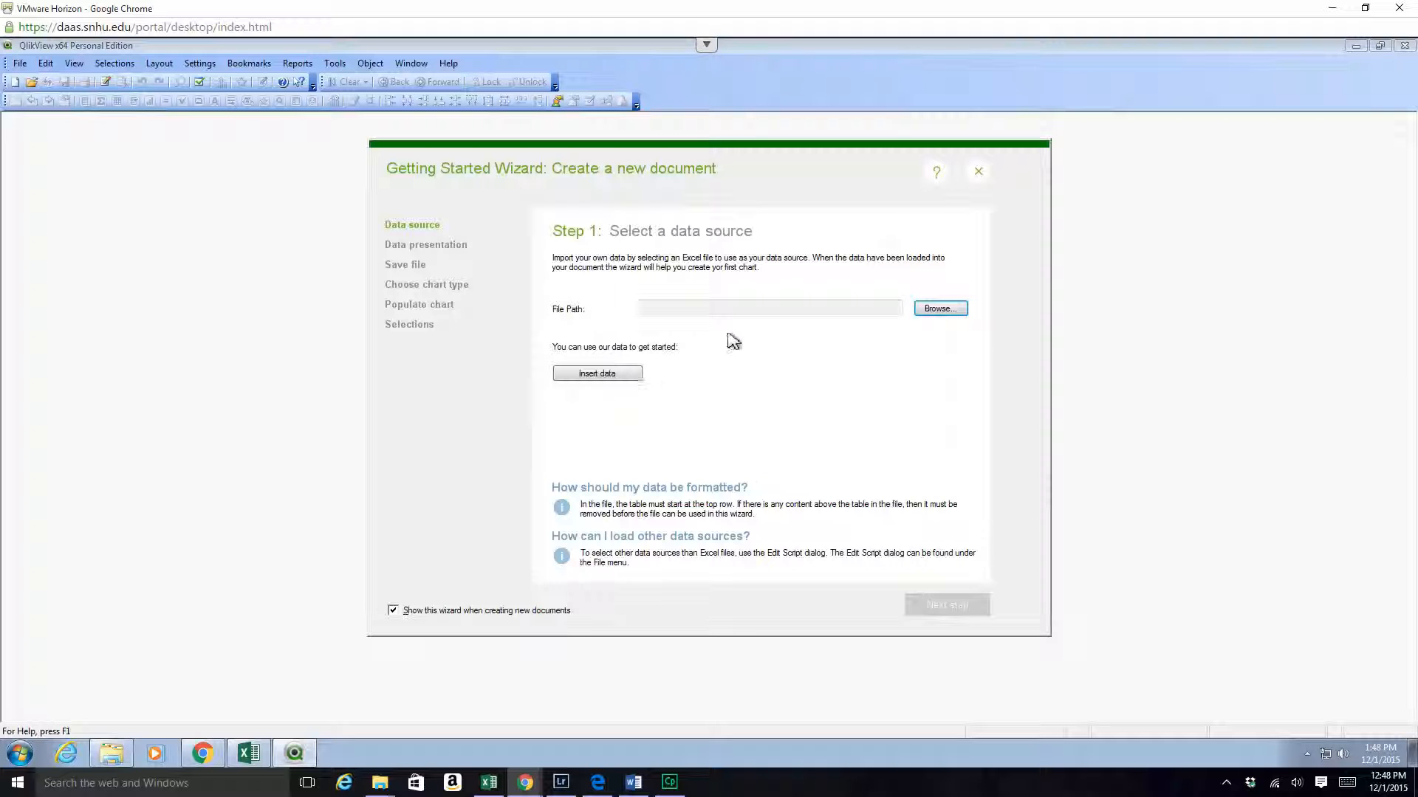
click(981, 179)
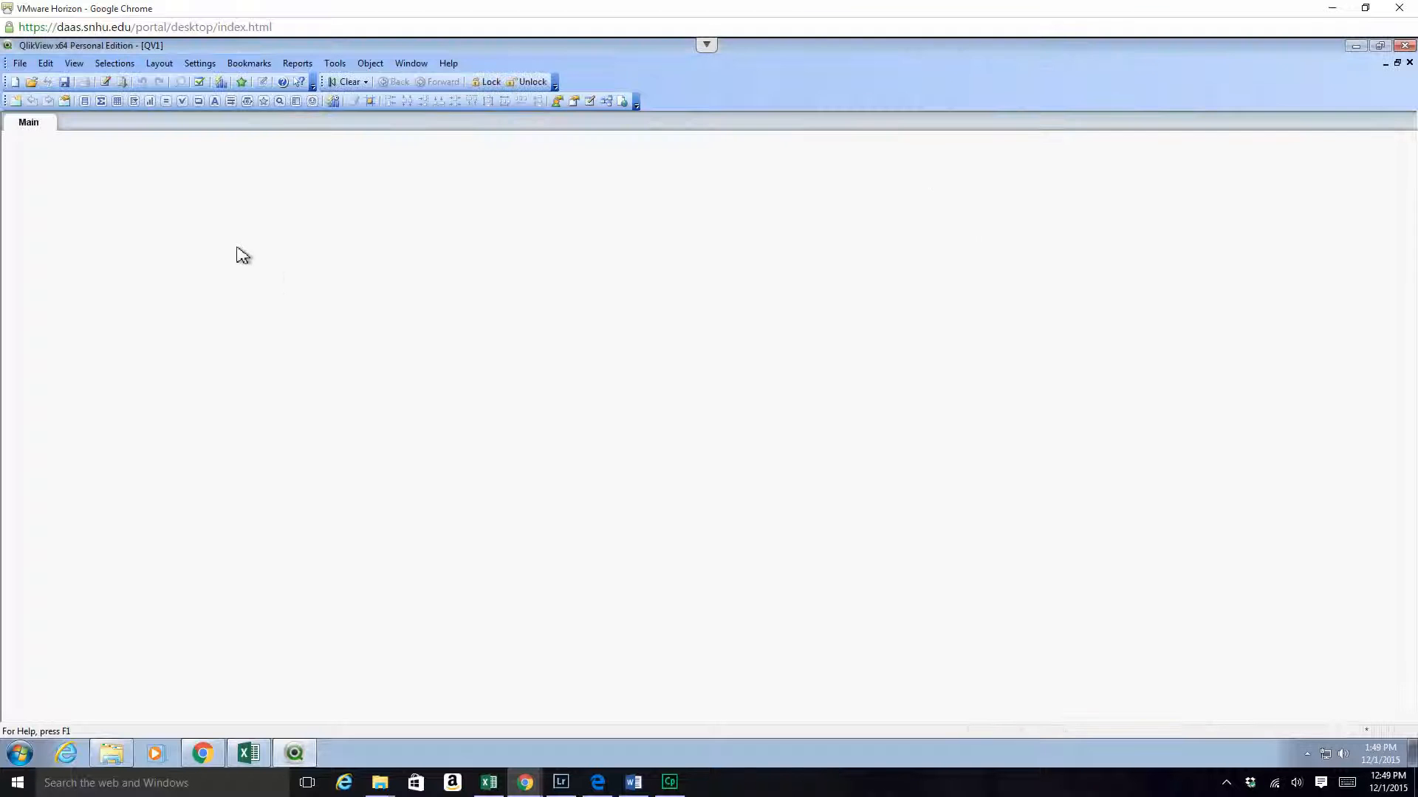
Step: Save the document in the Course Content folder as Airport Data Project New, accepting the Personal Edition tagging notice
click(22, 65)
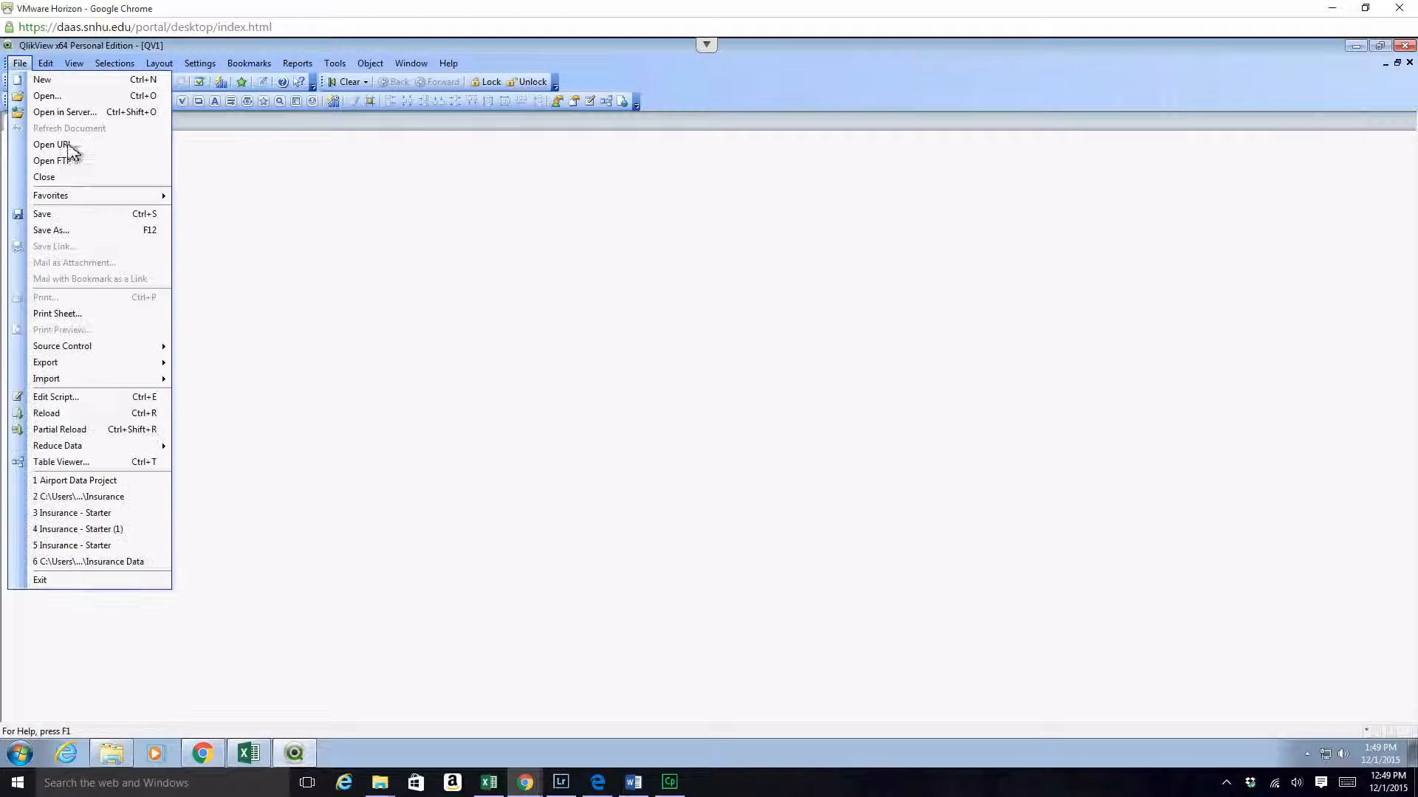
click(83, 232)
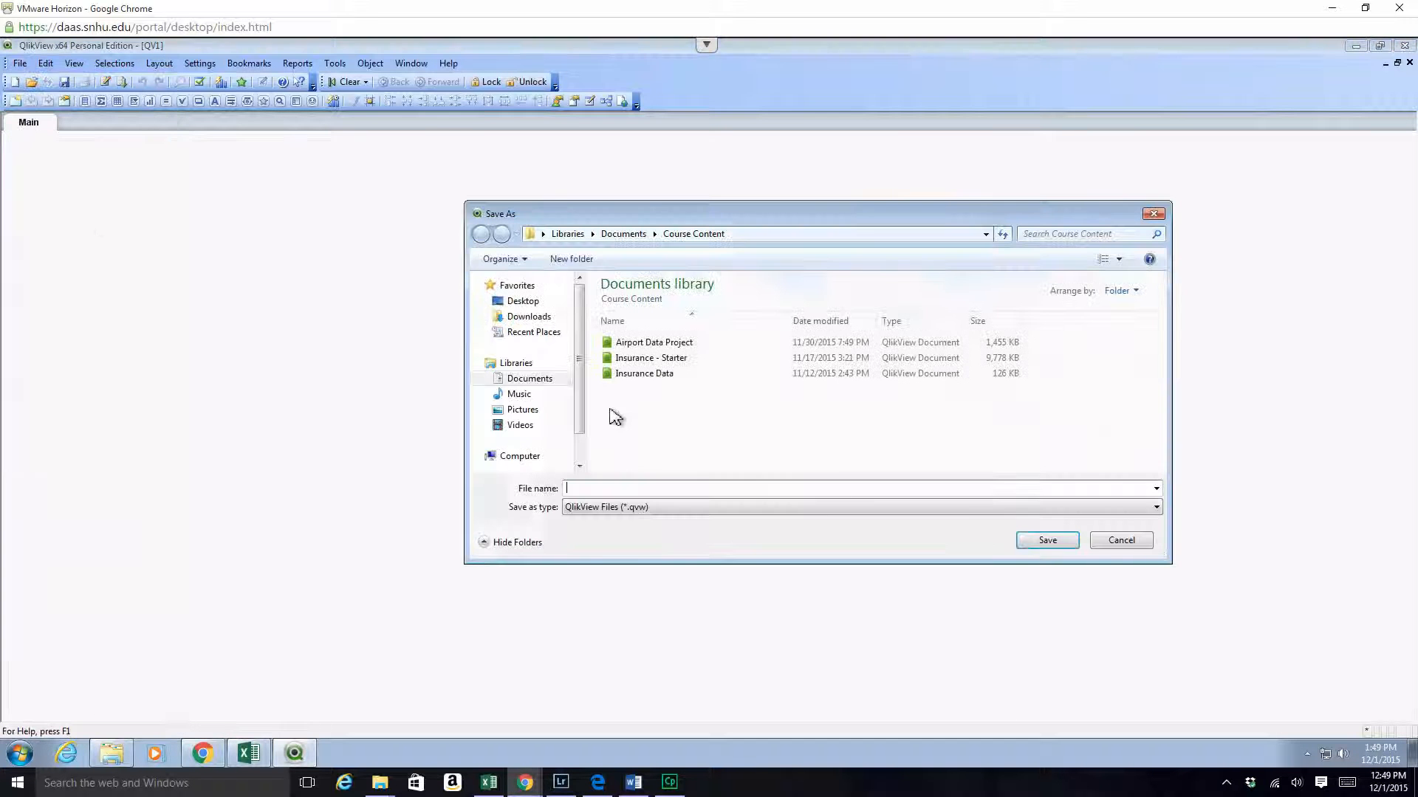
text(Air)
text(rt Dat)
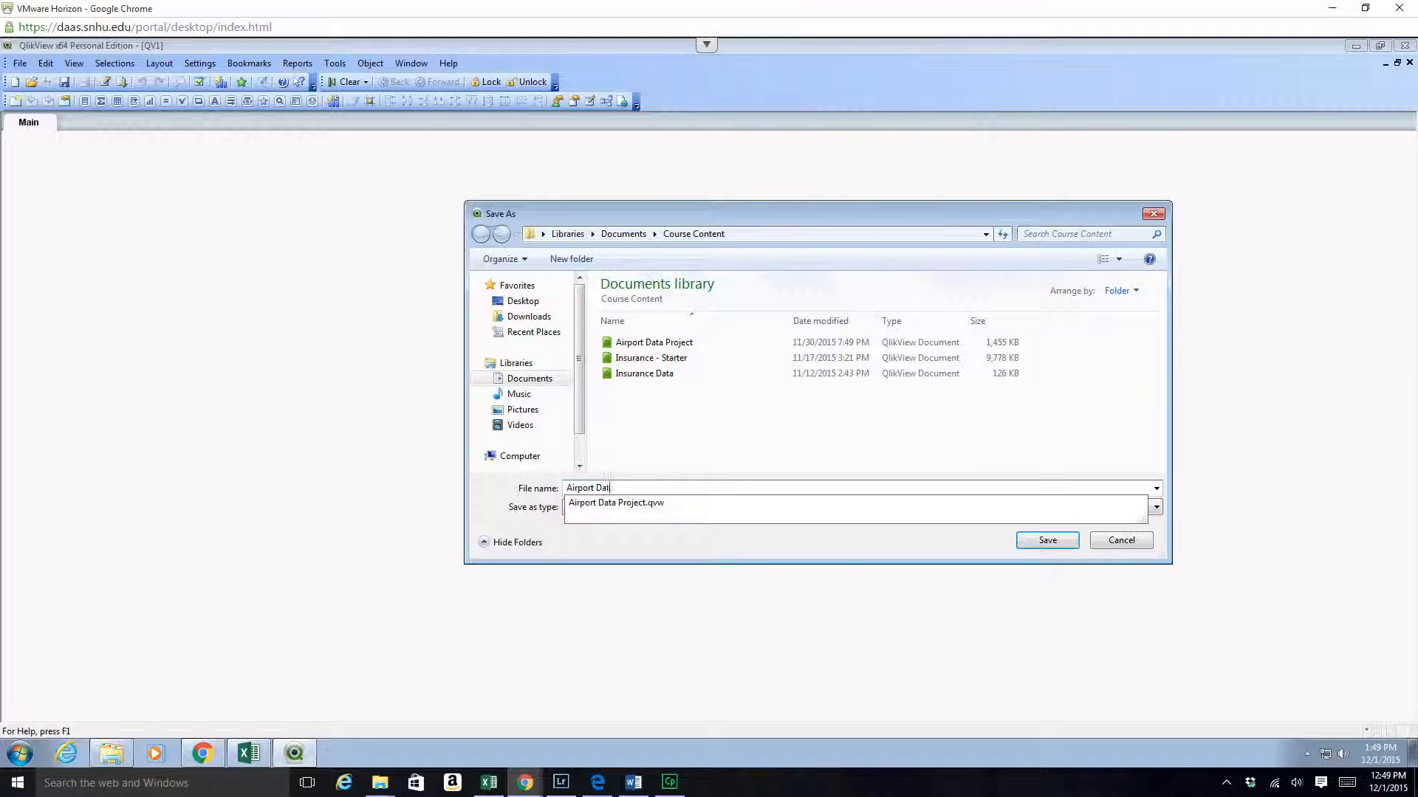
text(port Data Project New)
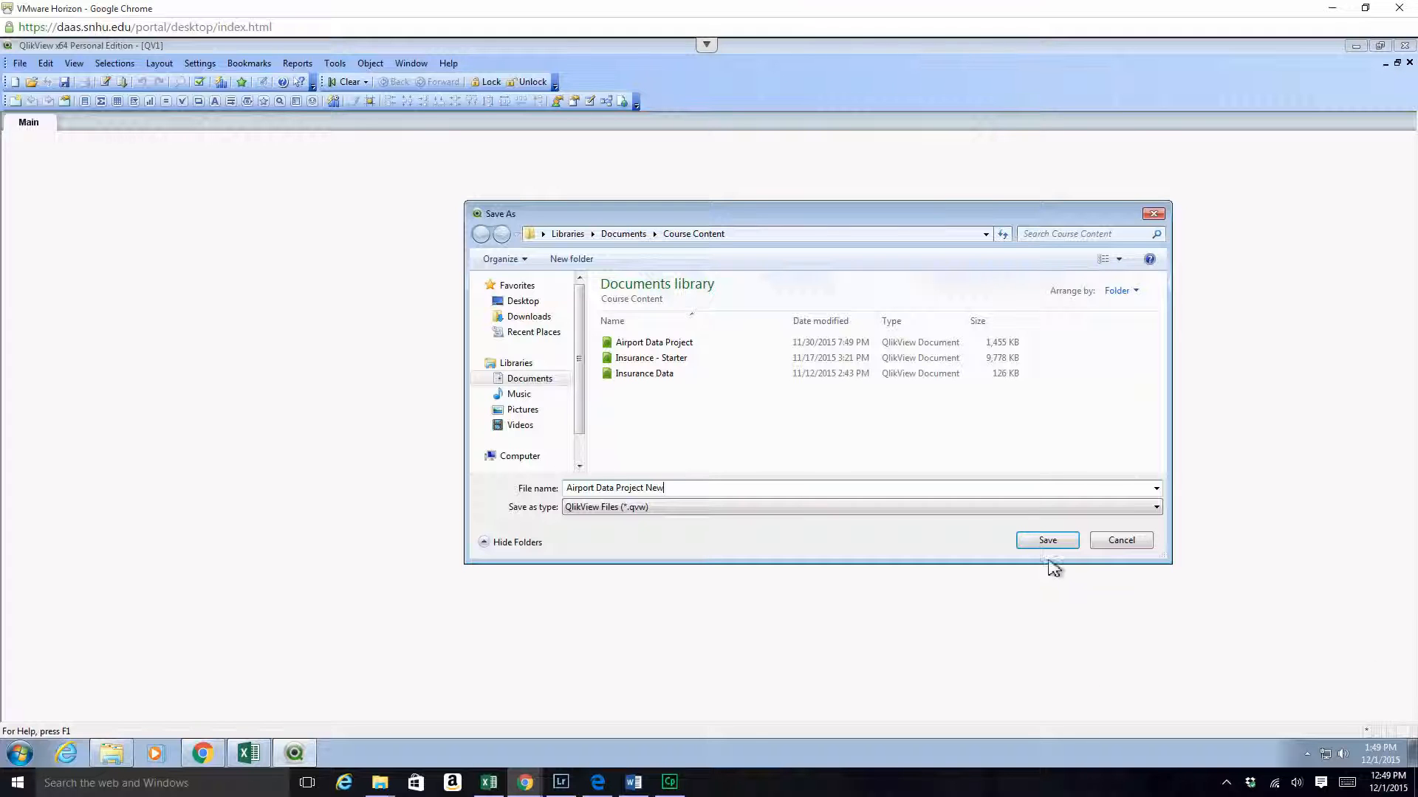
click(1047, 541)
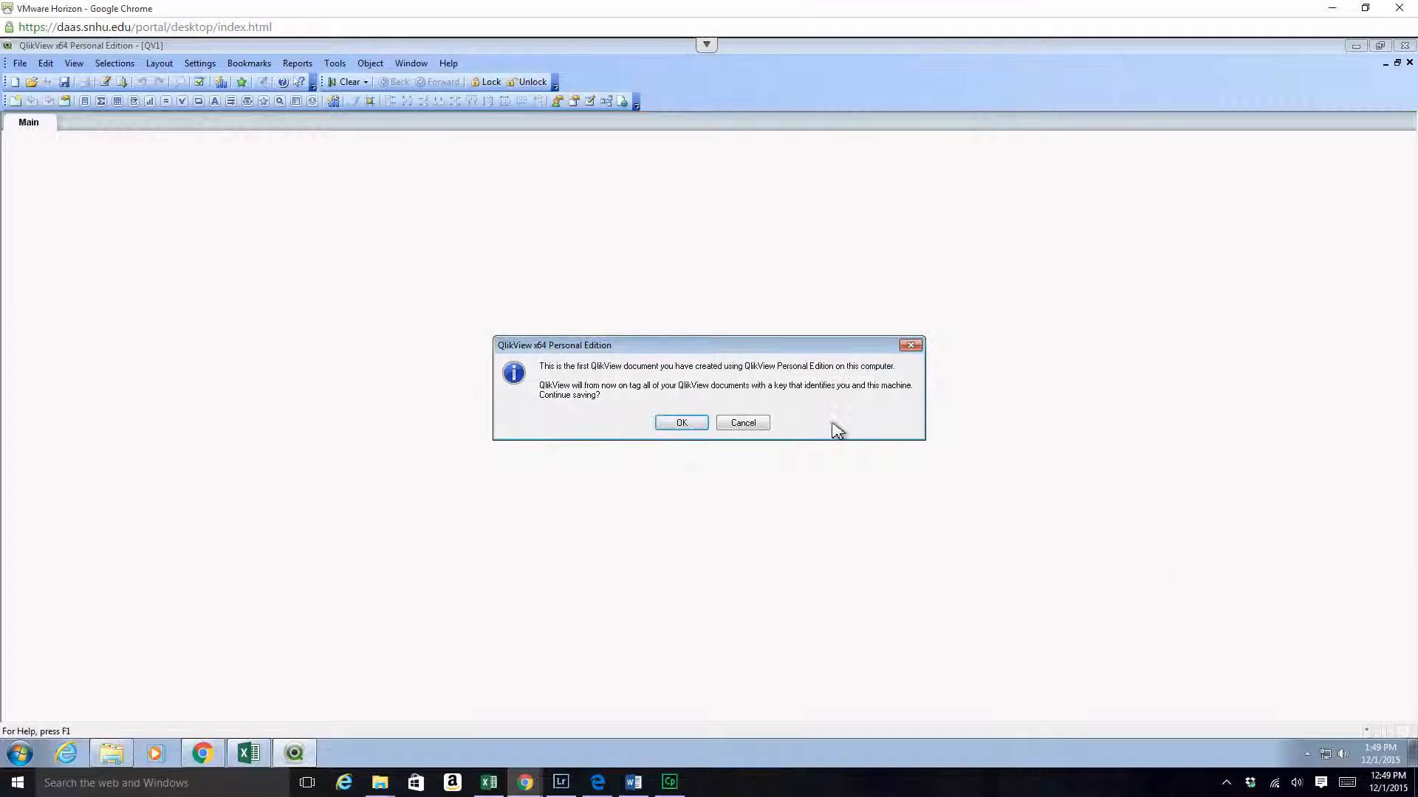
click(681, 423)
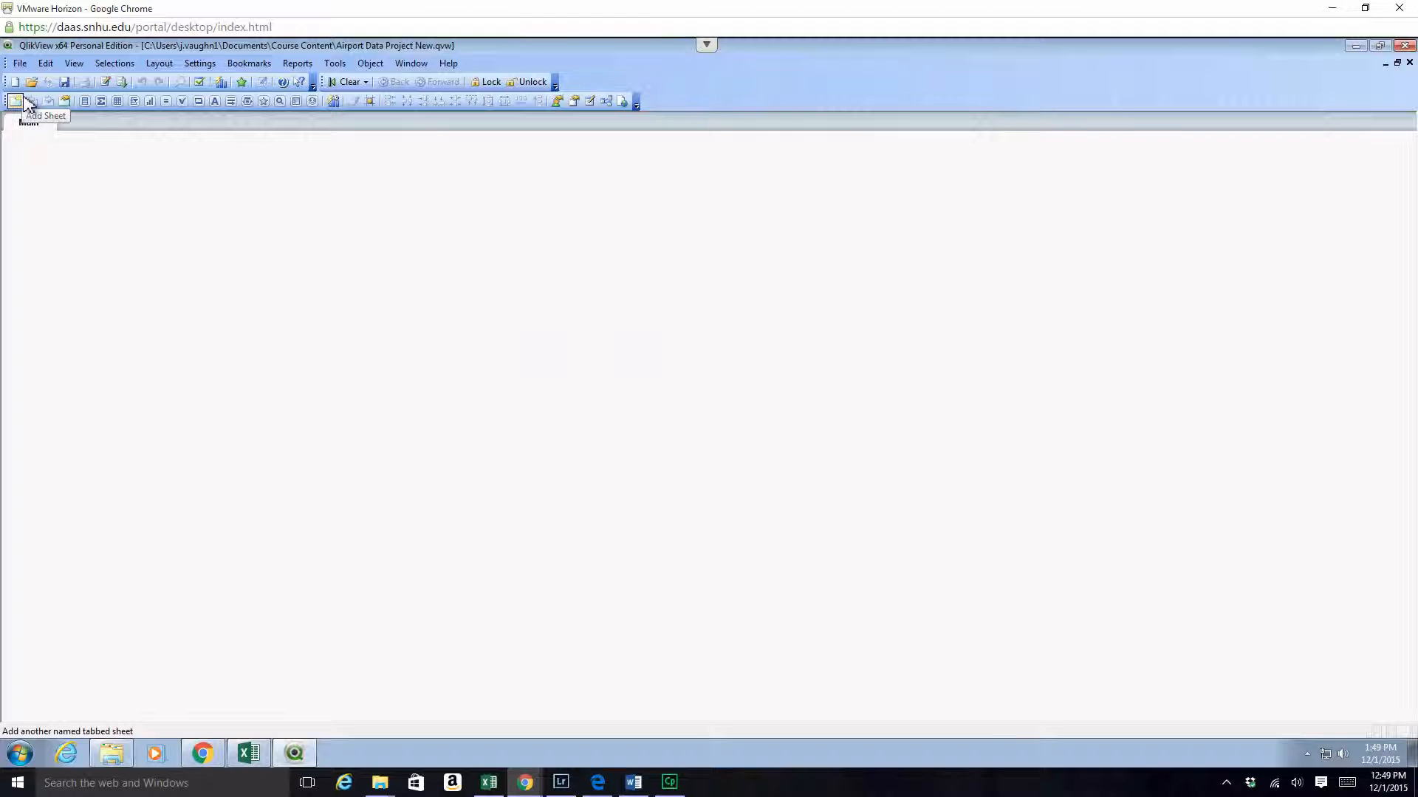
Step: Open the load script for editing and choose the DAT 310 Airport Data Revised workbook as a table file source
click(105, 83)
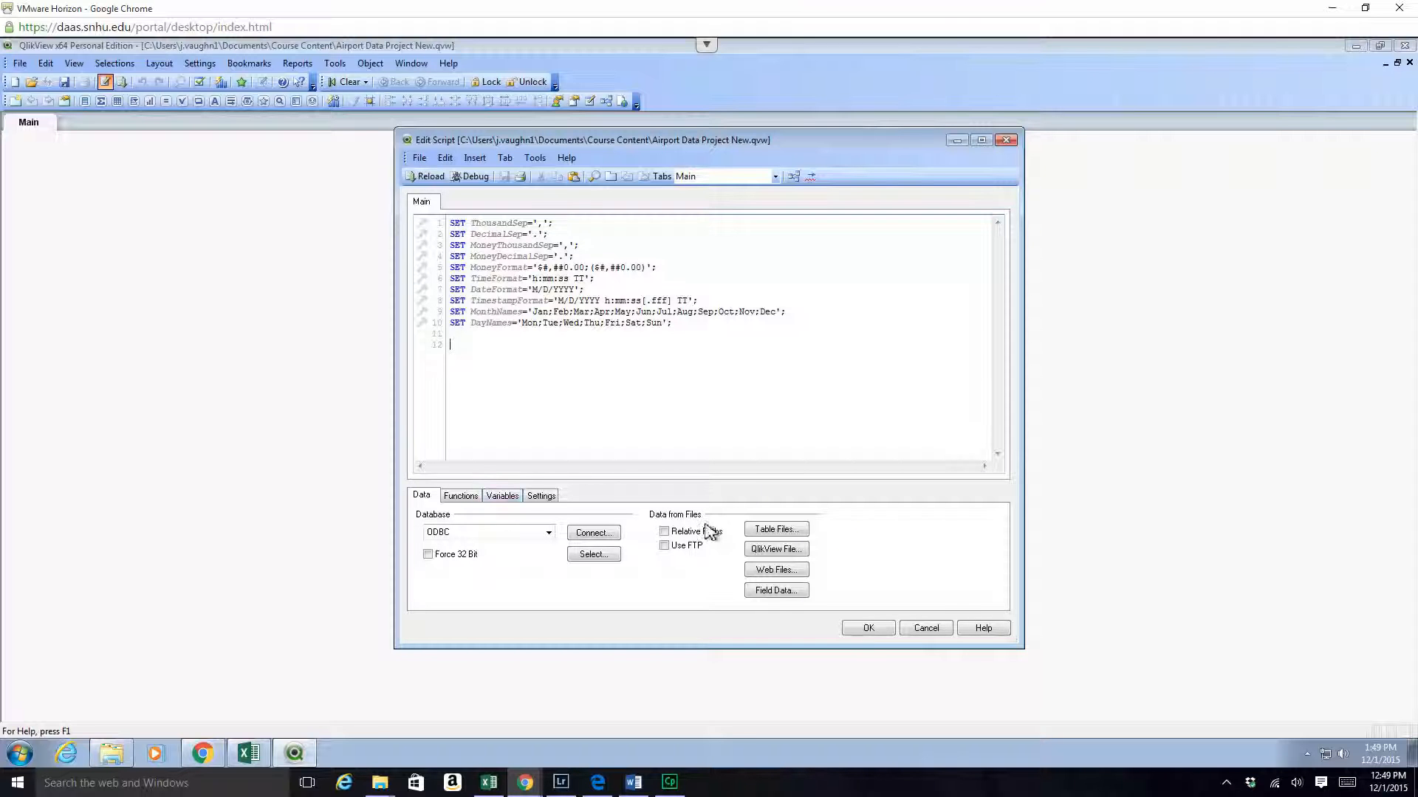
click(774, 530)
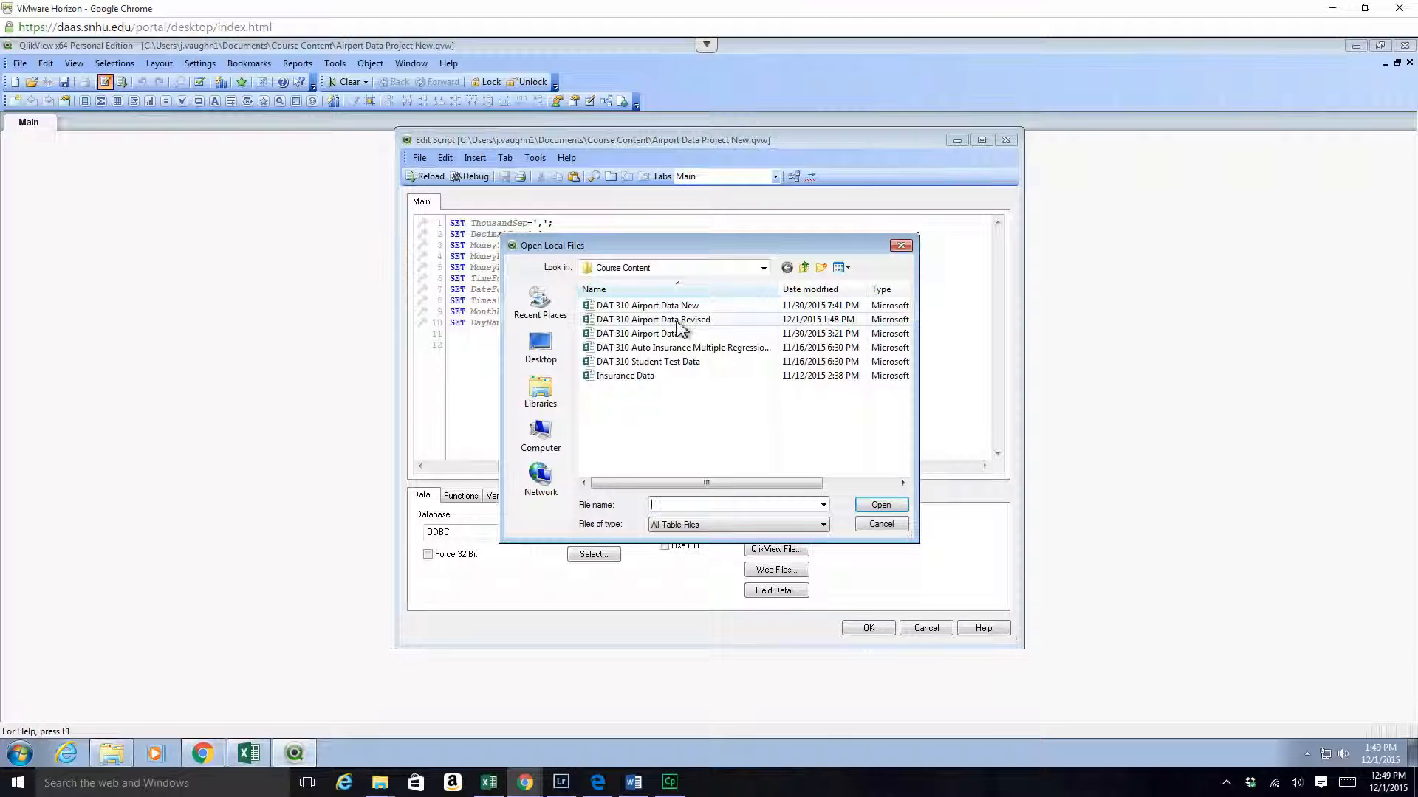
click(677, 322)
click(892, 506)
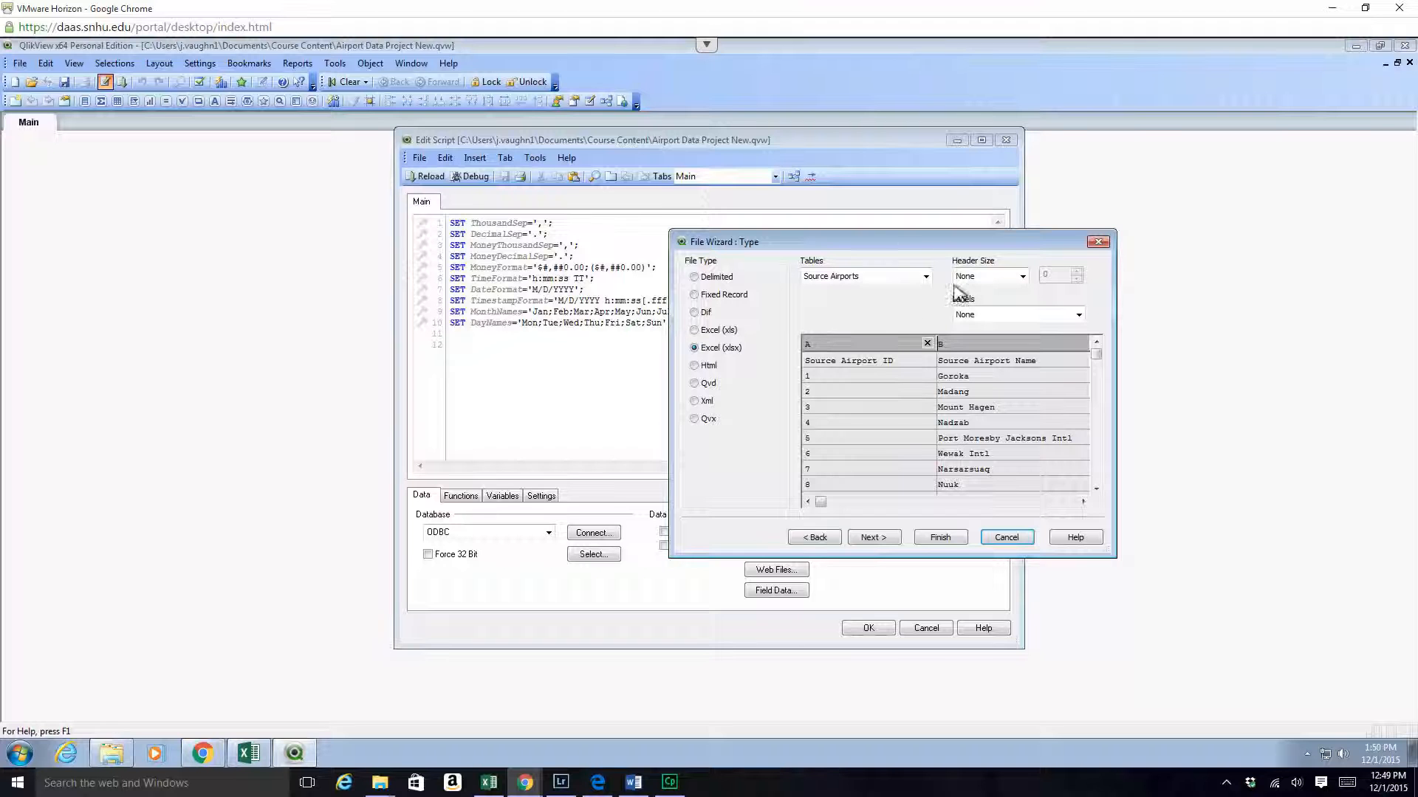
drag(908, 253, 765, 234)
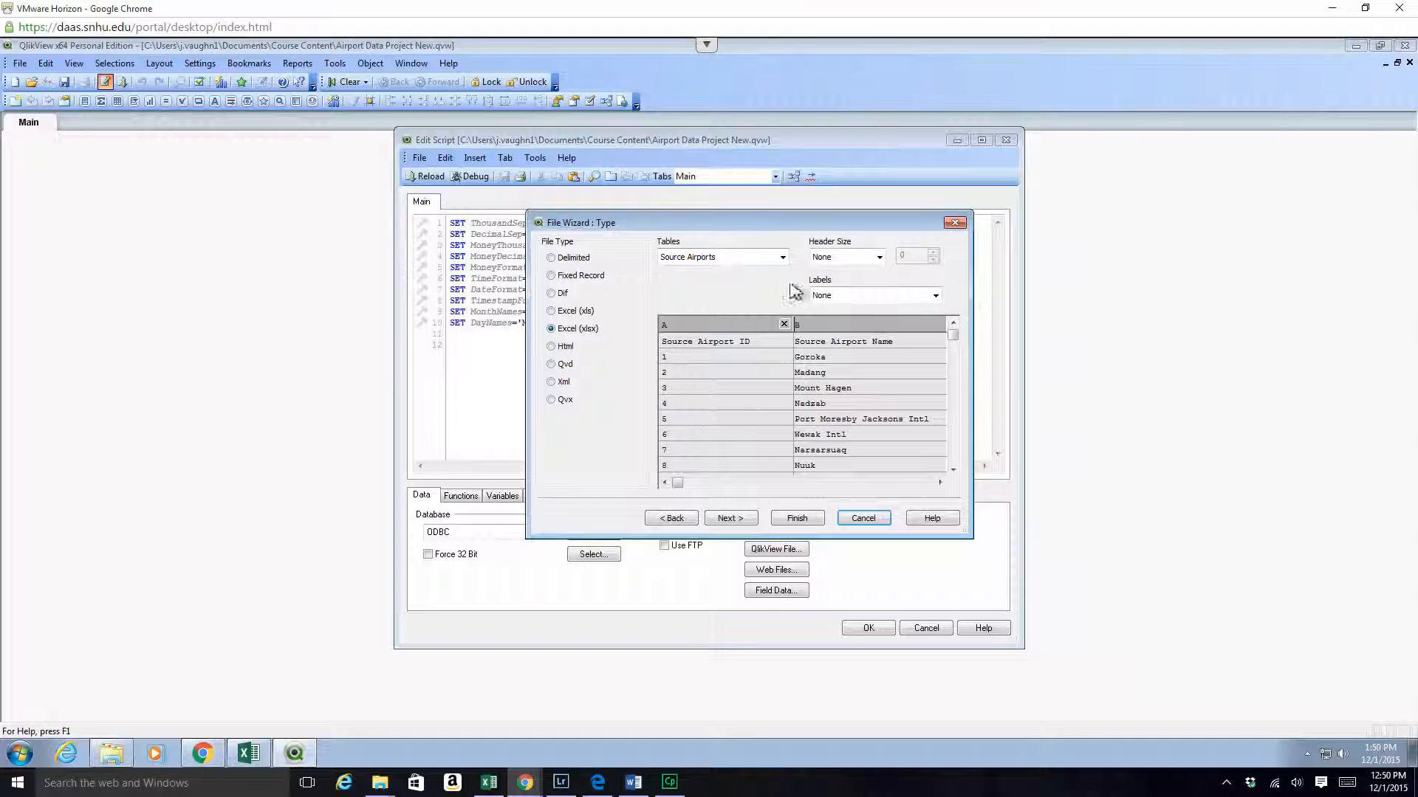
Step: Add a load statement for the Source Airports table to the script, using embedded labels and no transformation
click(881, 298)
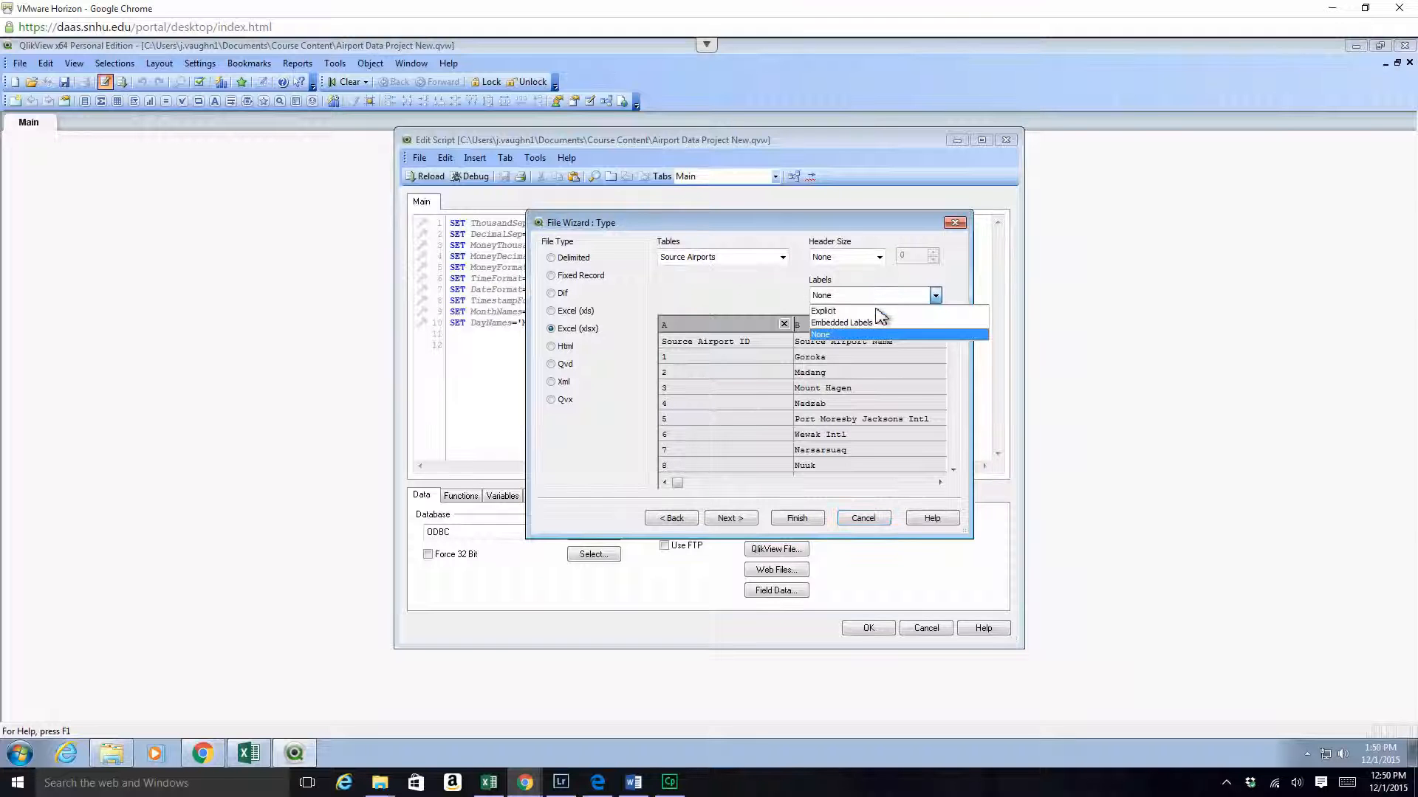
click(878, 322)
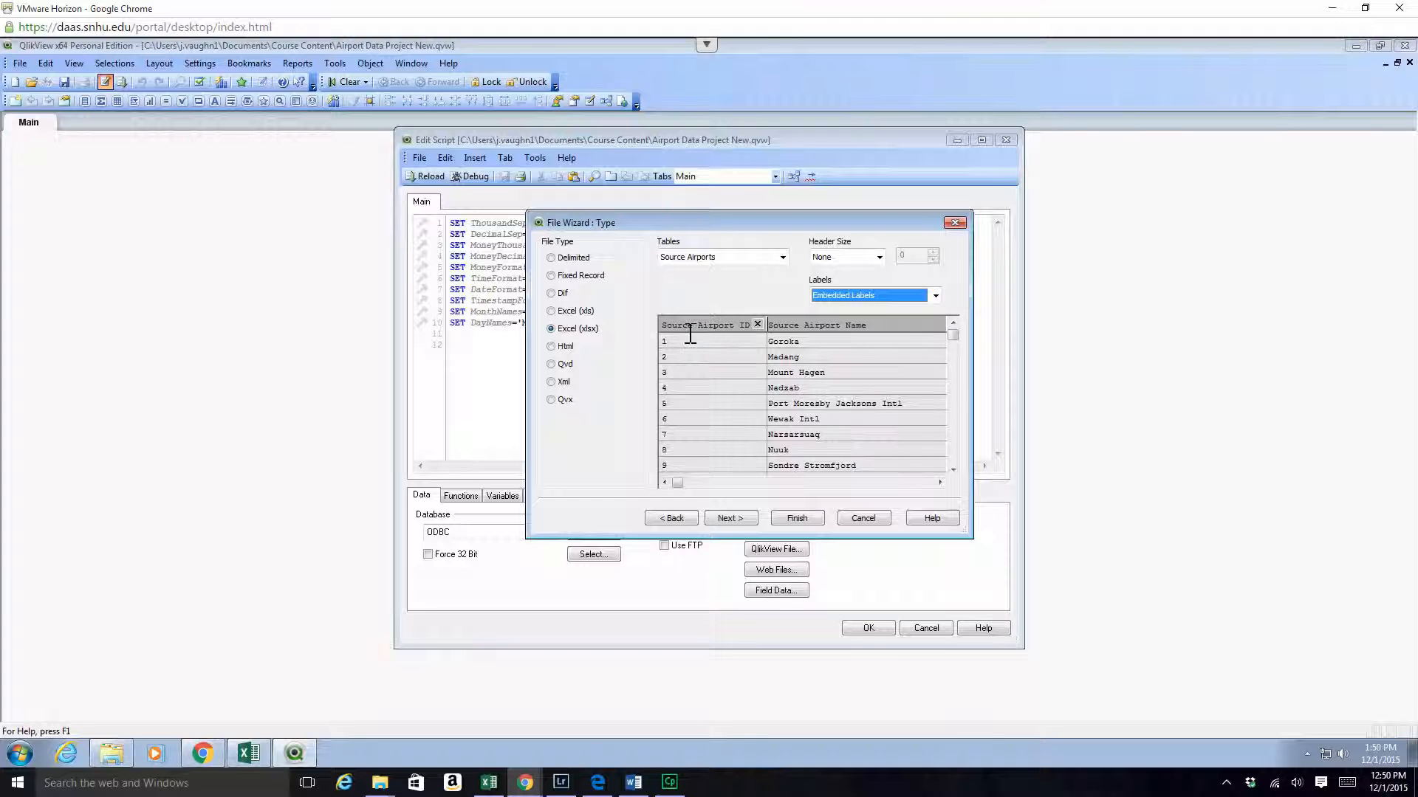
click(783, 258)
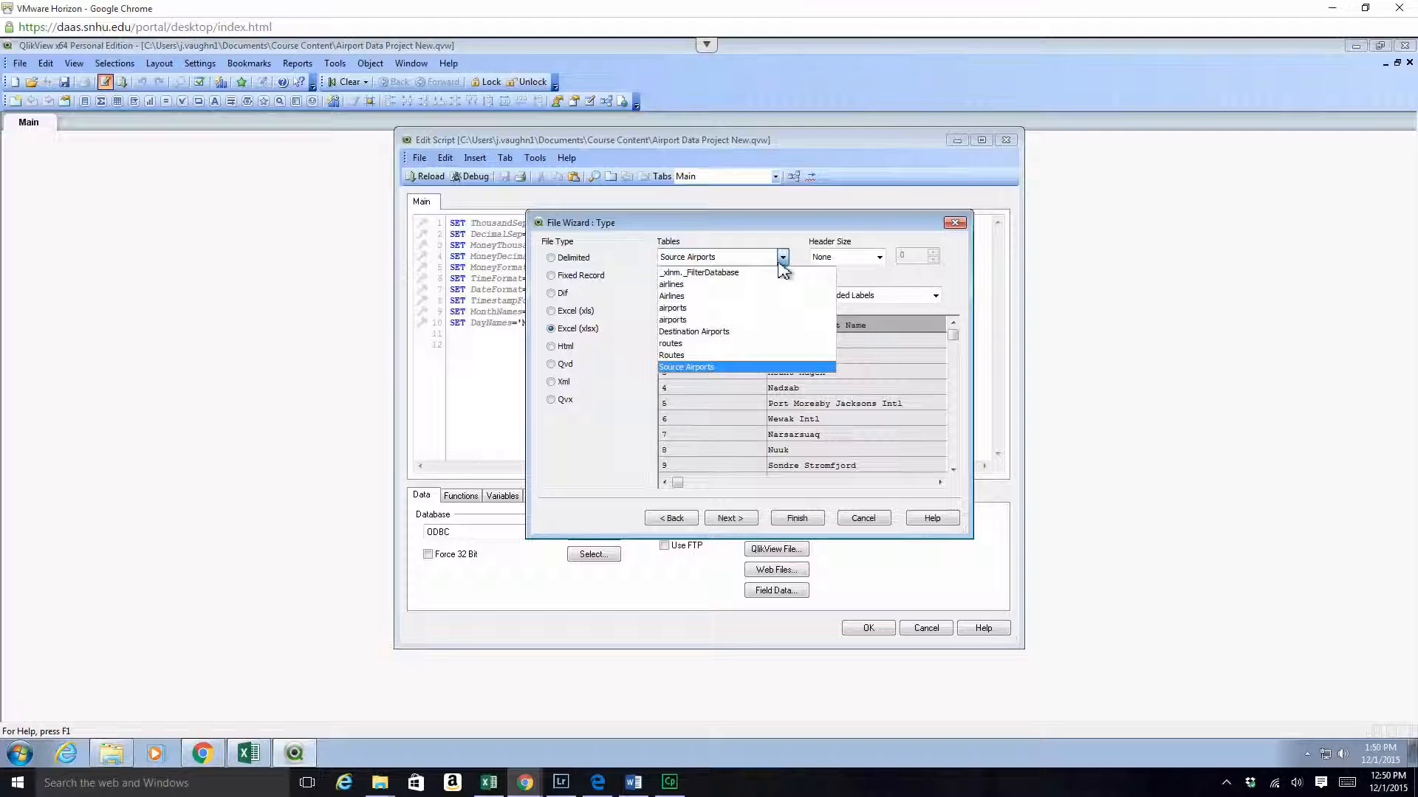
click(718, 228)
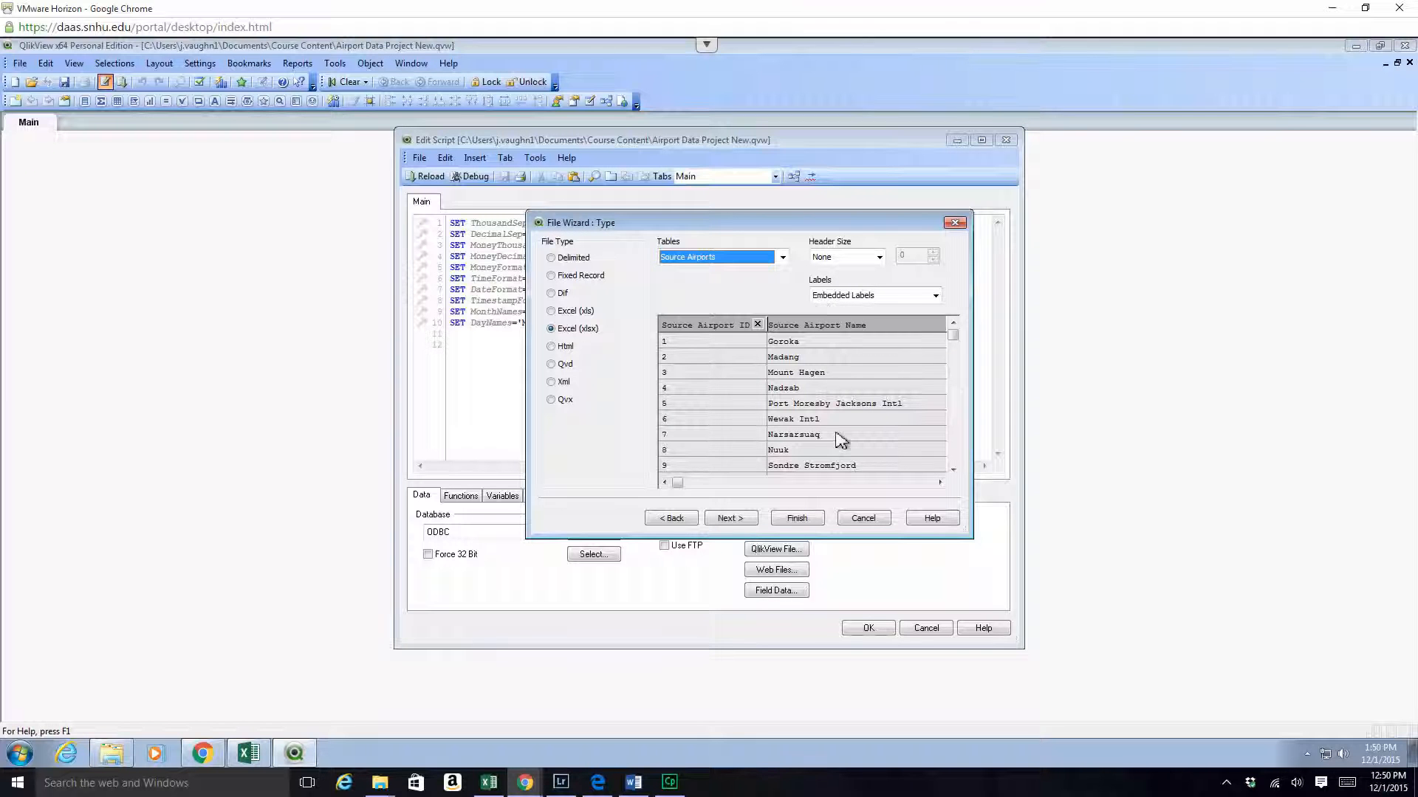
click(731, 519)
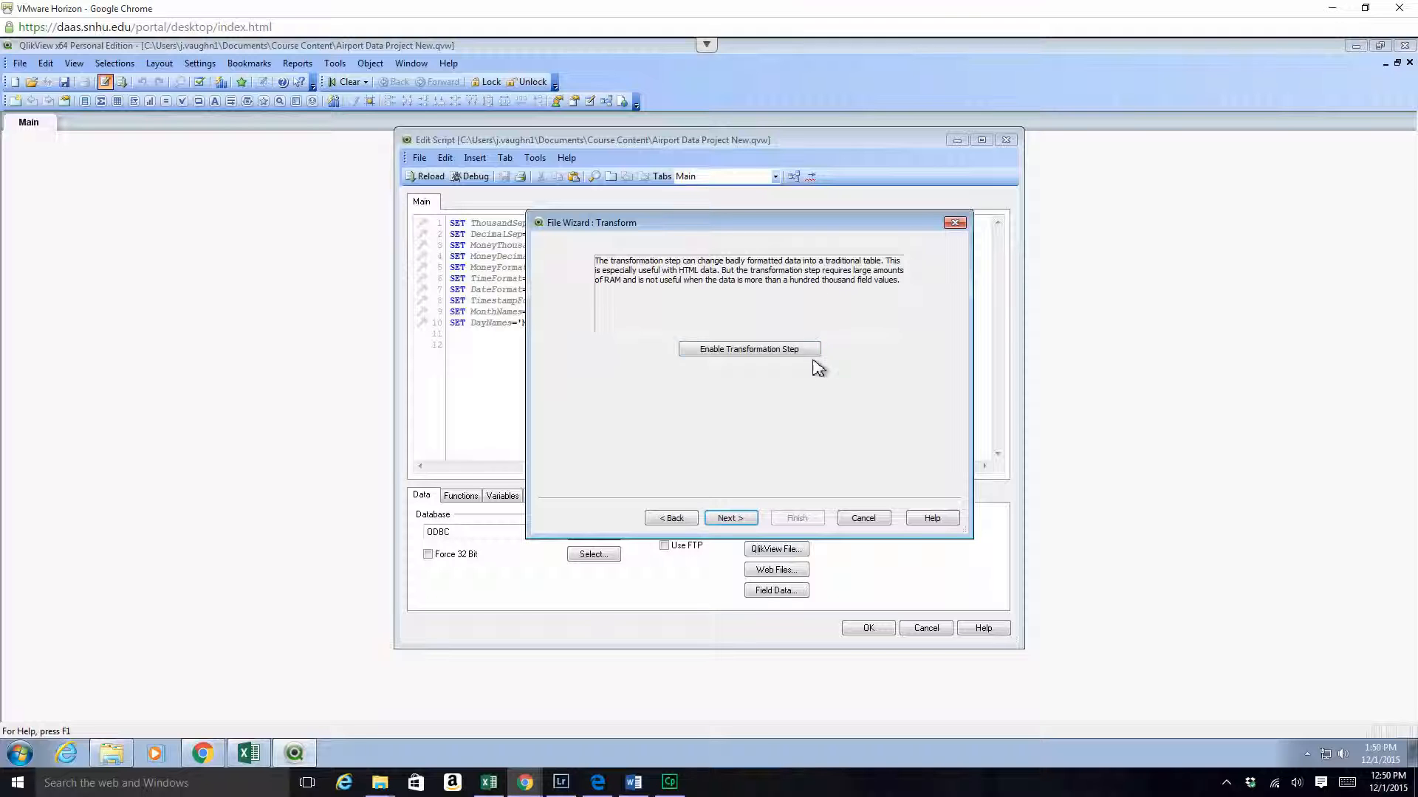
click(737, 519)
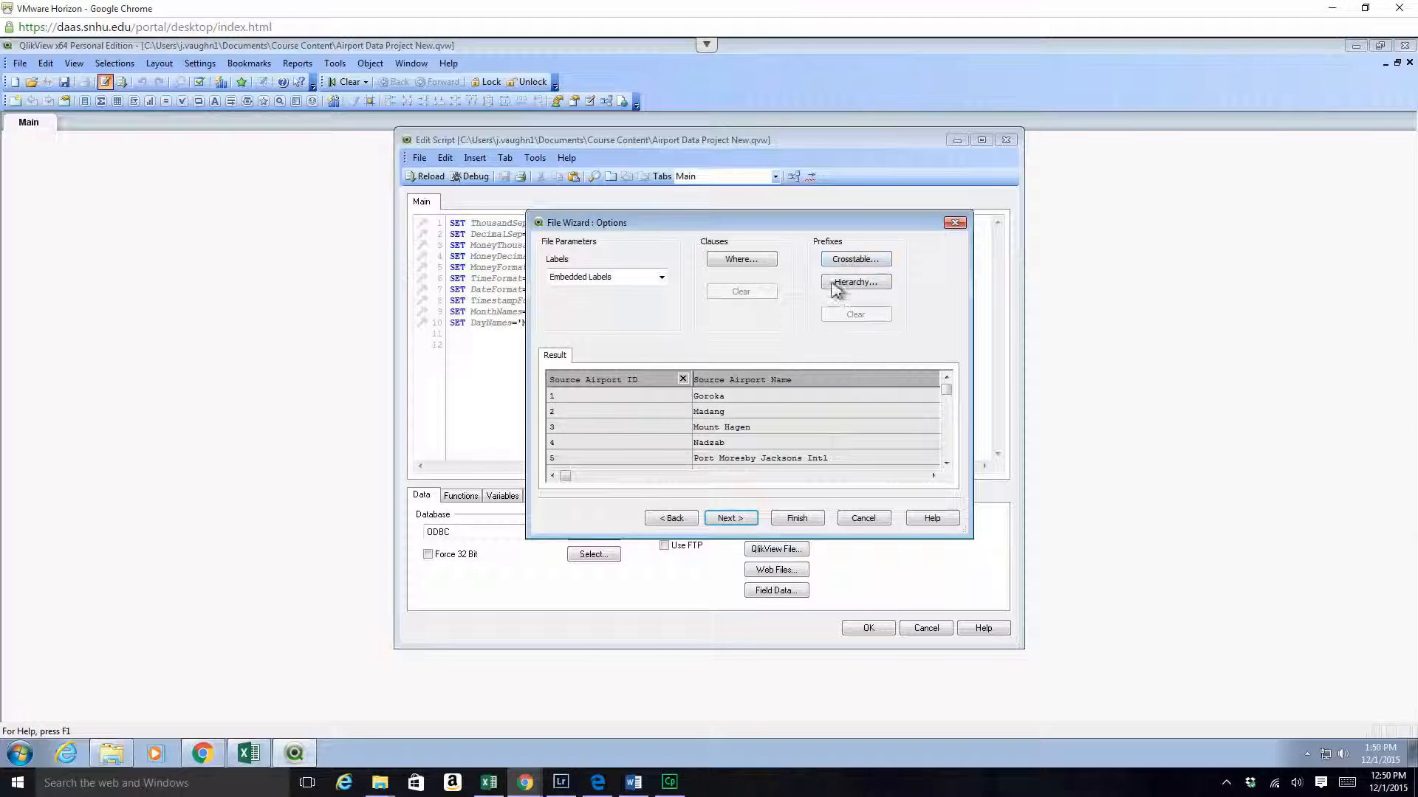
click(737, 519)
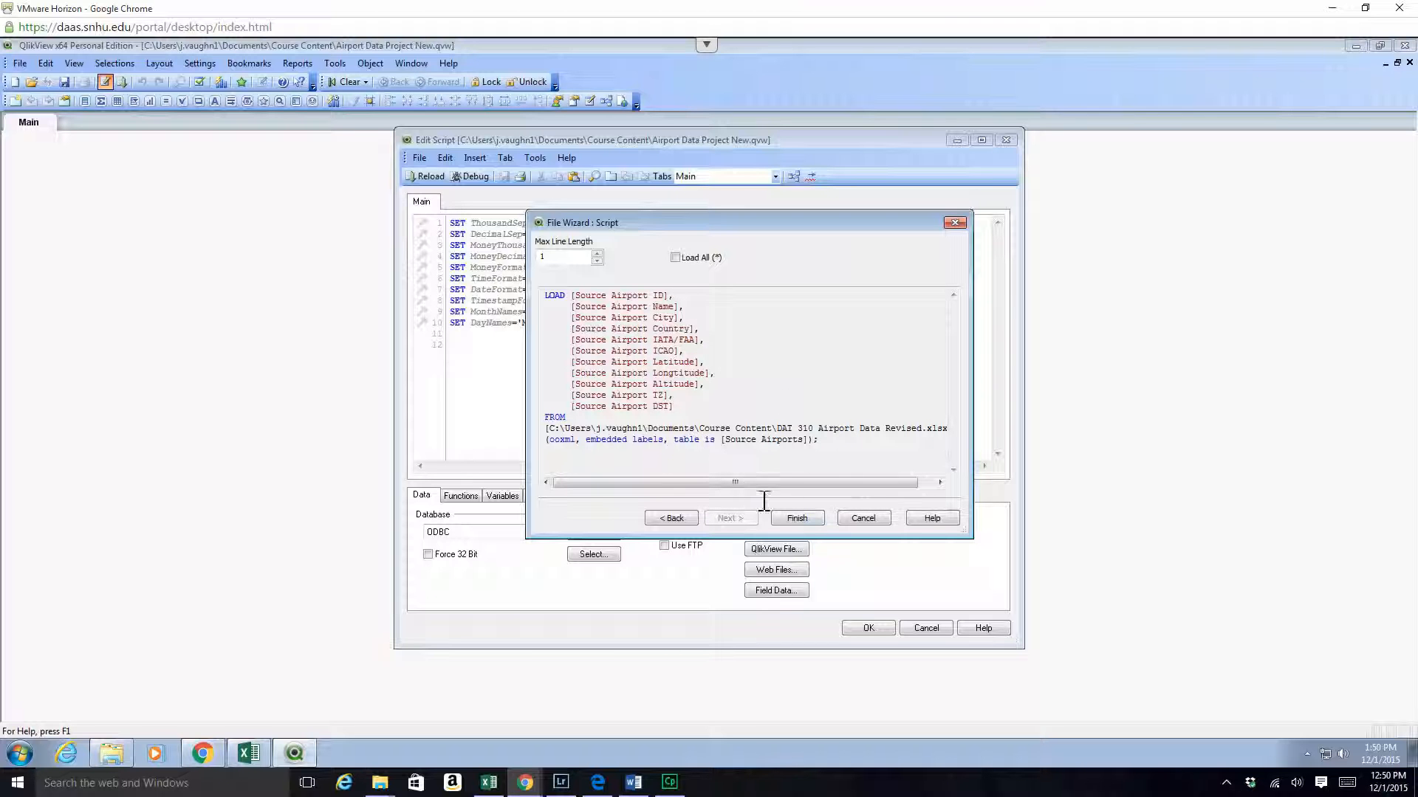
click(795, 519)
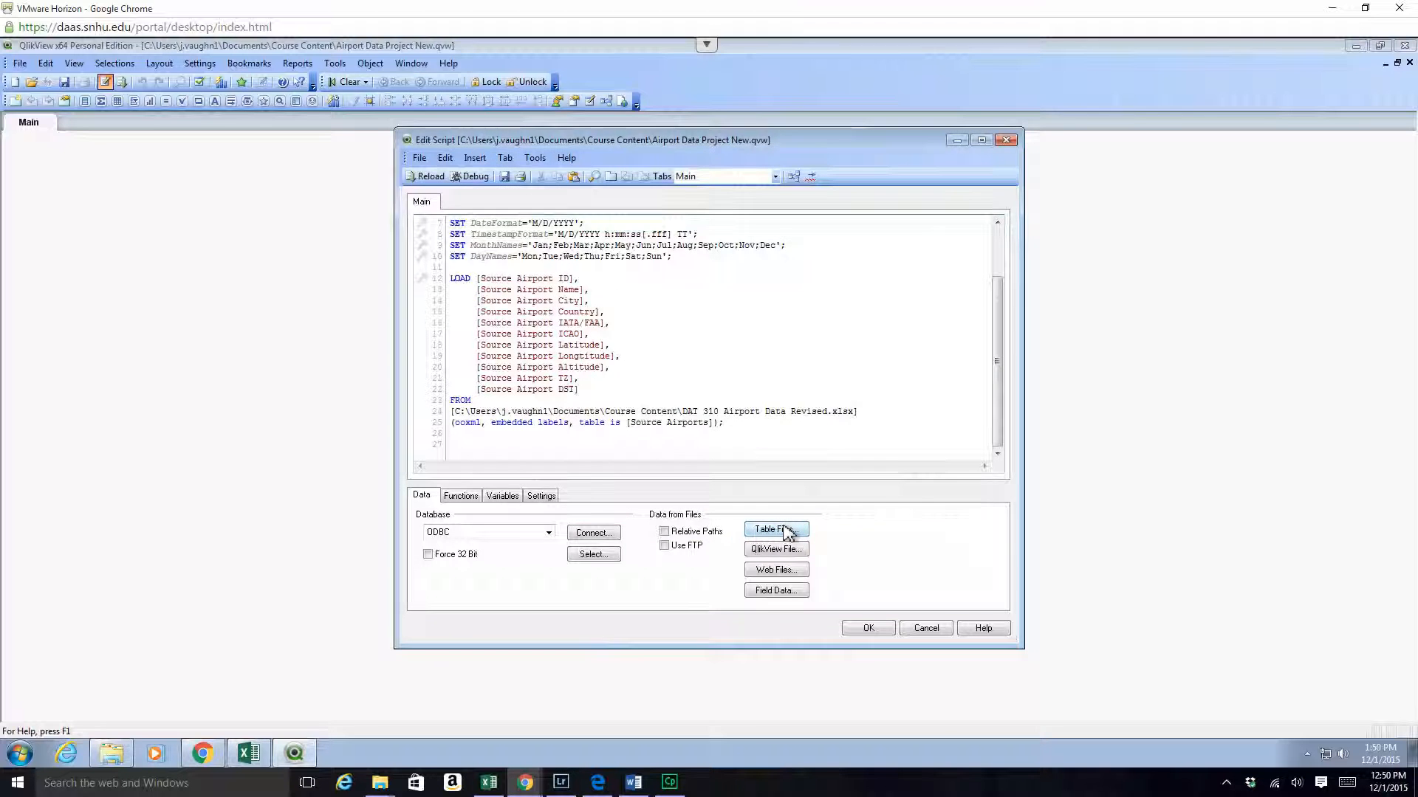
Step: Add a load statement for the Destination Airports table of DAT 310 Airport Data Revised to the script, using embedded labels
click(784, 529)
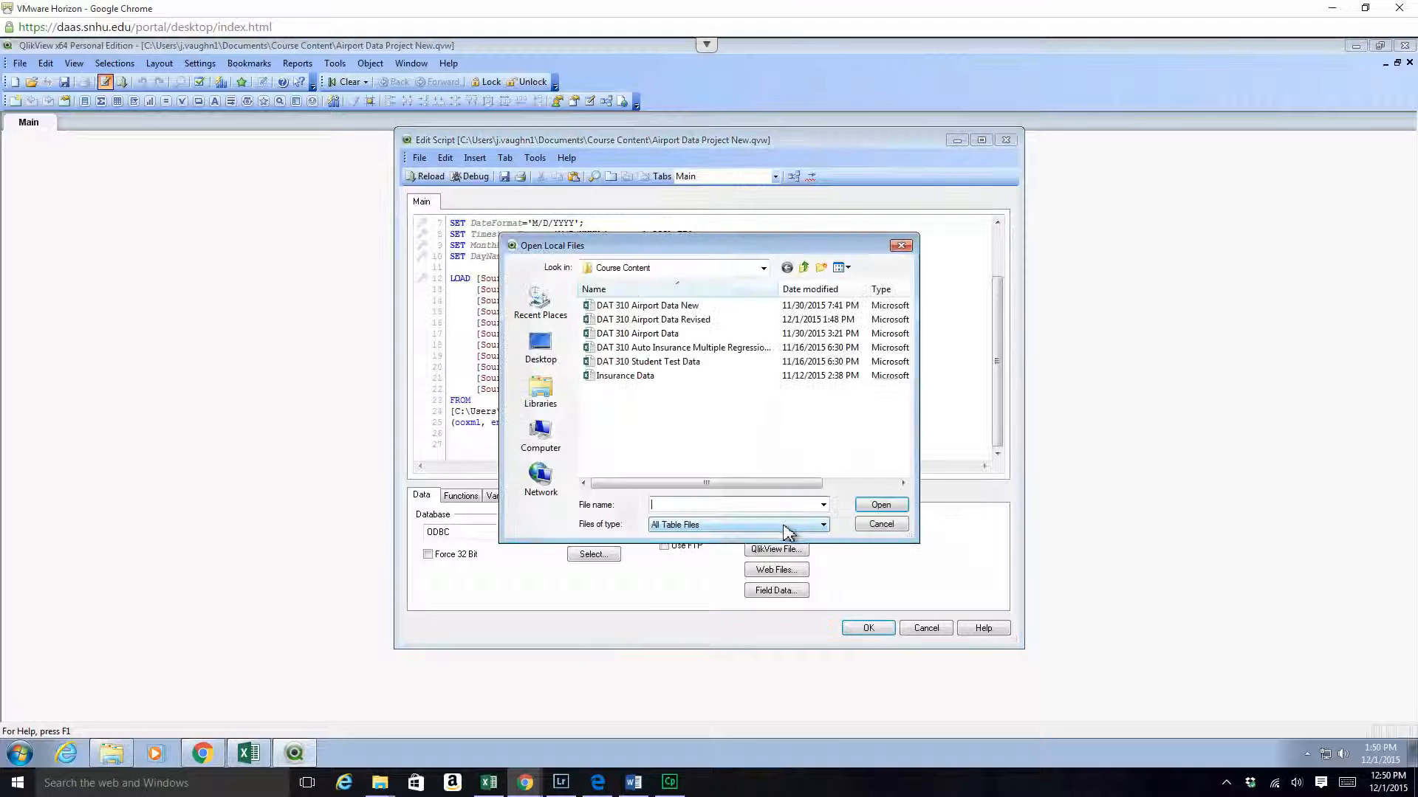
click(693, 319)
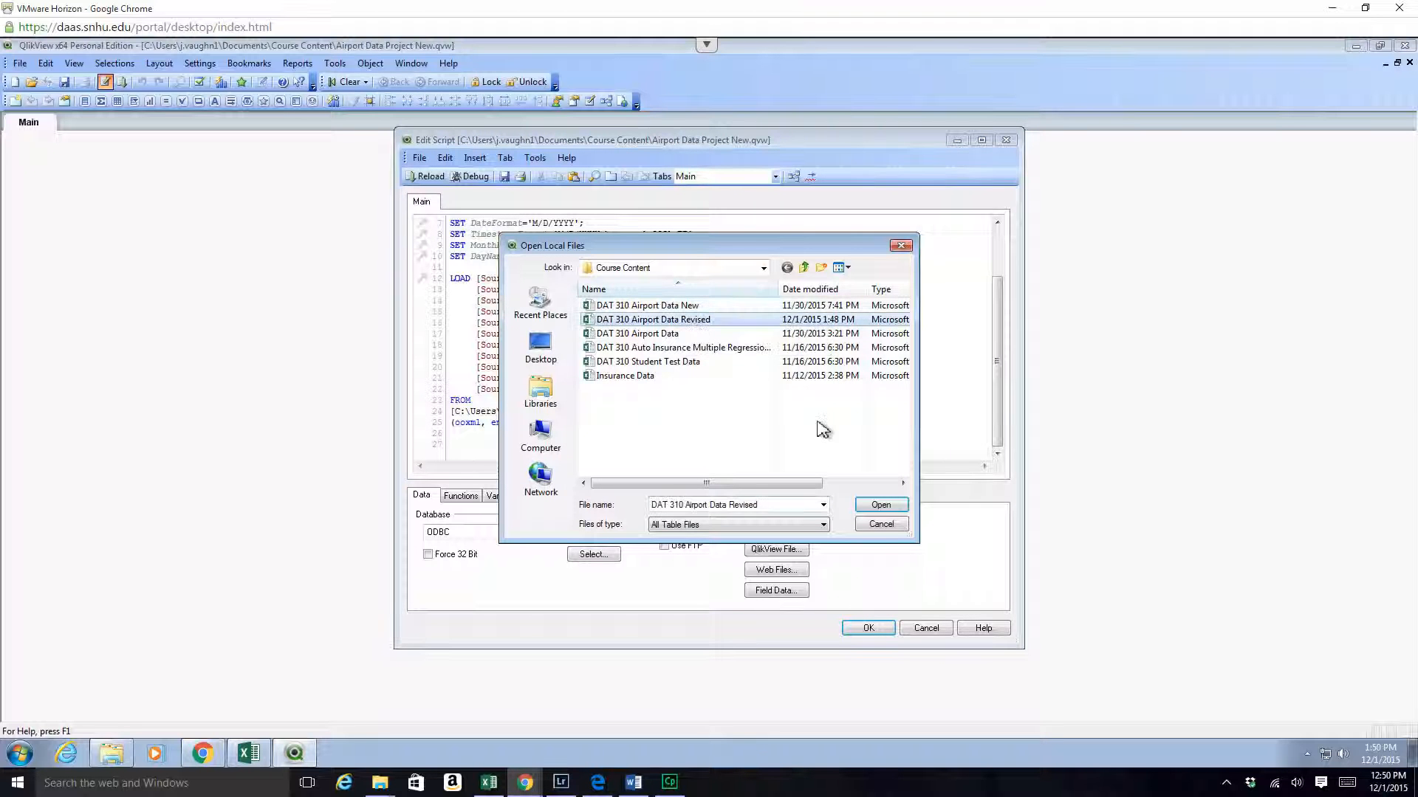
click(877, 506)
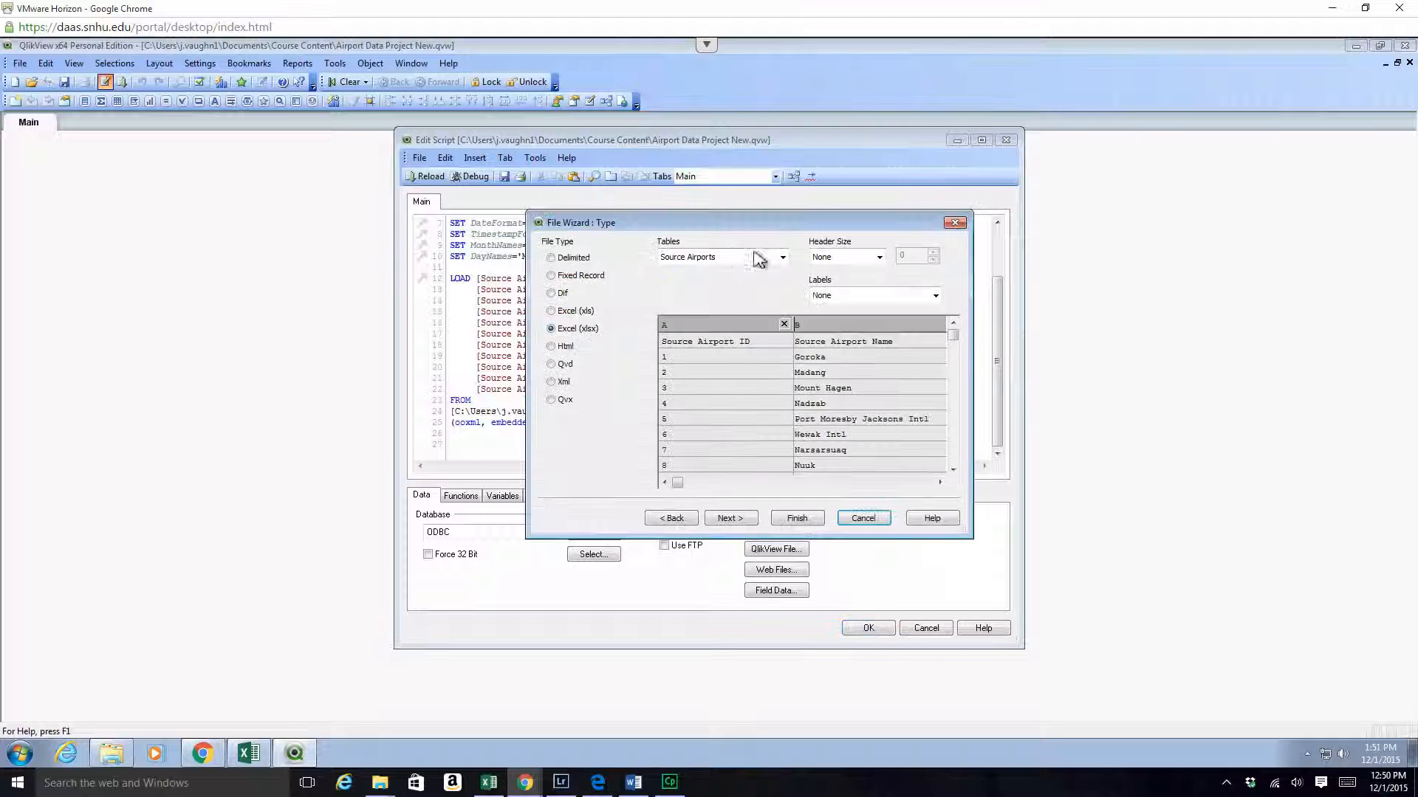
click(783, 258)
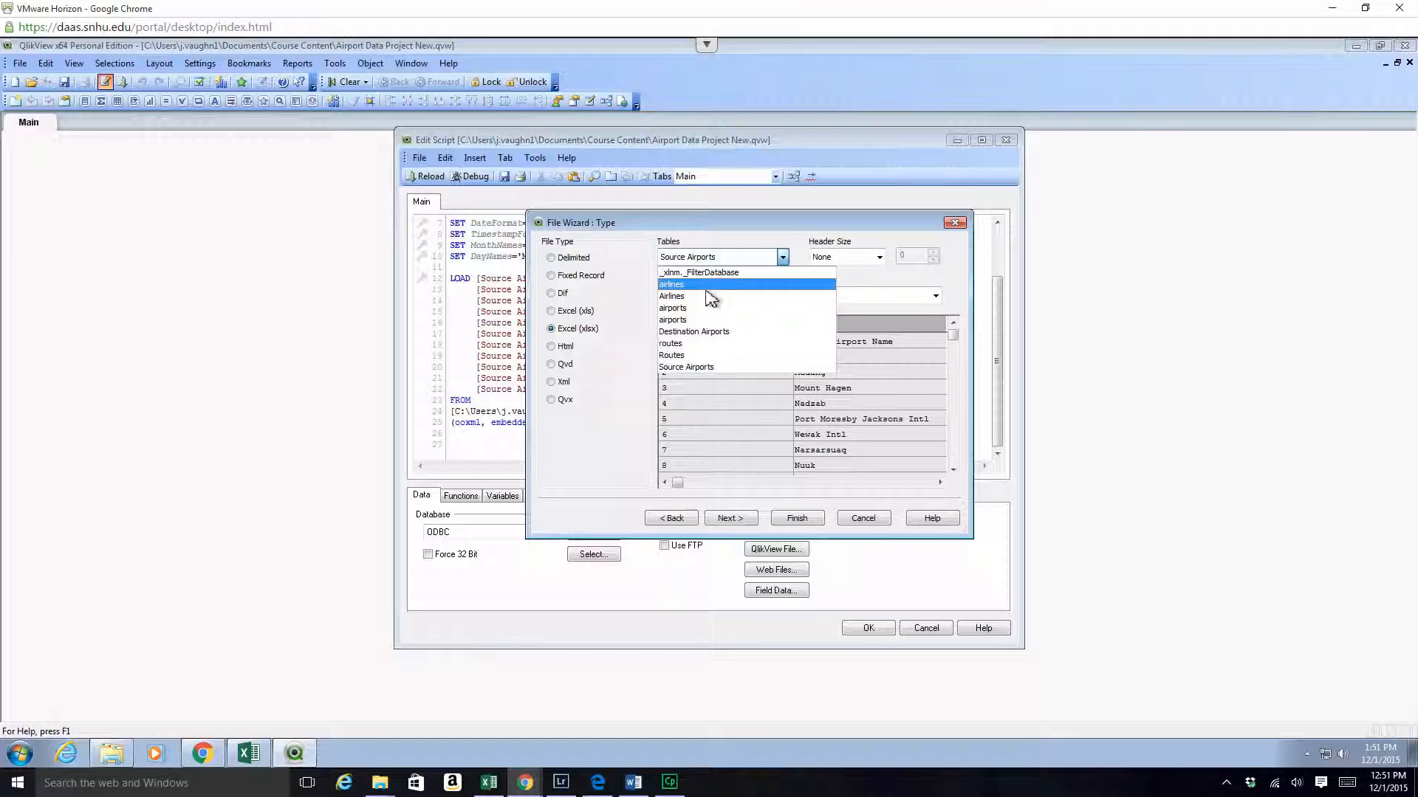
click(711, 338)
click(865, 295)
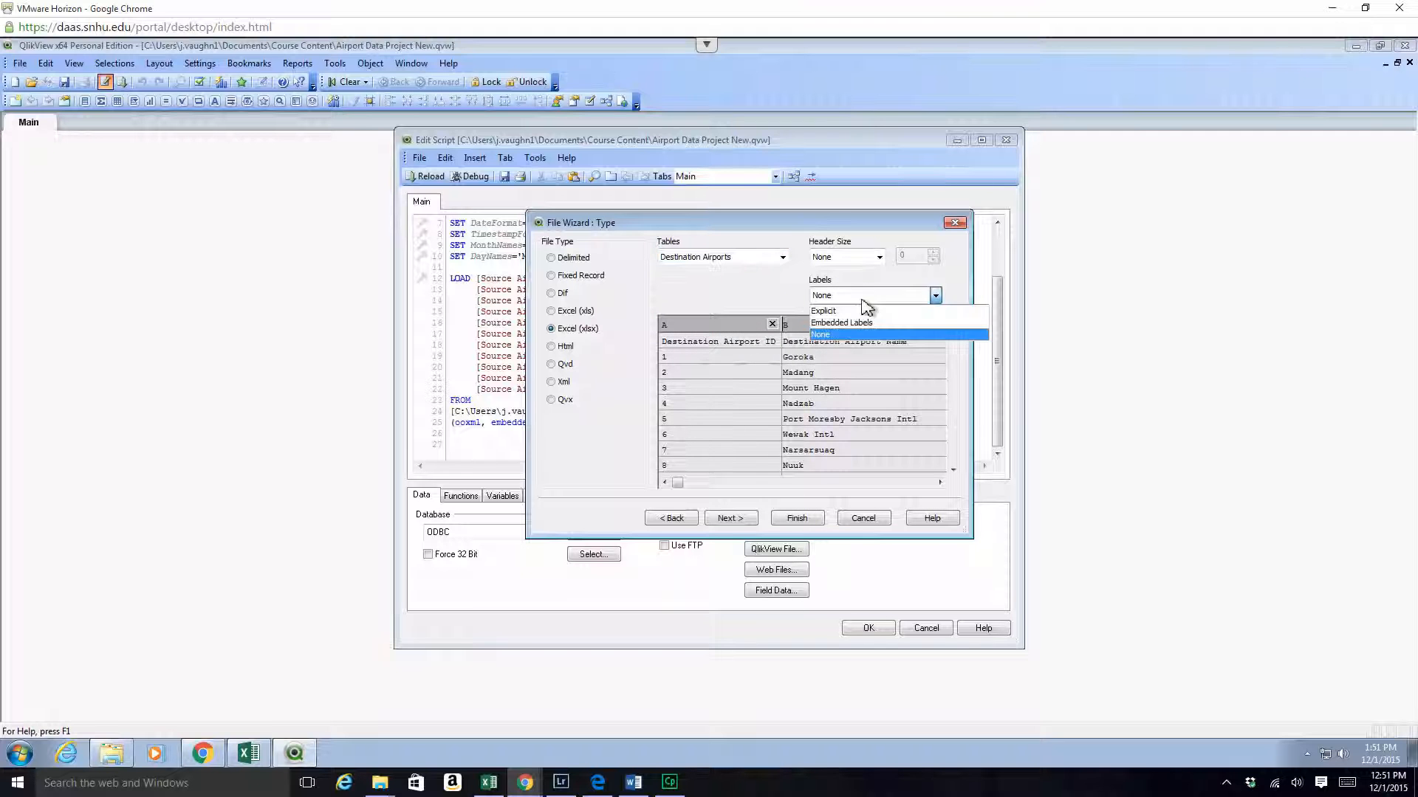
click(863, 329)
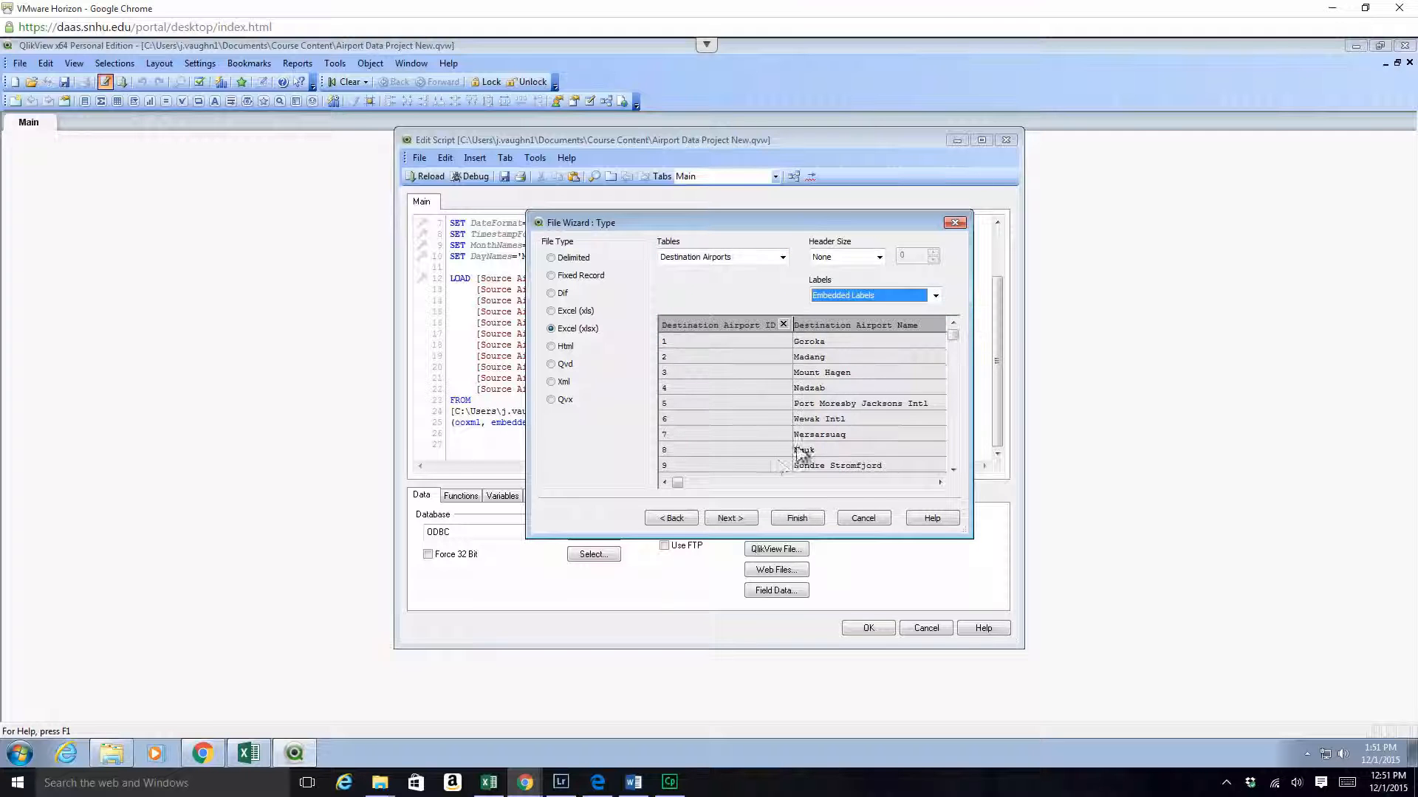
click(727, 518)
click(738, 519)
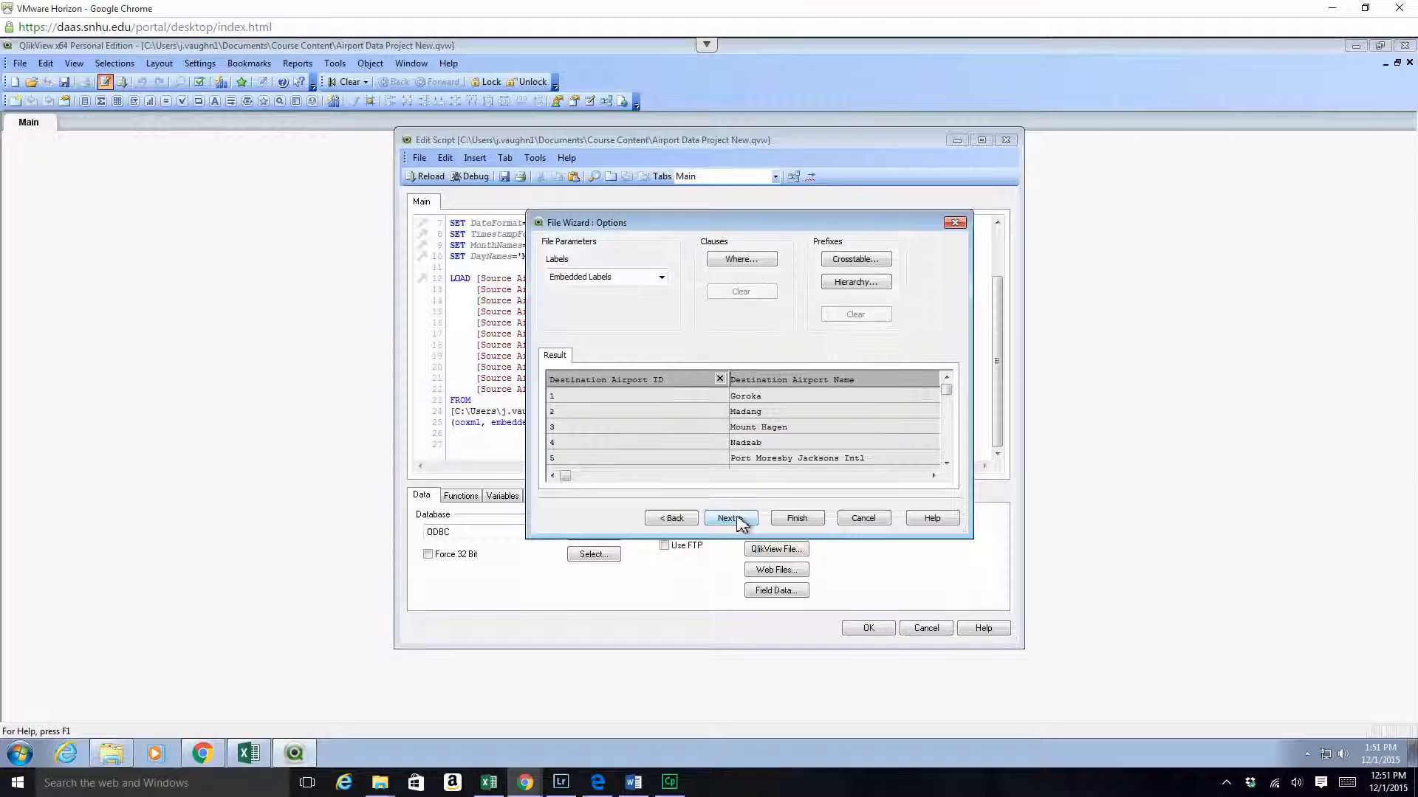
click(738, 519)
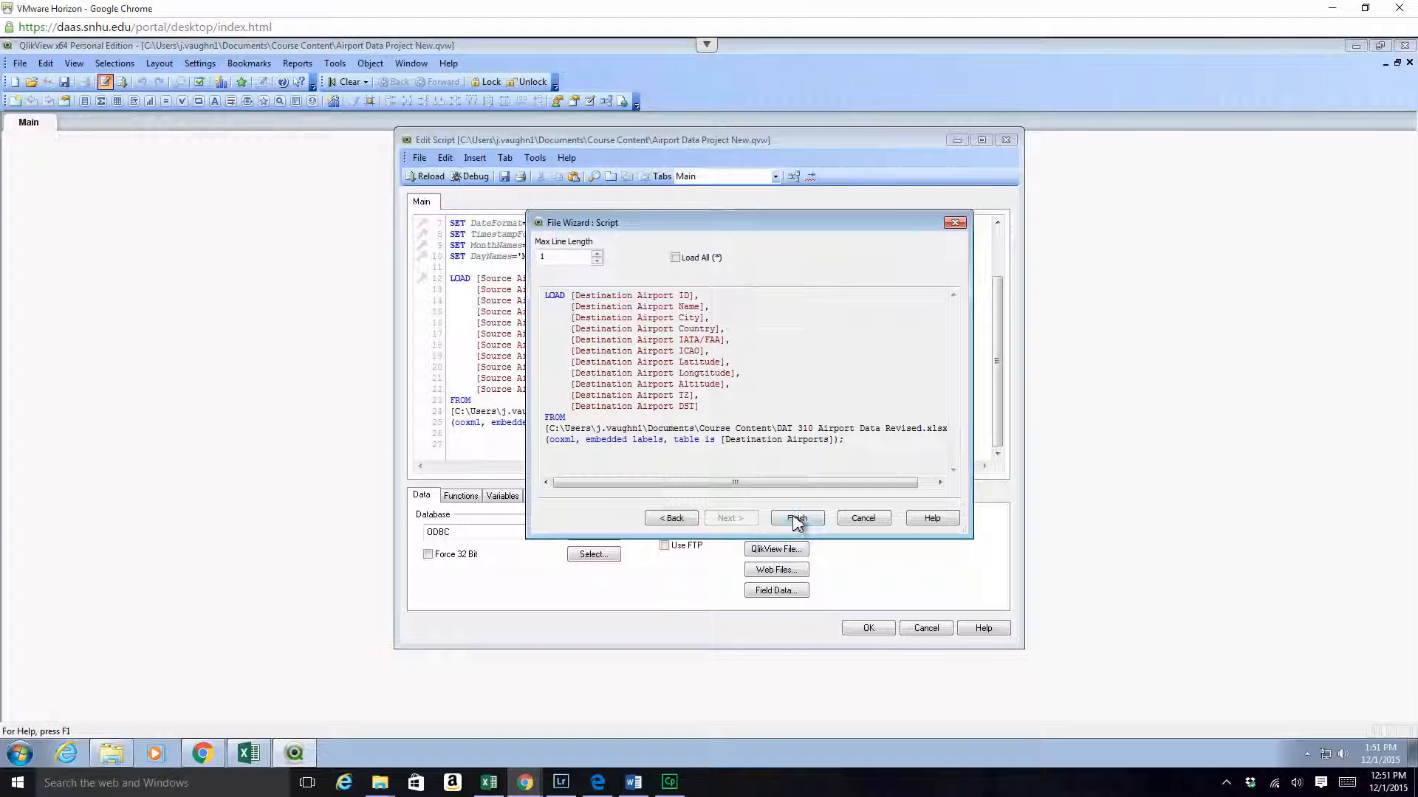
click(797, 519)
Step: Add a load statement for the Airlines table of DAT 310 Airport Data Revised to the script, using embedded labels
click(796, 529)
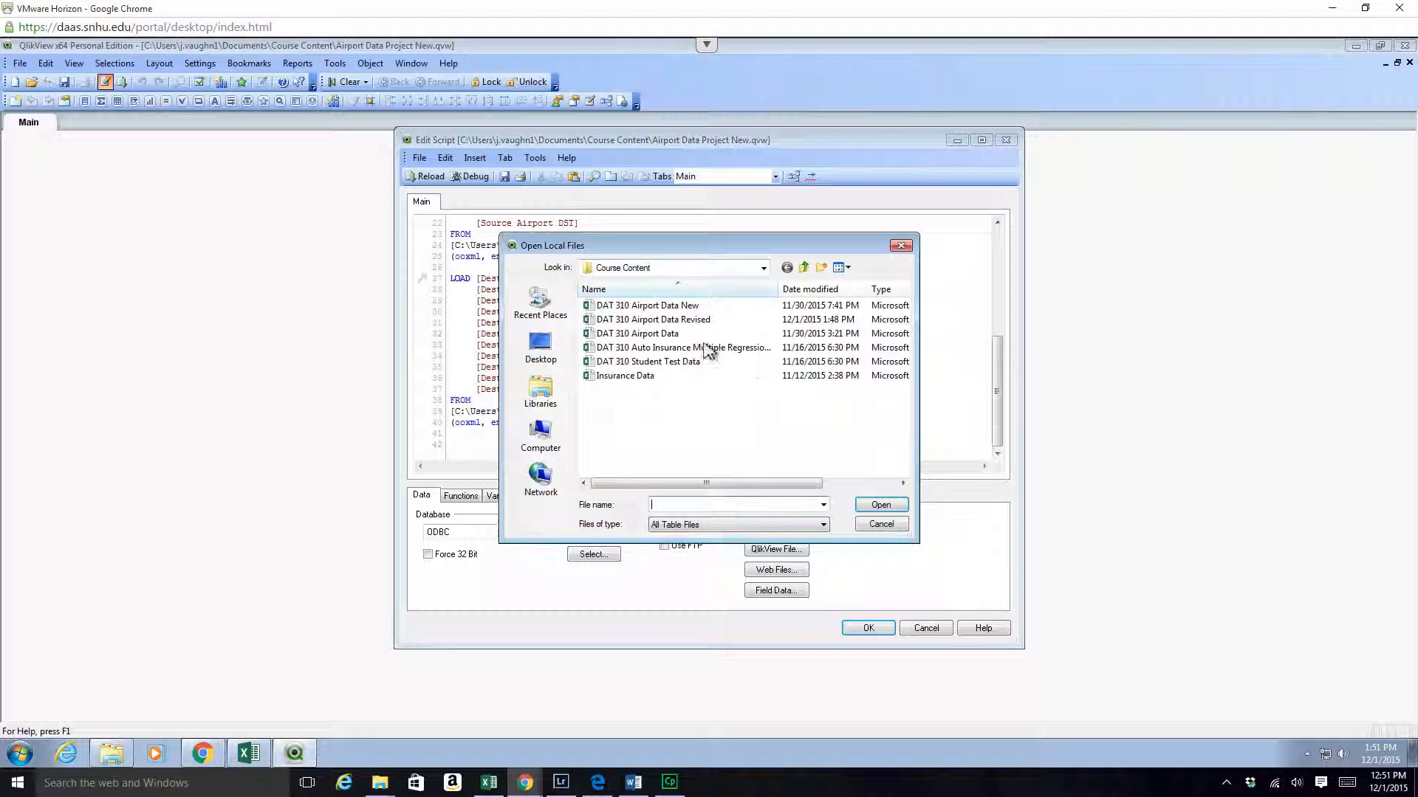
click(678, 324)
click(883, 507)
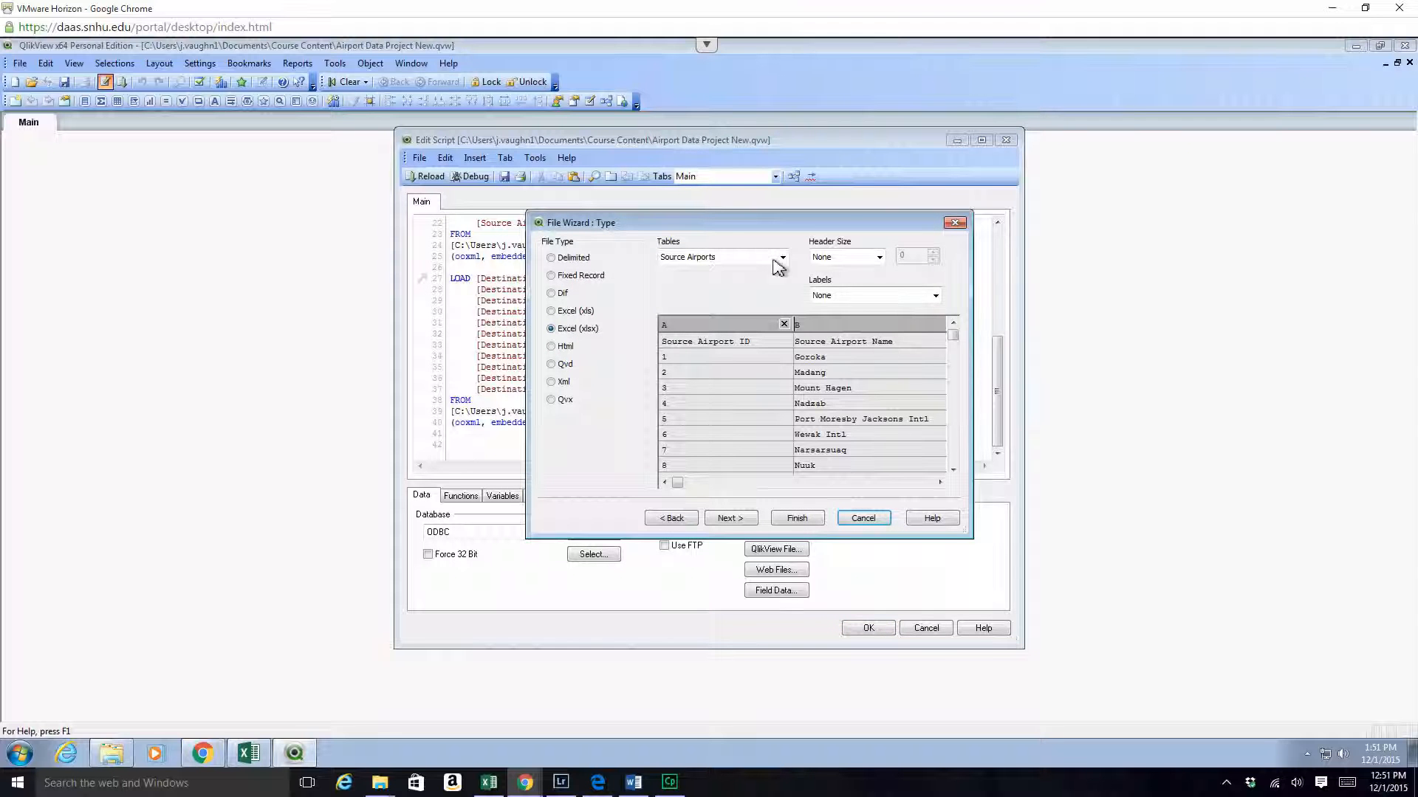
click(782, 259)
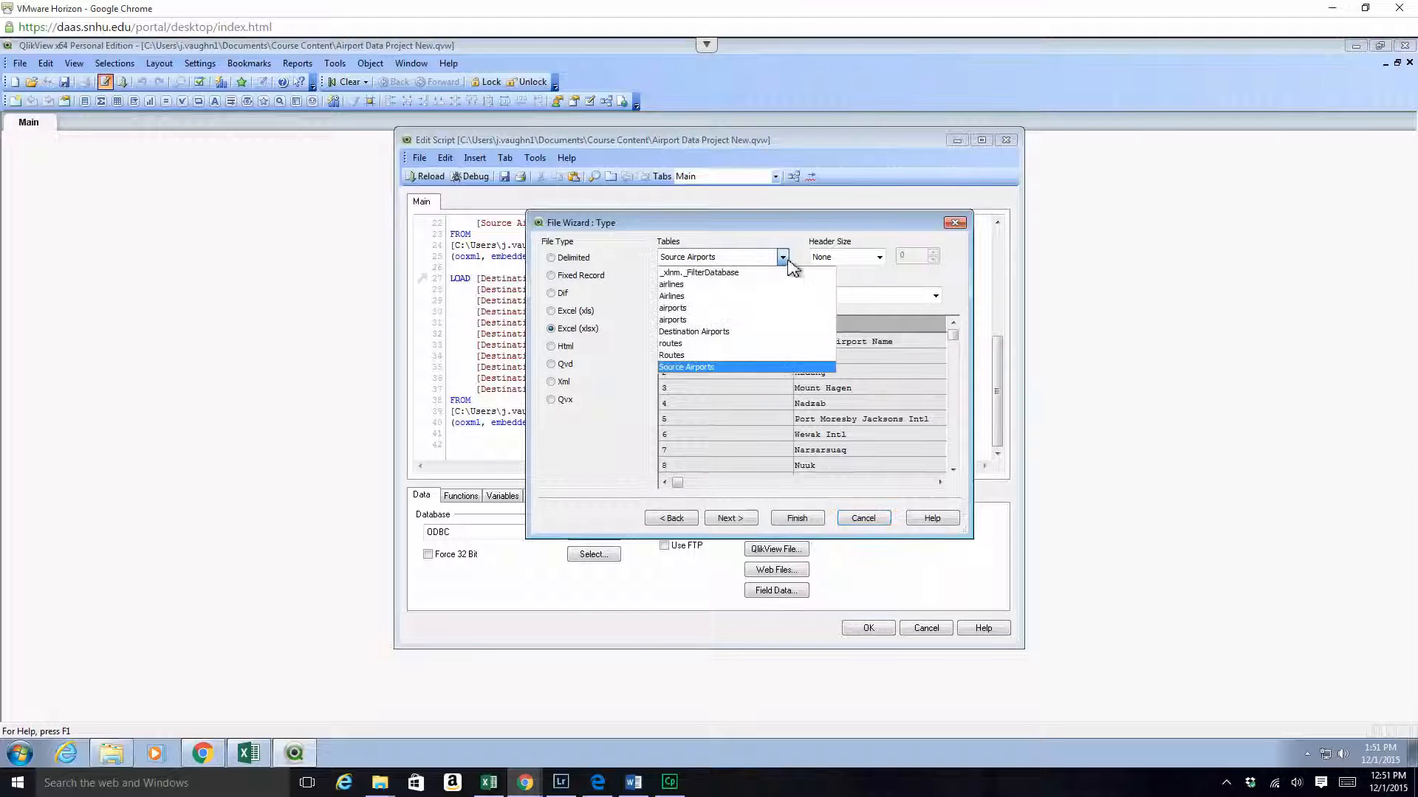
click(794, 302)
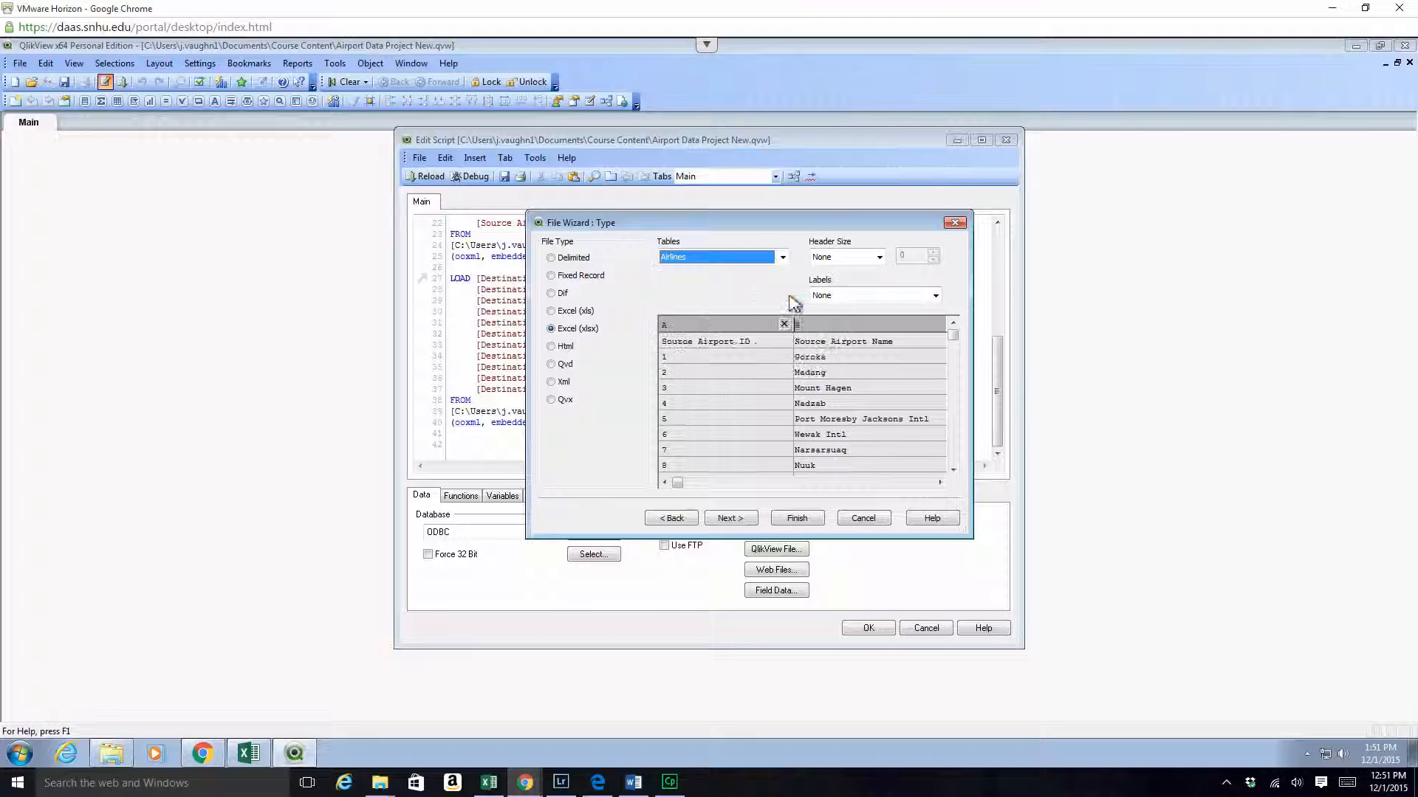
click(935, 296)
click(927, 326)
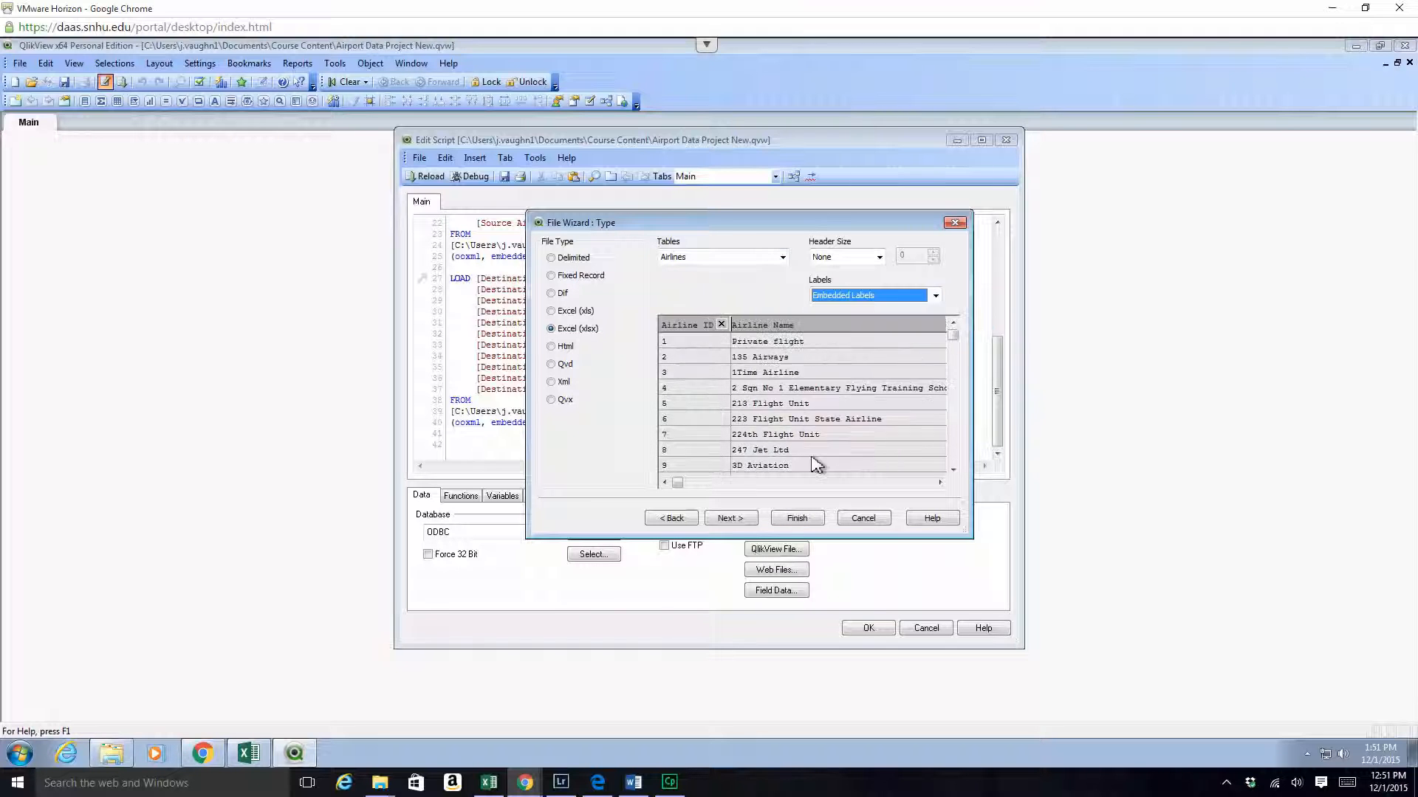
click(727, 518)
click(741, 519)
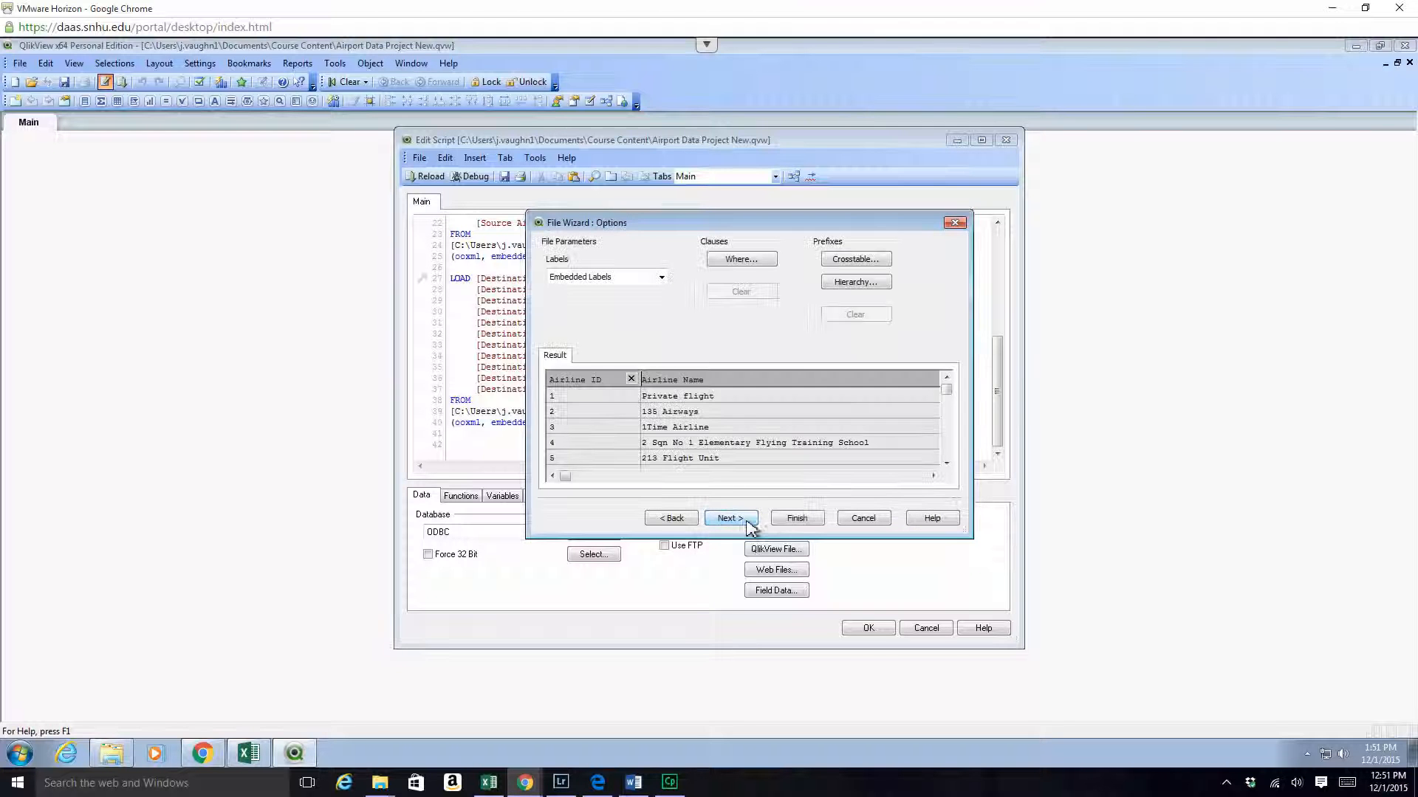
click(747, 520)
click(797, 520)
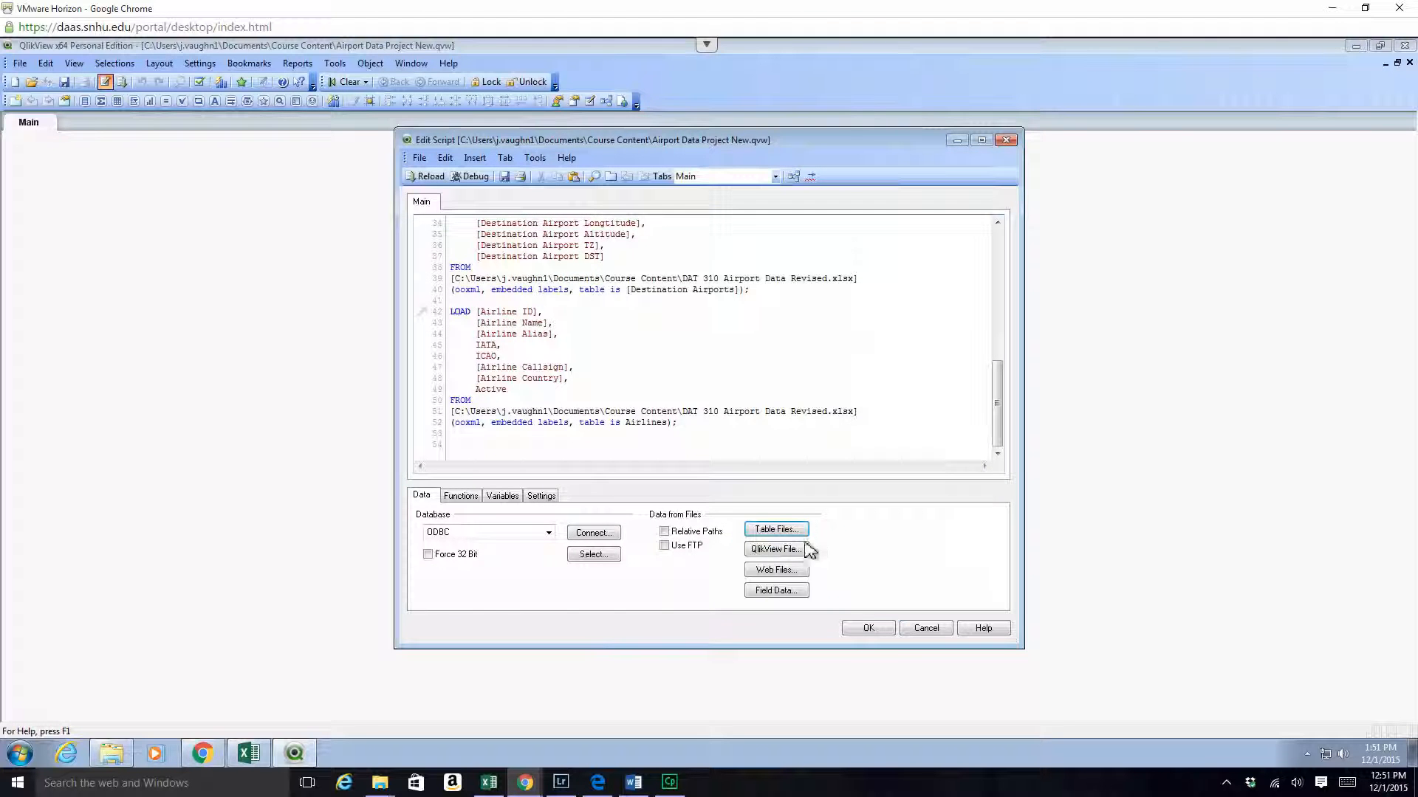
Step: Add a load statement for the Routes table of DAT 310 Airport Data Revised to the script, using embedded labels
click(775, 530)
click(745, 321)
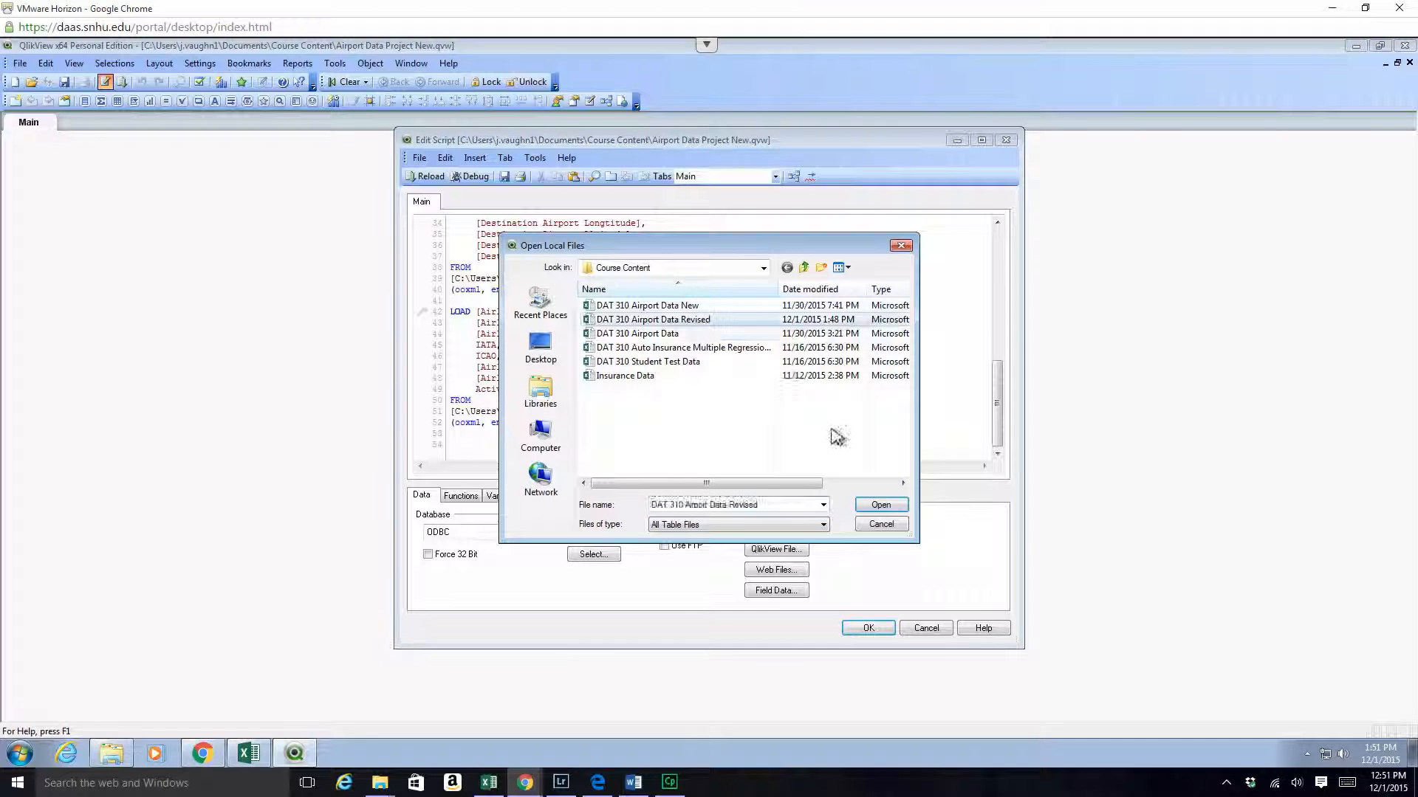
click(882, 505)
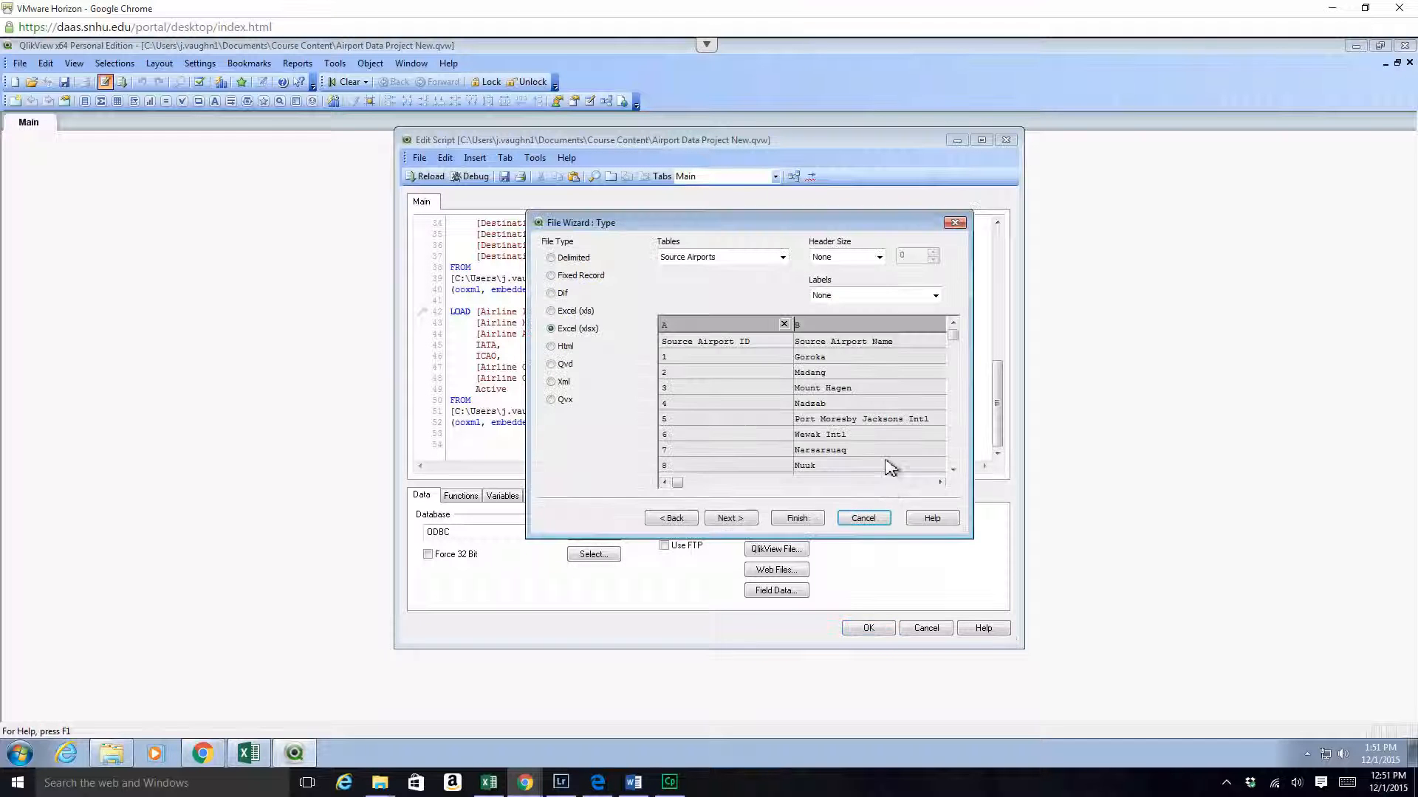
click(782, 257)
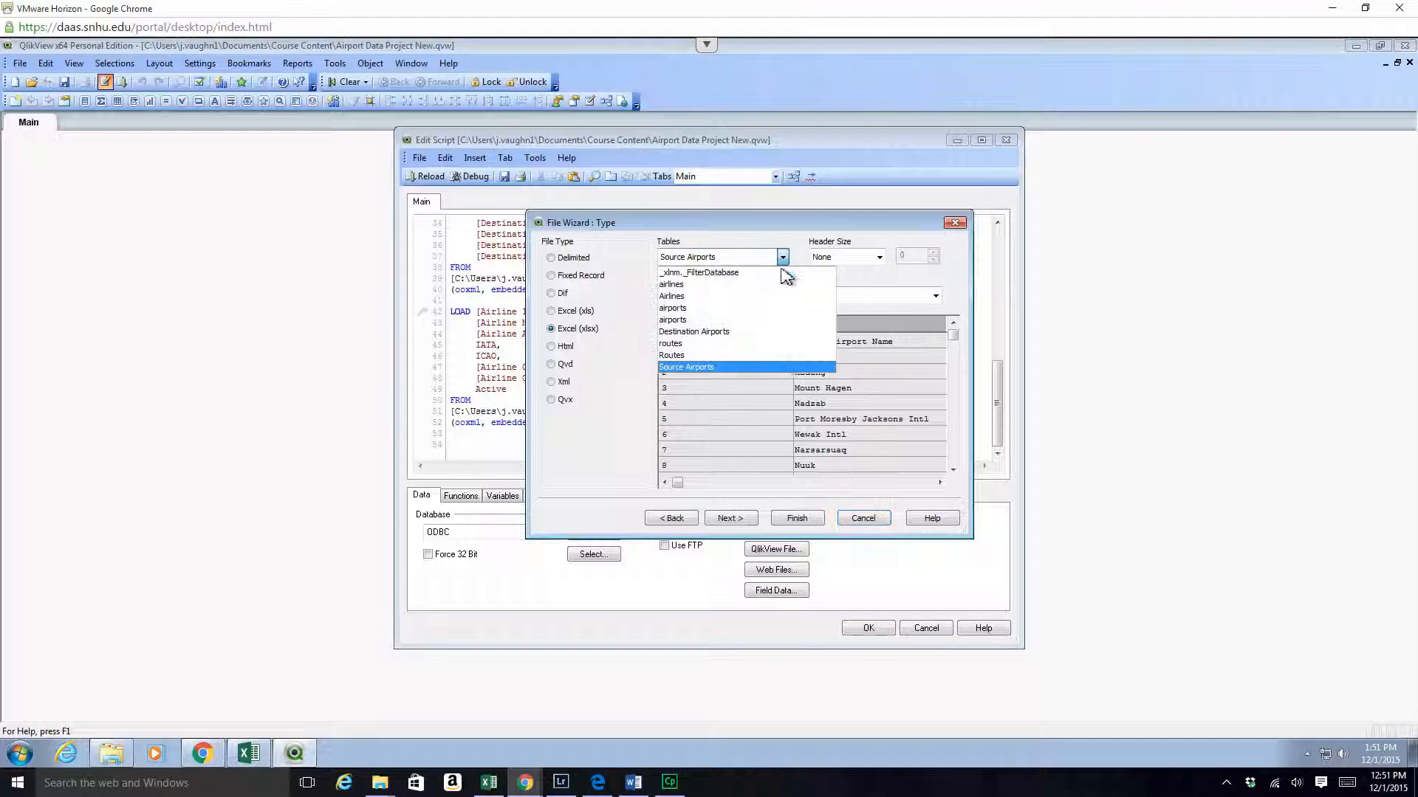
click(731, 355)
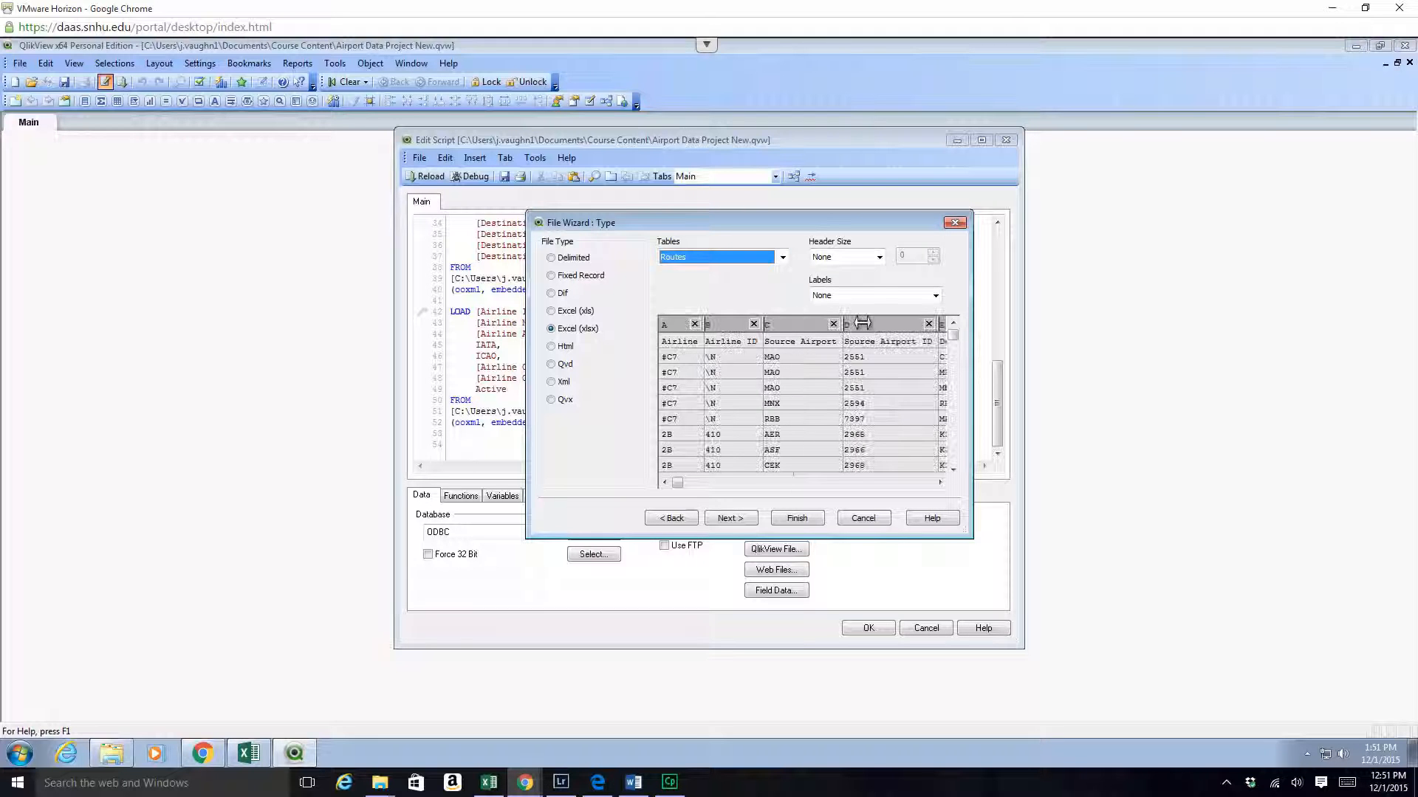
click(933, 297)
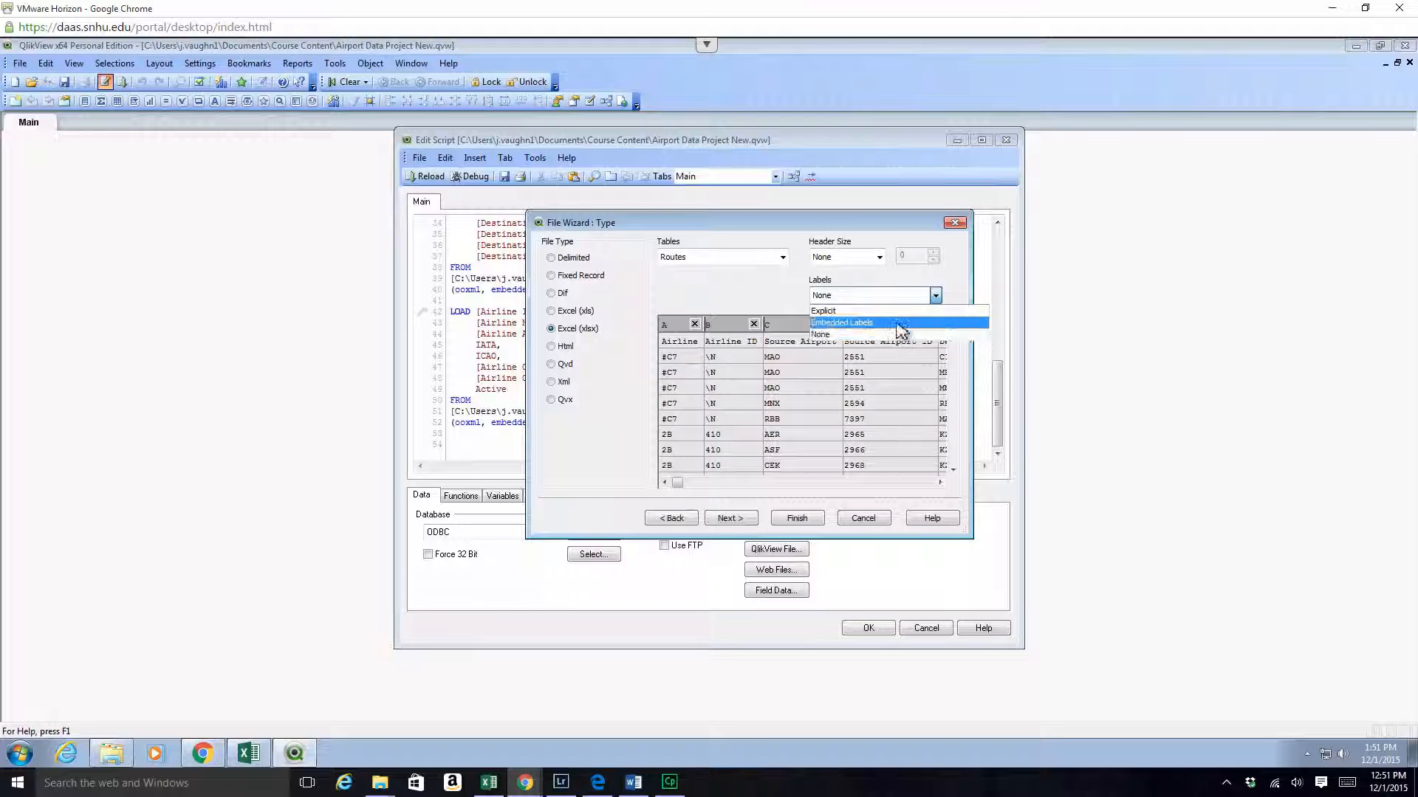
click(901, 325)
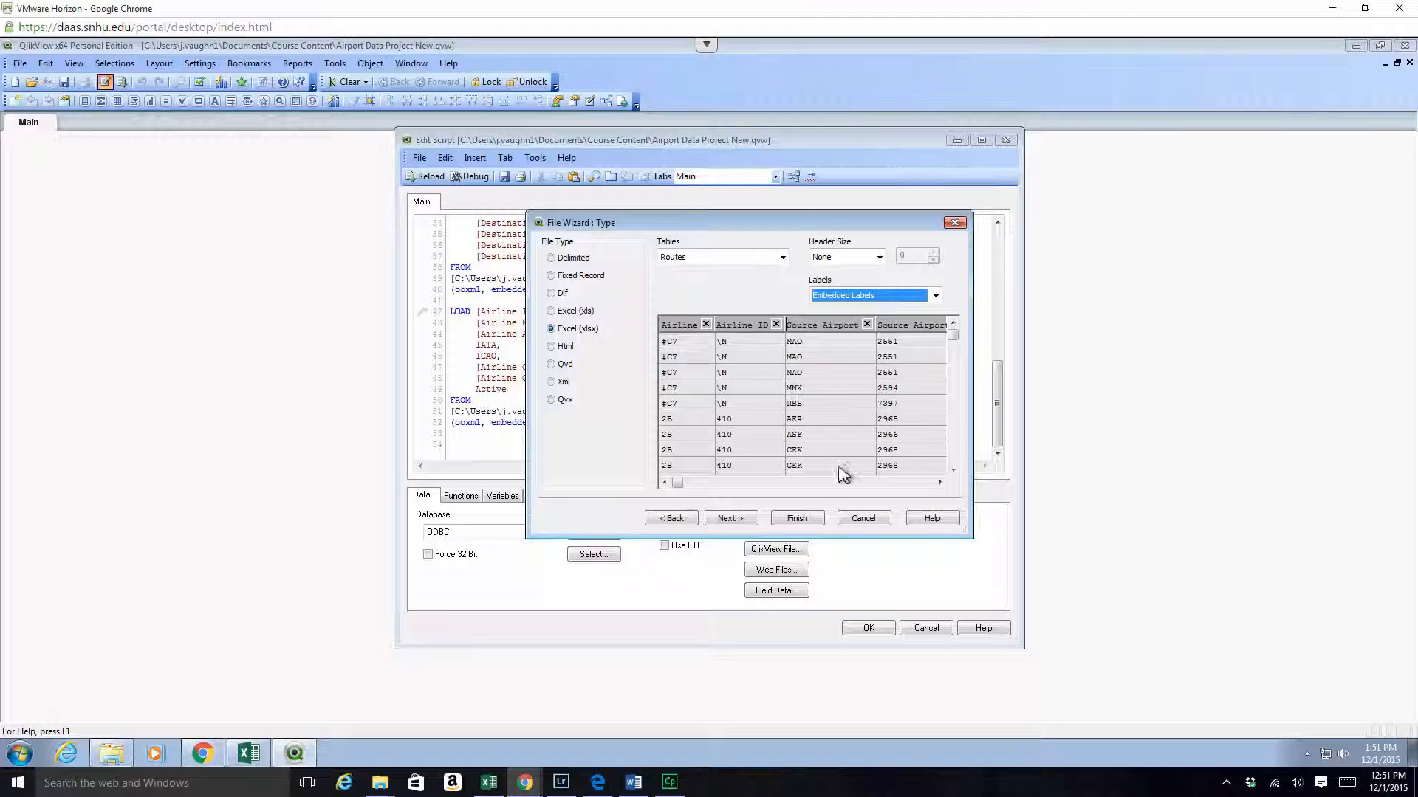
click(747, 525)
click(744, 521)
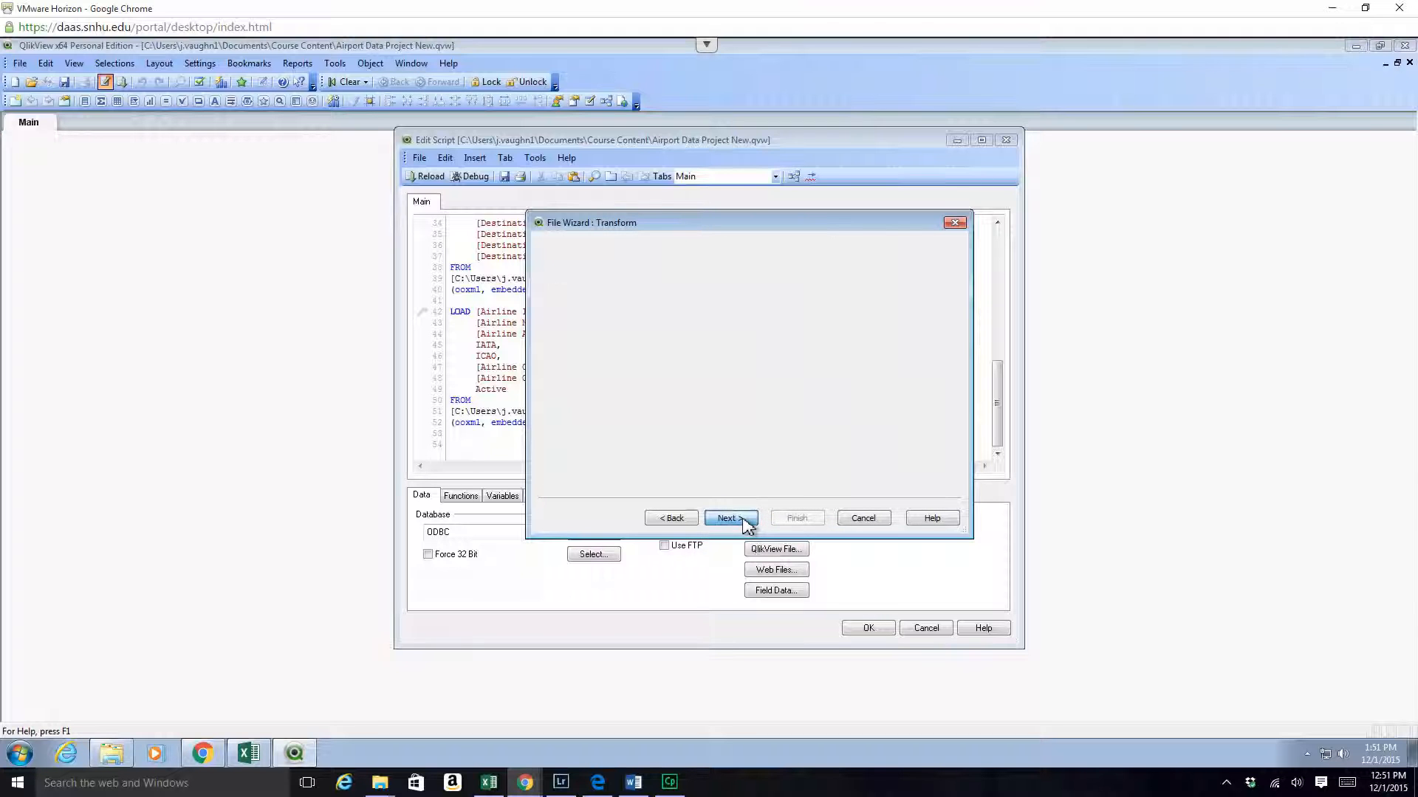
click(743, 520)
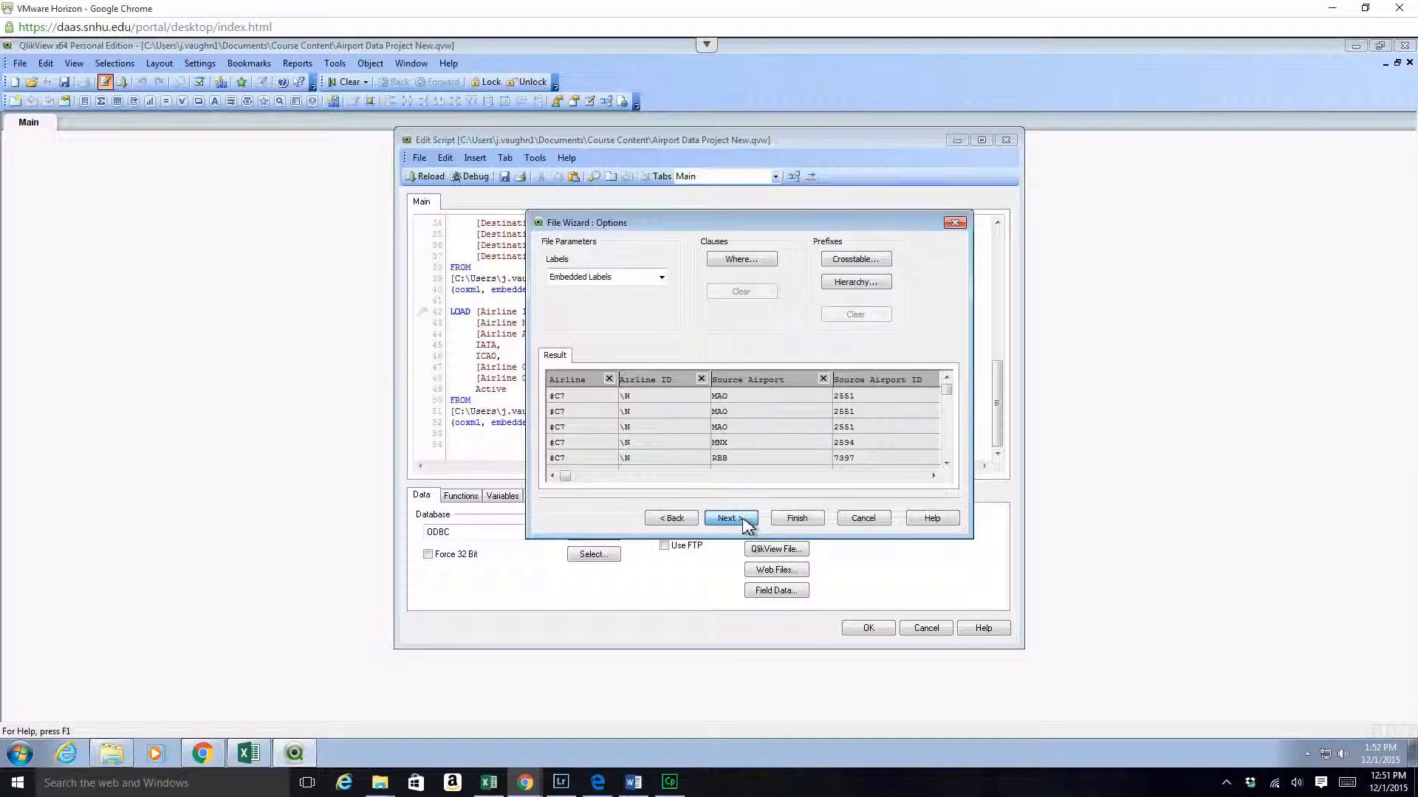
click(789, 520)
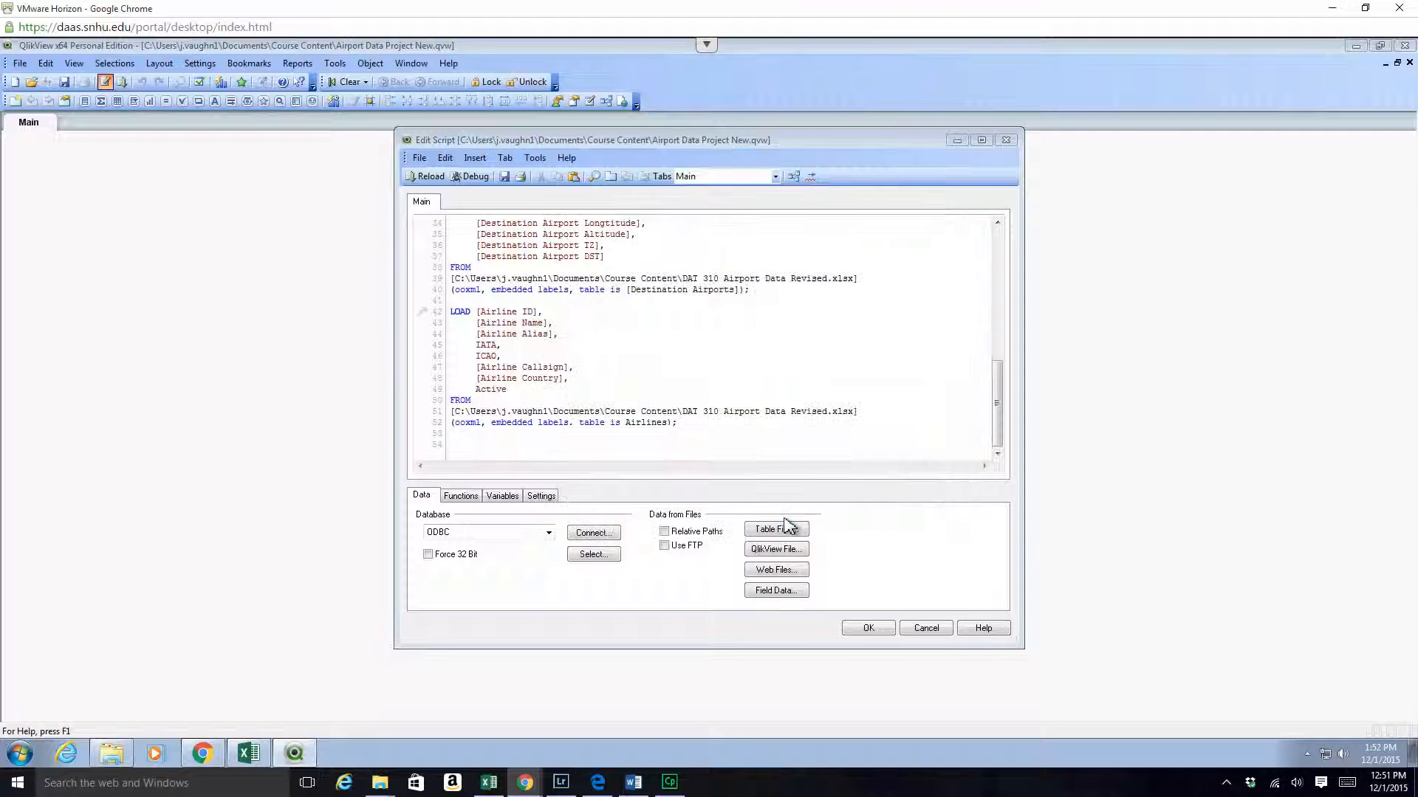
Step: Review the load statements in the script from the beginning through Routes and reload the document's data
scroll(982, 348, down, 2)
scroll(1003, 322, up, 14)
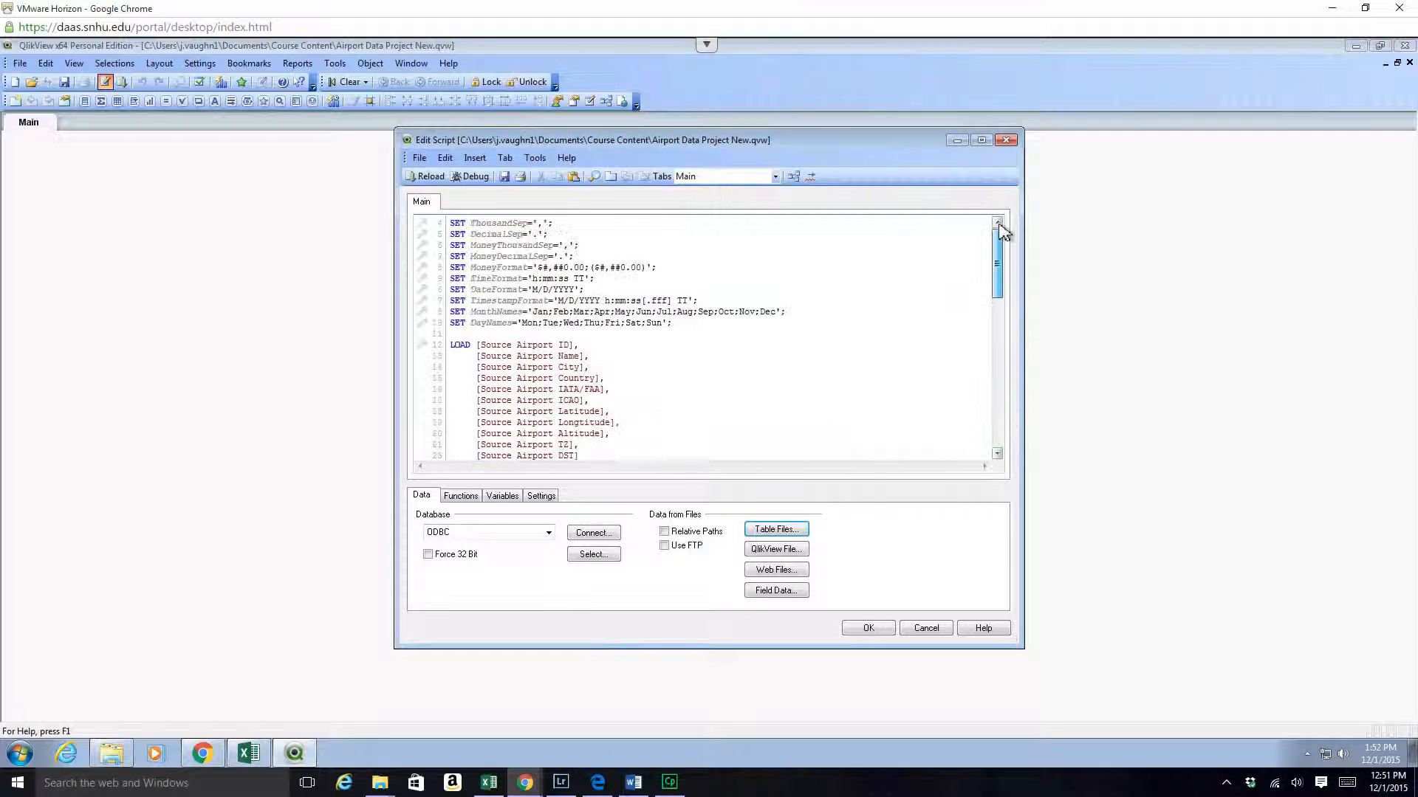
drag(1003, 231, 999, 278)
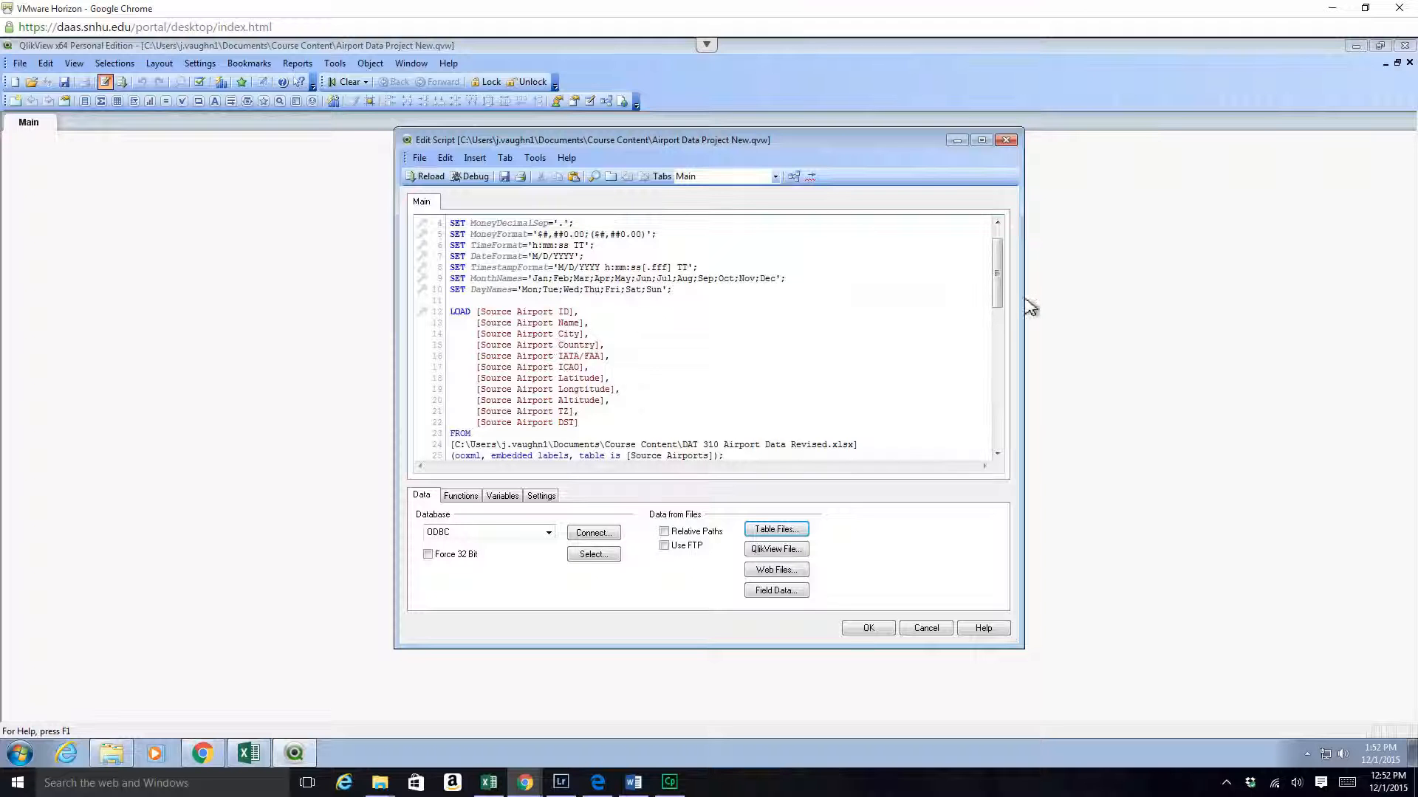
scroll(1007, 291, down, 3)
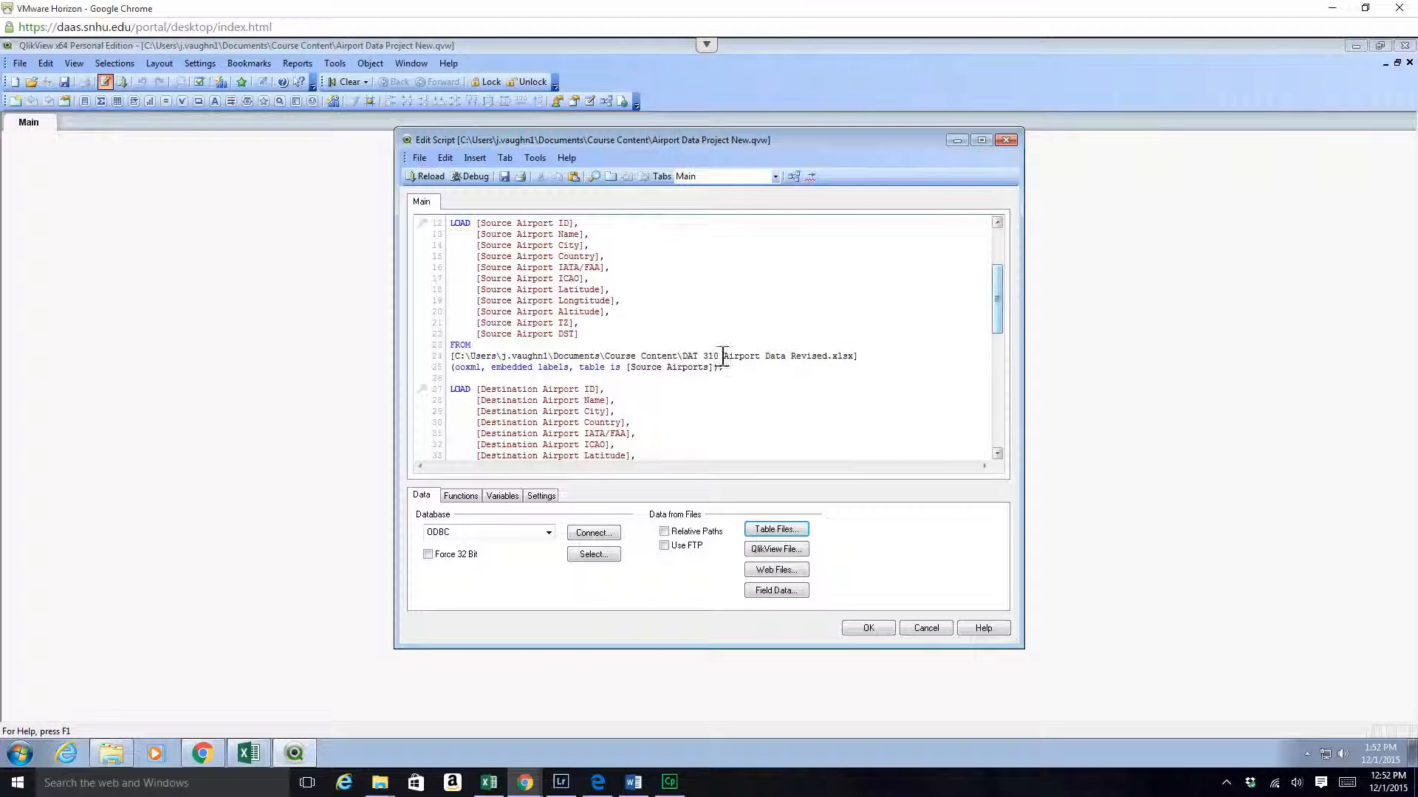
drag(1001, 300, 997, 418)
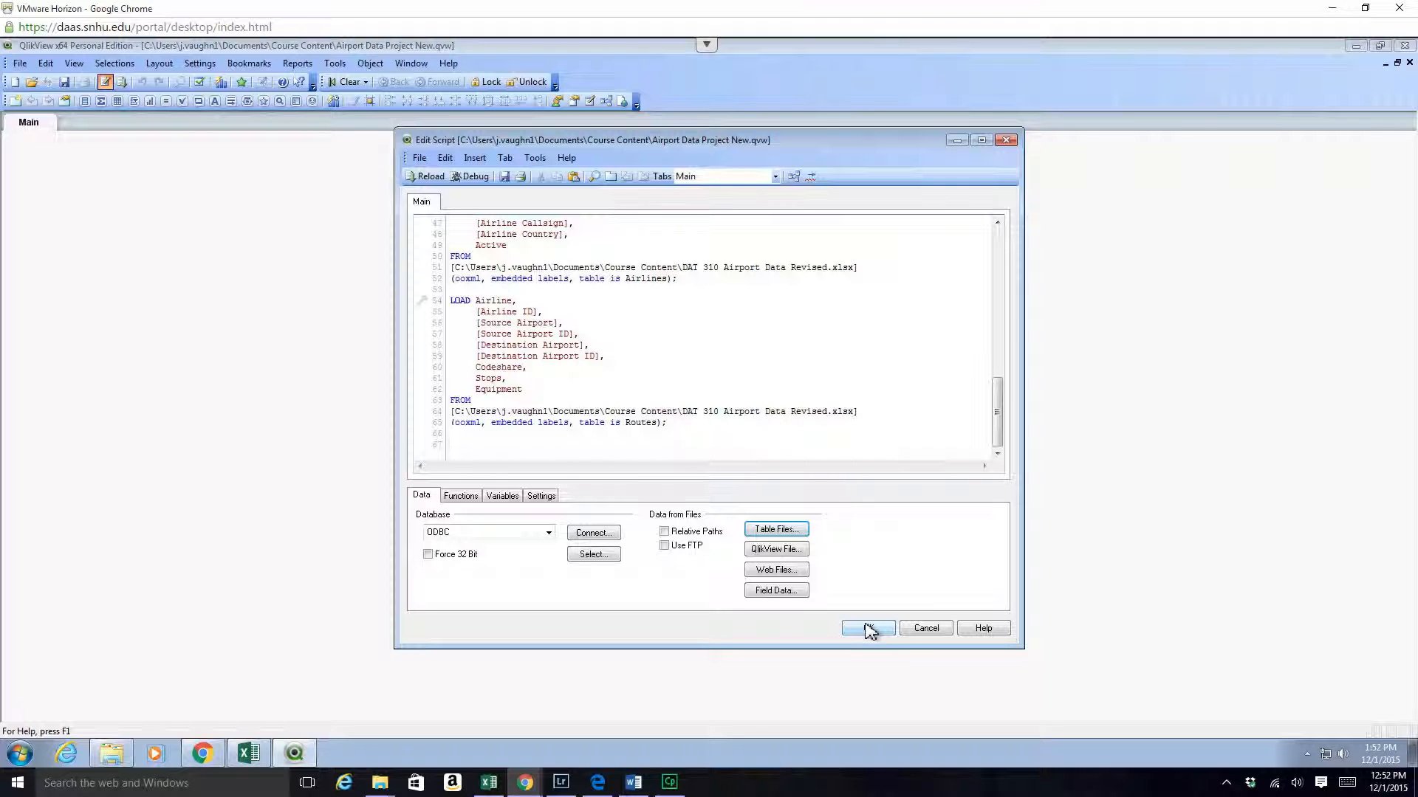
click(435, 180)
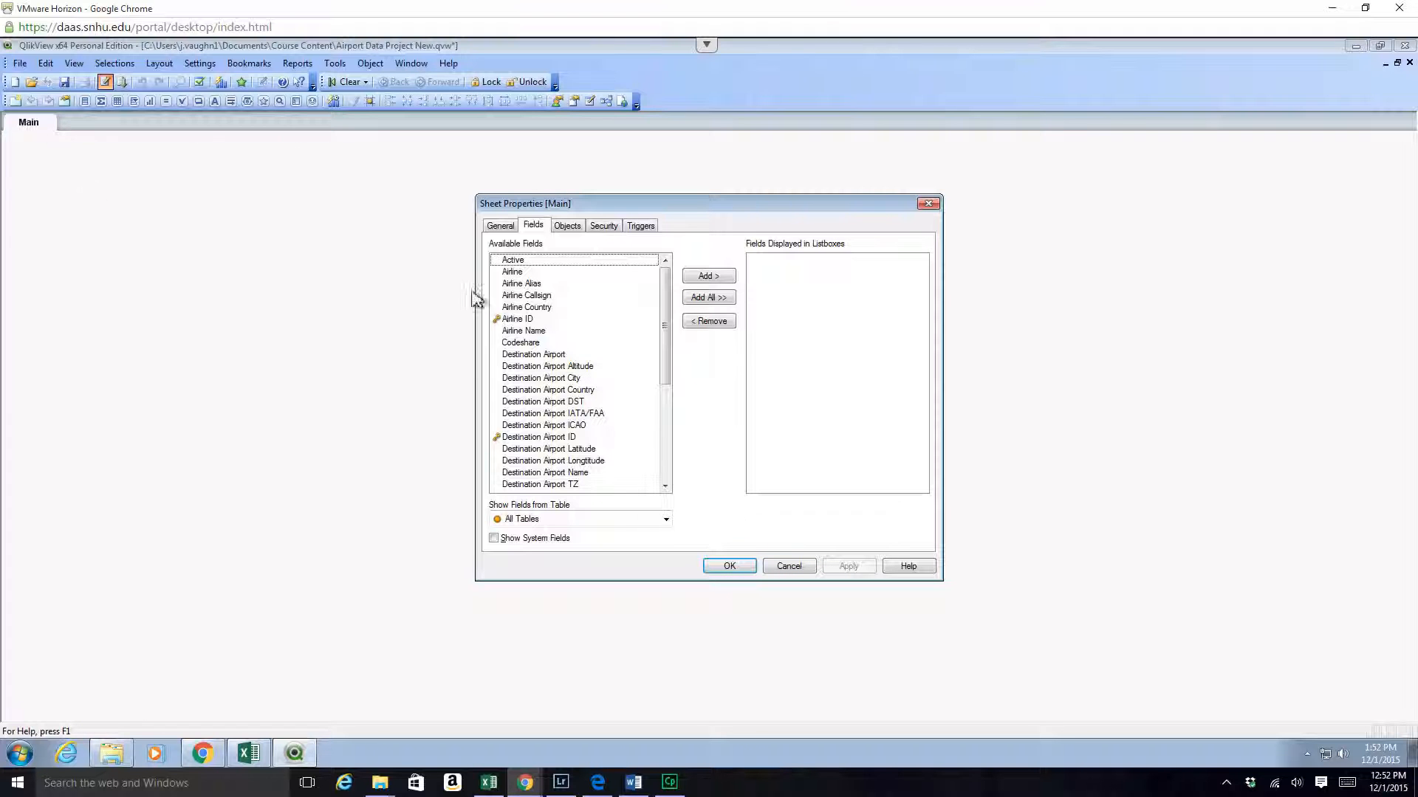
Step: Add list boxes for Destination Airport and Destination Airport Country to the Main sheet and place them side by side
click(559, 358)
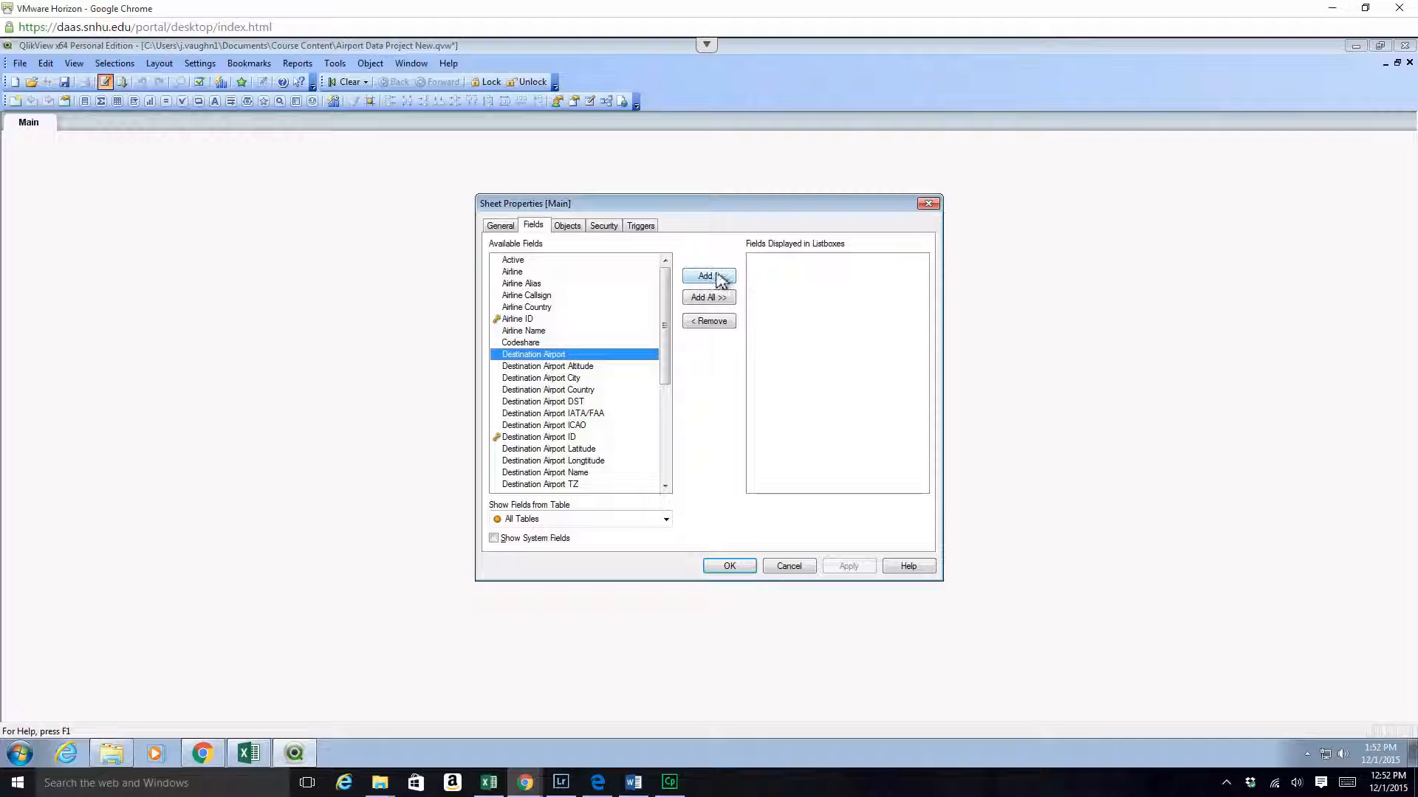
click(720, 279)
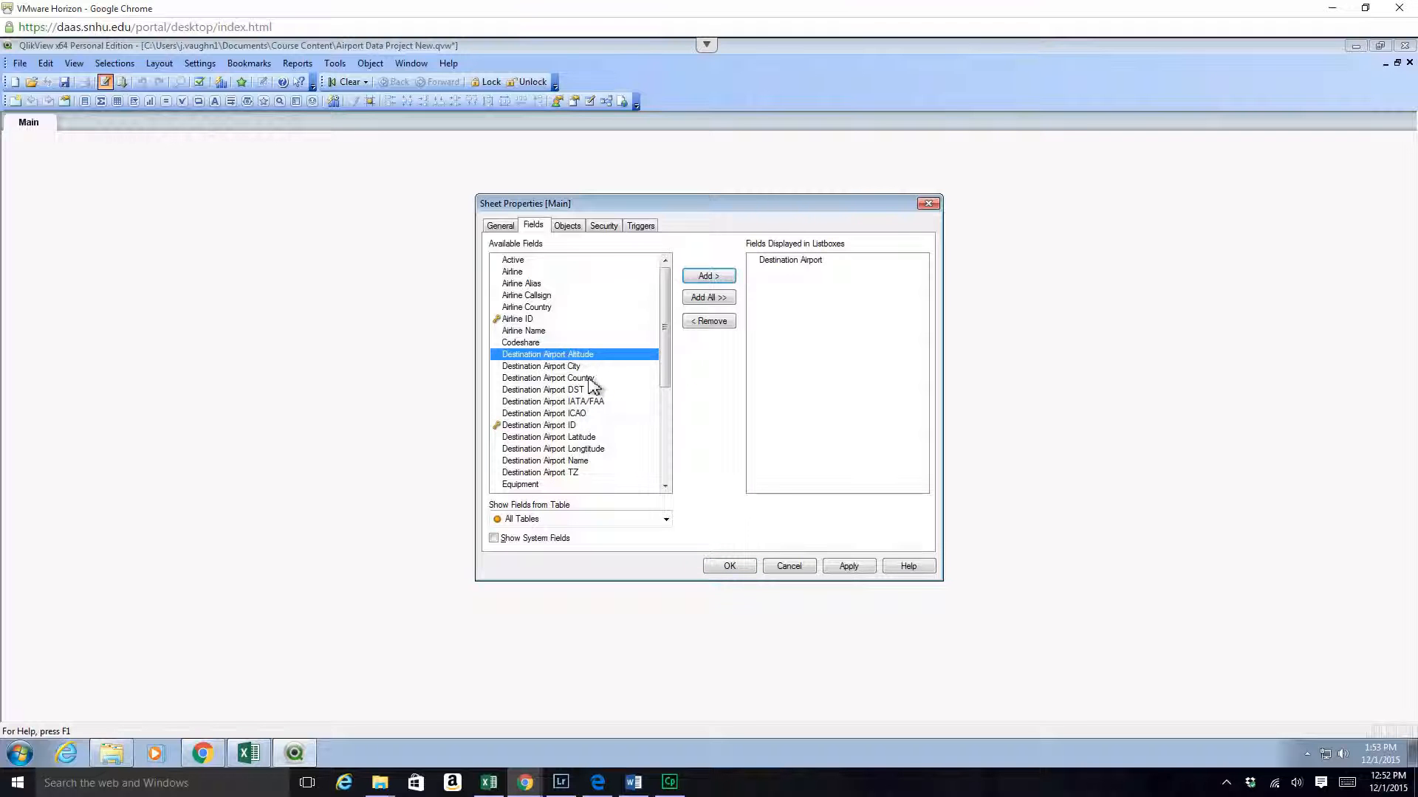
click(591, 380)
click(705, 277)
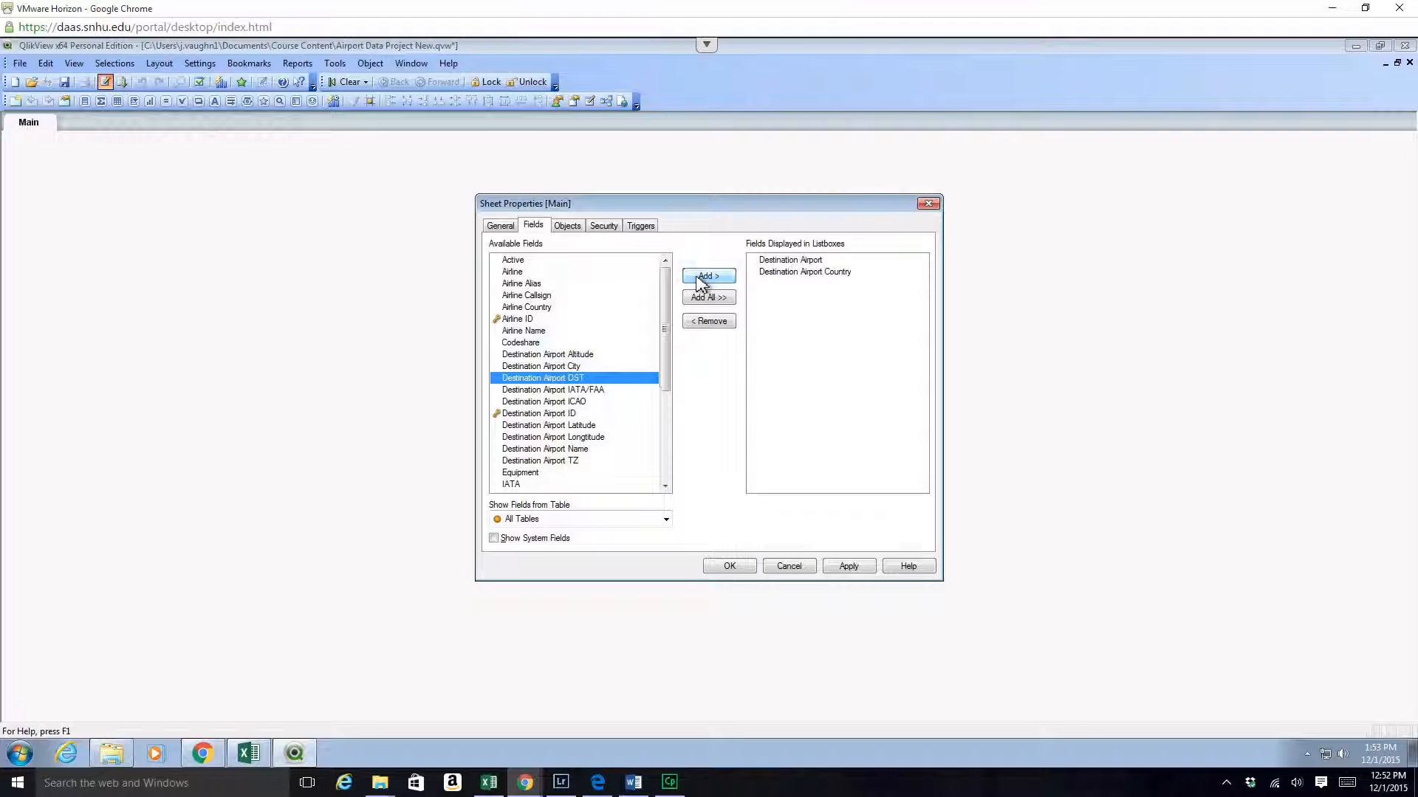
click(848, 567)
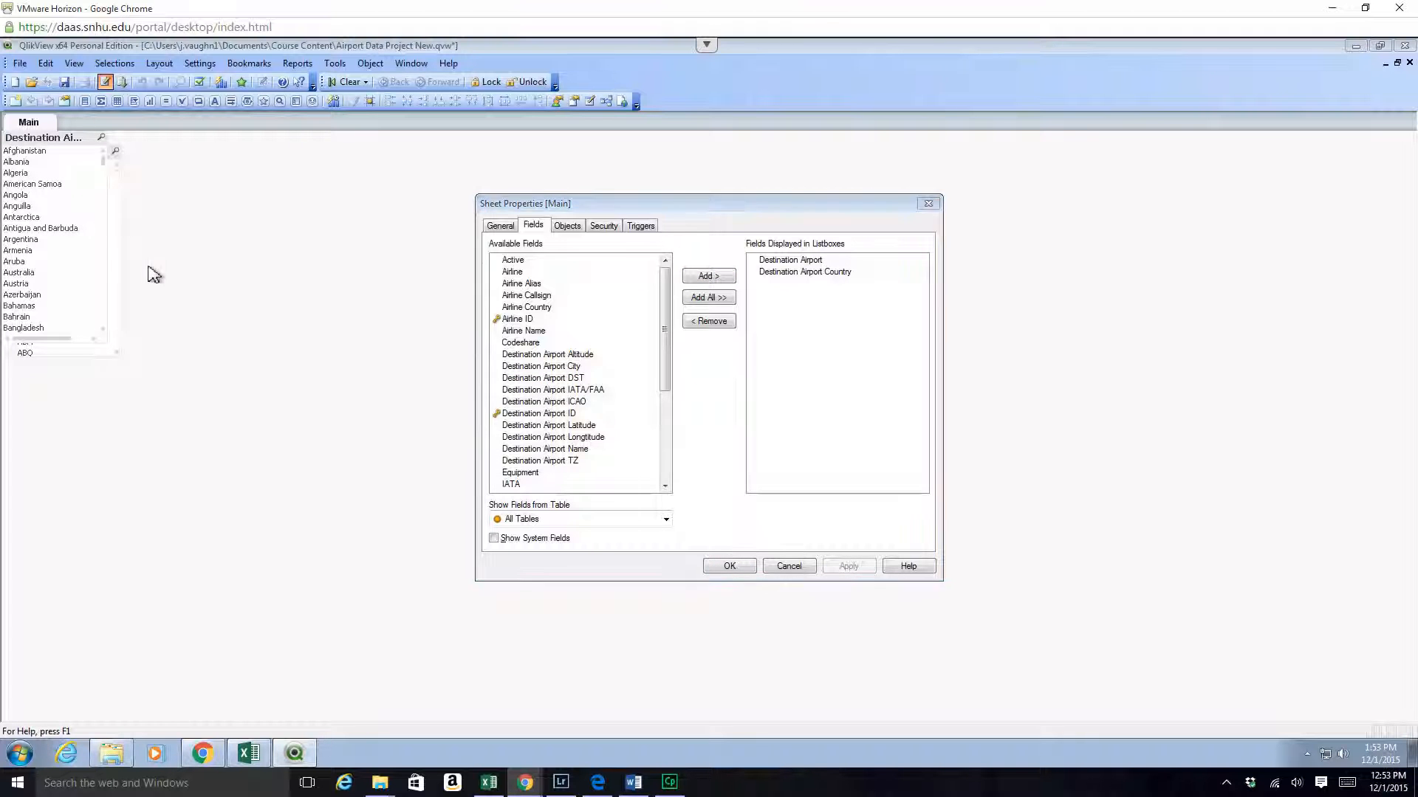
click(753, 573)
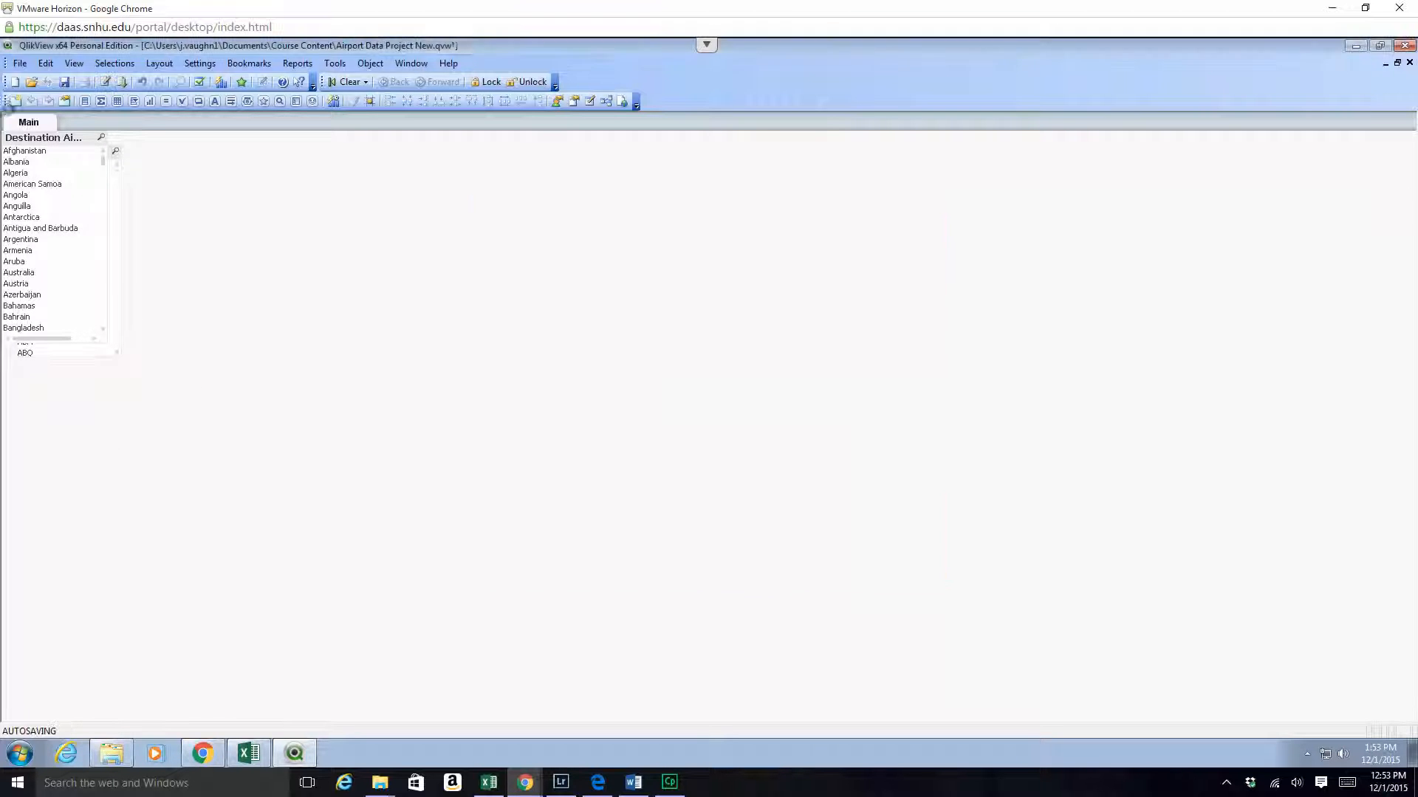
click(119, 222)
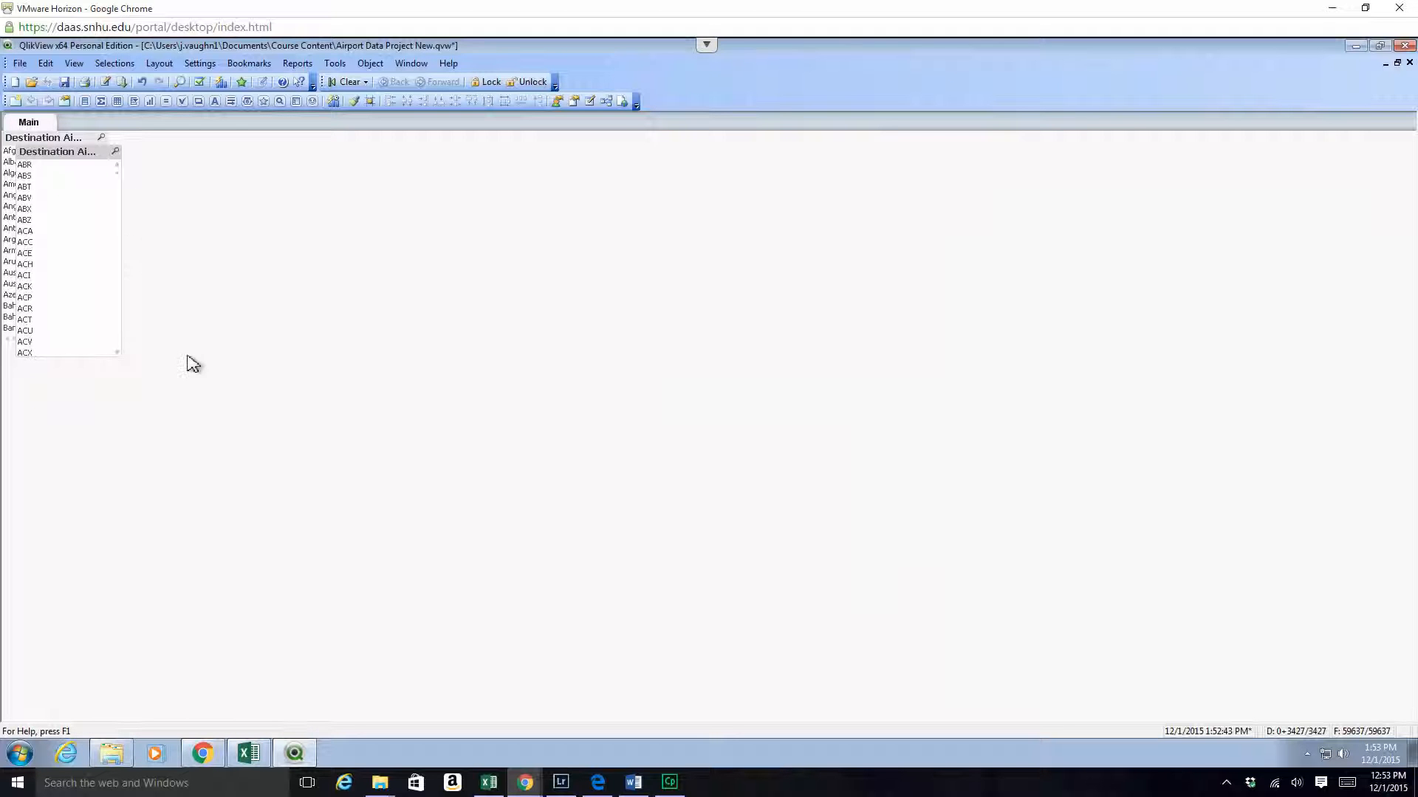
drag(86, 153, 192, 144)
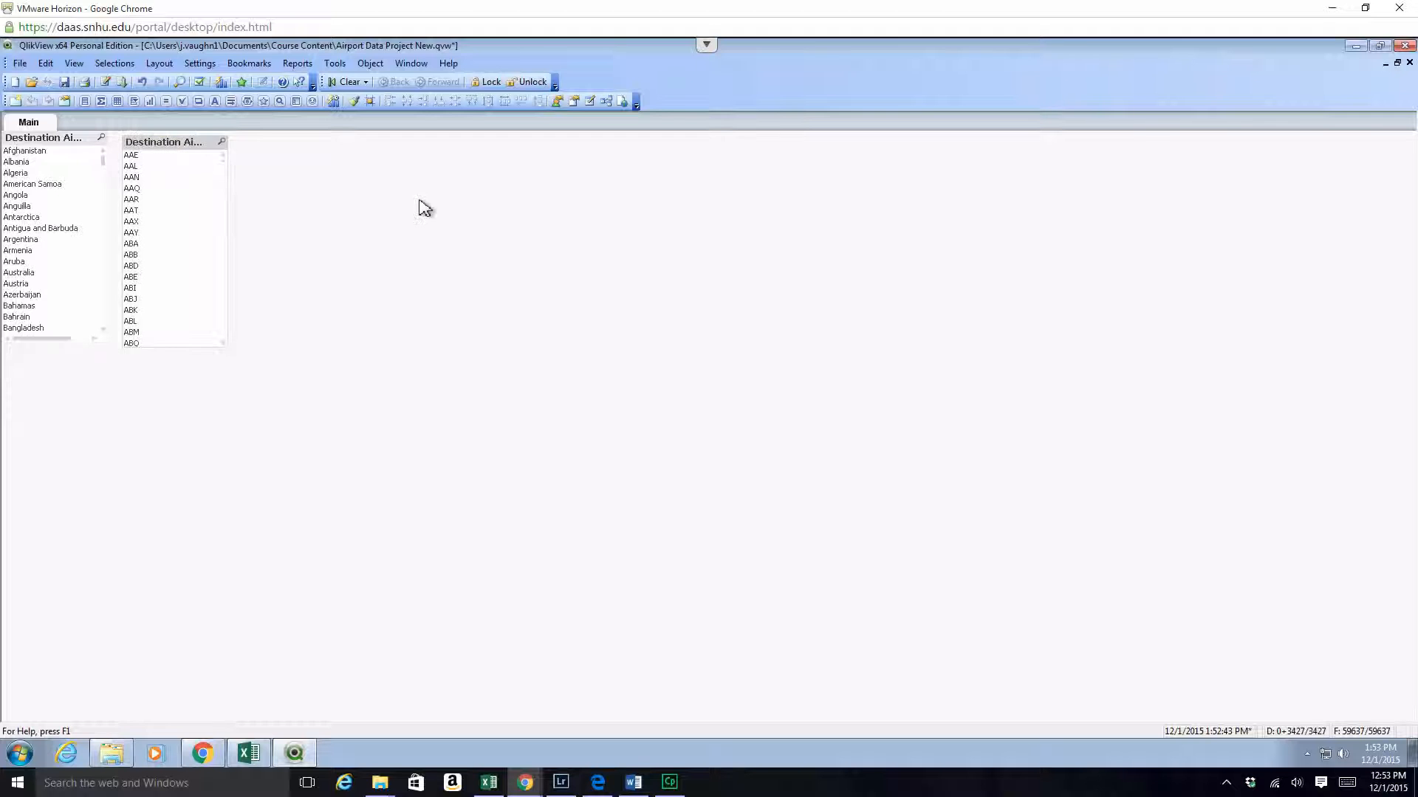
Step: Open the data model's table view, move Routes toward Destination Airports, and enlarge the Destination Airports, Routes and Source Airports tables to show their field names
click(607, 102)
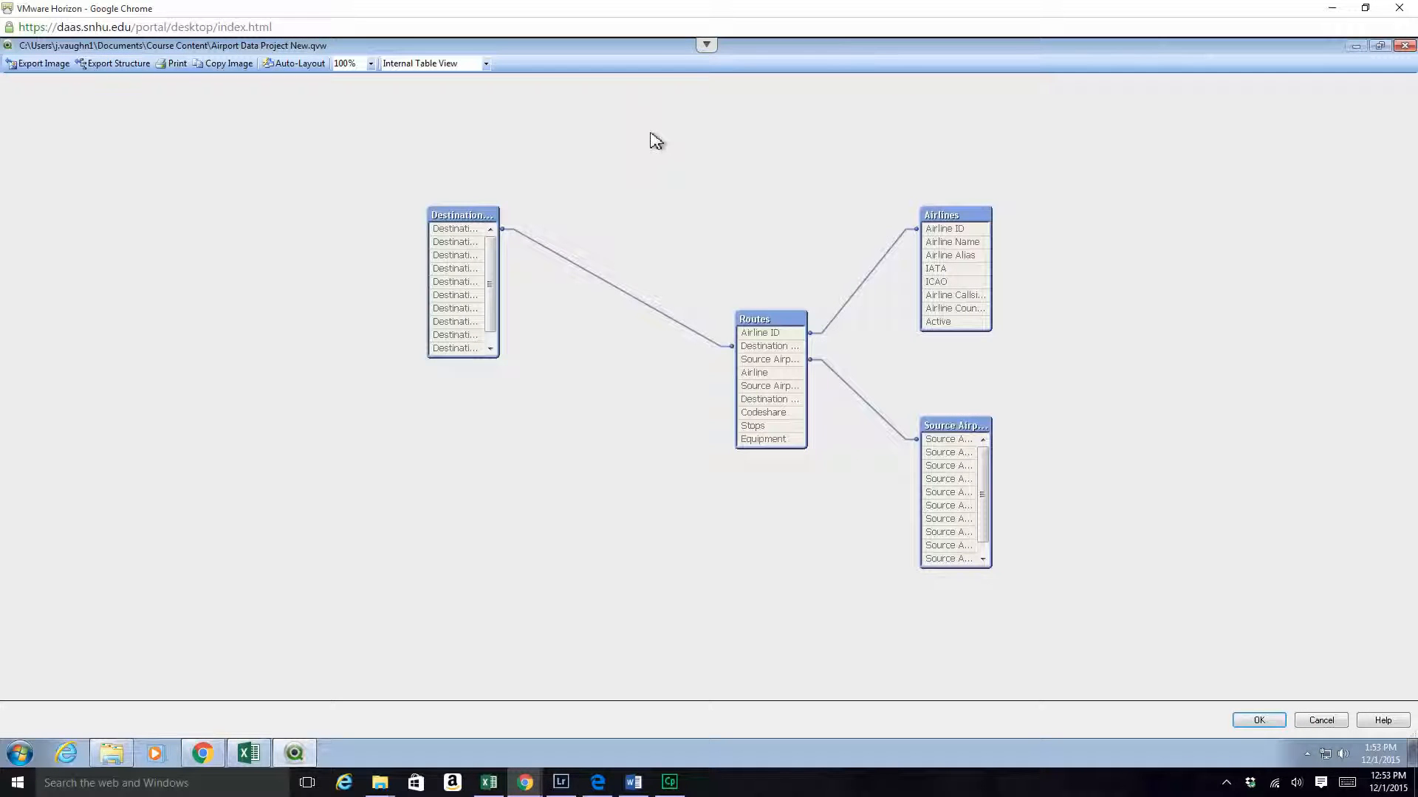
drag(752, 330, 689, 346)
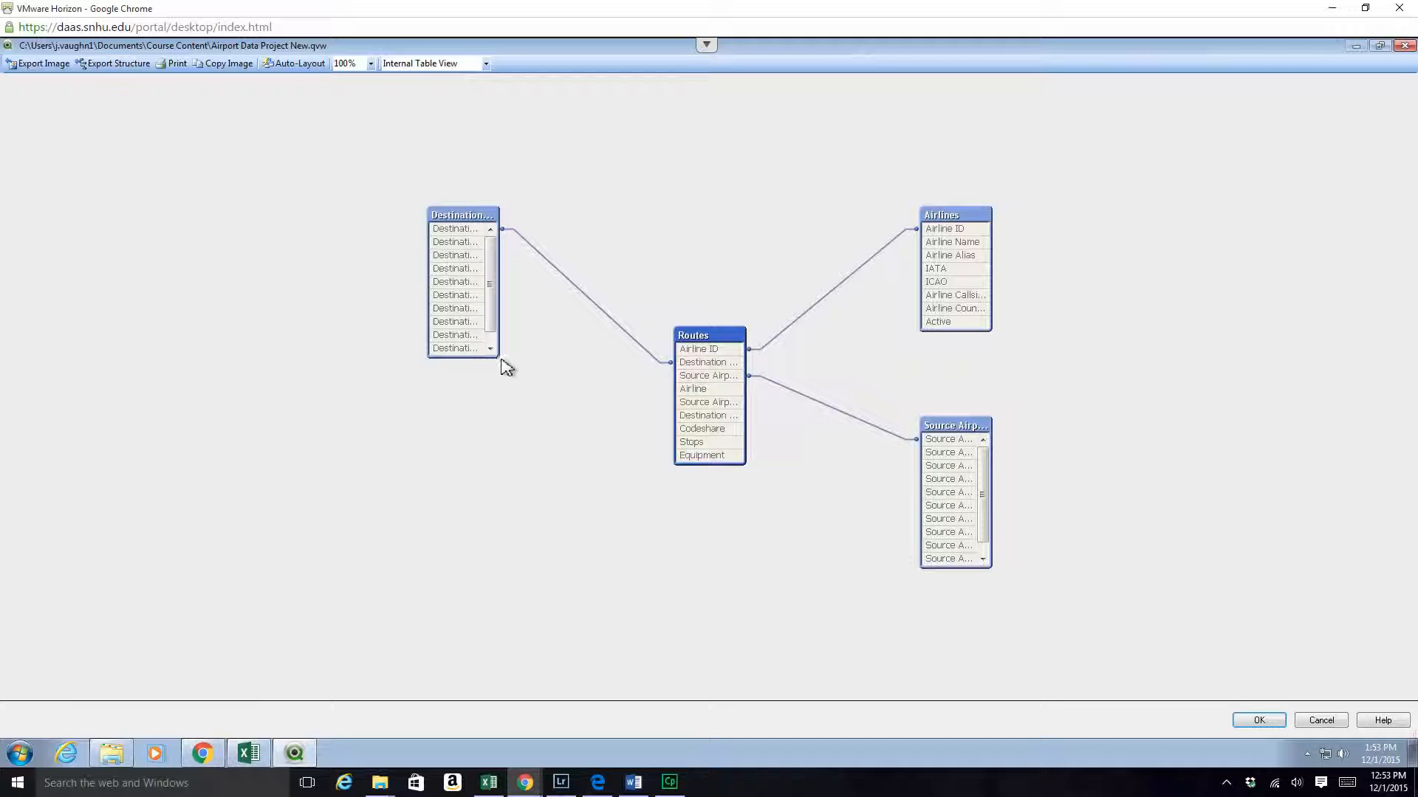
drag(500, 359, 521, 372)
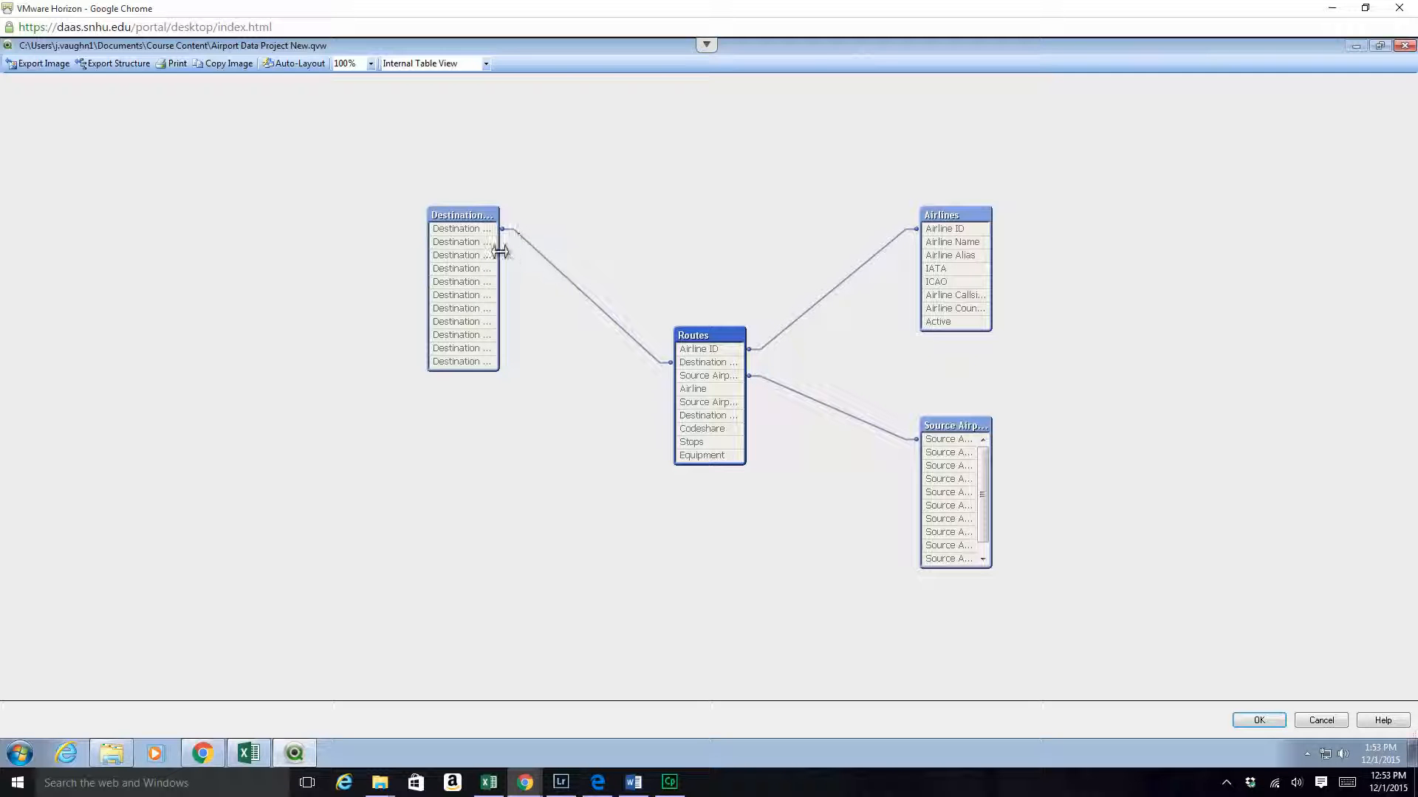
drag(500, 251, 552, 248)
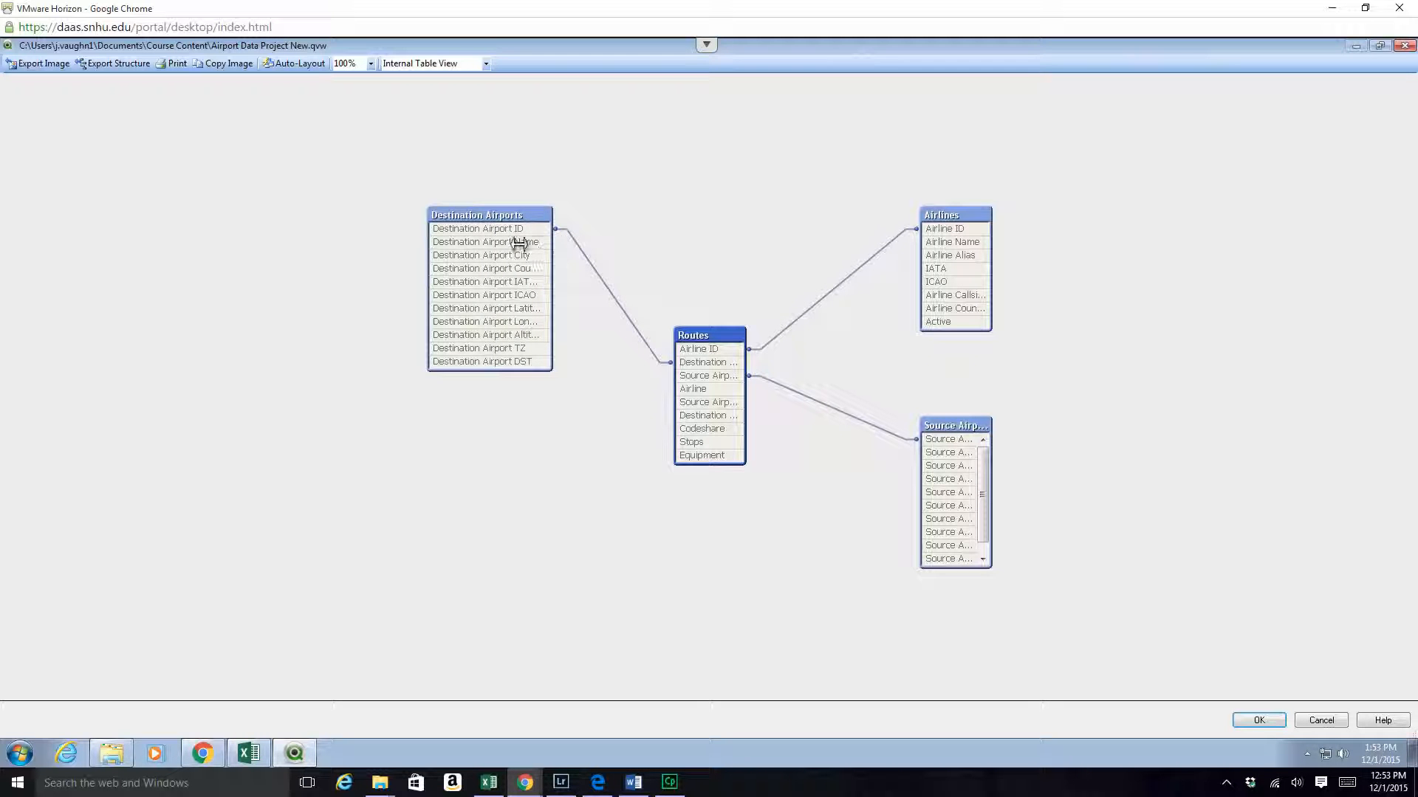
mouse_move(709, 369)
drag(747, 390, 771, 392)
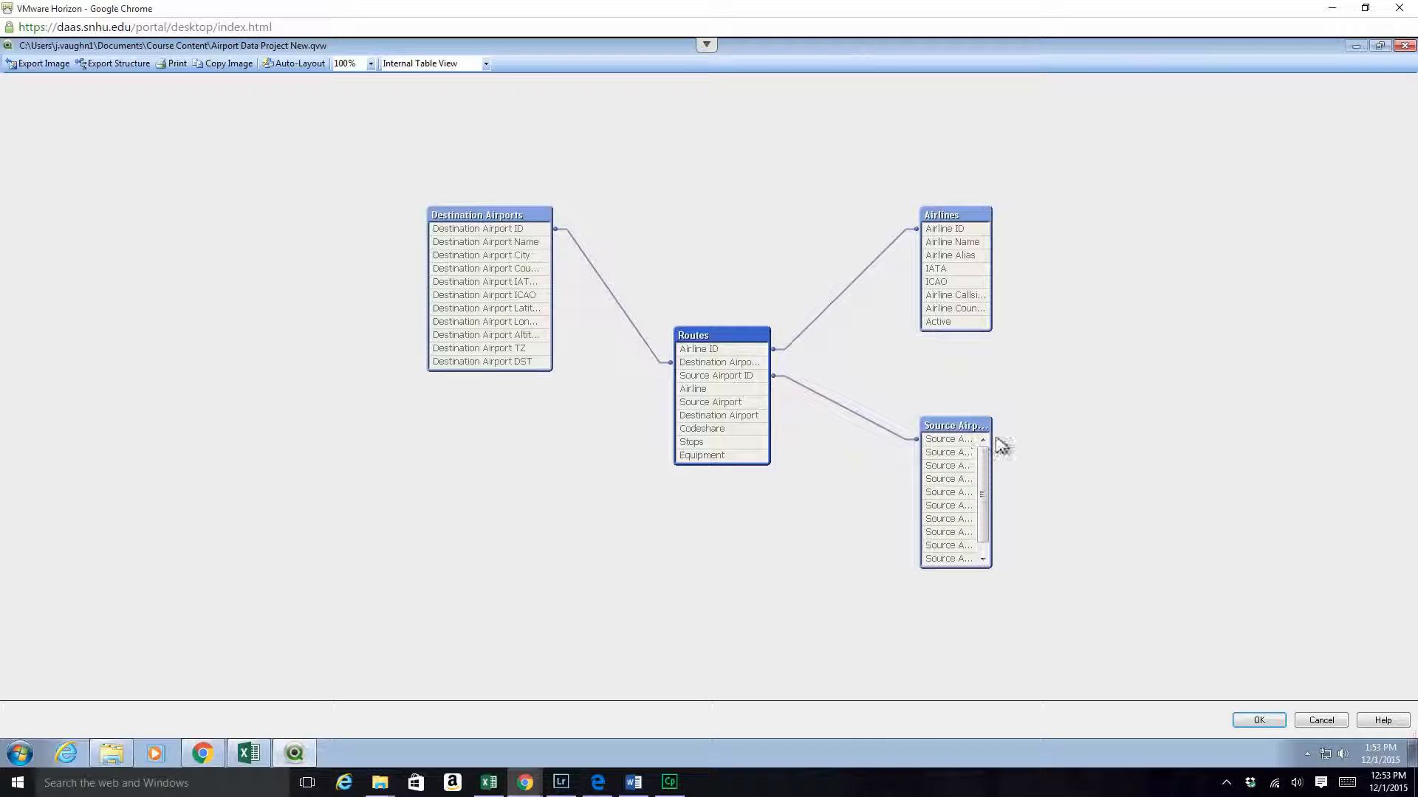
drag(996, 443, 1061, 440)
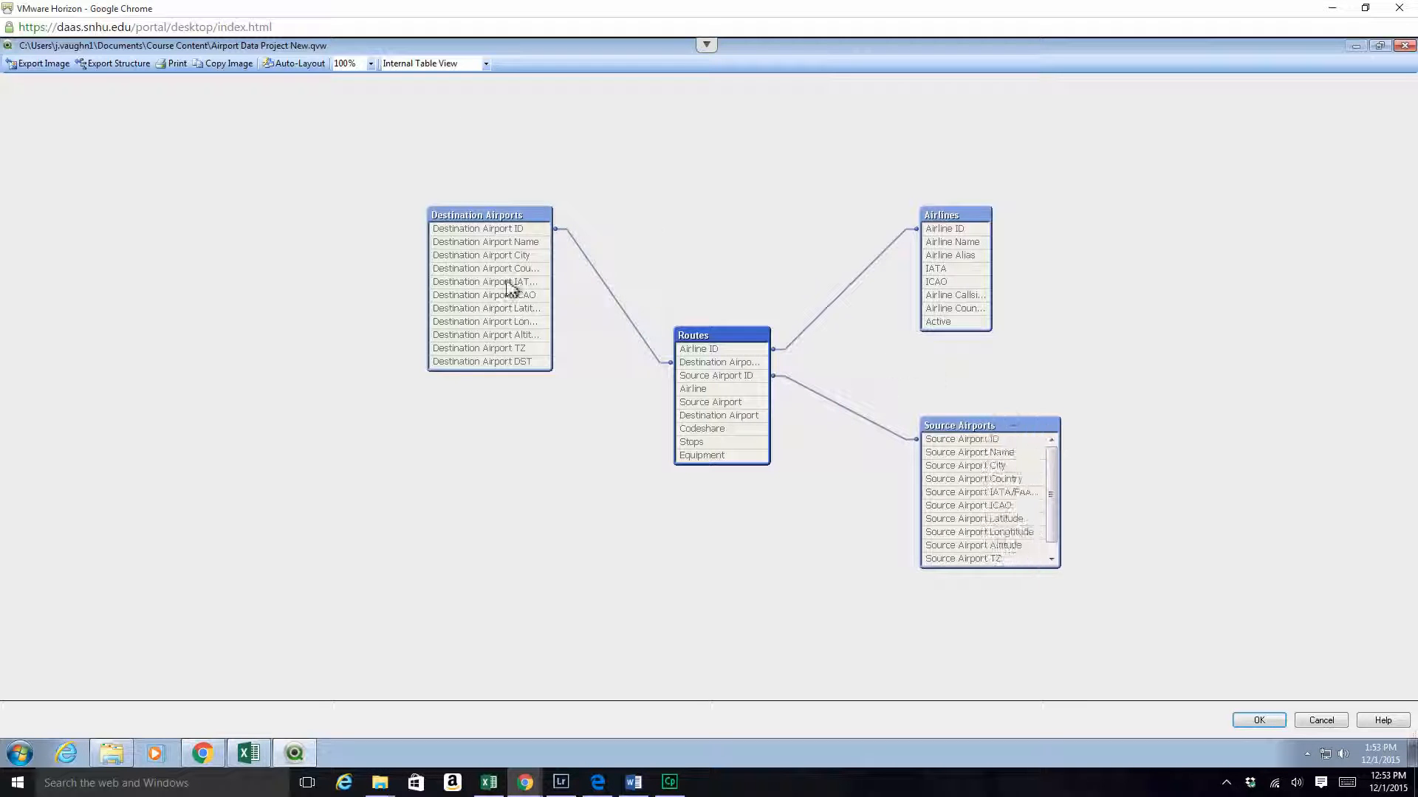